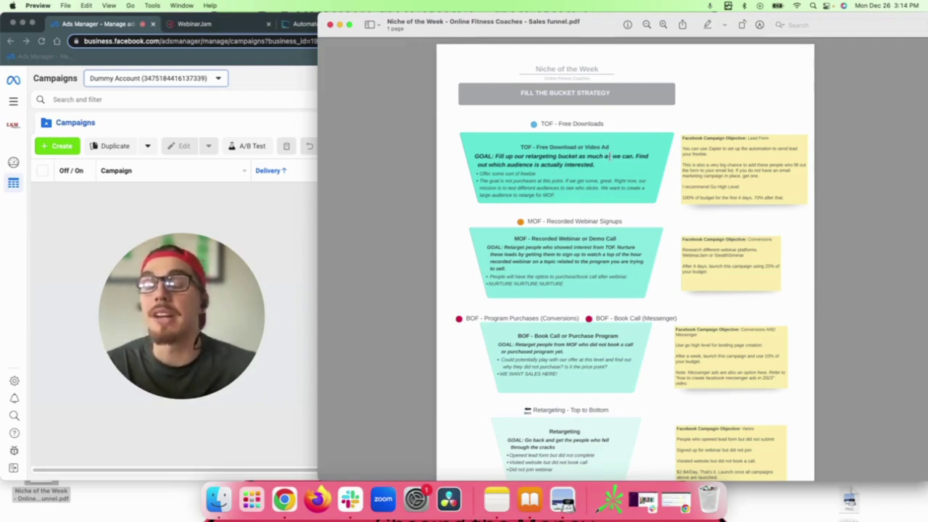
Review the top-of-funnel budget note and the remaining stages of the Fill the Bucket strategy in the sales funnel PDF.
drag(781, 197, 735, 197)
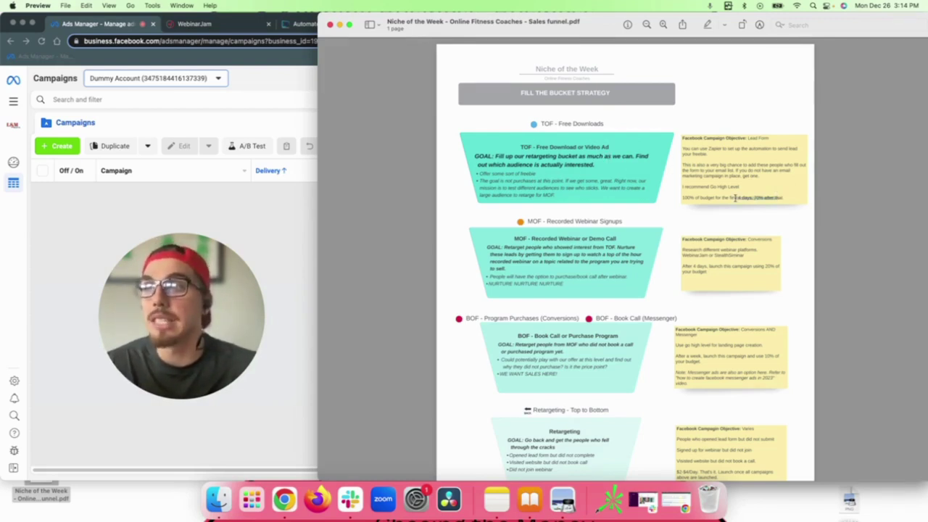
click(781, 192)
scroll(647, 166, down, 2)
scroll(646, 165, down, 1)
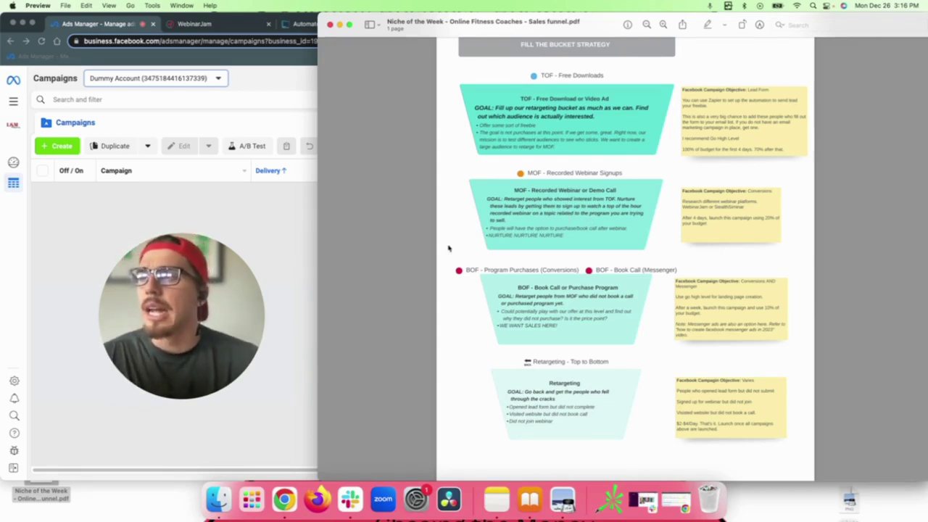
Switch to Chrome and look through the feature sections of the WebinarJam website.
click(243, 27)
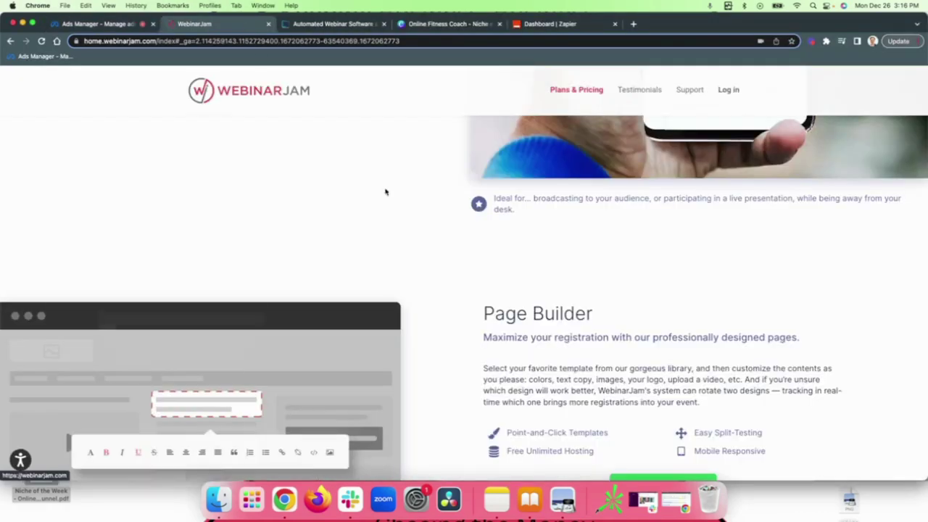
scroll(464, 231, down, 5)
scroll(464, 231, down, 15)
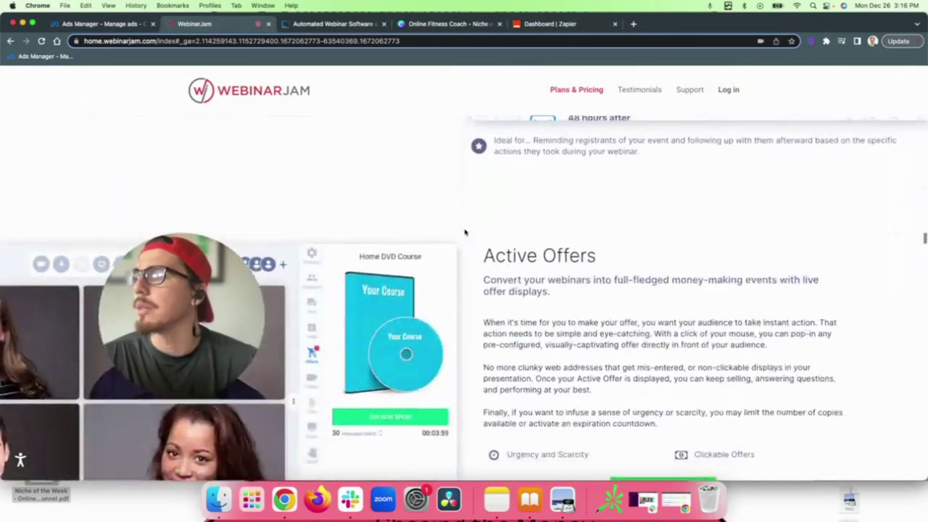
scroll(465, 230, up, 15)
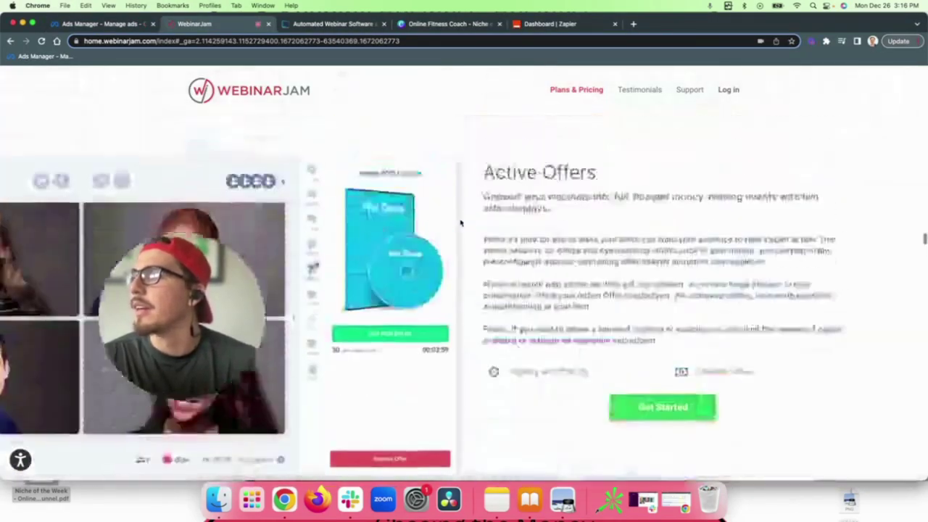
scroll(457, 221, down, 8)
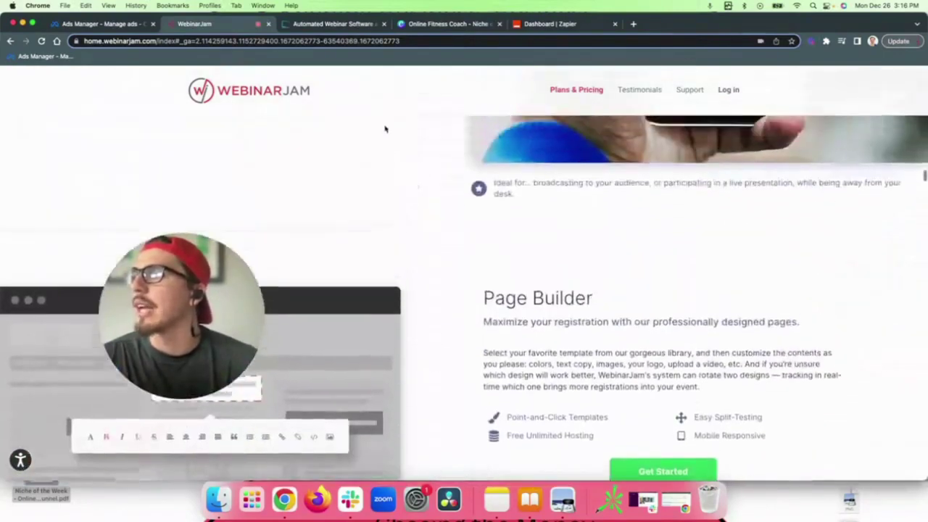
Look through the StealthSeminar home page for its automated webinar offering.
click(351, 25)
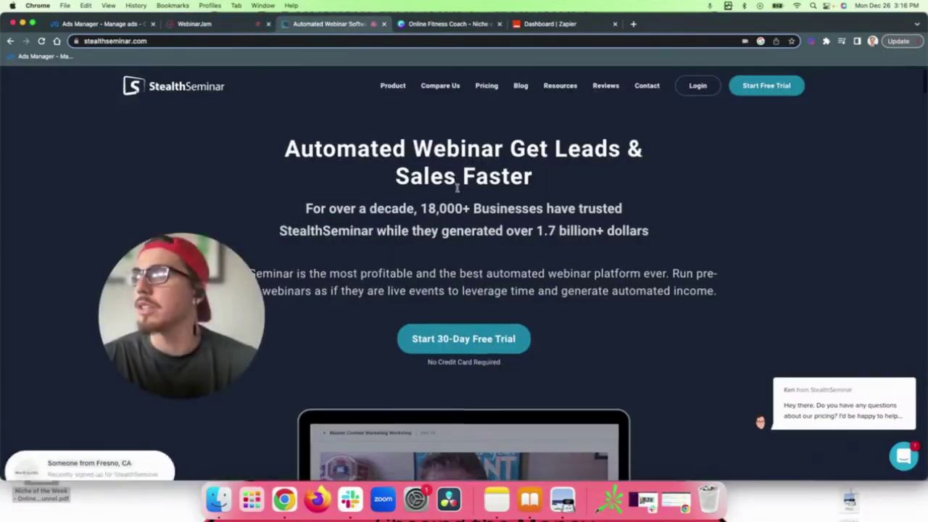
scroll(454, 187, down, 10)
scroll(456, 191, up, 10)
scroll(436, 243, down, 11)
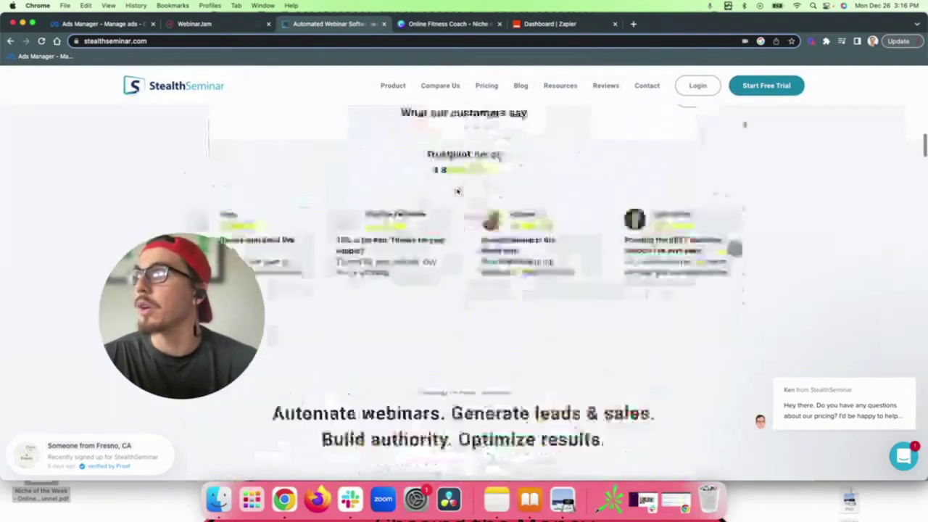
scroll(435, 243, up, 11)
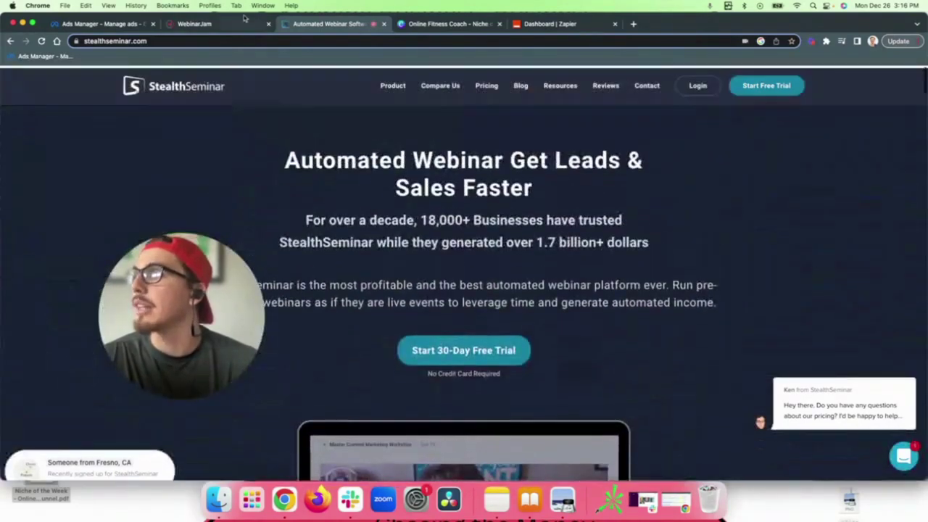
Return to the sales funnel PDF in Preview and review the campaign note beside the recorded webinar stage.
click(107, 25)
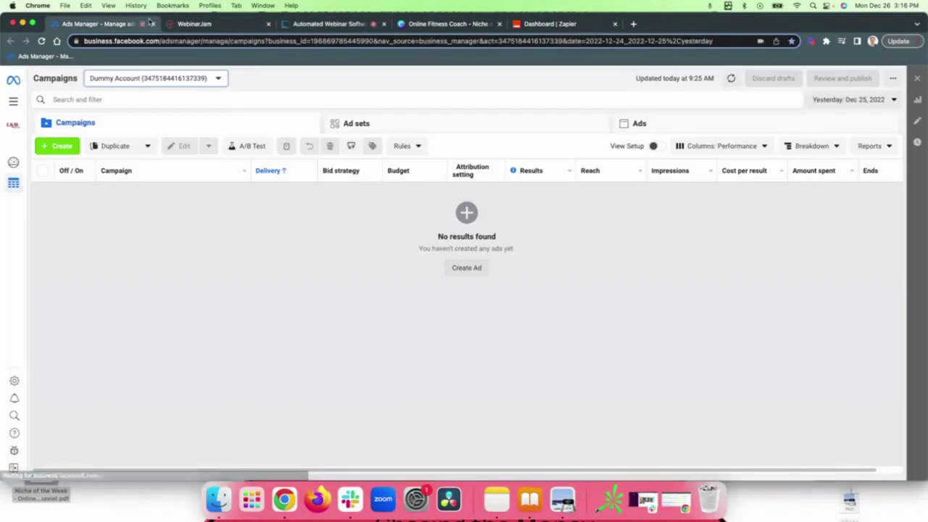
click(562, 499)
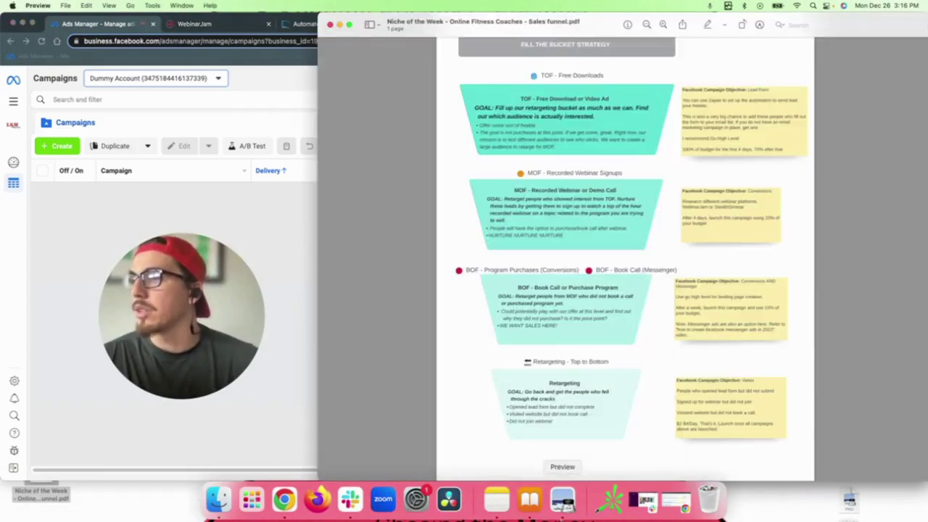
drag(741, 208, 705, 205)
click(707, 222)
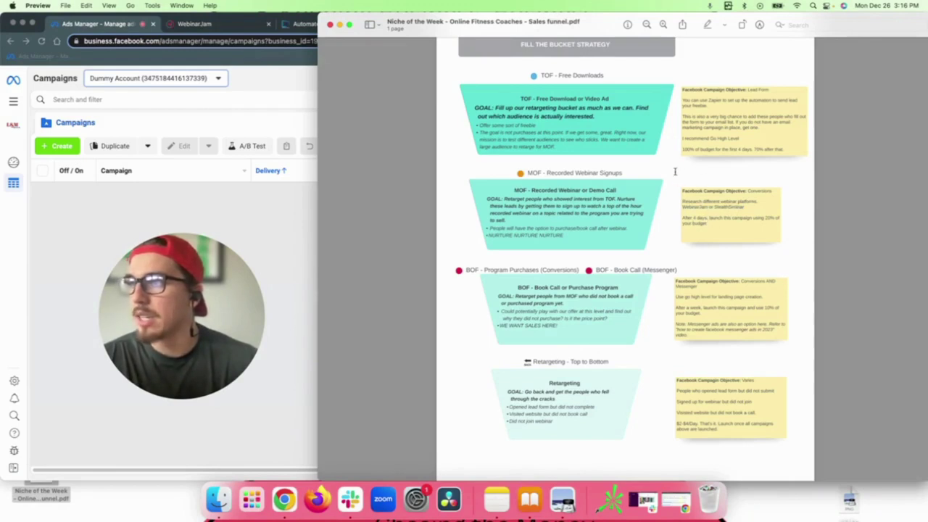
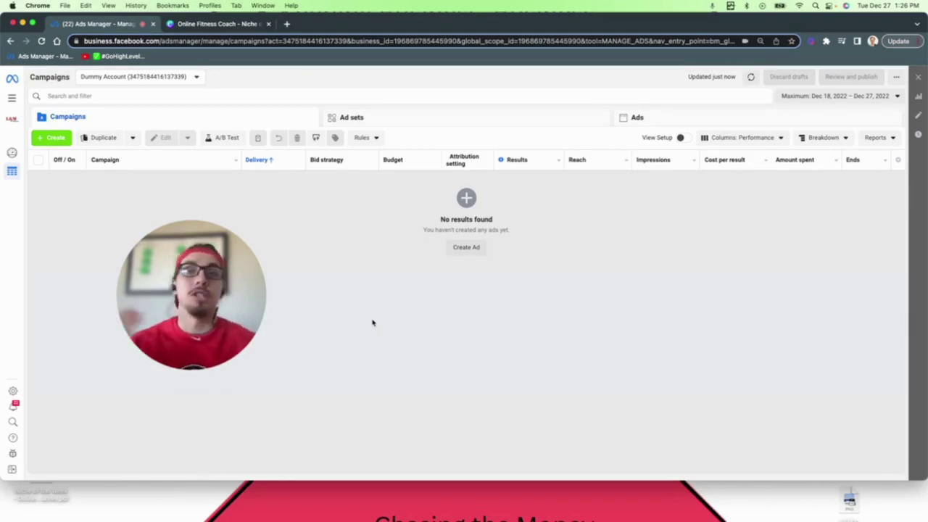
Start a new saved audience in the Audiences section of Ads Manager and name it "Audience 1 - 20 - 38".
click(12, 97)
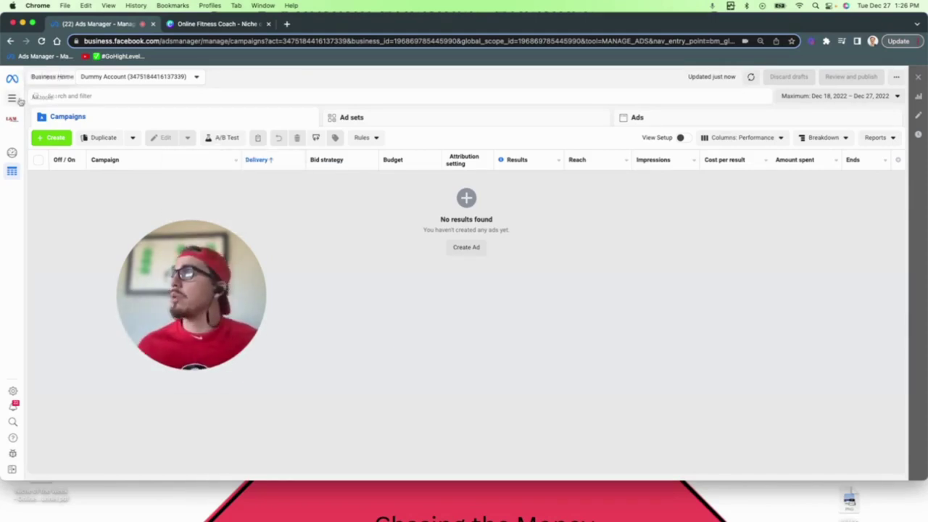
click(117, 123)
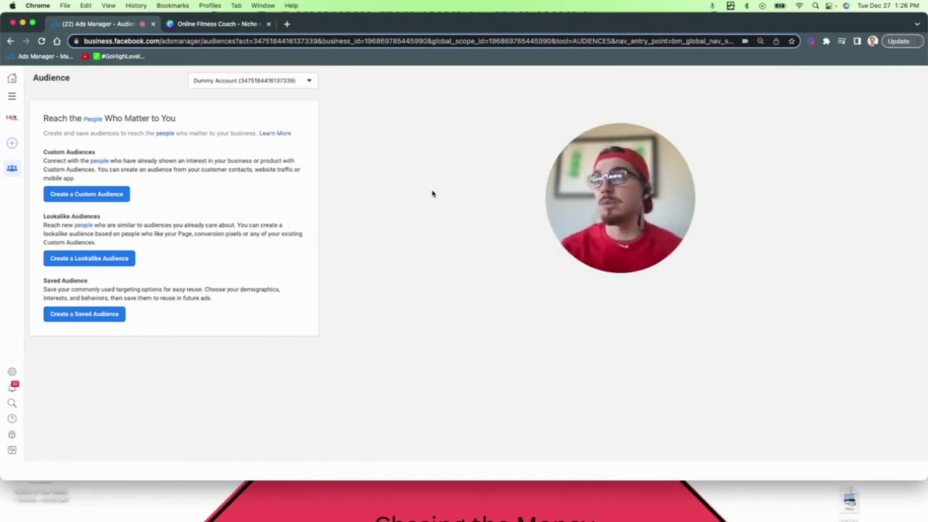
click(84, 313)
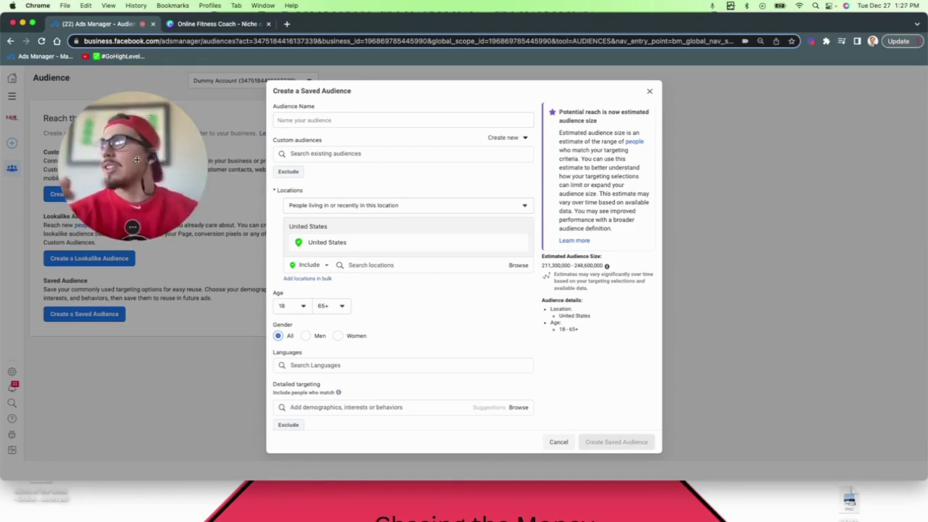
click(317, 122)
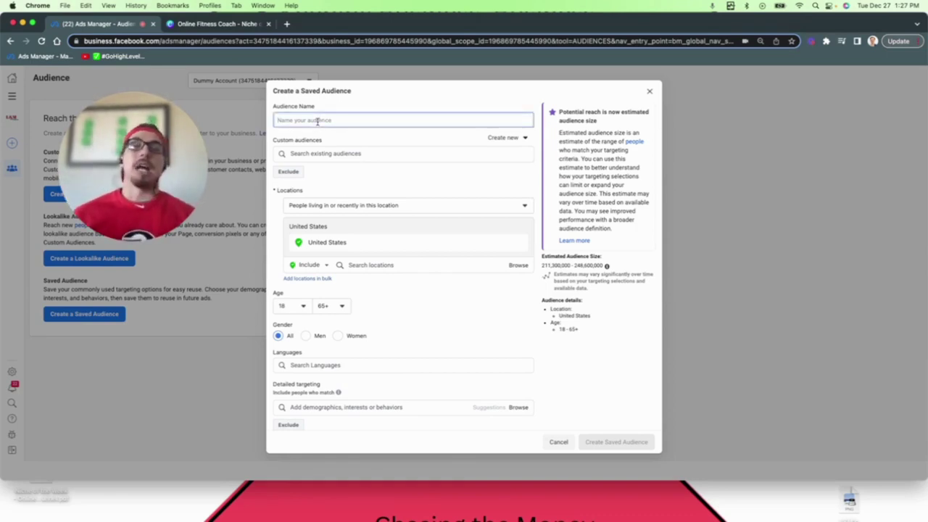
text(Audience 1 -)
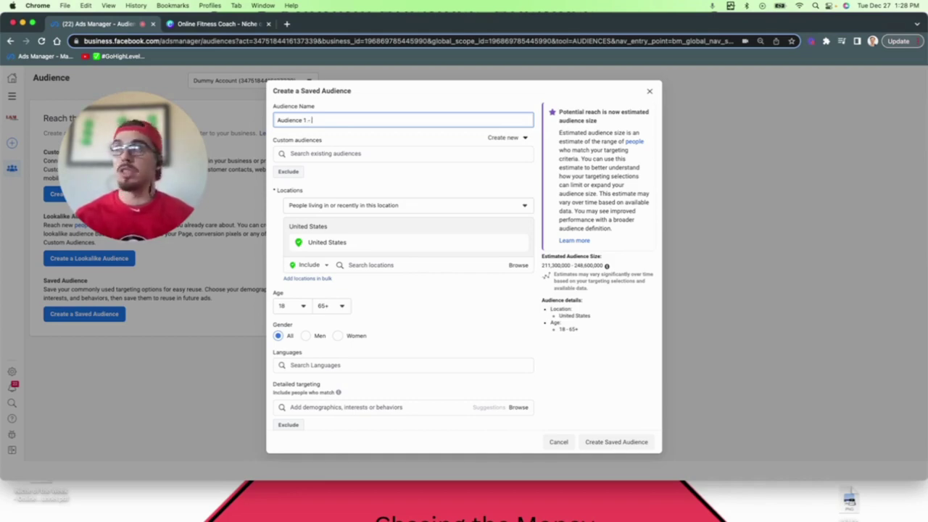
text(20)
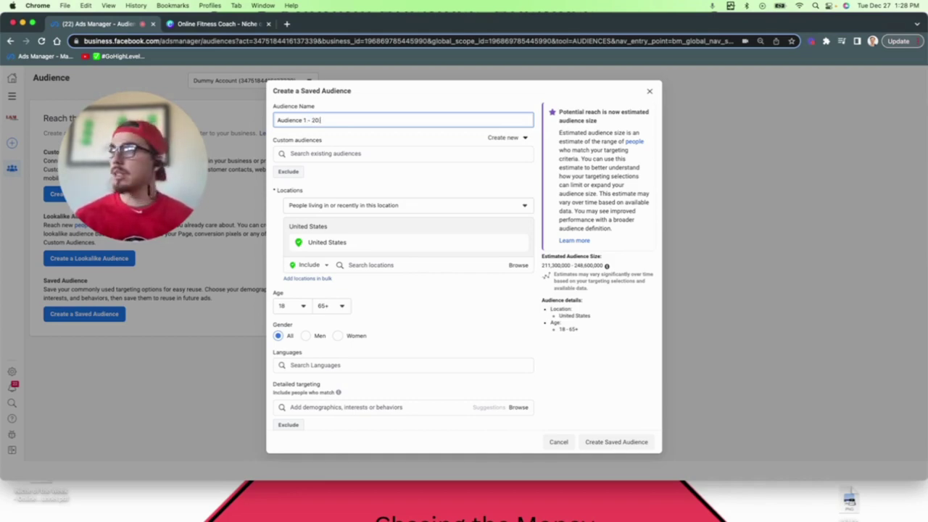
text( - 38)
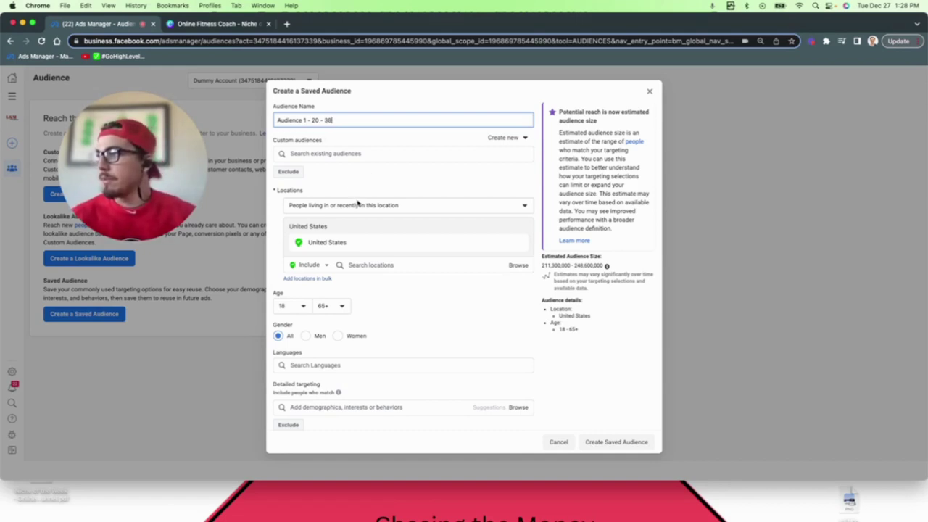
Set the audience's location type to People living in this location.
scroll(386, 197, down, 1)
click(385, 198)
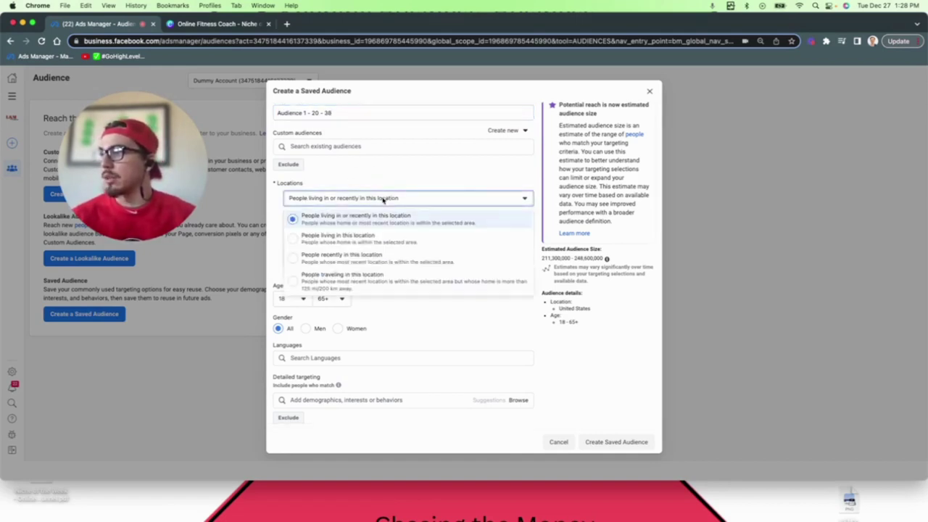
click(383, 242)
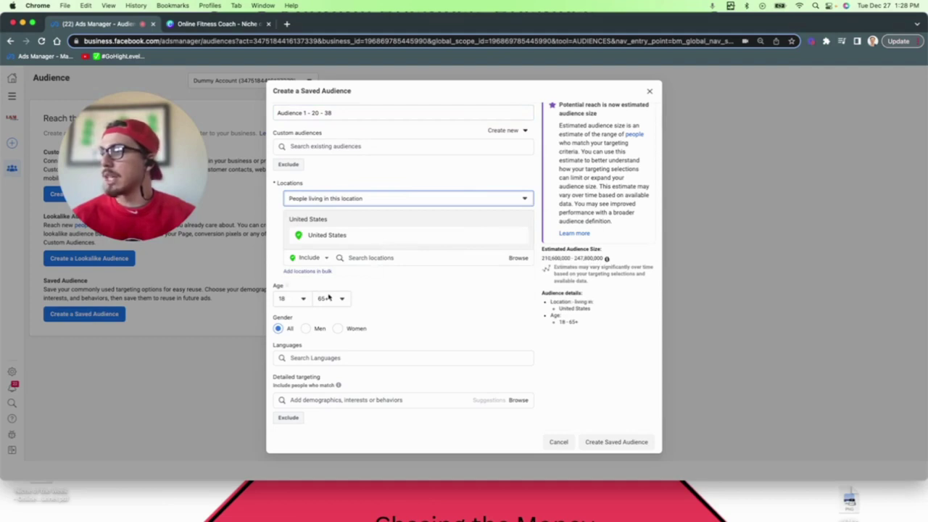
Set the audience's age range to 20 to 38 and its gender to Women.
click(295, 300)
scroll(303, 392, down, 2)
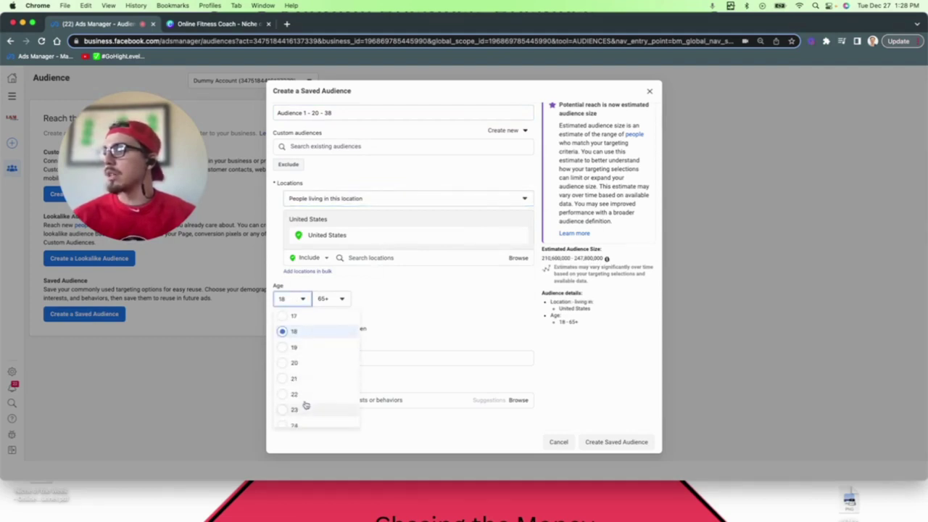
click(295, 363)
click(331, 299)
scroll(356, 377, down, 5)
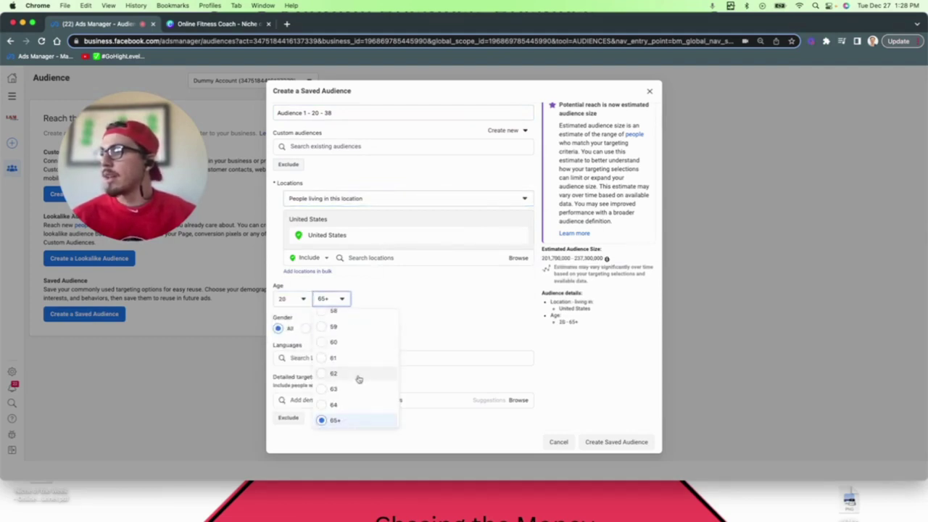
scroll(357, 378, up, 3)
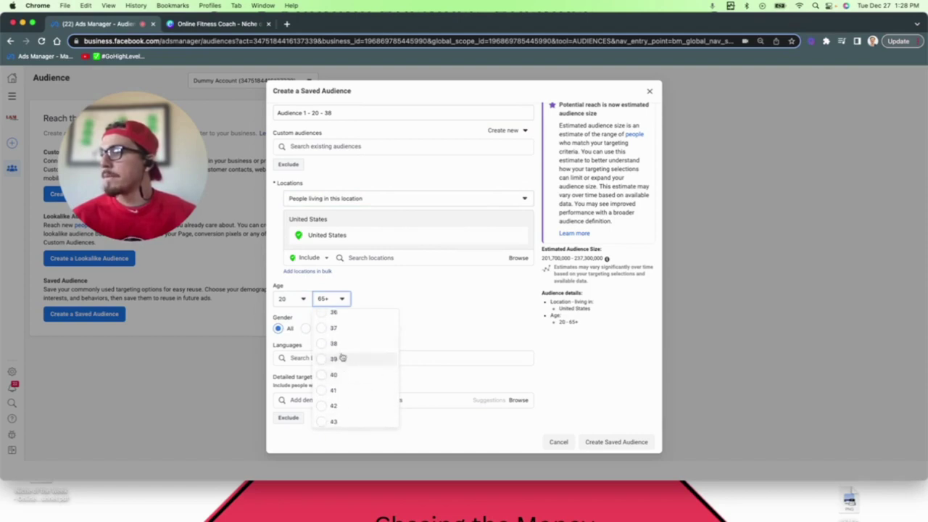
click(340, 353)
click(337, 328)
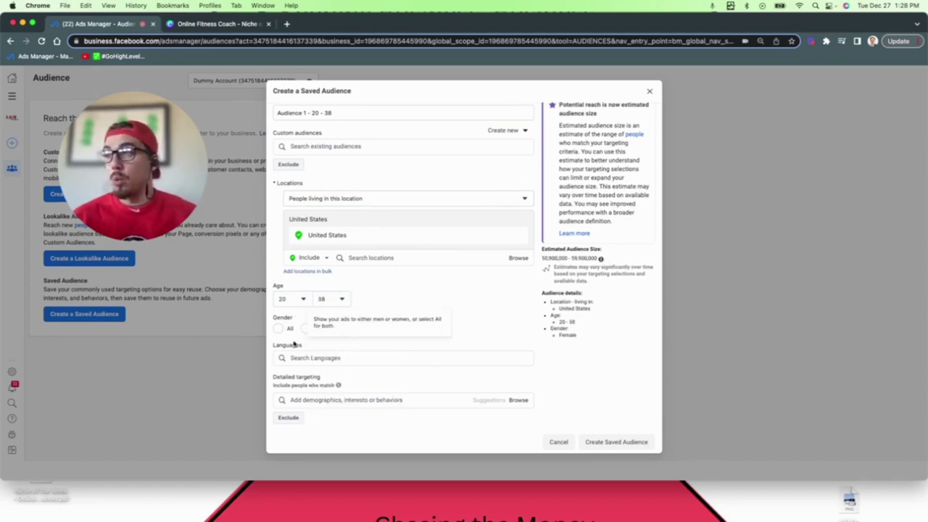
Add English (US) as the audience's language.
click(358, 356)
text(e)
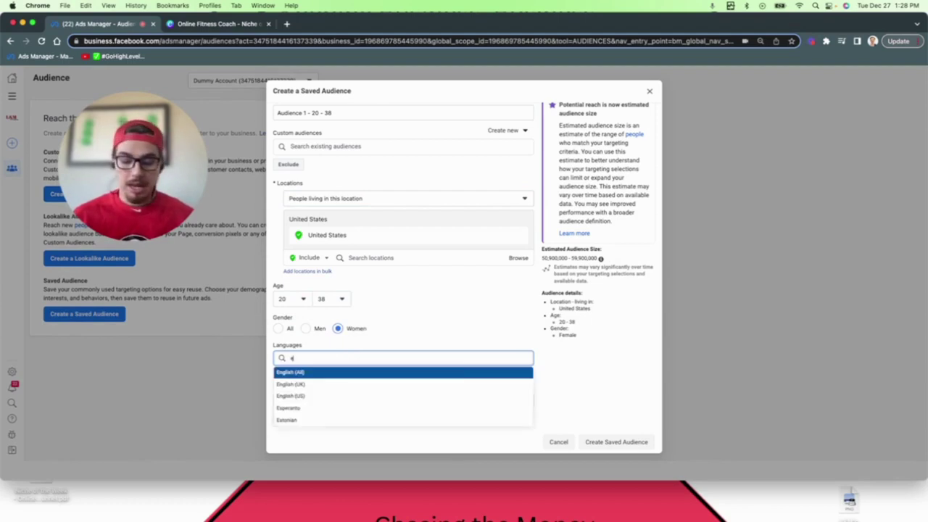
text(nglis)
key(BackSpace)
key(BackSpace)
key(BackSpace)
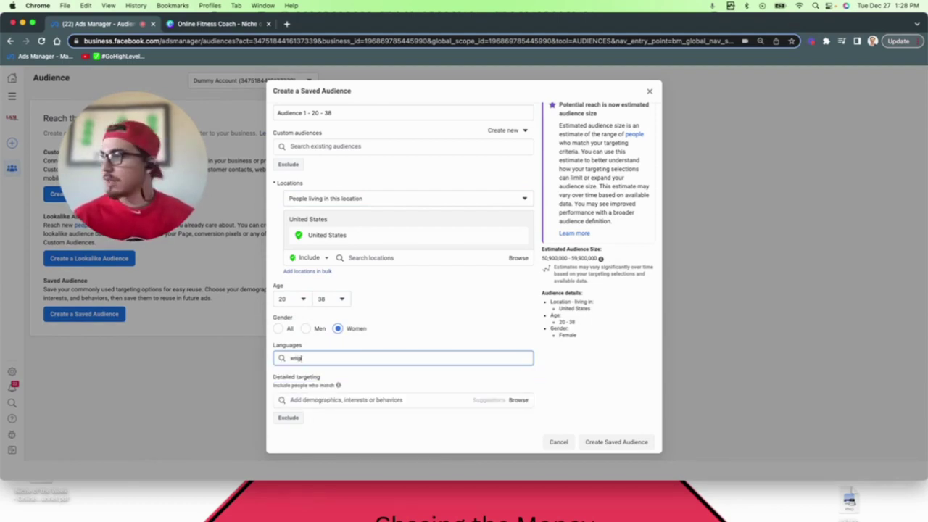
text(glis)
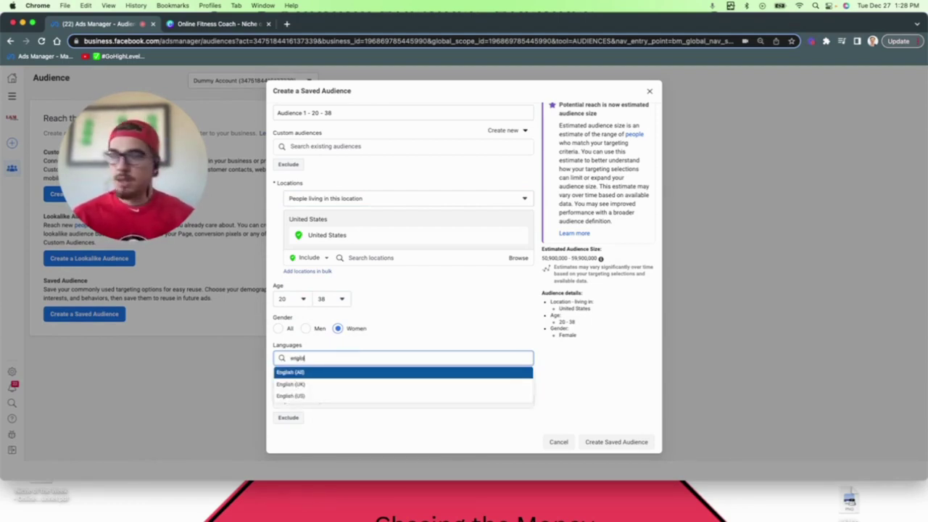
click(347, 395)
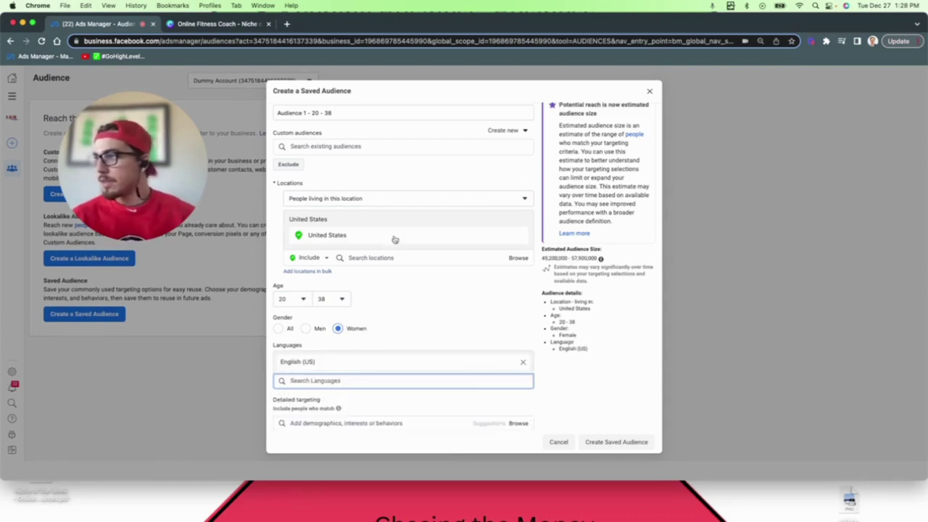
Examine the available location type options for the audience without changing the selection.
click(397, 197)
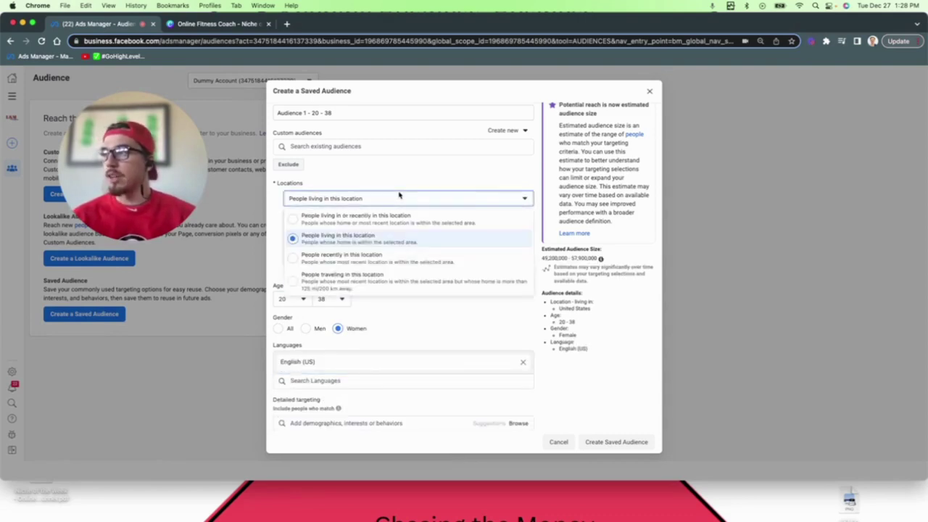
click(353, 203)
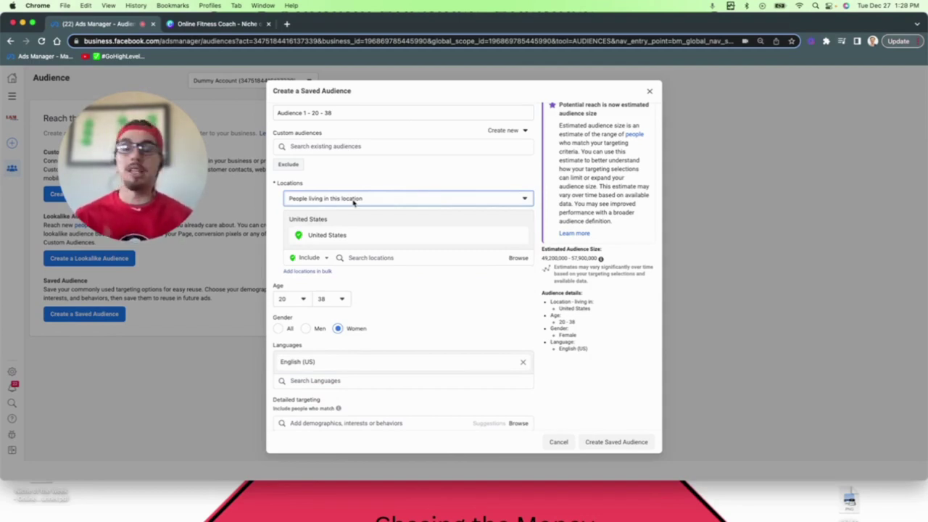
click(353, 202)
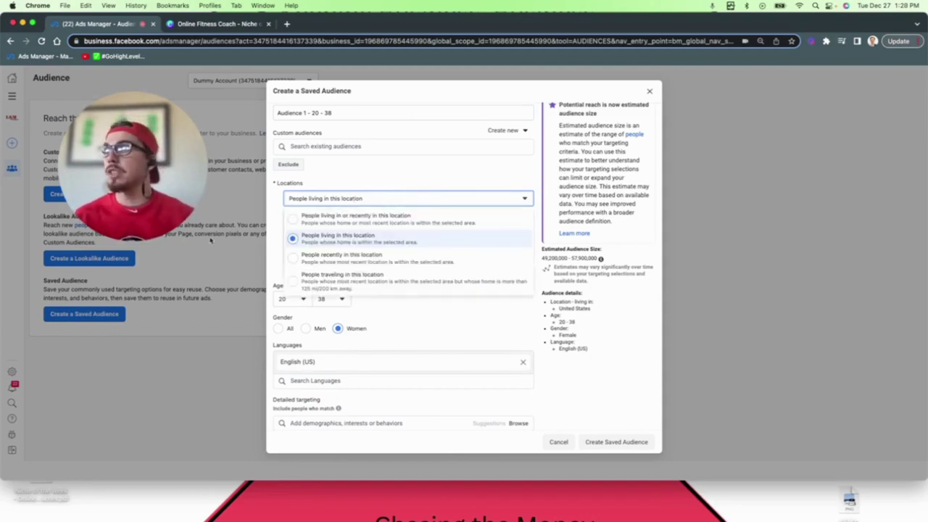
click(358, 200)
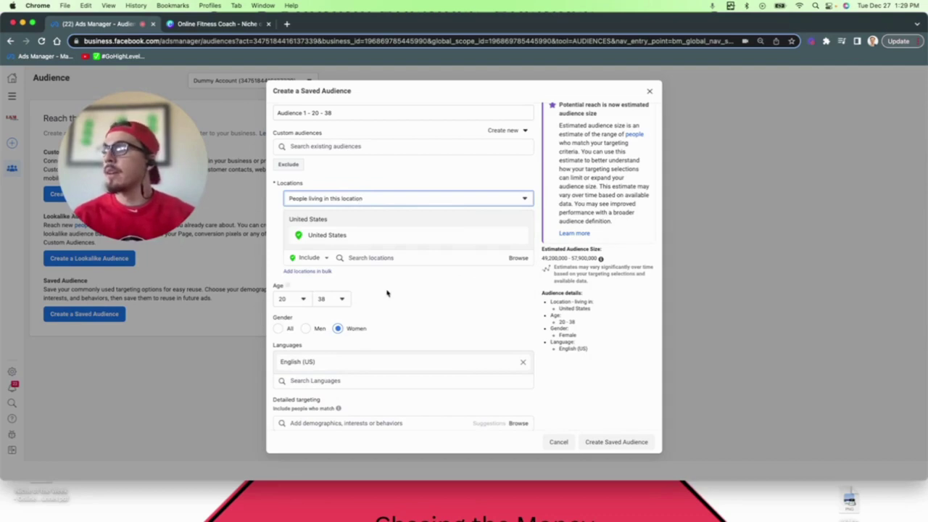
scroll(395, 304, down, 1)
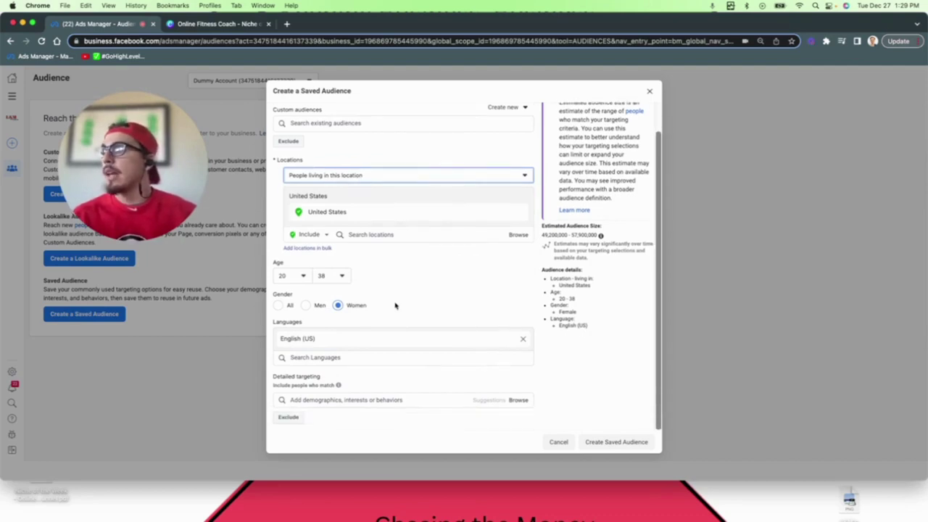
Add the parent demographics New Parents (0-12 months) and Parents with toddlers (01-02 years) to the audience's detailed targeting.
click(351, 399)
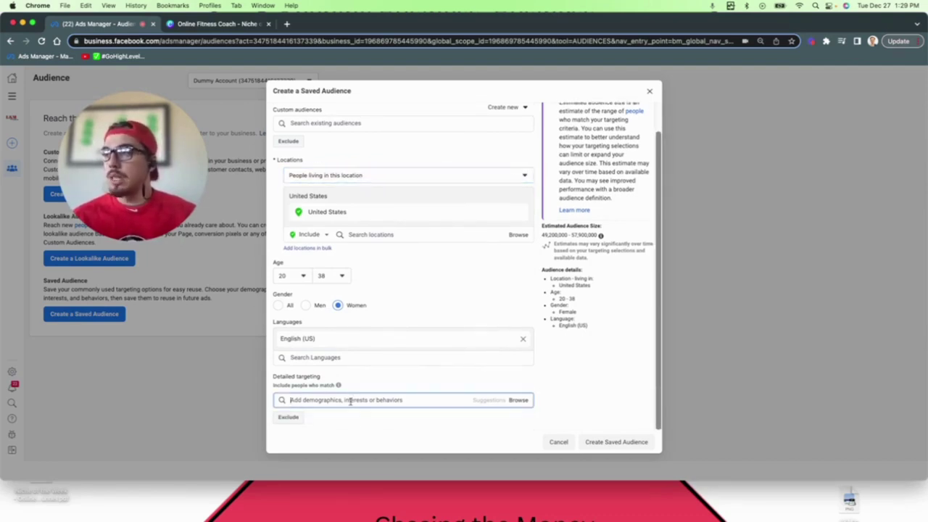
click(519, 401)
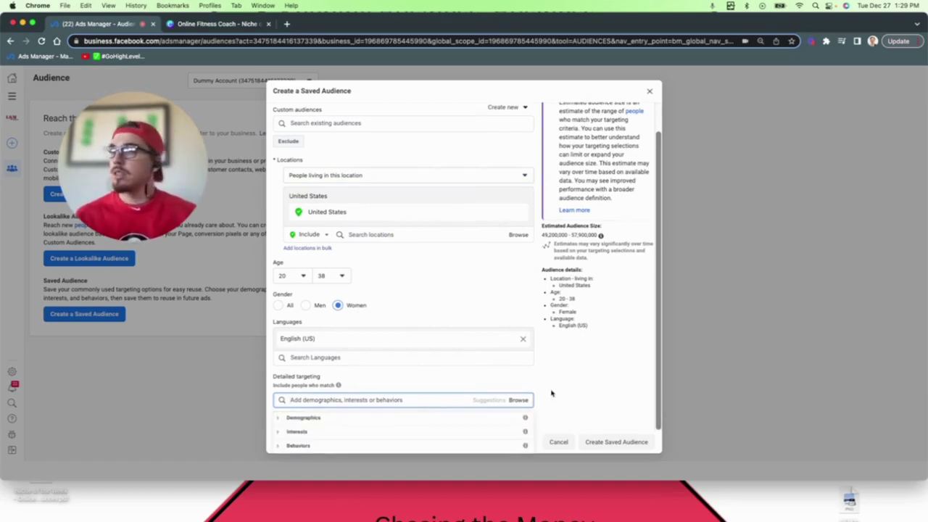
click(303, 418)
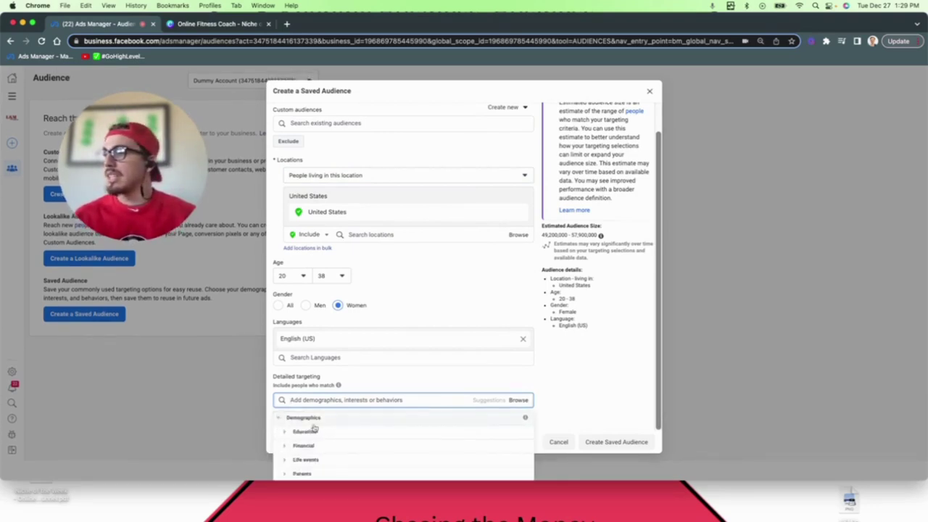
scroll(290, 460, down, 1)
click(286, 467)
scroll(438, 442, down, 2)
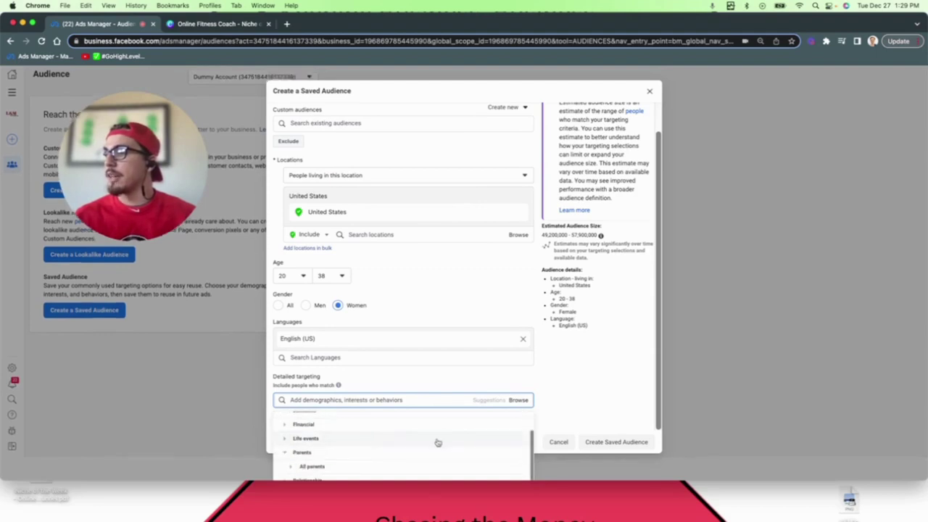
click(290, 466)
scroll(429, 442, down, 3)
mouse_move(341, 438)
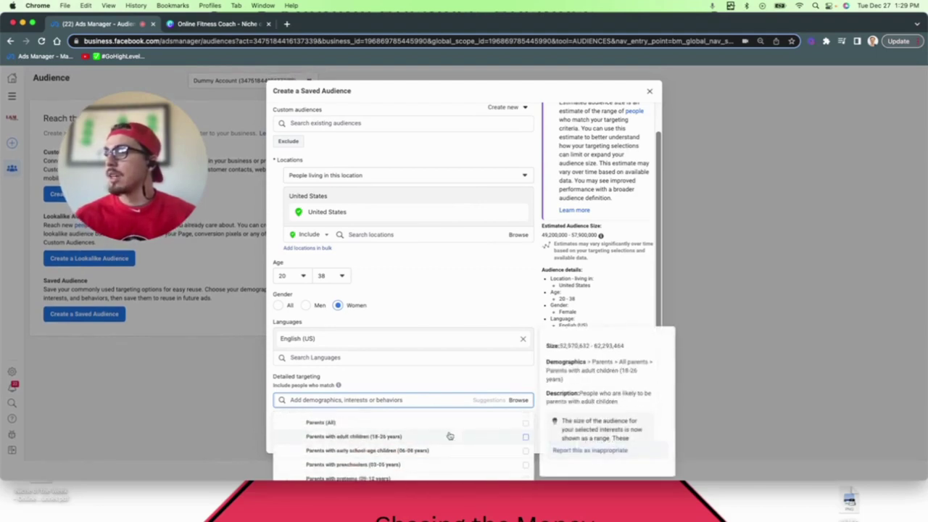
scroll(475, 442, down, 2)
scroll(471, 441, up, 4)
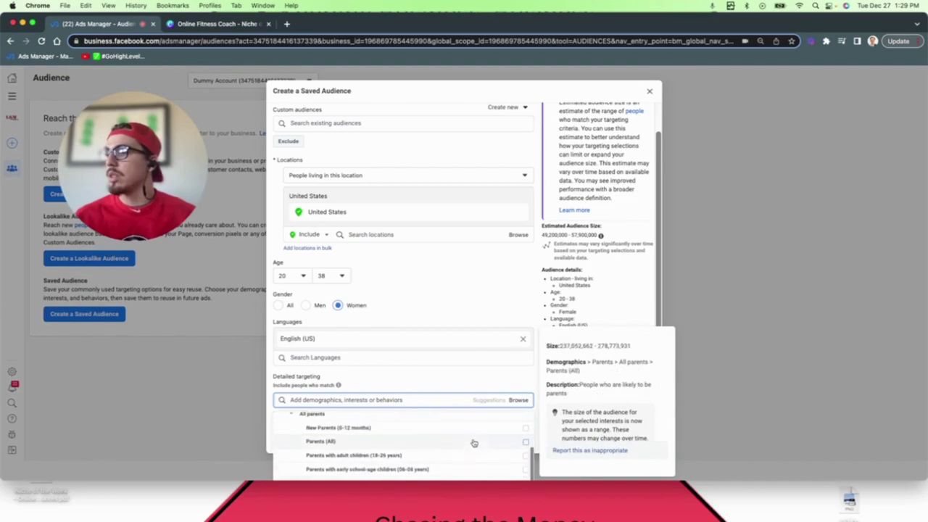
click(526, 430)
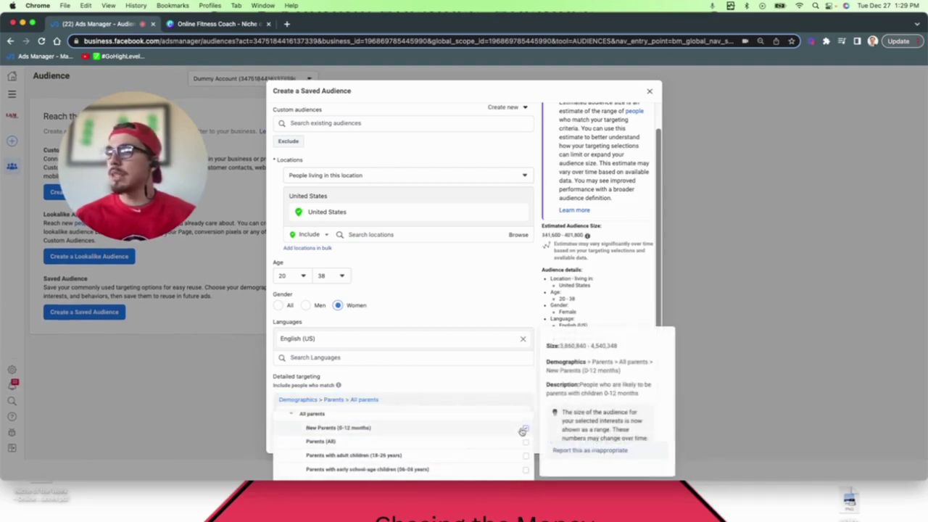
scroll(481, 440, down, 3)
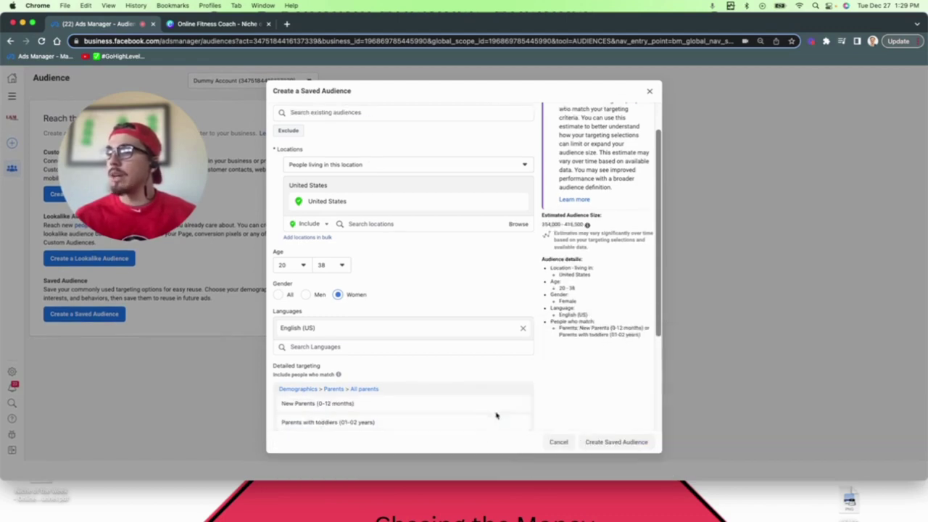
scroll(483, 387, down, 1)
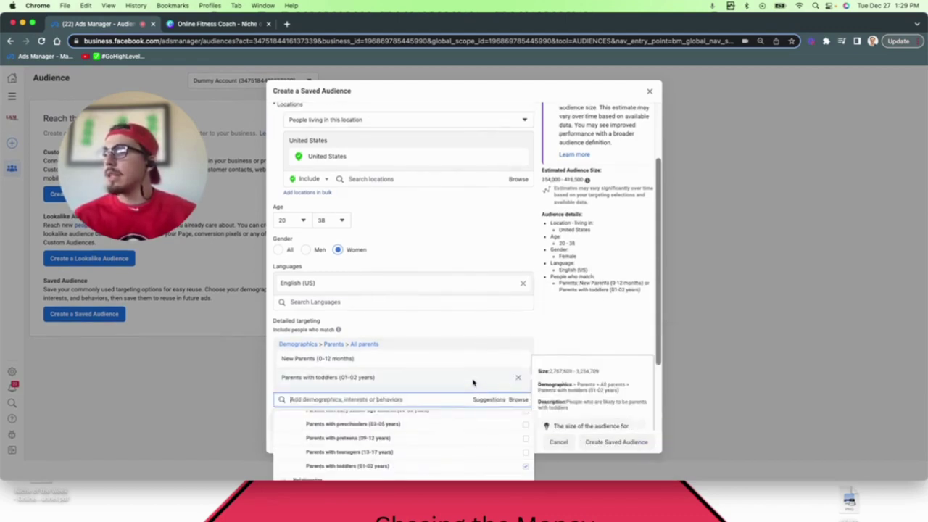
click(568, 337)
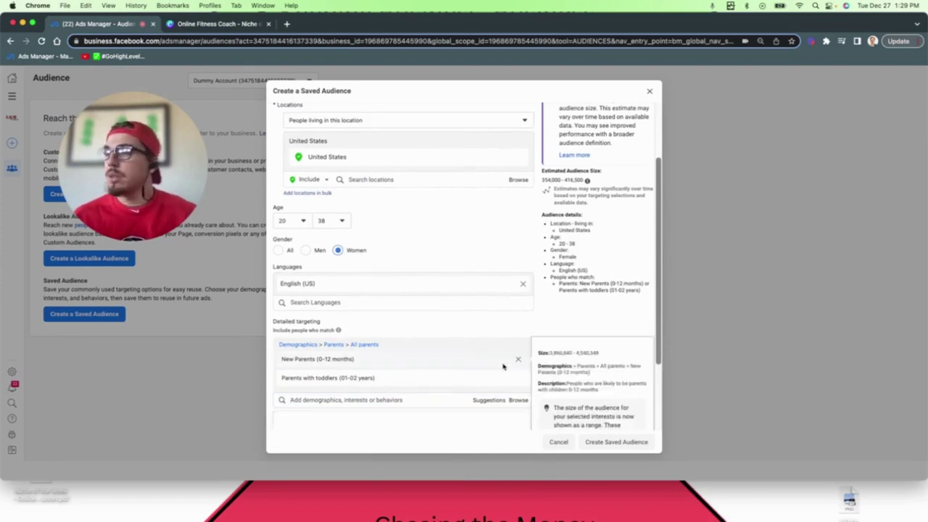
Search detailed targeting for crossfit and add the CrossFit (fitness) interest to the audience.
click(337, 401)
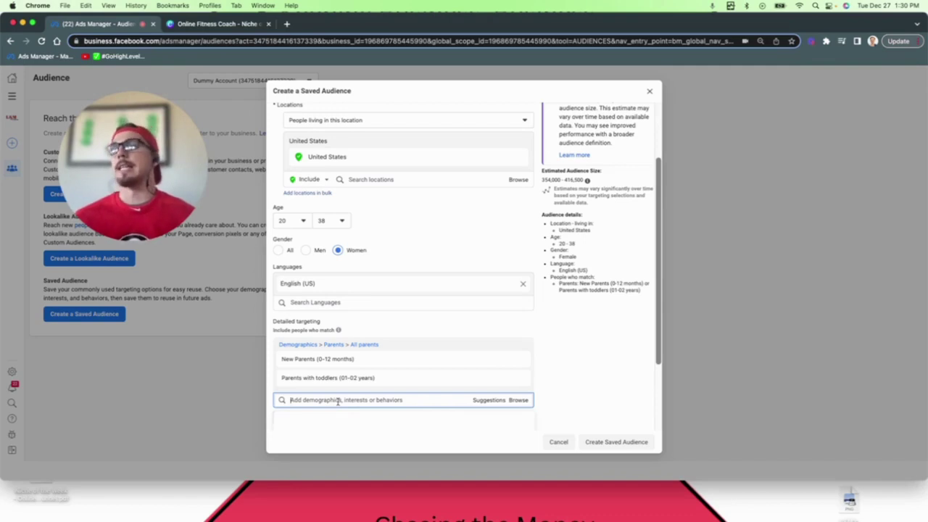
click(337, 400)
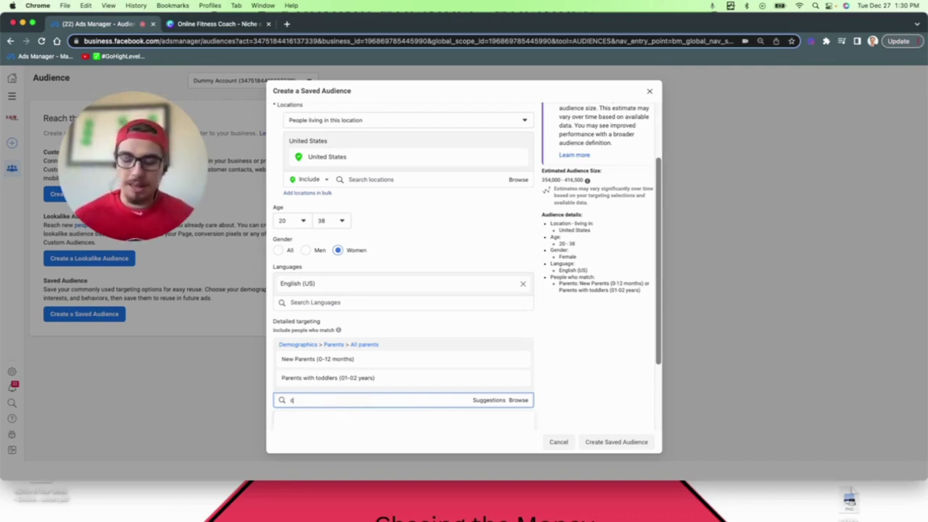
text(pos)
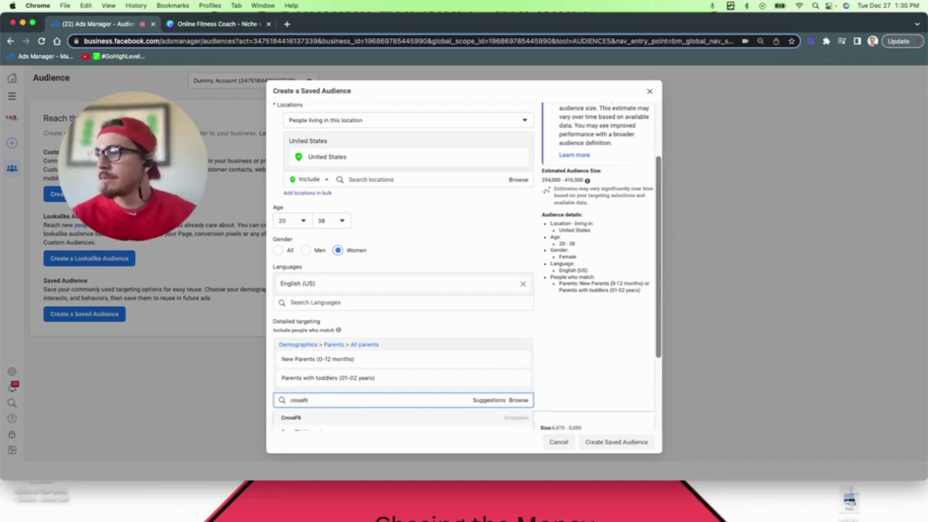
scroll(360, 410, down, 2)
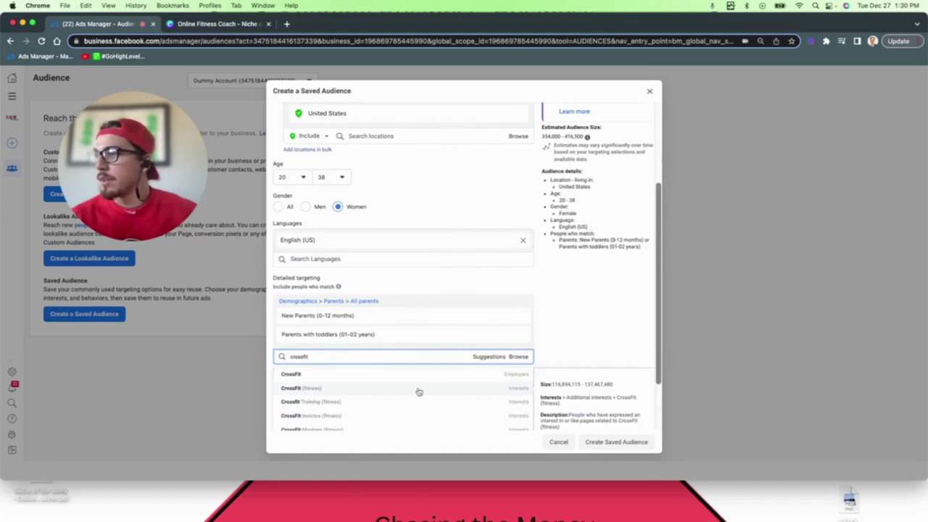
click(405, 388)
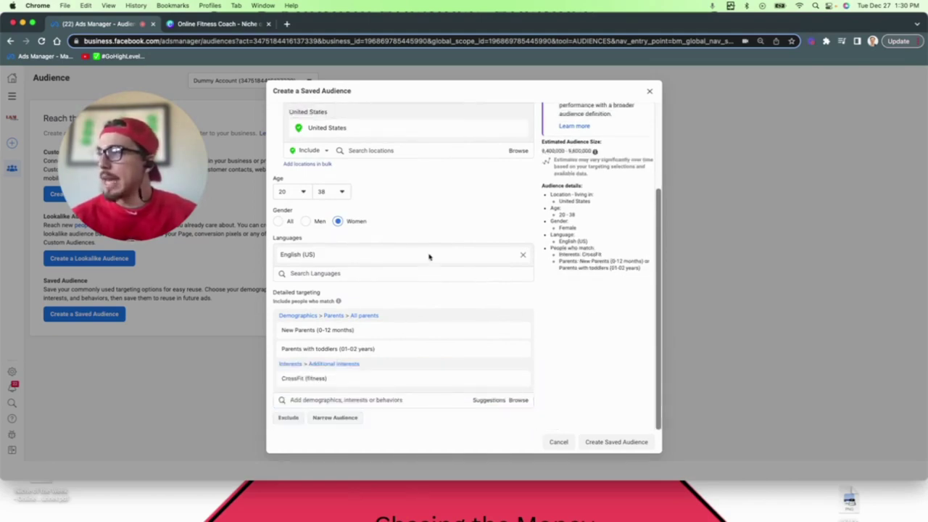
scroll(387, 348, down, 1)
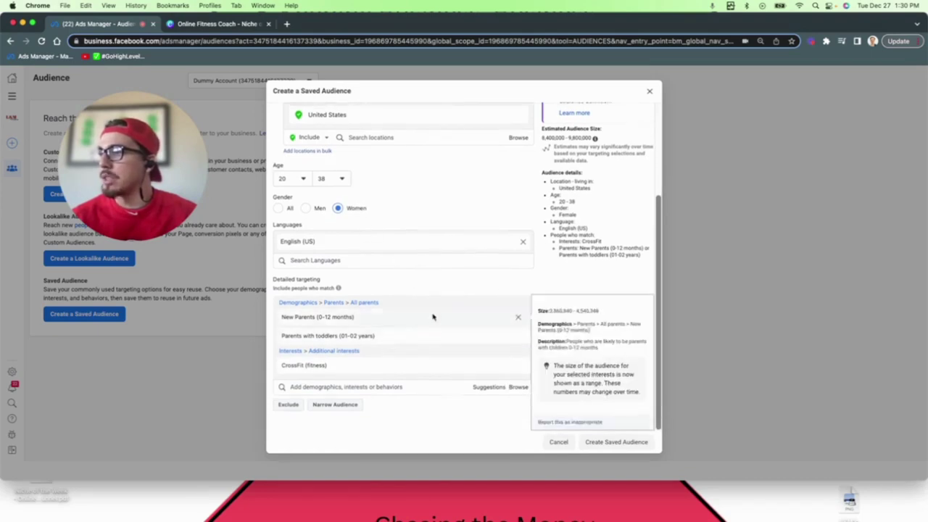
Examine the audience's estimated size range for the selected parent demographics and fitness interest.
mouse_move(360, 351)
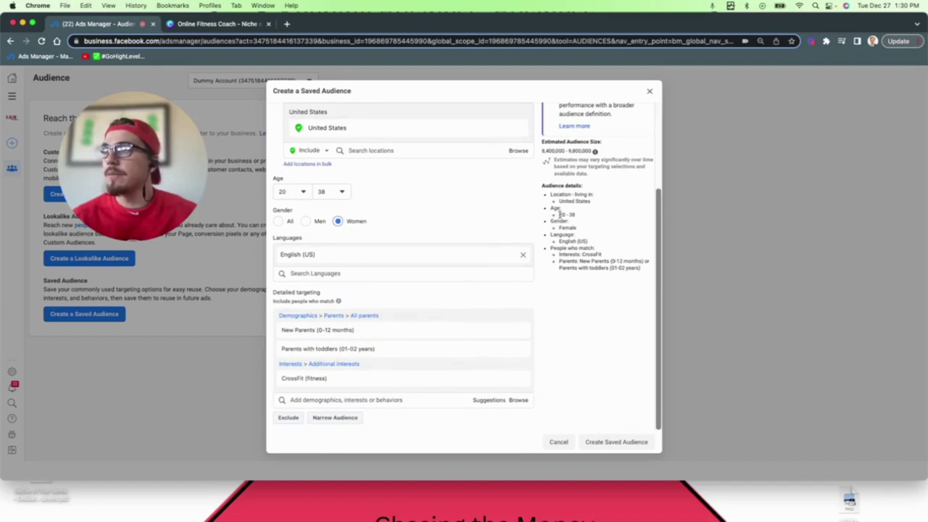
drag(542, 150, 613, 150)
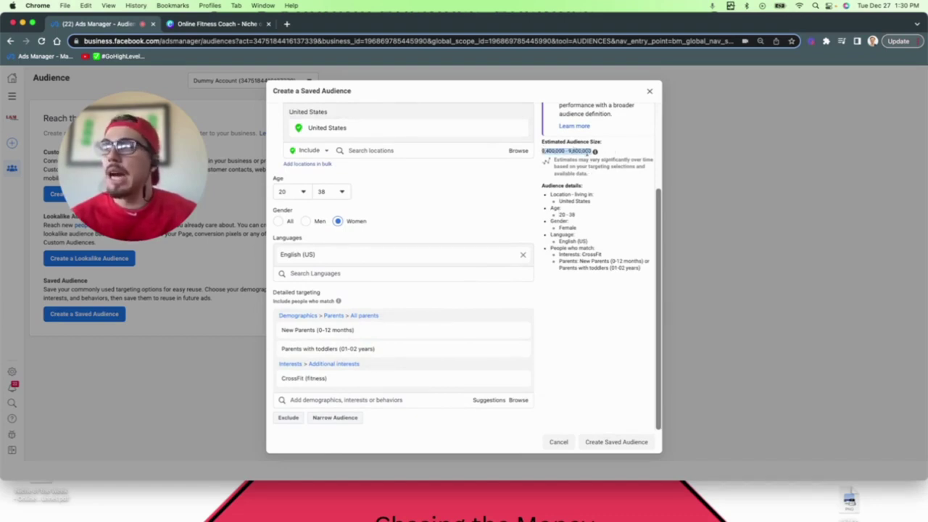
click(582, 151)
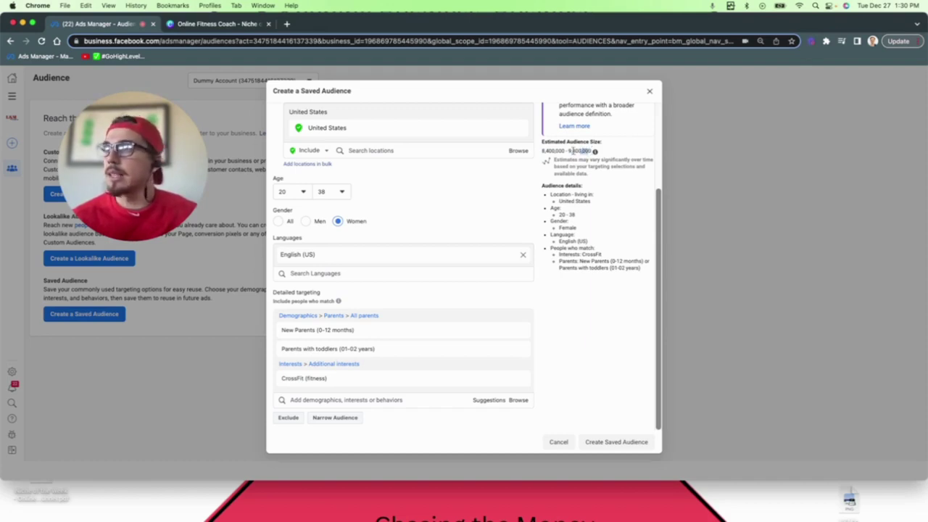
drag(583, 151, 548, 150)
click(549, 151)
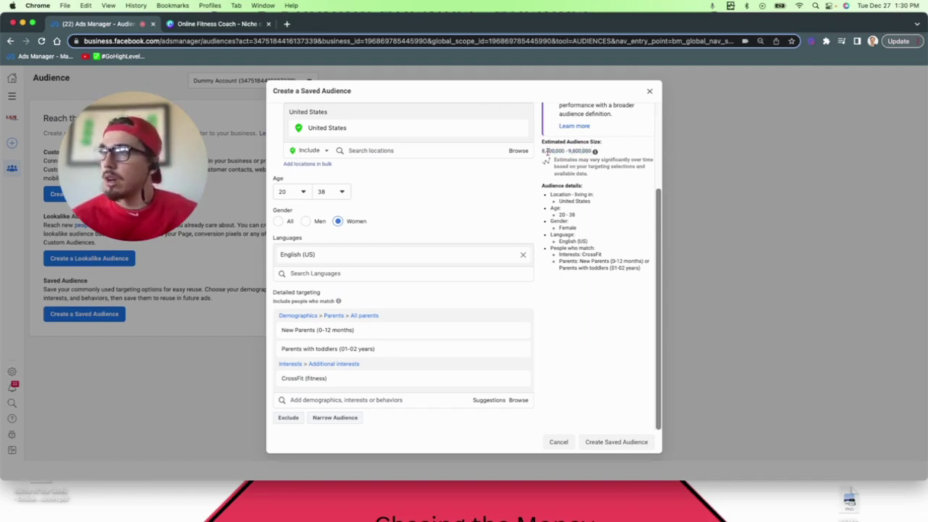
drag(542, 151, 561, 148)
click(561, 149)
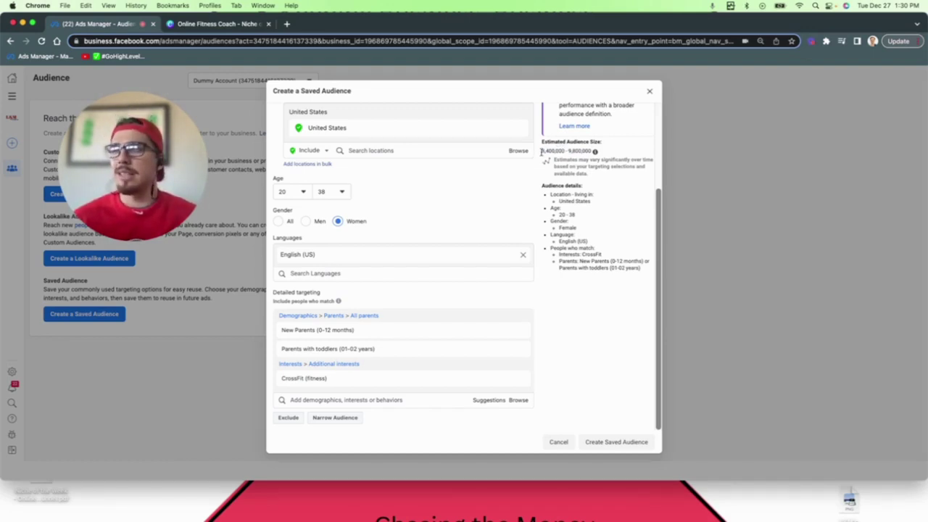
drag(542, 151, 577, 147)
click(577, 148)
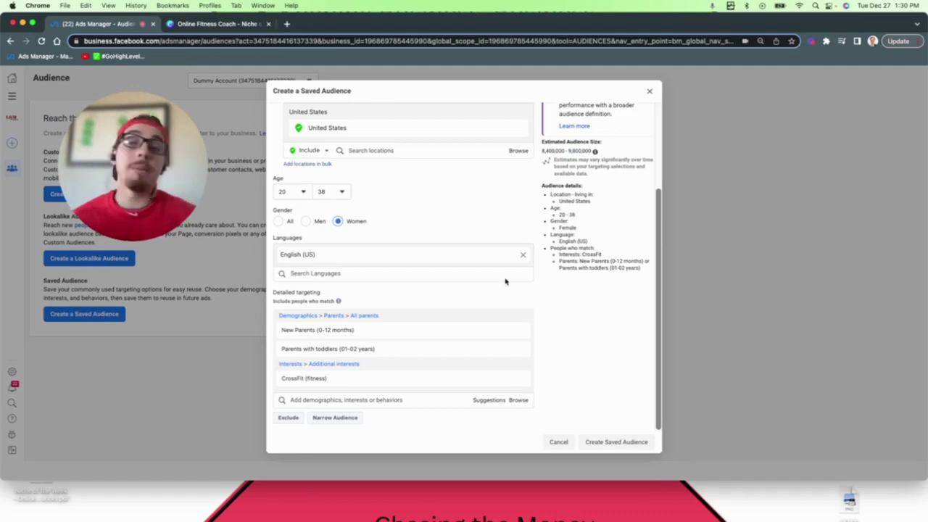
Create the saved audience with the configured location, age, gender, language and detailed targeting.
click(396, 400)
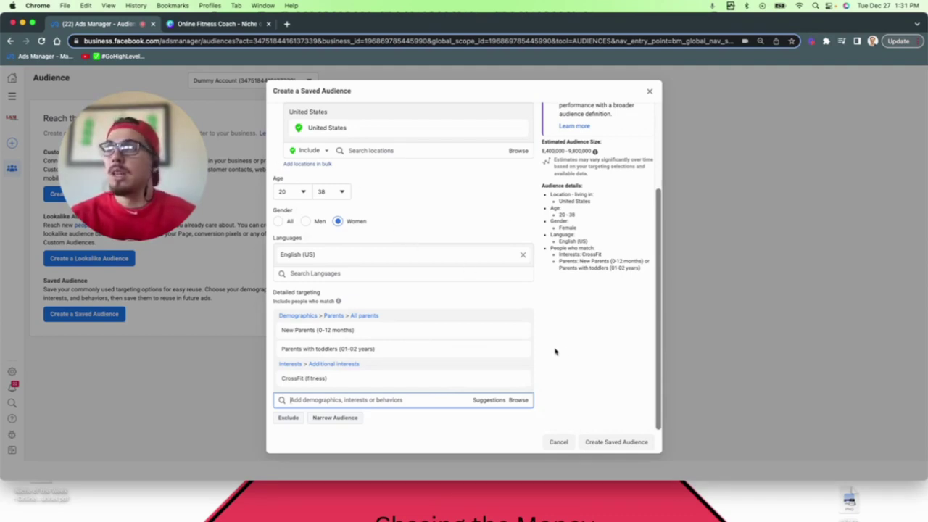
mouse_move(350, 385)
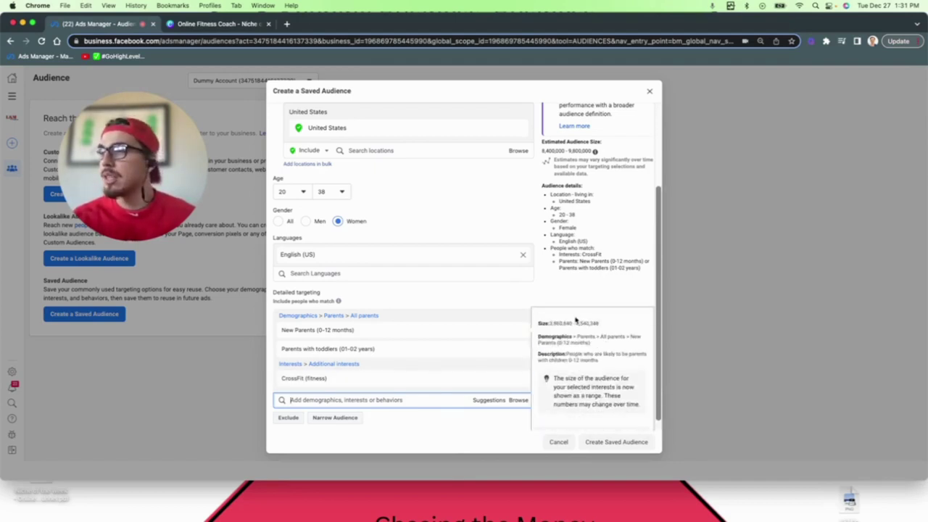
click(570, 293)
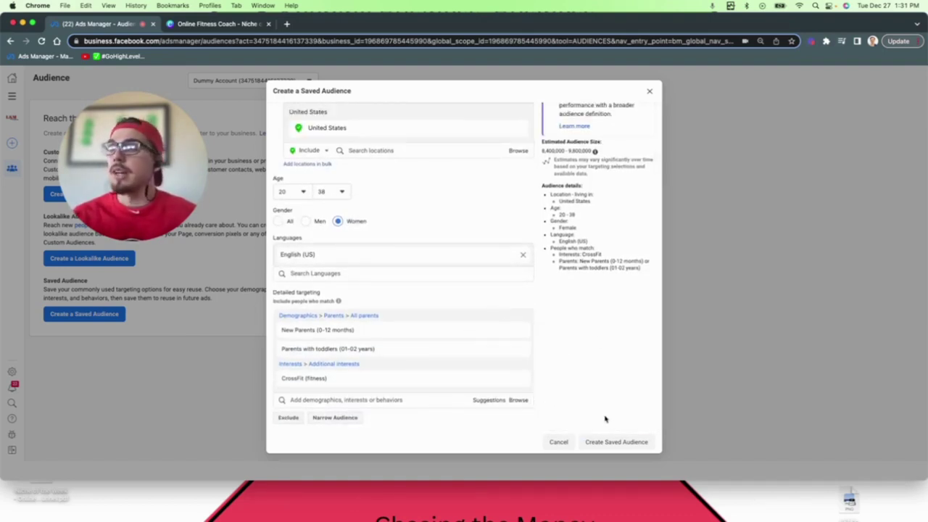
mouse_move(476, 328)
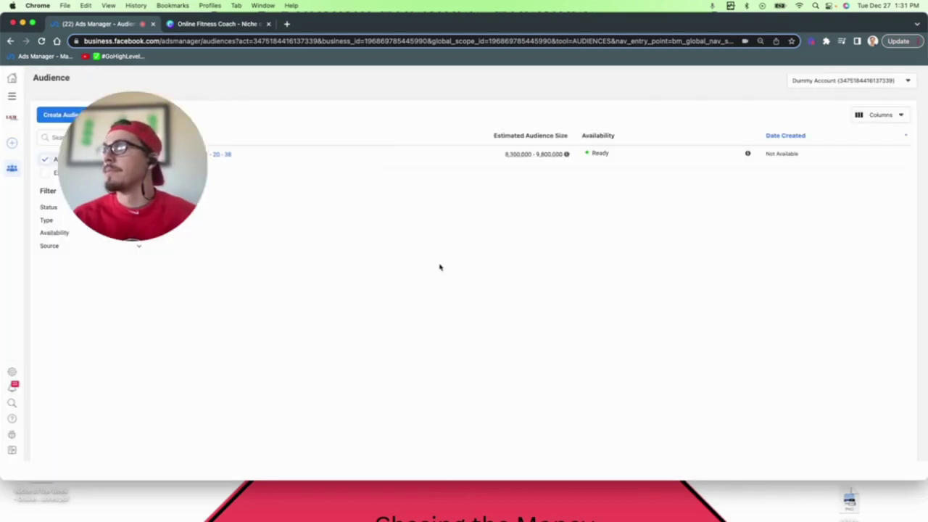
Start another saved audience and name it Audience 2.
click(95, 114)
click(108, 172)
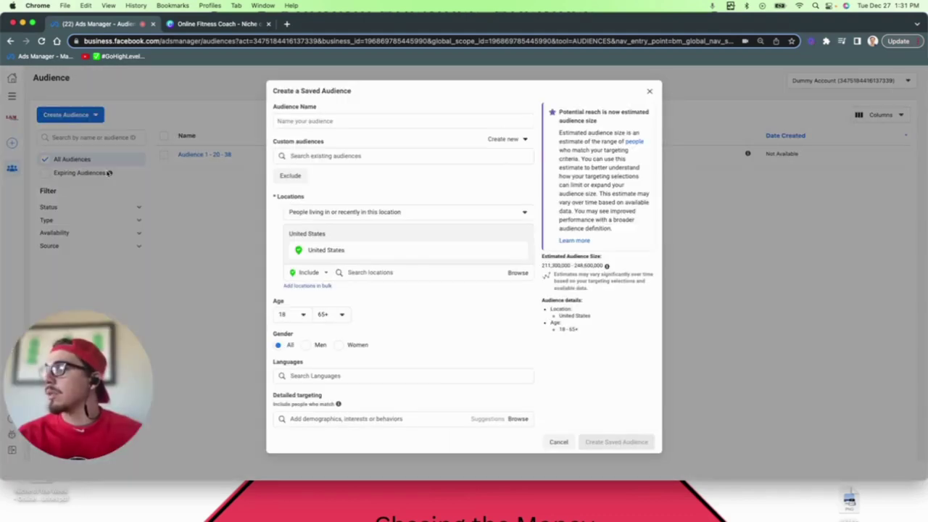
click(363, 119)
text(Audience 2)
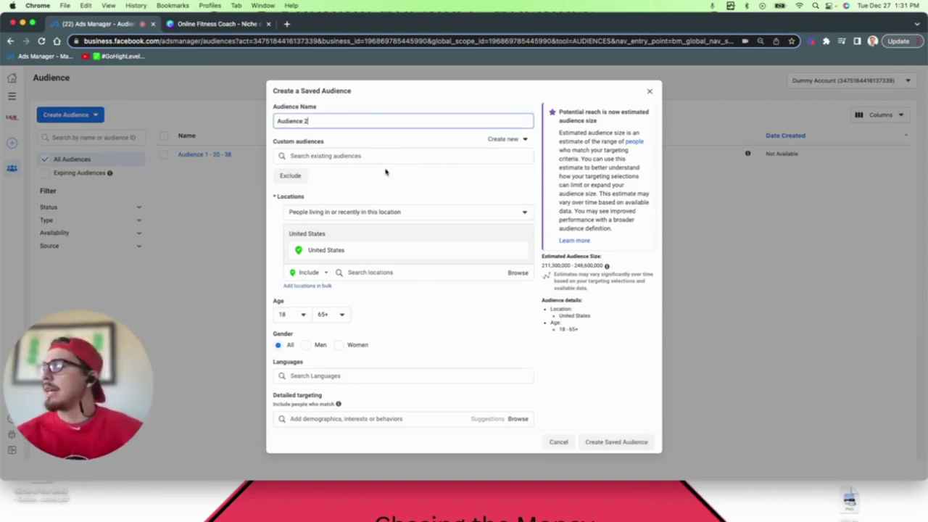
Set Audience 2's location type to People living in this location.
click(366, 211)
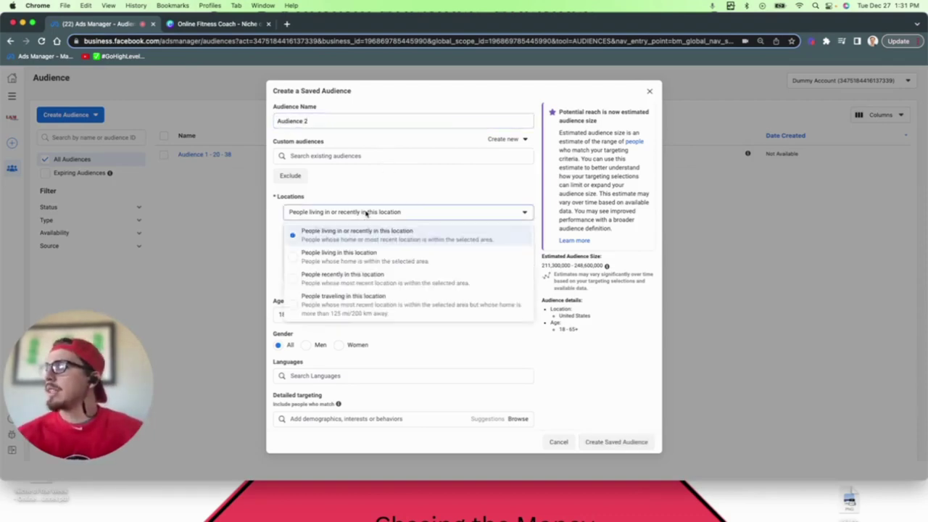
click(366, 212)
click(366, 212)
click(343, 255)
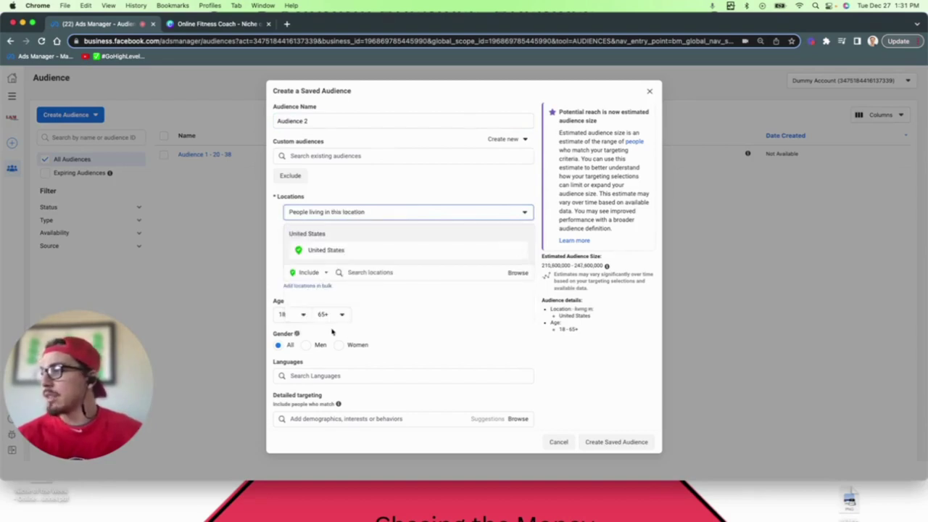
Set Audience 2's age range to 20 to 38 and its gender to Women.
click(308, 319)
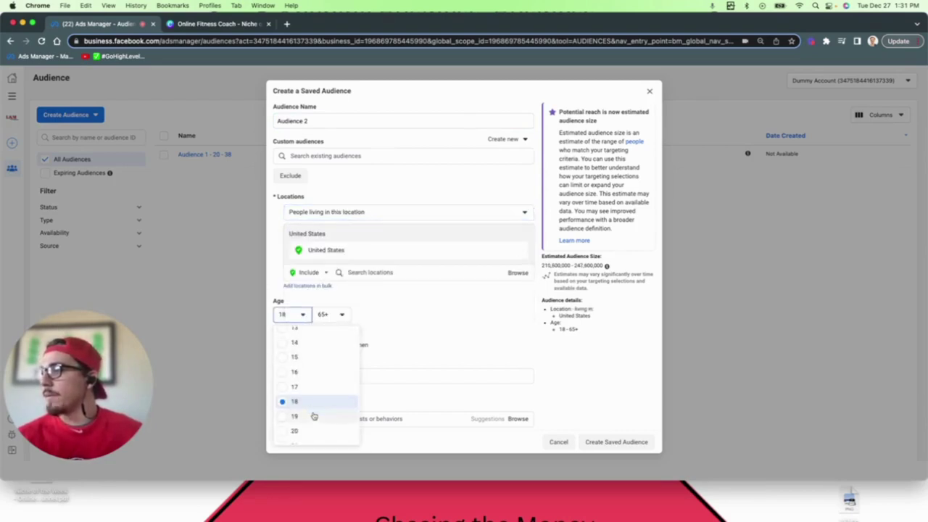
click(312, 435)
click(332, 314)
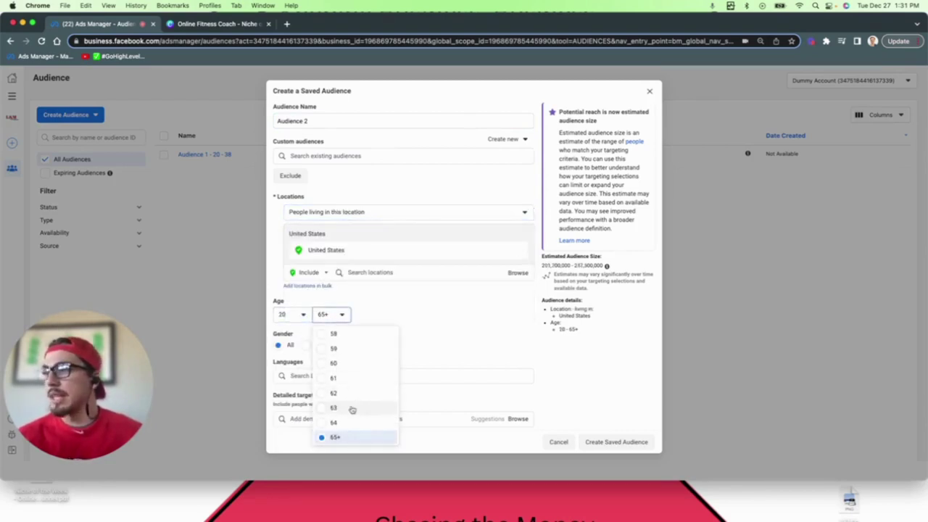
scroll(353, 385, up, 1)
scroll(353, 385, up, 5)
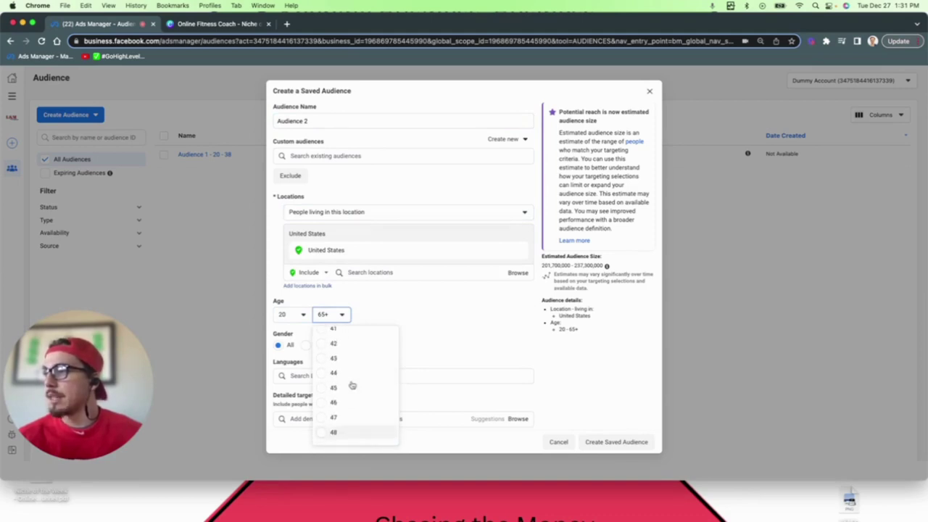
scroll(349, 384, up, 2)
click(346, 384)
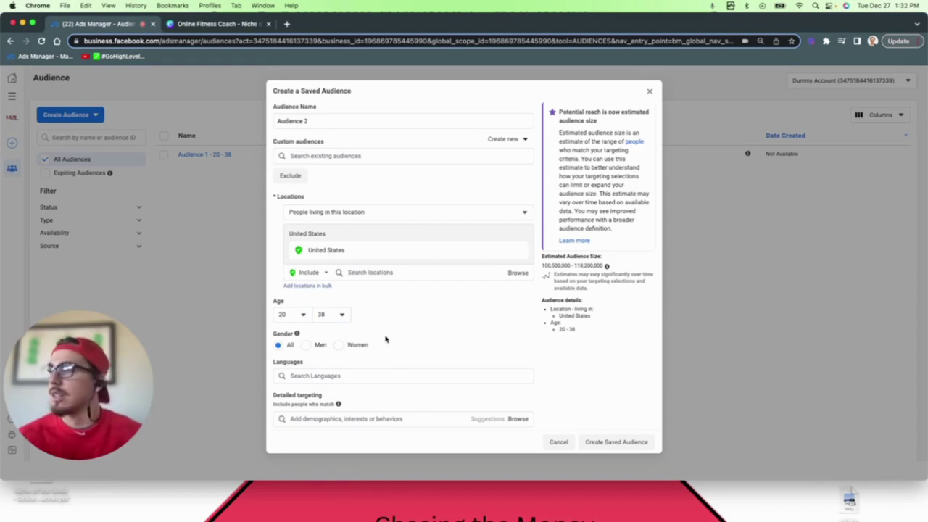
click(339, 345)
scroll(437, 322, down, 1)
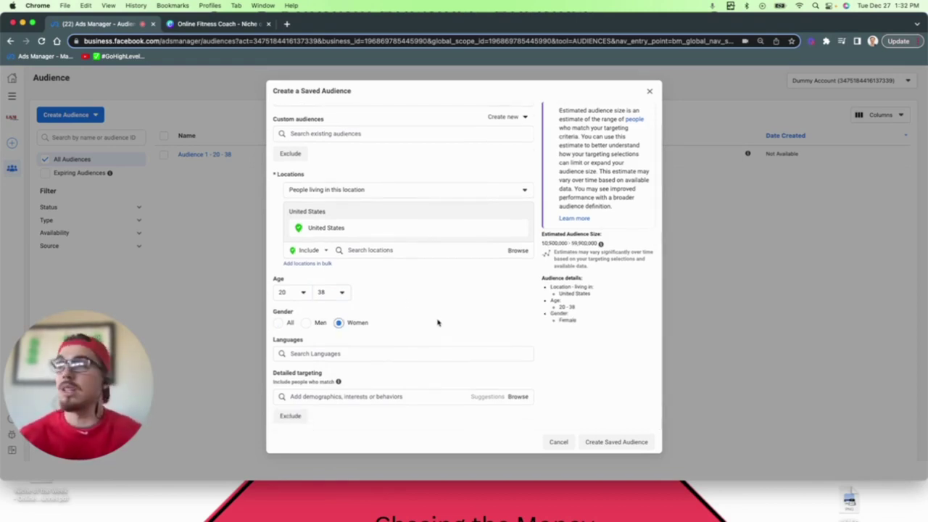
Set Audience 2's language to English (US).
click(363, 352)
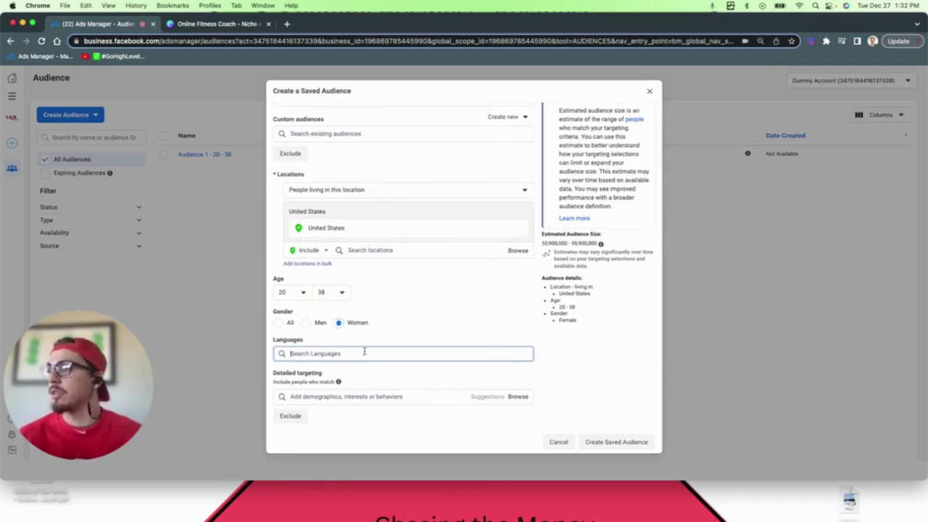
text(englis)
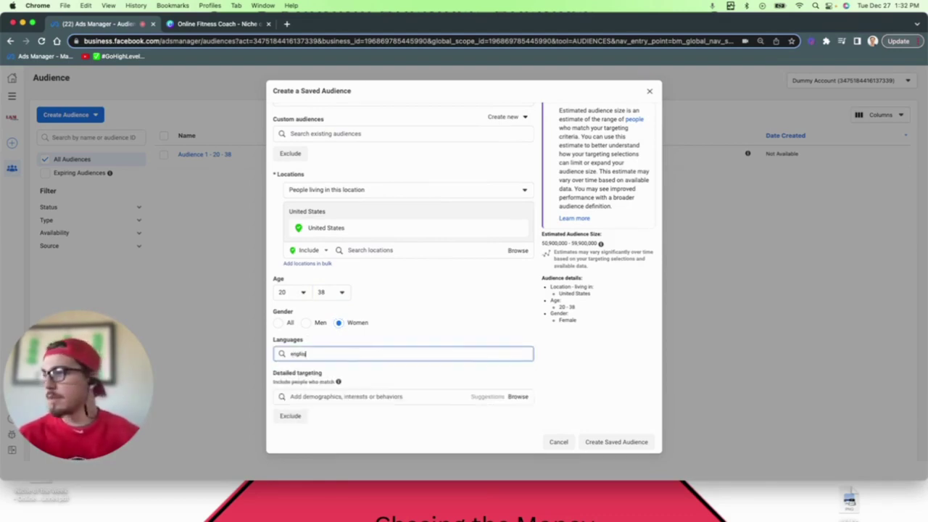
text(h)
click(370, 380)
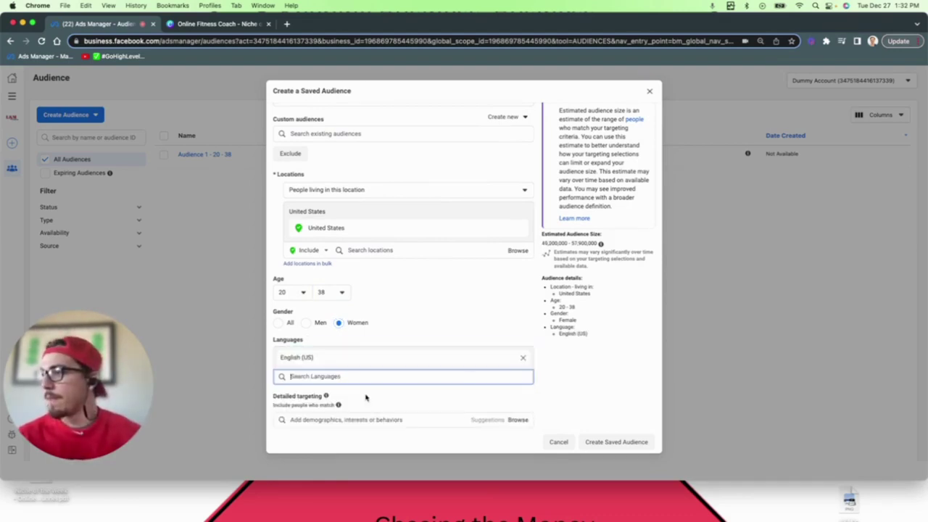
Add the parent demographics New Parents (0-12 months) and Parents with toddlers (01-02 years) to Audience 2's detailed targeting.
scroll(529, 371, down, 1)
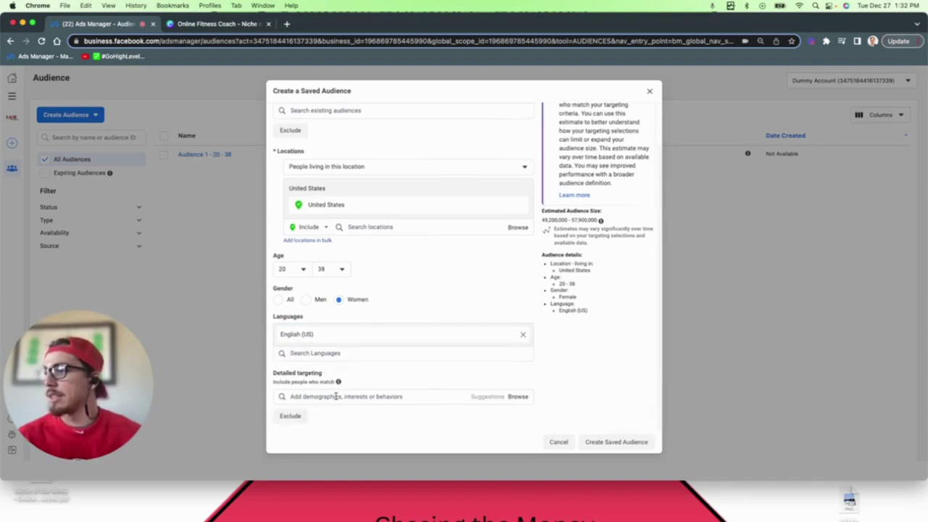
click(530, 395)
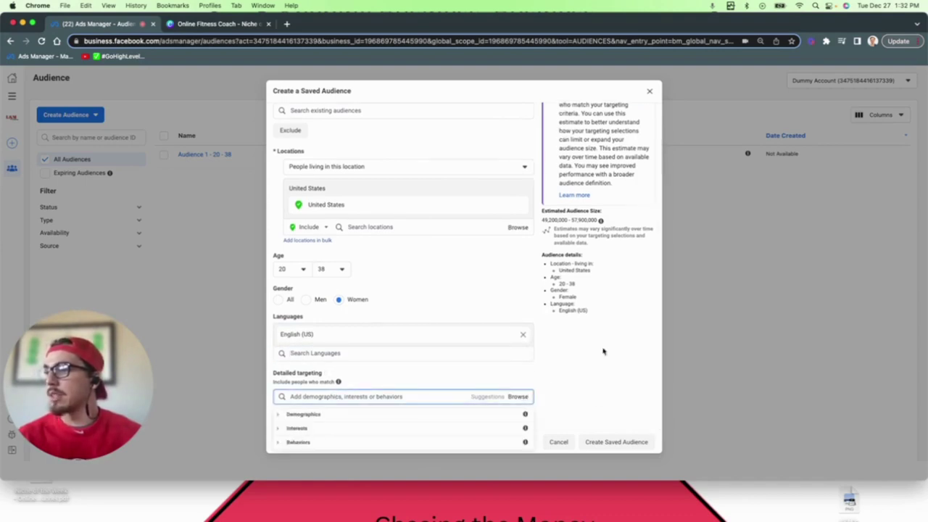
click(278, 416)
click(284, 470)
scroll(319, 454, down, 1)
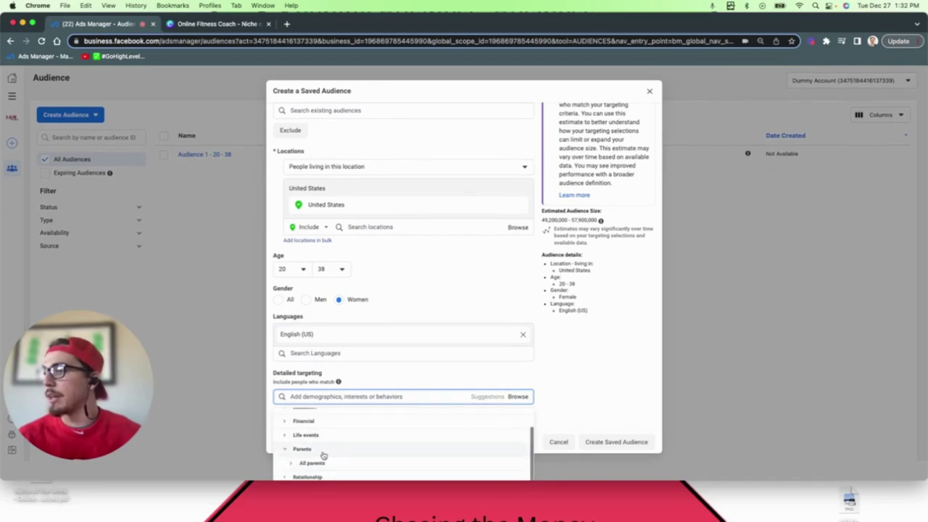
click(292, 465)
scroll(406, 442, down, 2)
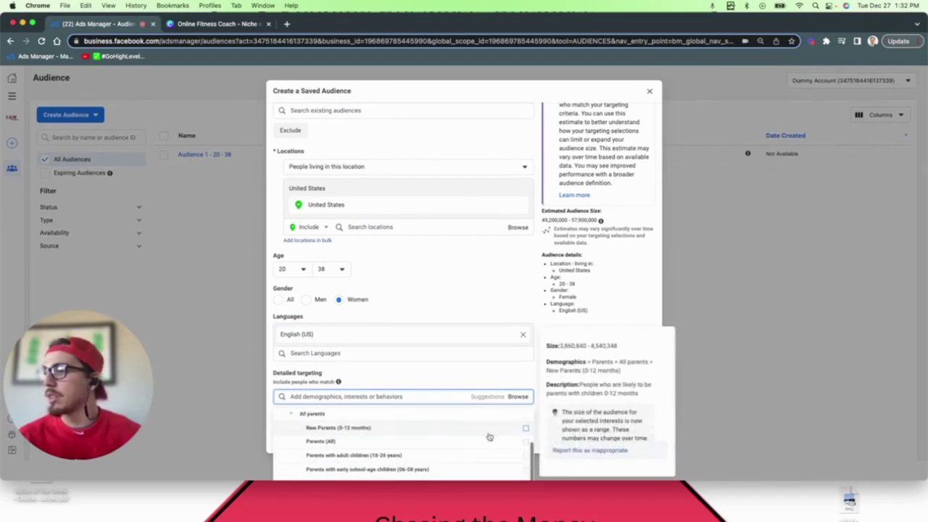
click(524, 433)
scroll(493, 438, down, 3)
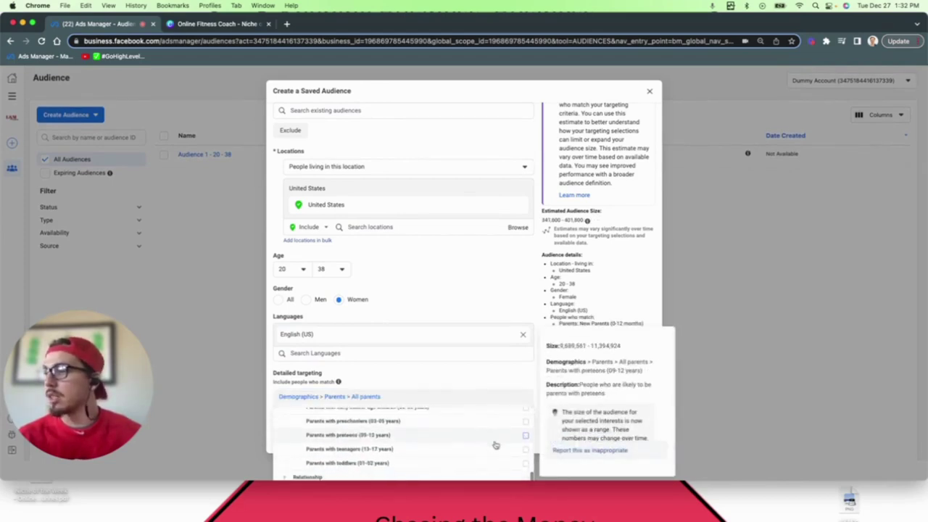
click(522, 462)
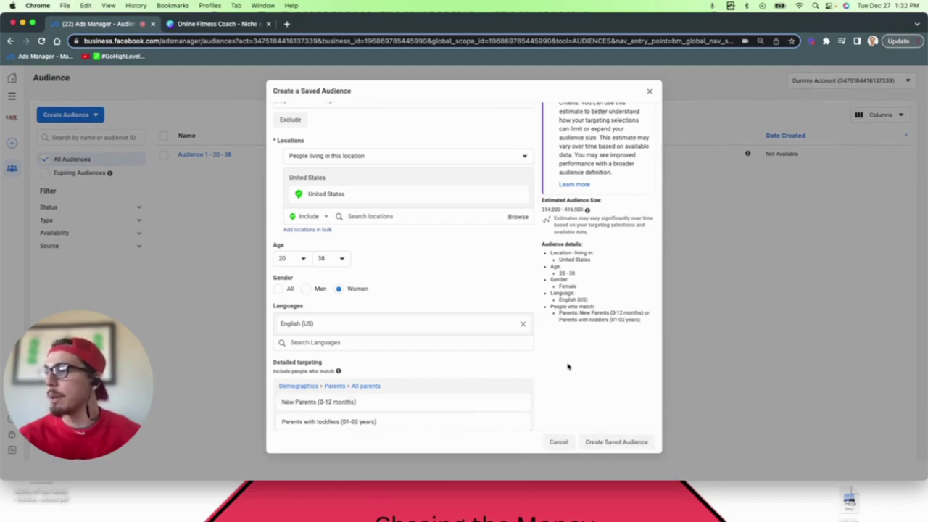
click(561, 367)
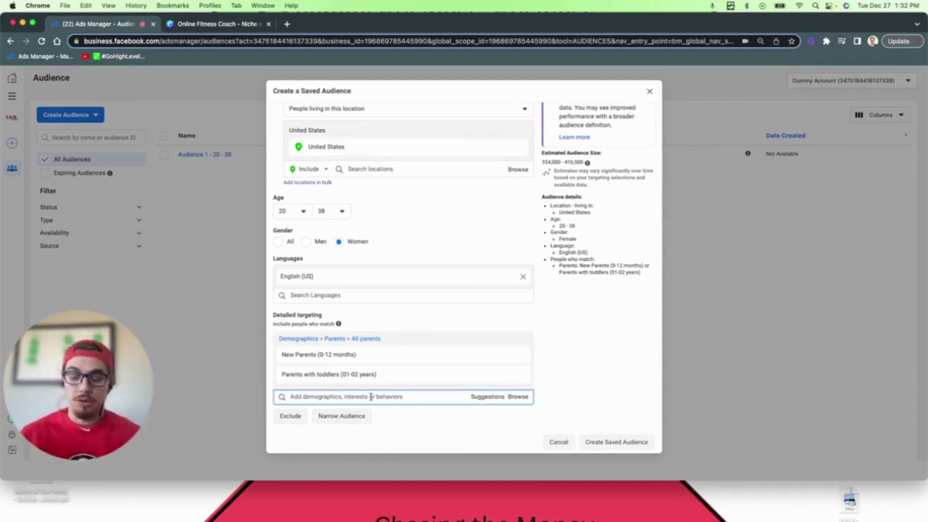
Find the Running club (club) interest and add it to Audience 2's detailed targeting.
text(nenning club)
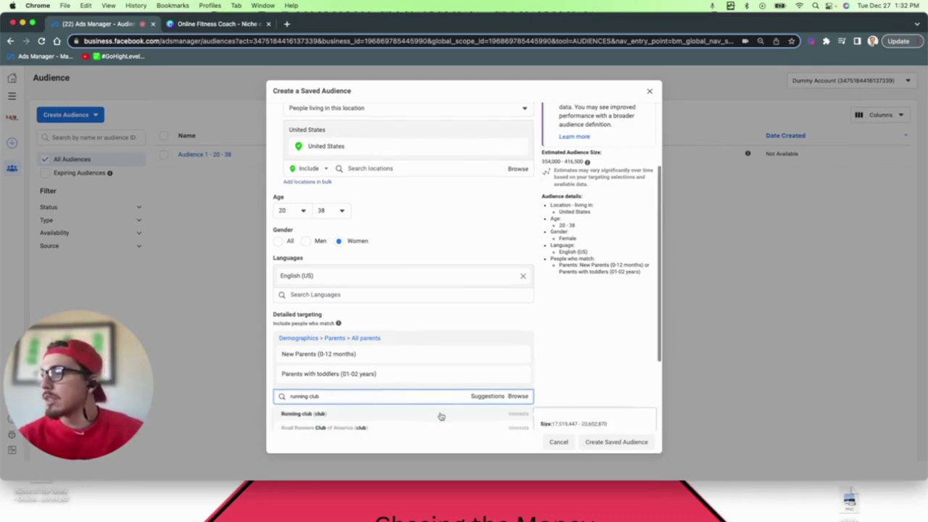
scroll(435, 406, down, 2)
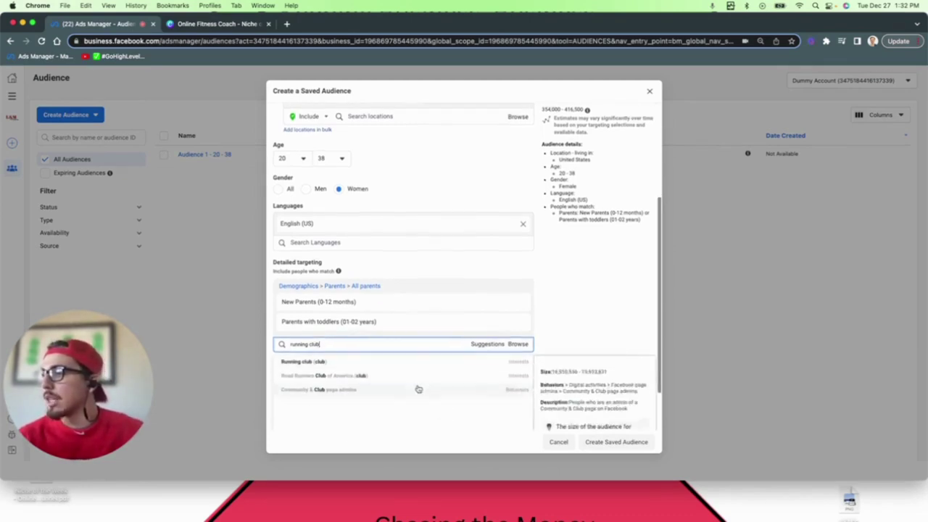
click(333, 361)
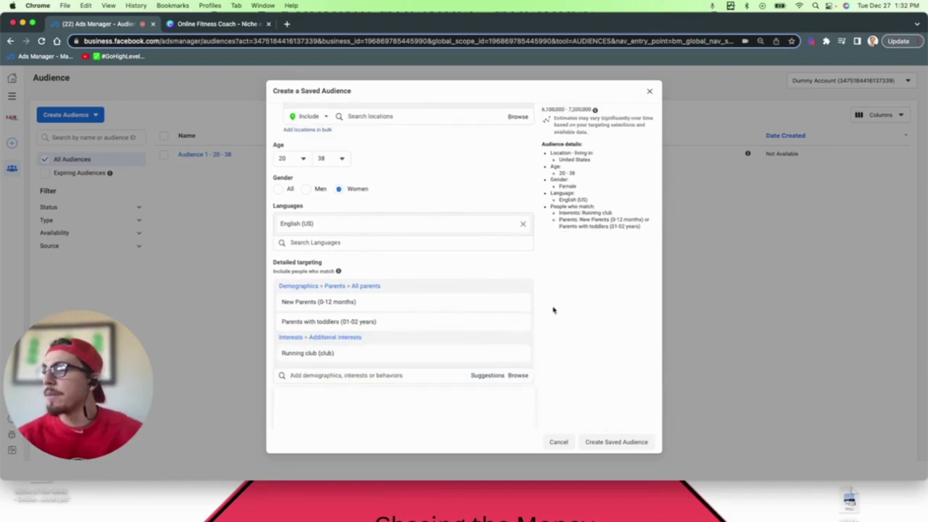
Review the suggested demographics and interests related to Audience 2's current detailed targeting.
click(484, 396)
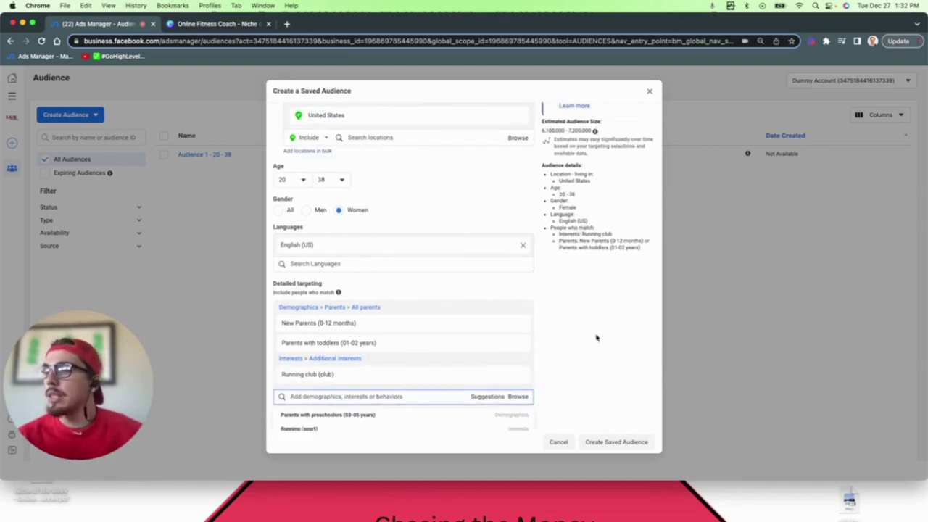
scroll(596, 338, down, 2)
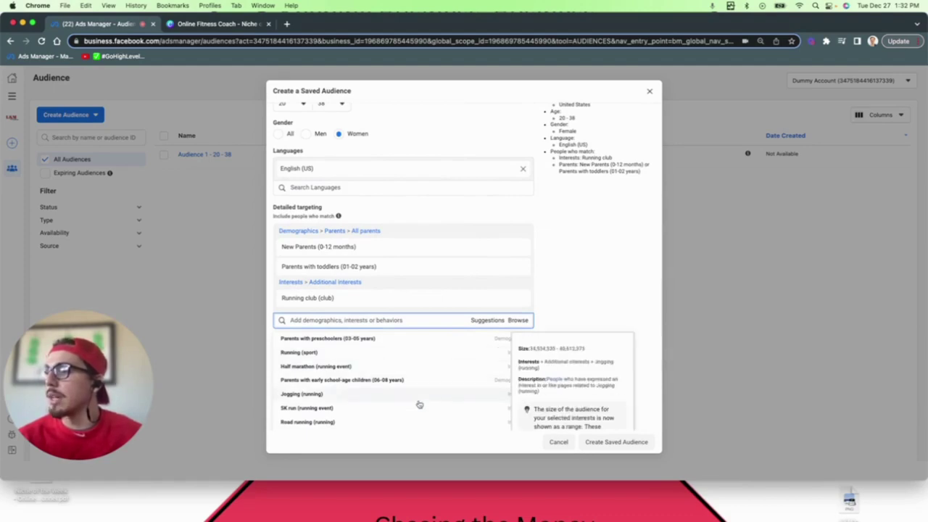
scroll(400, 395, down, 1)
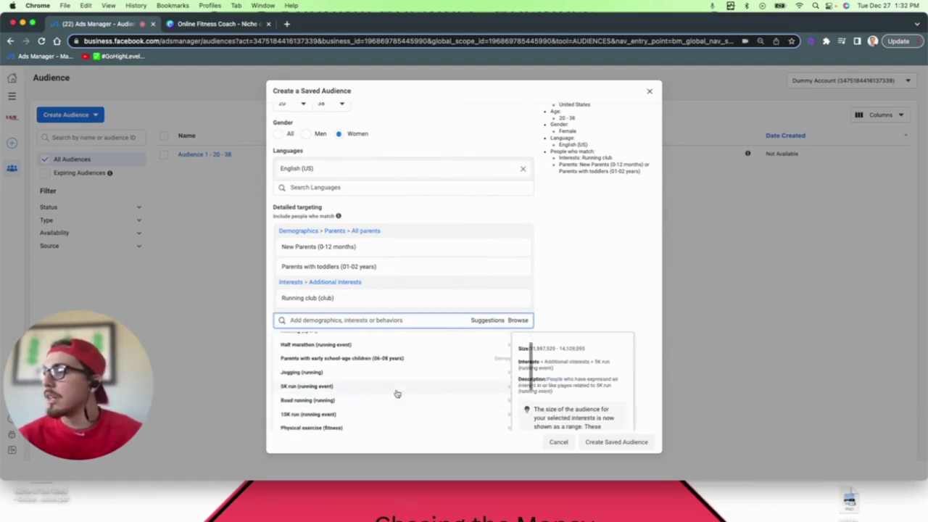
scroll(385, 406, down, 1)
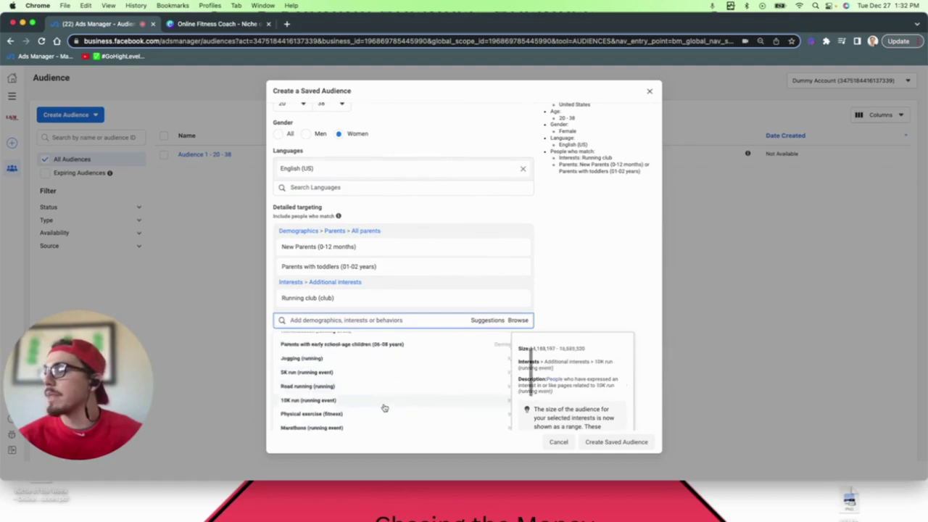
scroll(385, 406, down, 2)
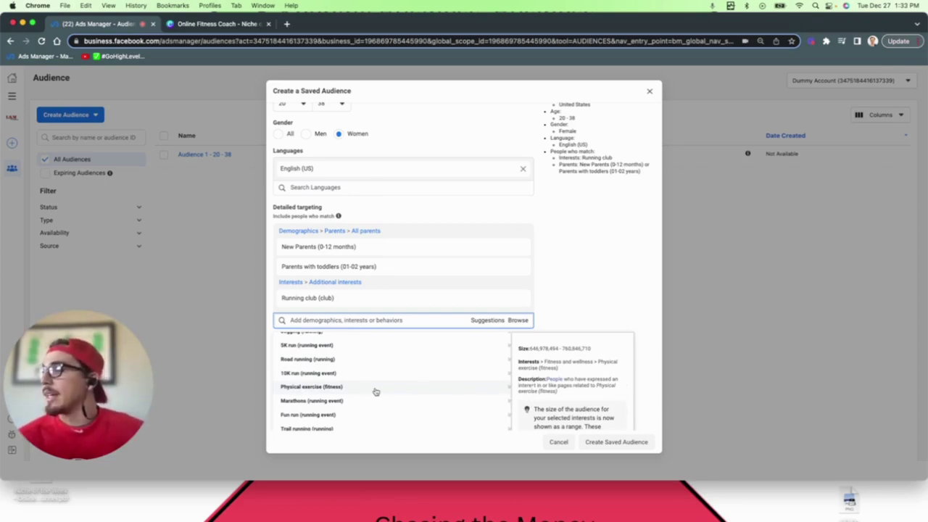
scroll(371, 399, down, 7)
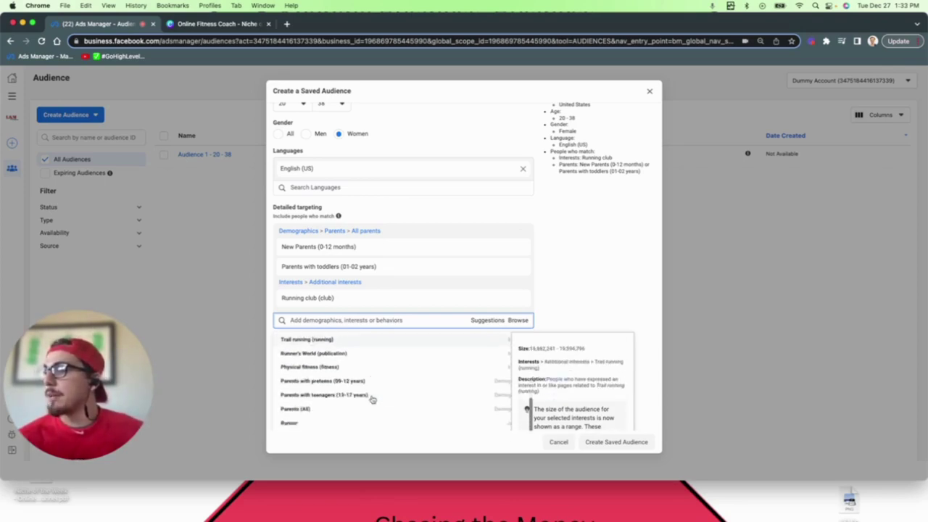
scroll(365, 394, up, 5)
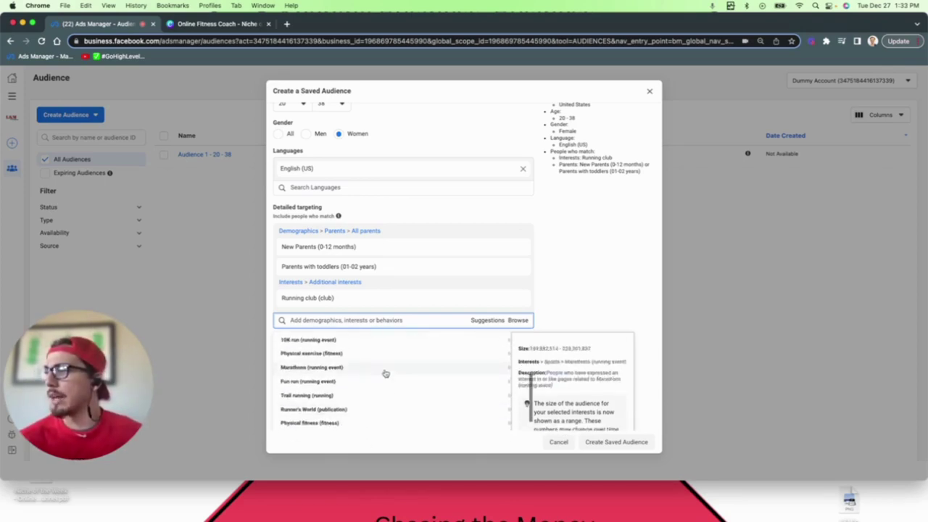
click(581, 222)
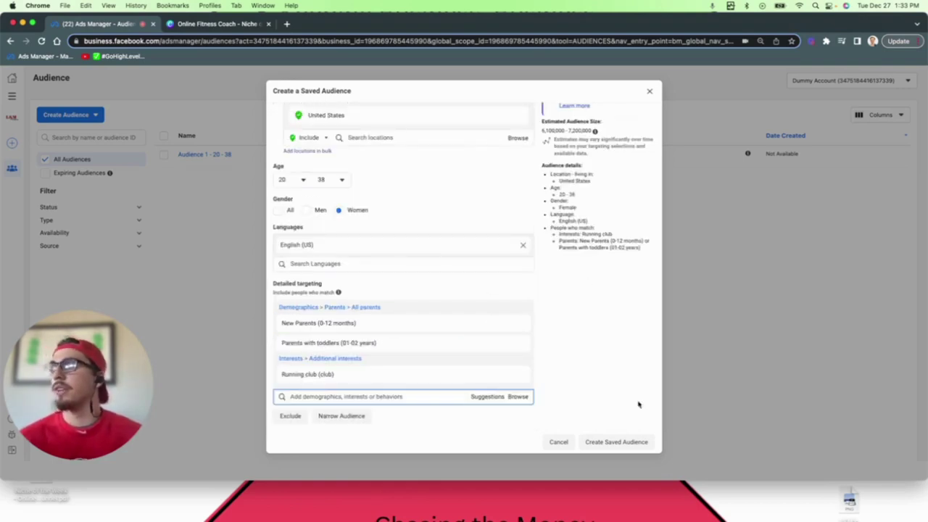
Check Audience 2's estimated audience size and create the saved audience.
scroll(585, 323, up, 1)
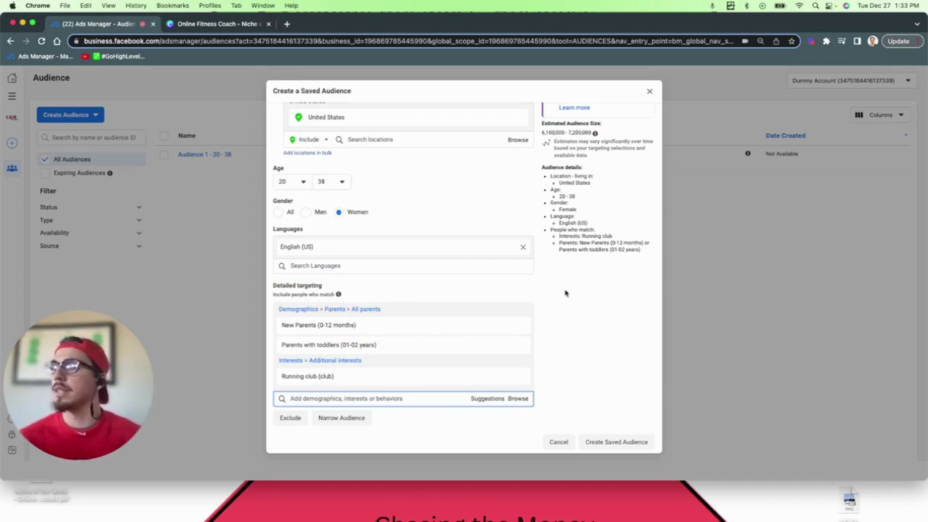
drag(542, 132, 568, 133)
click(632, 378)
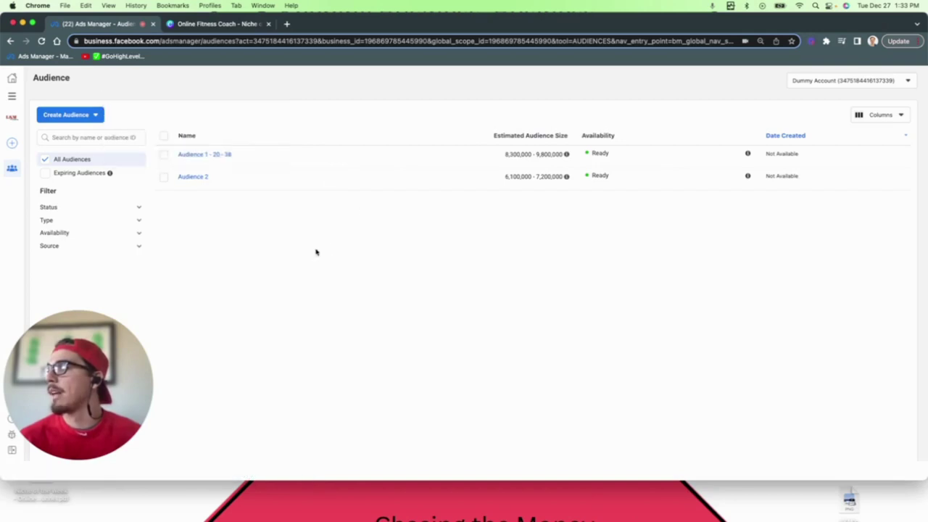
Start a saved audience named Audience 3 and set its location type to People living in this location.
click(95, 115)
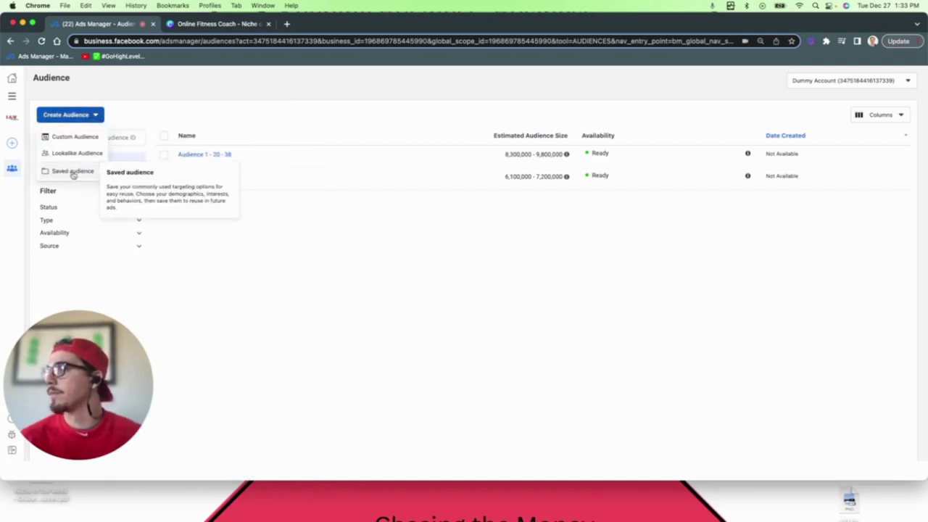
click(72, 172)
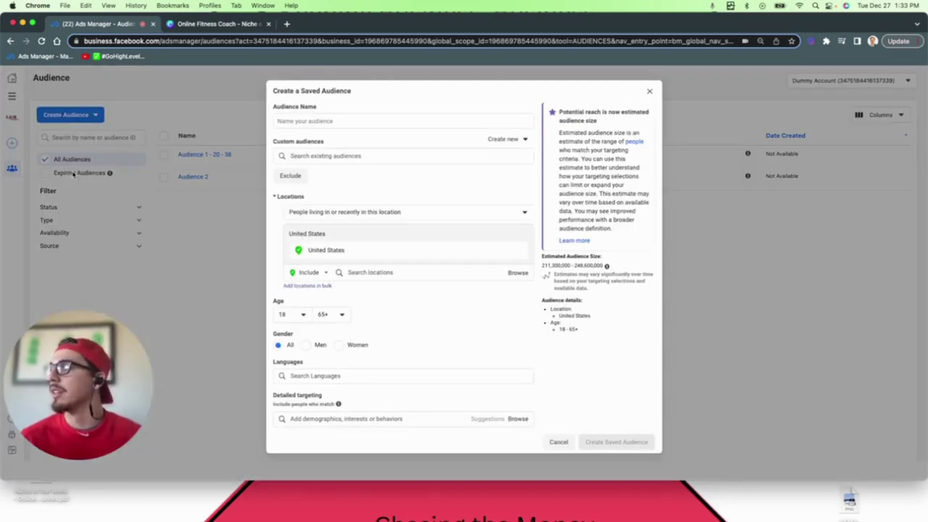
click(344, 120)
text(Audience 3)
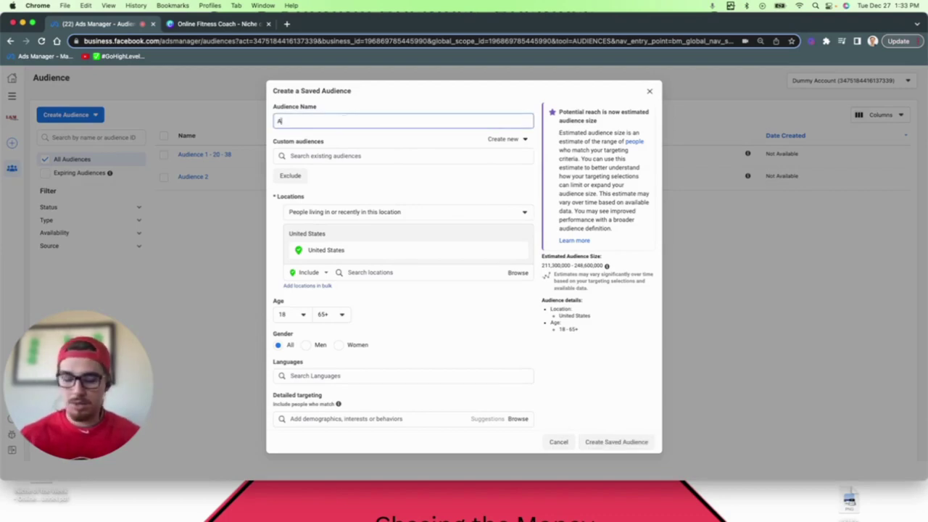
click(394, 210)
click(394, 255)
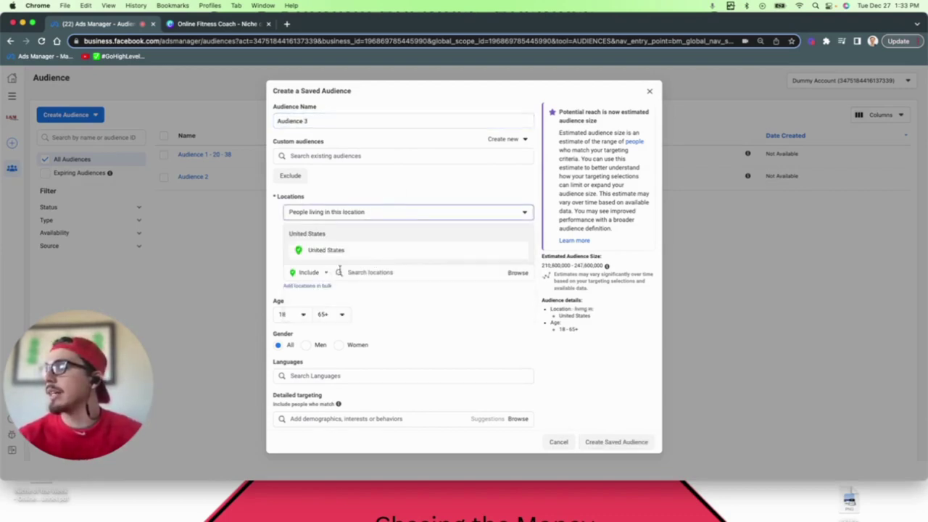
Set Audience 3's gender to Women and its age range to 20 to 38.
click(340, 345)
click(300, 313)
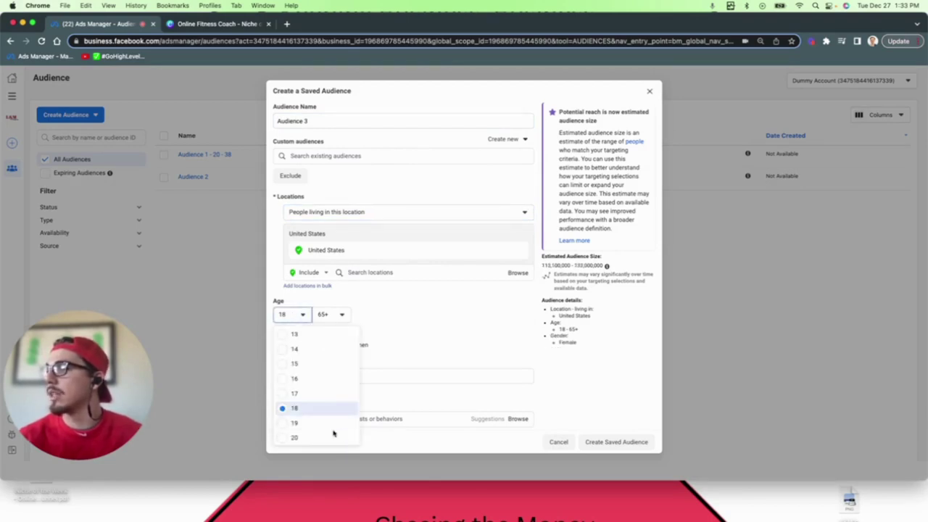
click(311, 438)
click(325, 314)
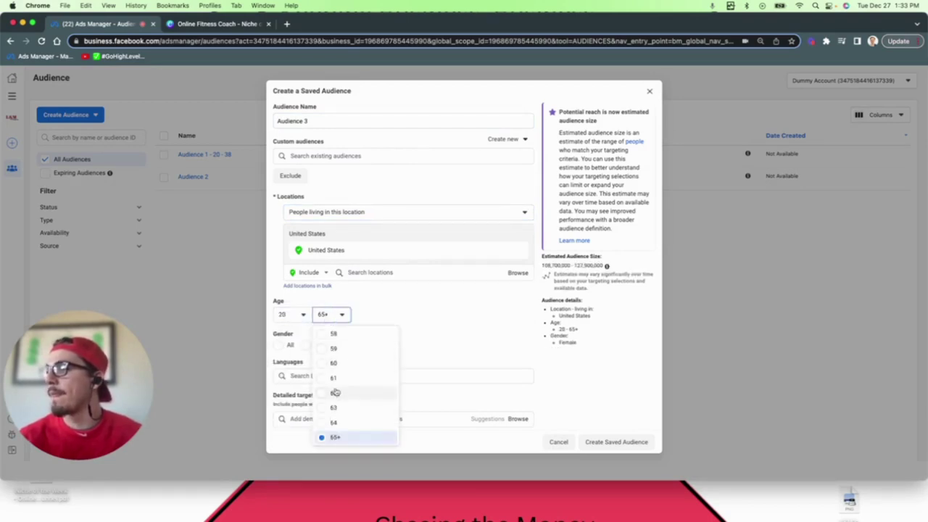
scroll(339, 395, up, 5)
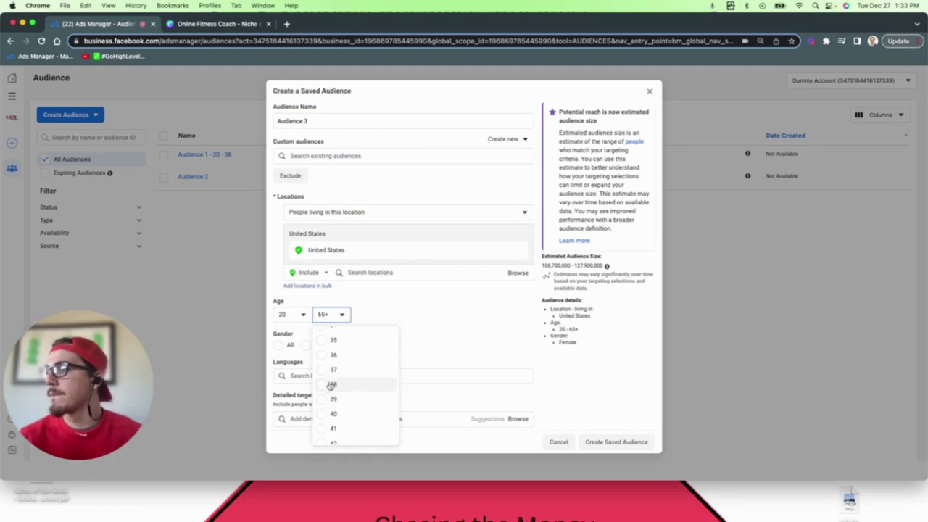
click(334, 382)
Set Audience 3's language to English (US).
scroll(437, 356, down, 1)
click(410, 353)
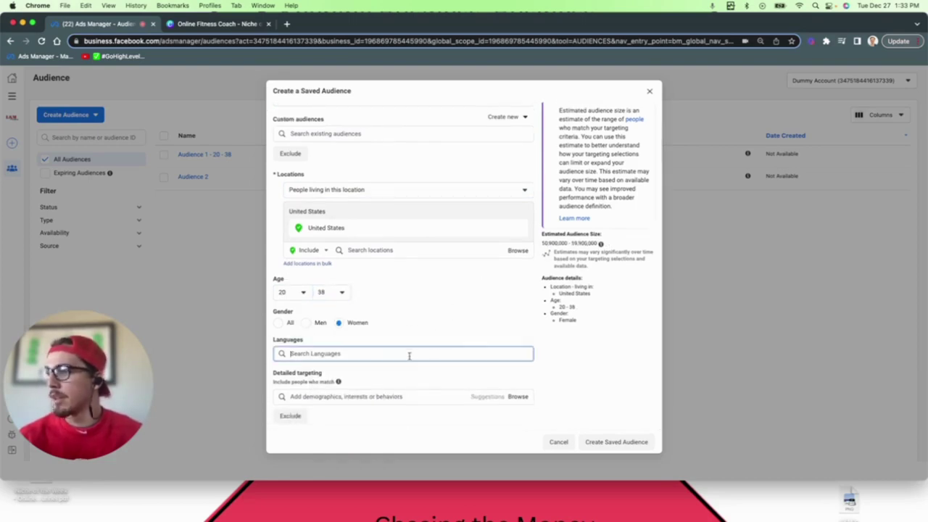
text(english)
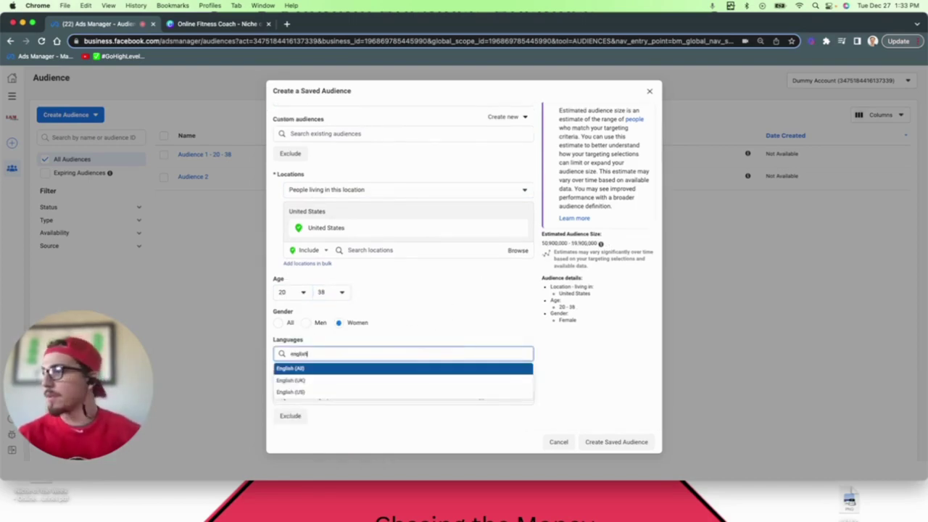
click(396, 391)
Add the parent demographics New Parents (0-12 months) and Parents with toddlers (01-02 years) to Audience 3's detailed targeting.
scroll(463, 340, down, 1)
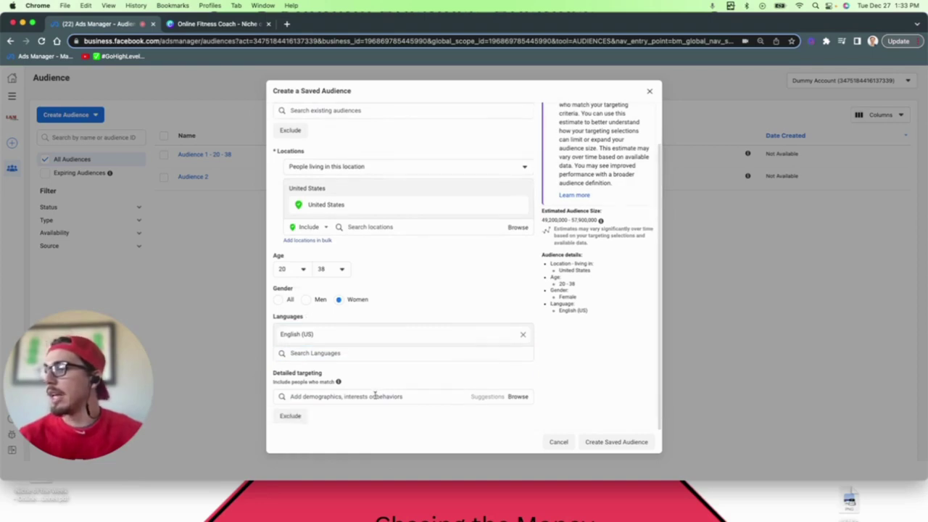
click(517, 396)
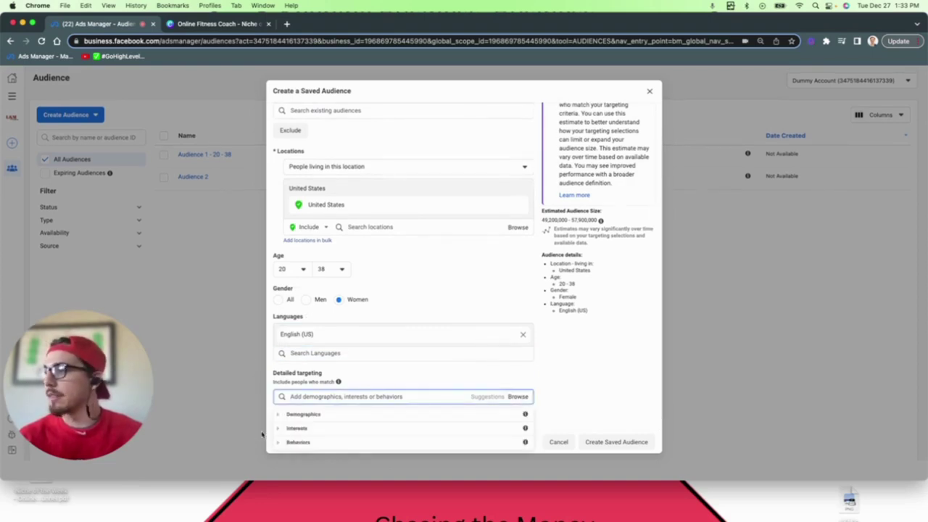
click(278, 414)
scroll(288, 464, down, 1)
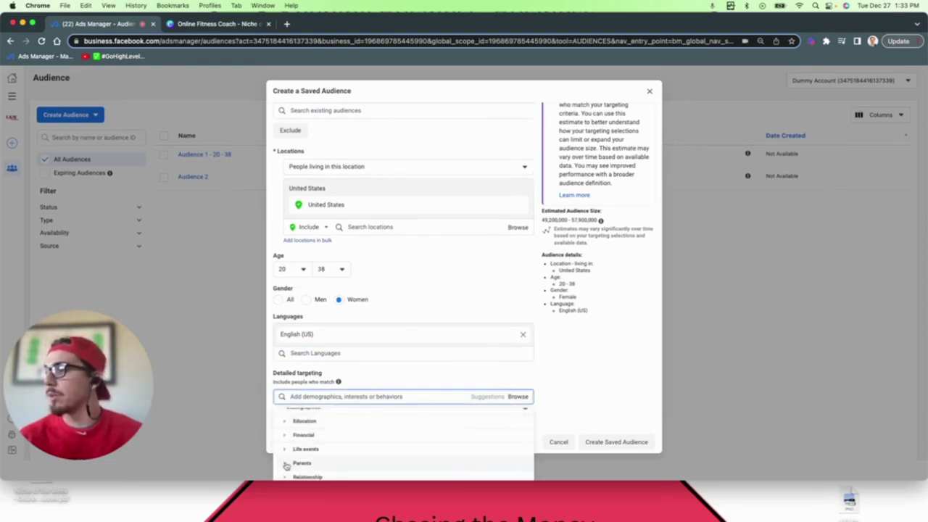
click(288, 462)
click(317, 460)
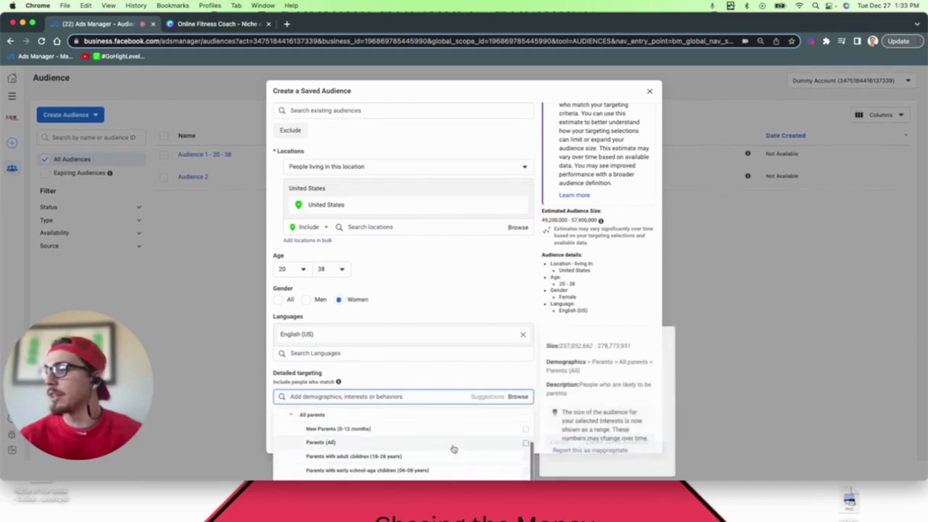
click(525, 429)
scroll(478, 446, down, 2)
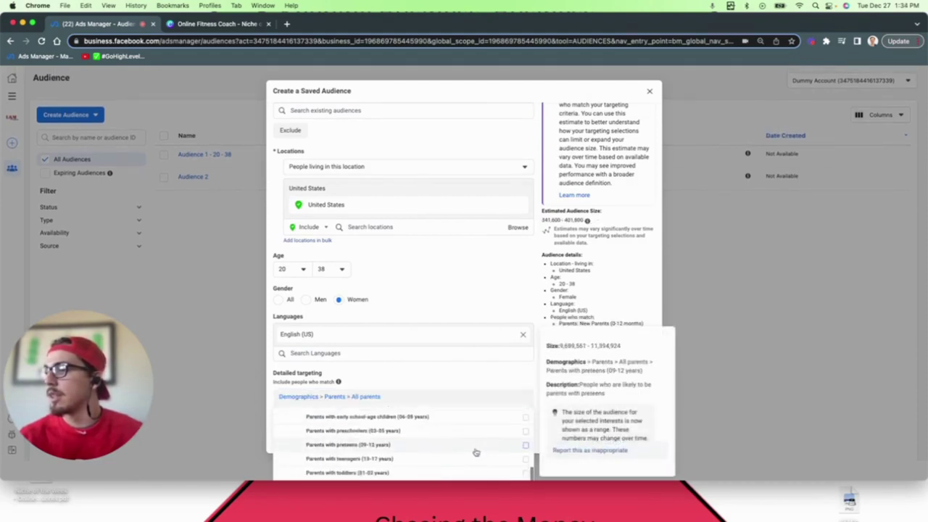
click(527, 470)
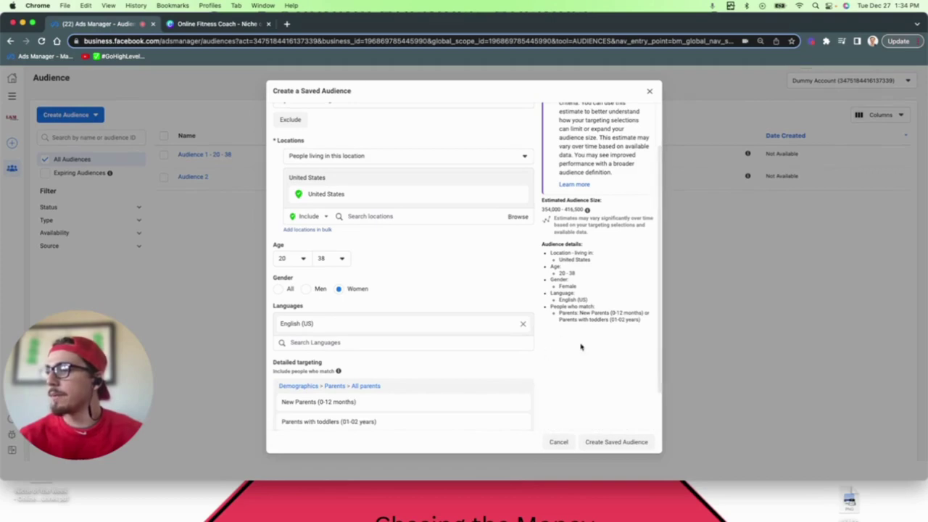
Add the Physical fitness interest to Audience 3's detailed targeting and create the saved audience.
scroll(568, 372, down, 2)
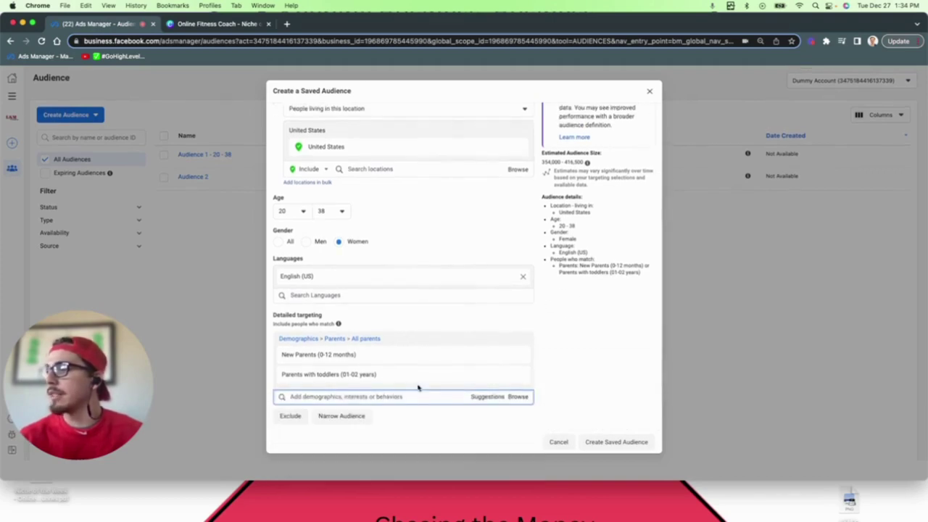
text(fitness)
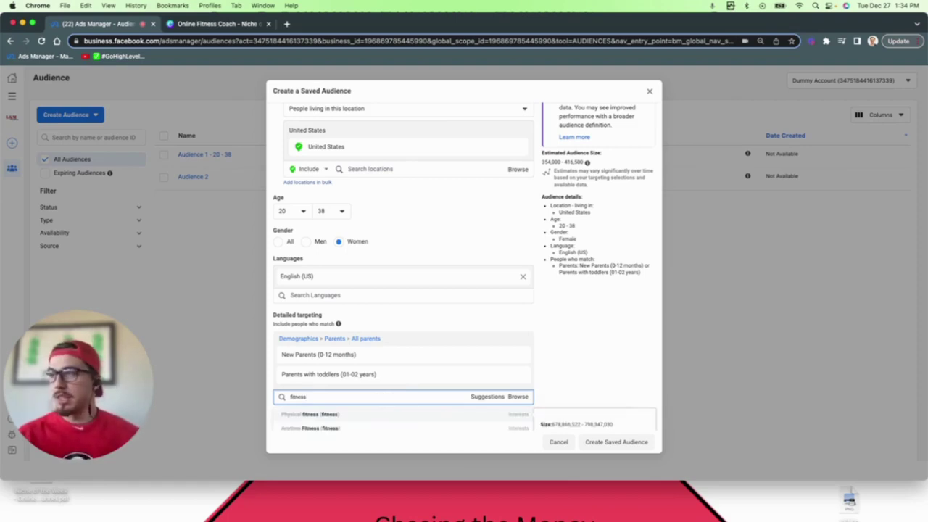
scroll(560, 327, down, 2)
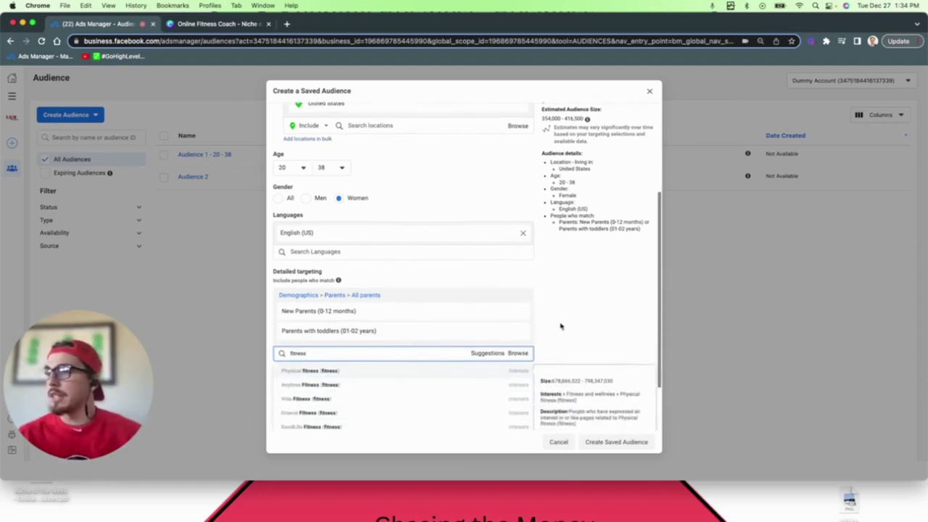
click(465, 373)
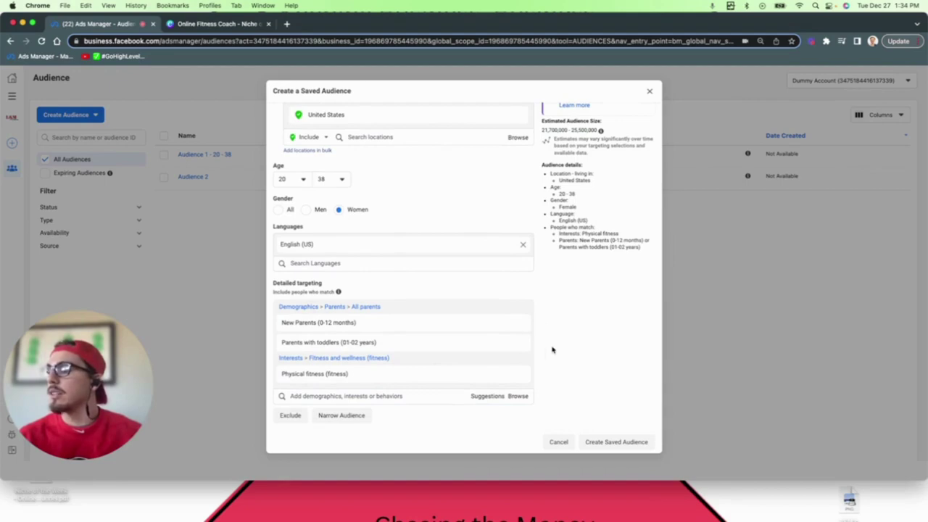
mouse_move(427, 384)
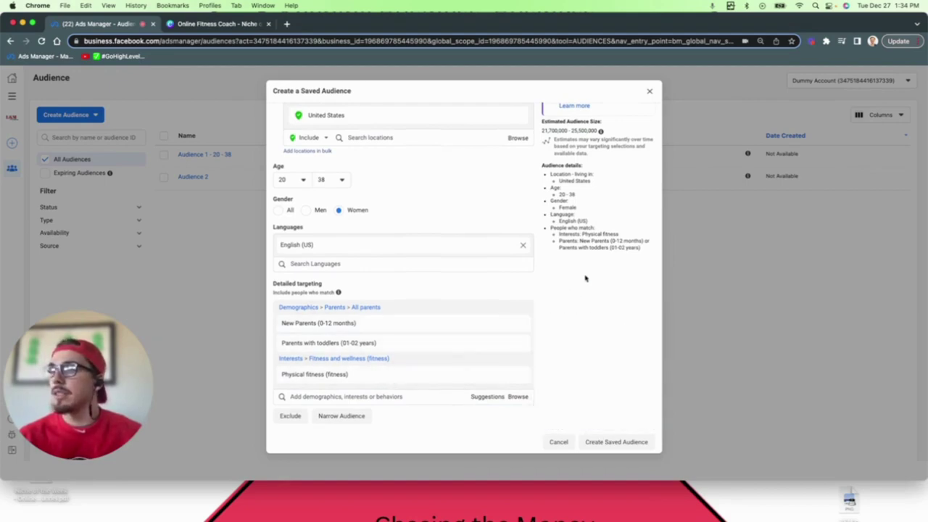
scroll(363, 259, up, 5)
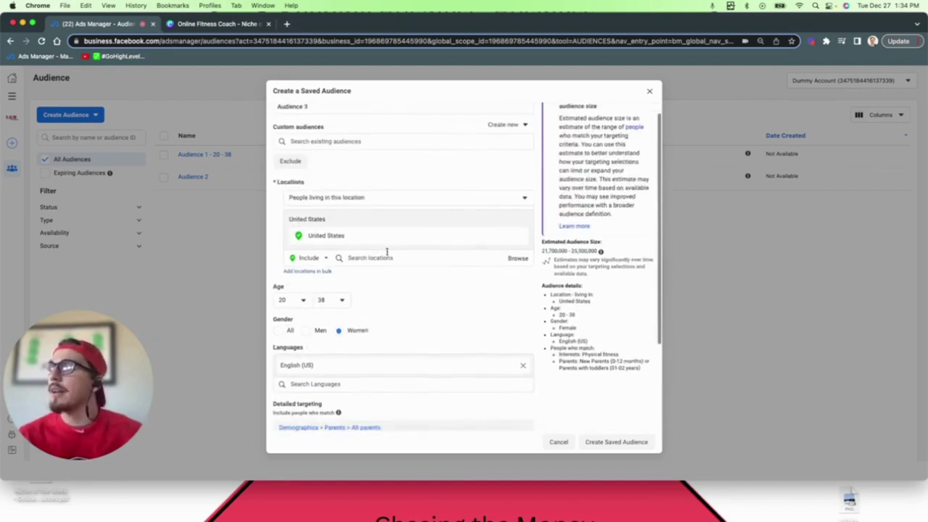
scroll(387, 251, down, 2)
click(615, 442)
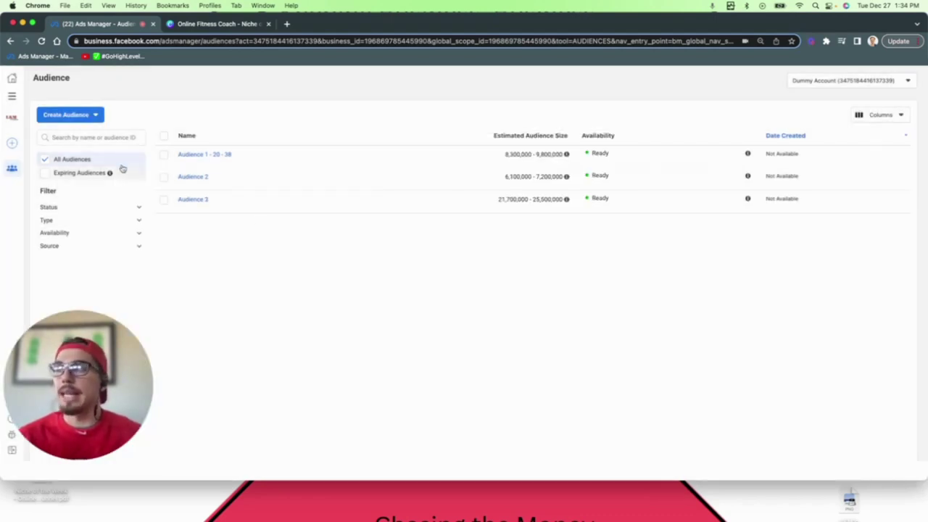
Start a saved audience named Blanket and set its location type to People living in this location.
click(98, 115)
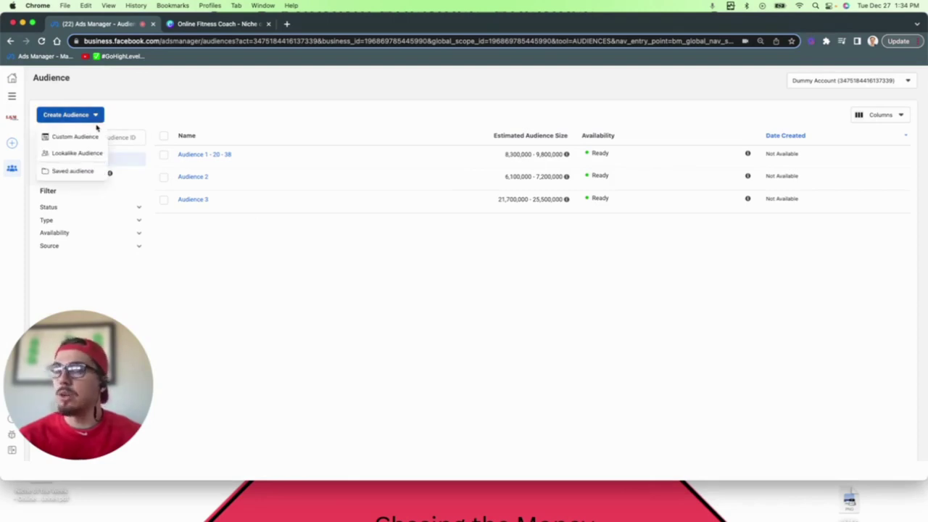
click(99, 172)
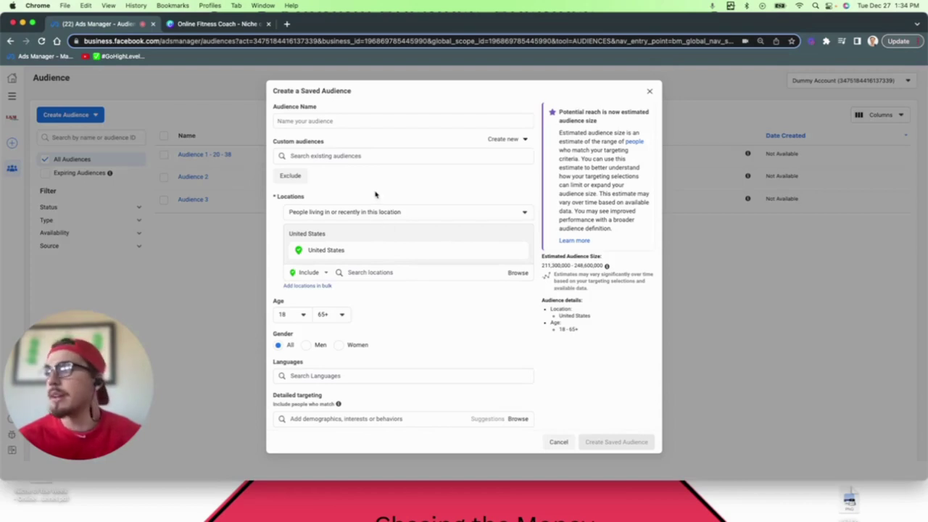
click(338, 122)
text(Slanket)
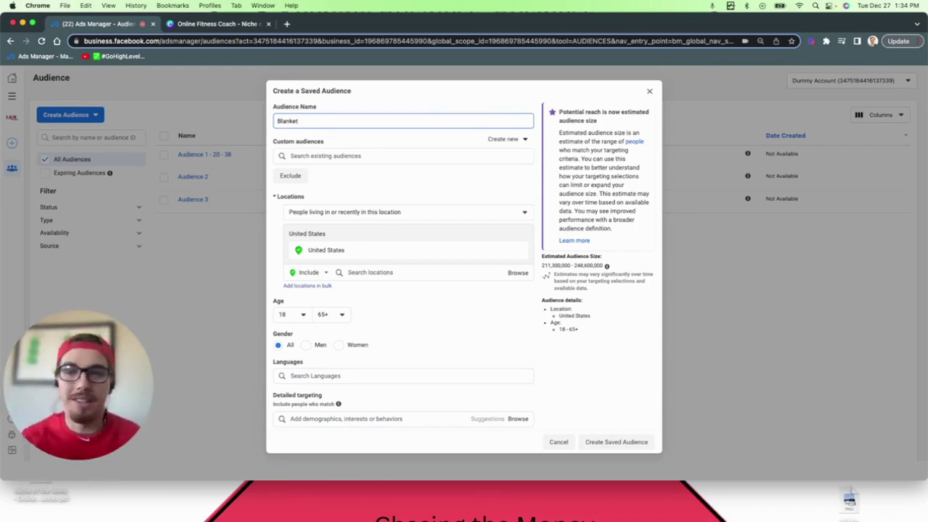
click(412, 212)
click(390, 254)
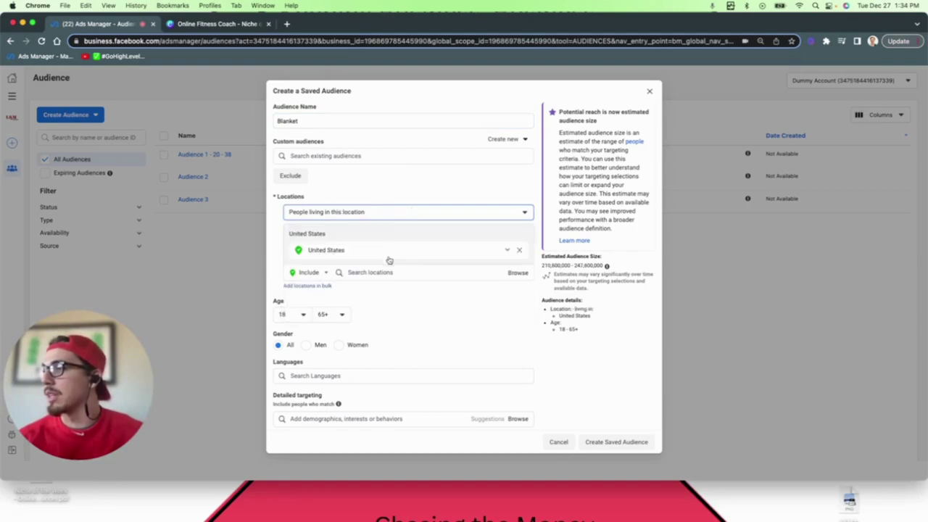
Set the Blanket audience's age range to 20 to 38 and its gender to Women.
scroll(366, 275, down, 1)
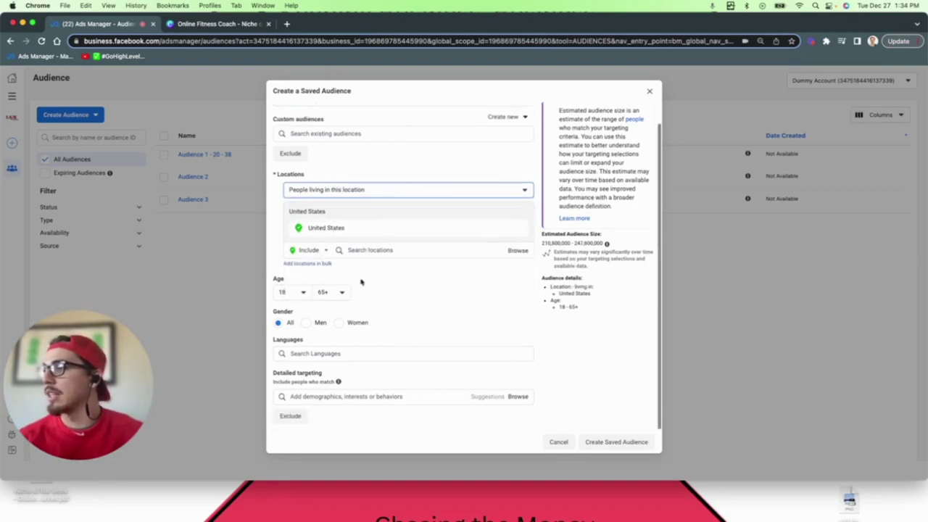
click(300, 292)
scroll(312, 355, down, 2)
click(306, 383)
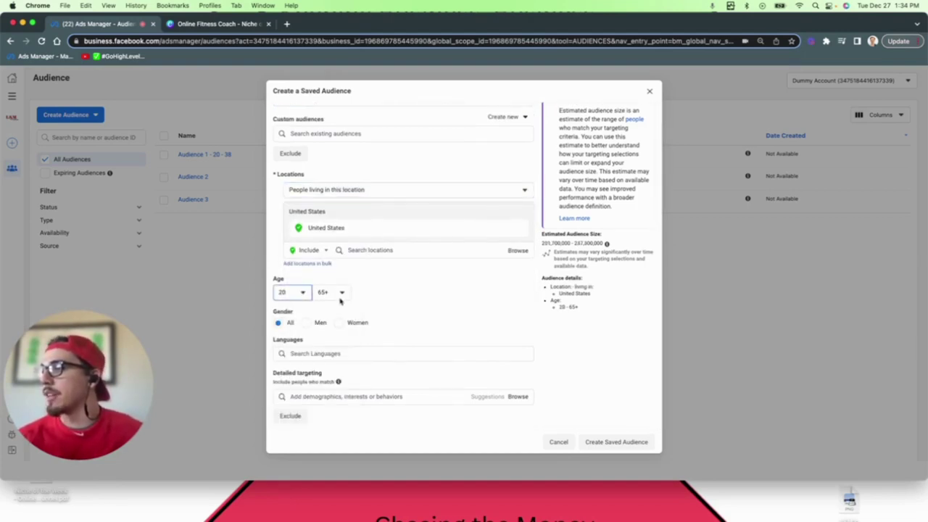
click(340, 297)
scroll(342, 355, up, 10)
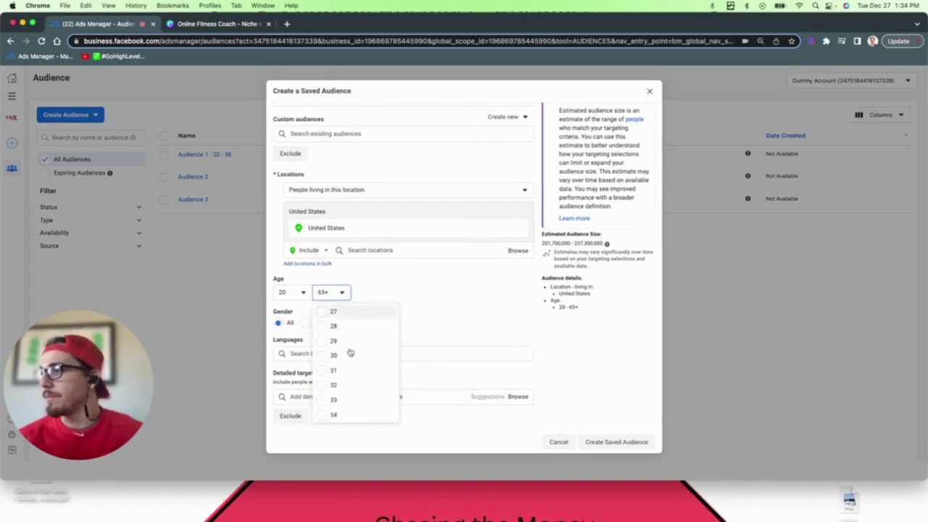
scroll(346, 363, down, 1)
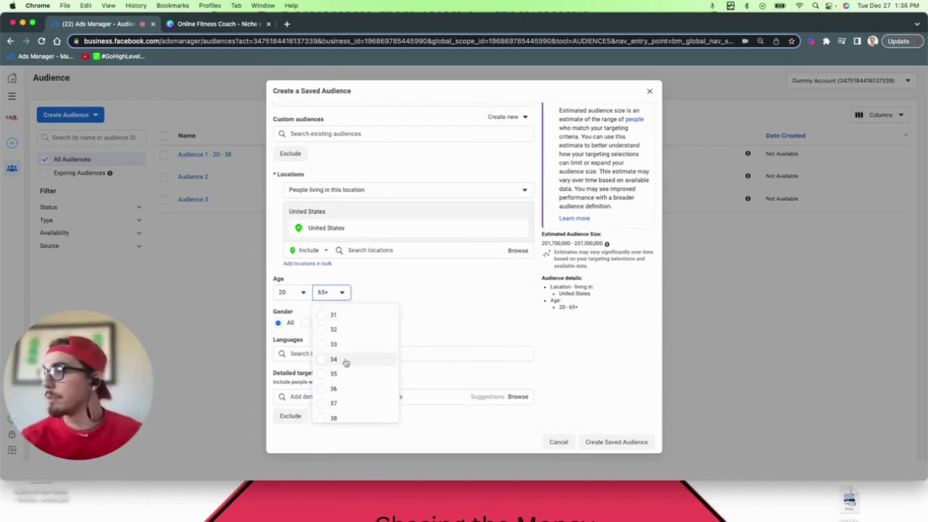
click(350, 376)
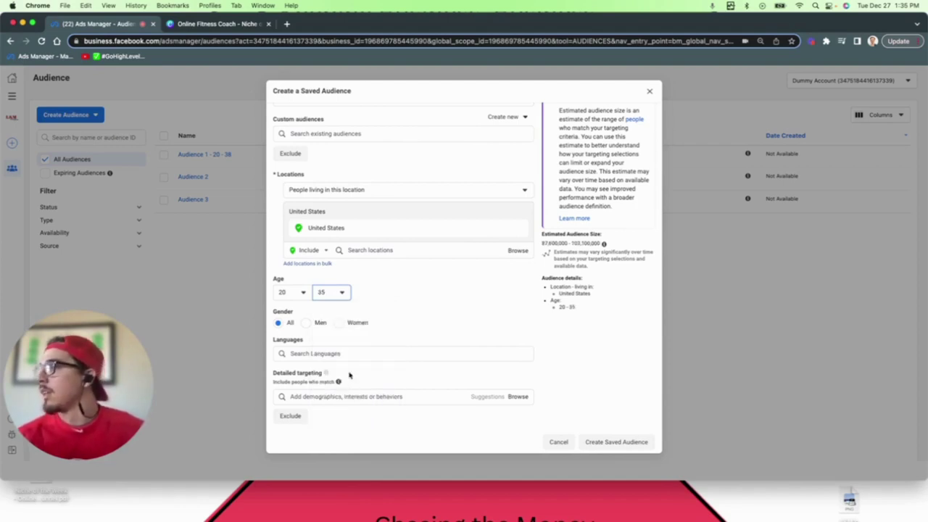
click(335, 293)
click(342, 406)
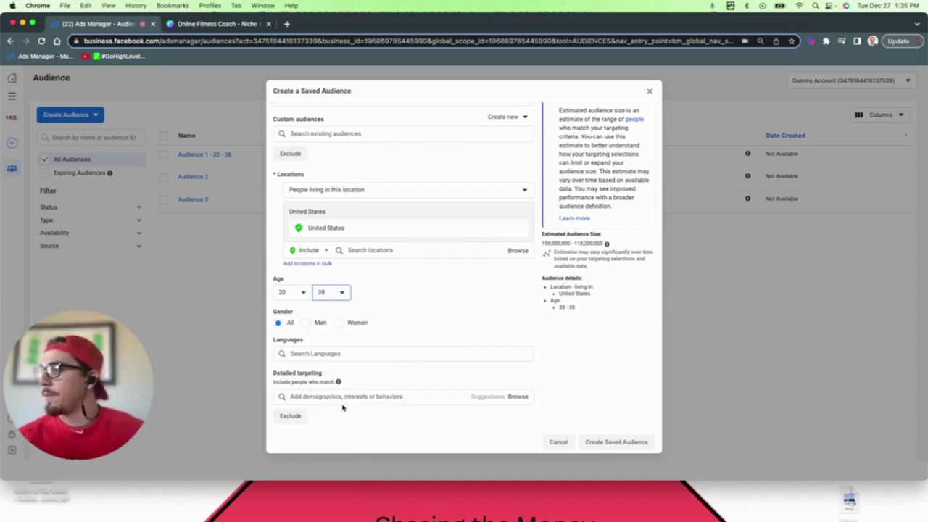
click(339, 323)
Set the Blanket audience's language to English (US).
click(347, 353)
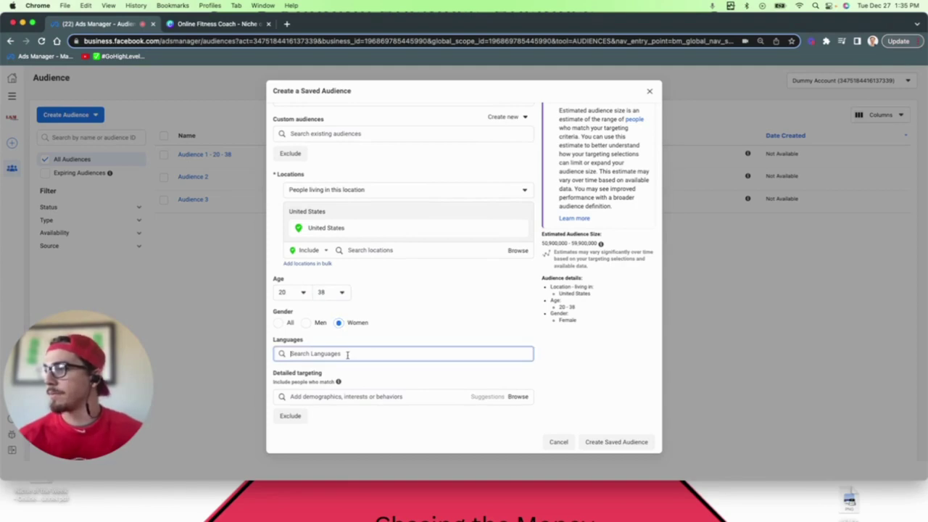
text(english)
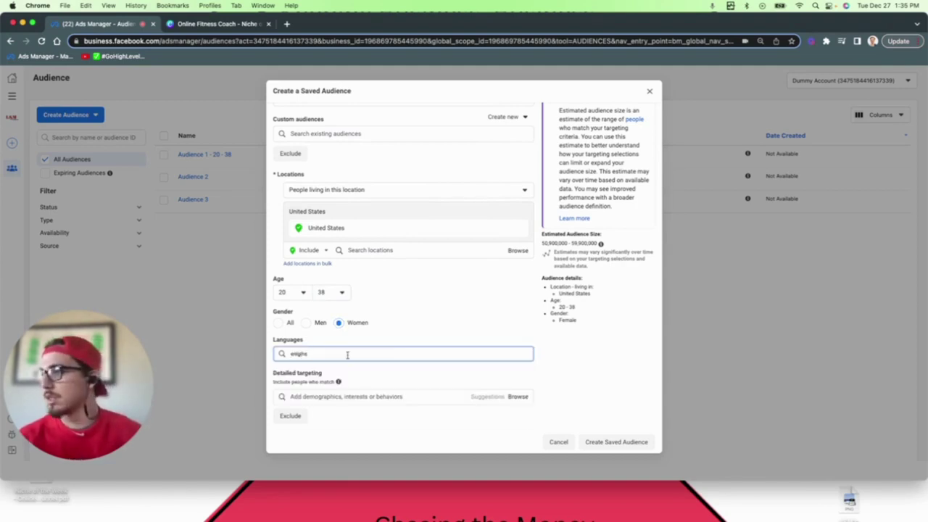
key(BackSpace)
key(BackSpace)
key(BackSpace)
key(BackSpace)
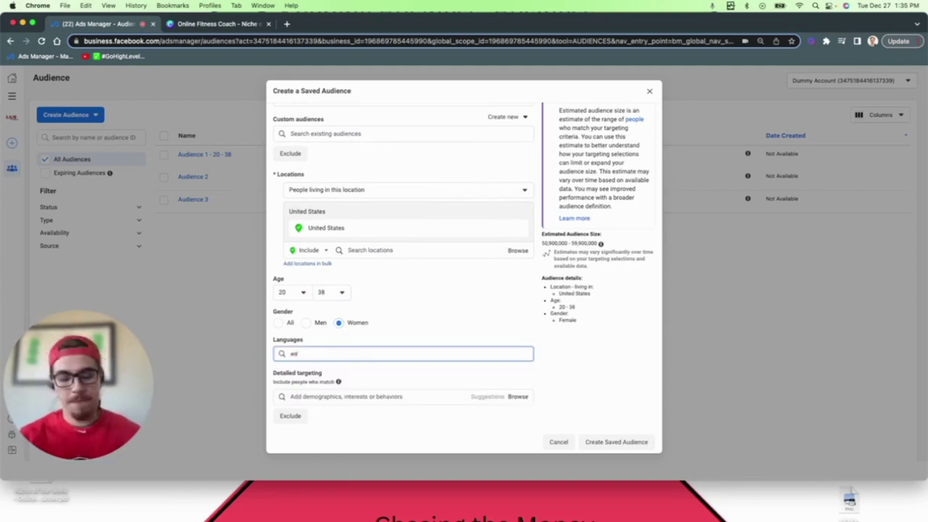
text(gl)
click(337, 392)
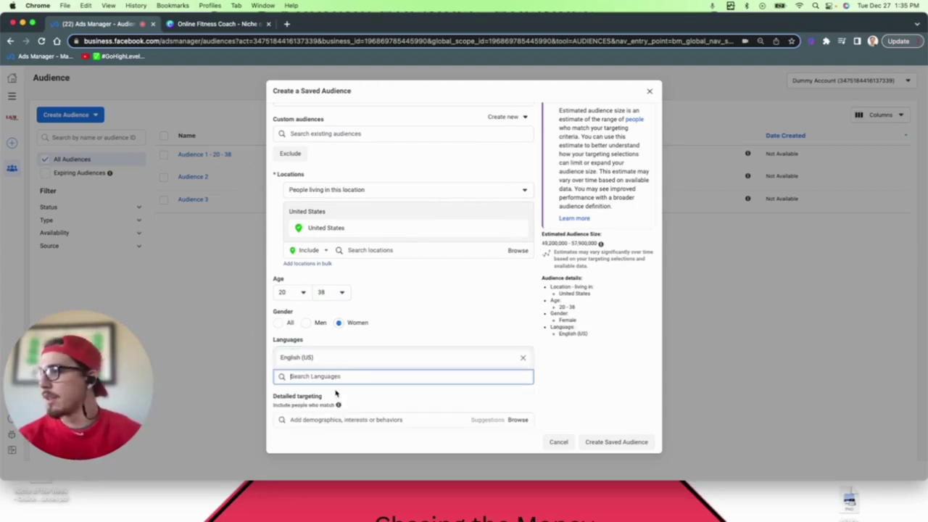
Check the Blanket audience's estimated size and create the saved audience without any detailed targeting.
click(351, 419)
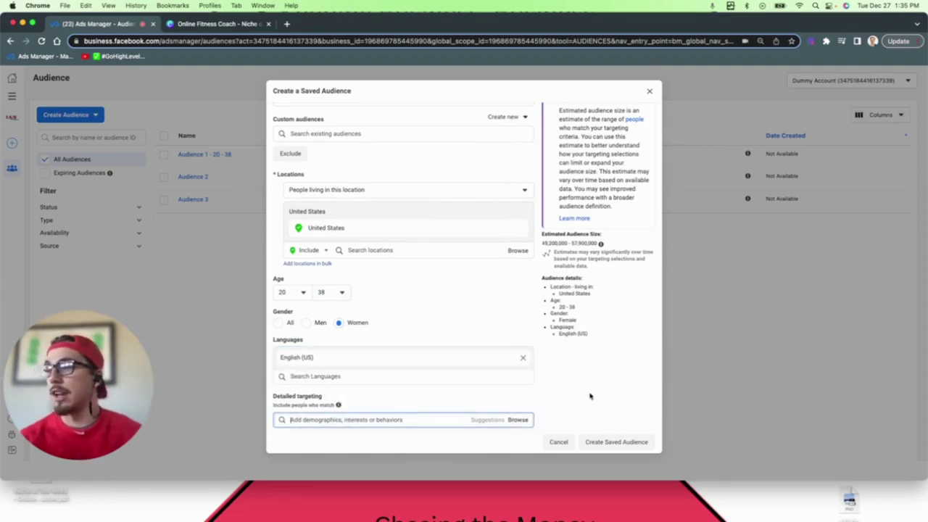
scroll(486, 317, up, 1)
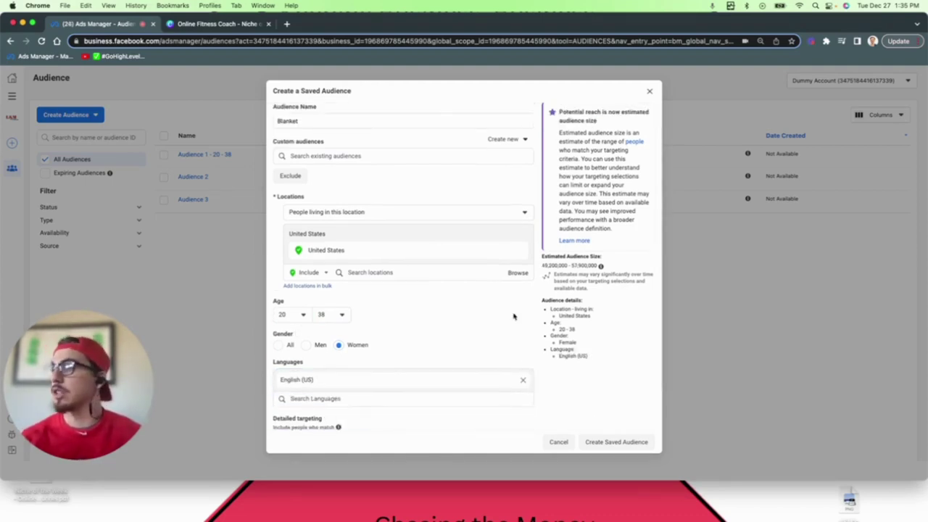
drag(542, 265, 594, 265)
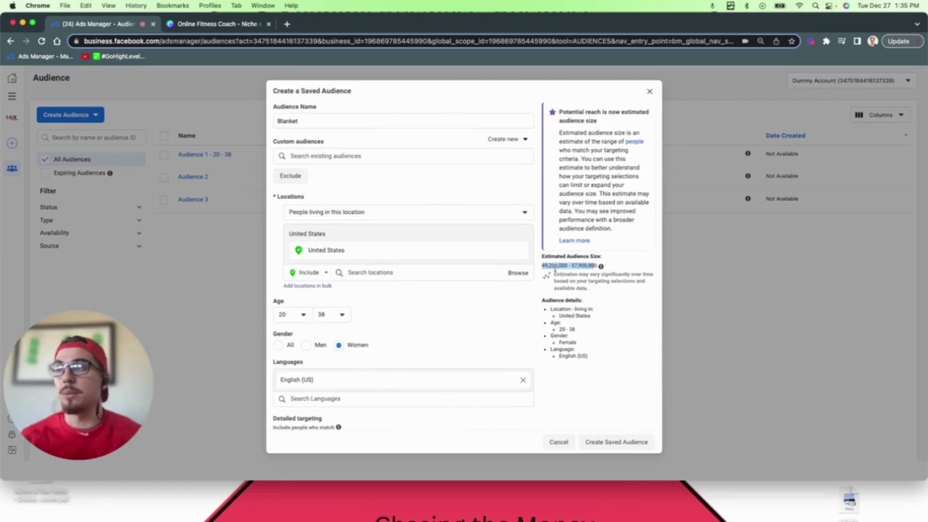
click(555, 267)
click(618, 443)
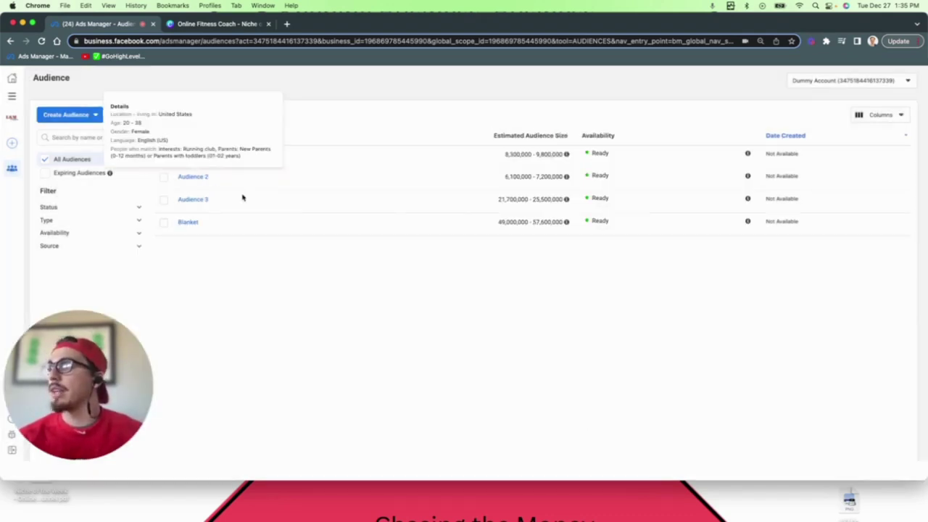
mouse_move(203, 208)
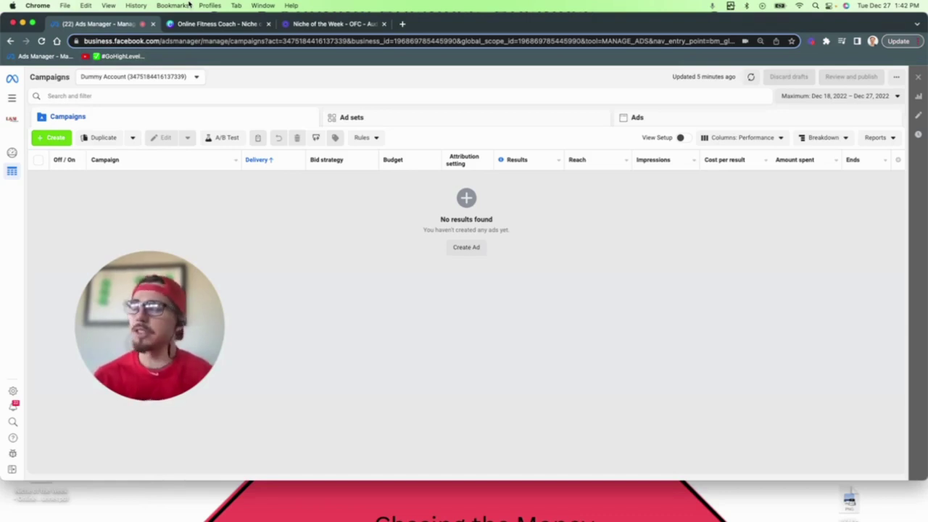
Search Google for "facebook ads library" in a new browser tab and open the Facebook Ad Library page.
click(402, 24)
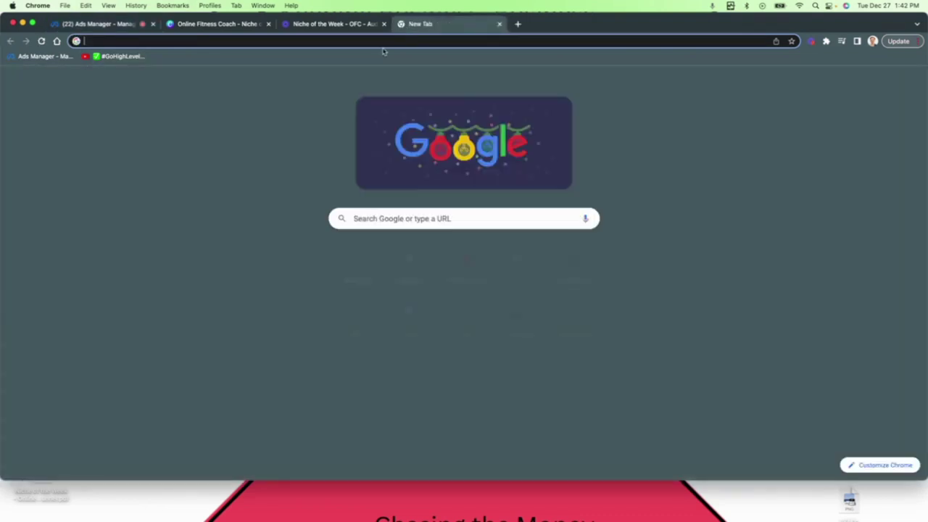
click(384, 41)
text(fac)
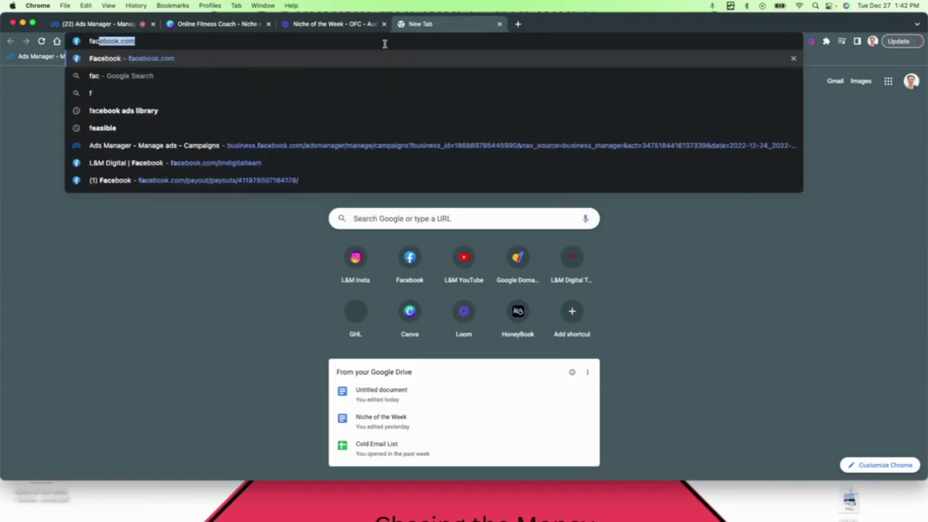
text(ebook ads librar)
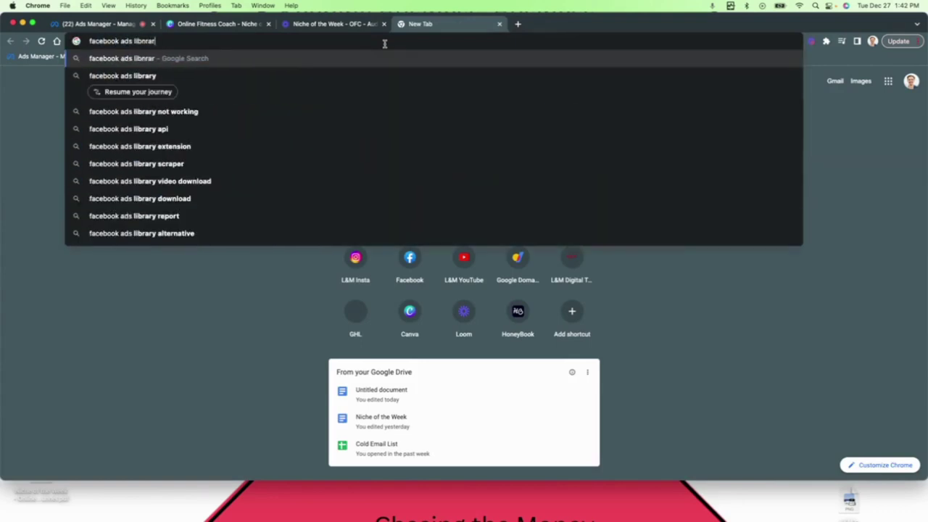
text(y)
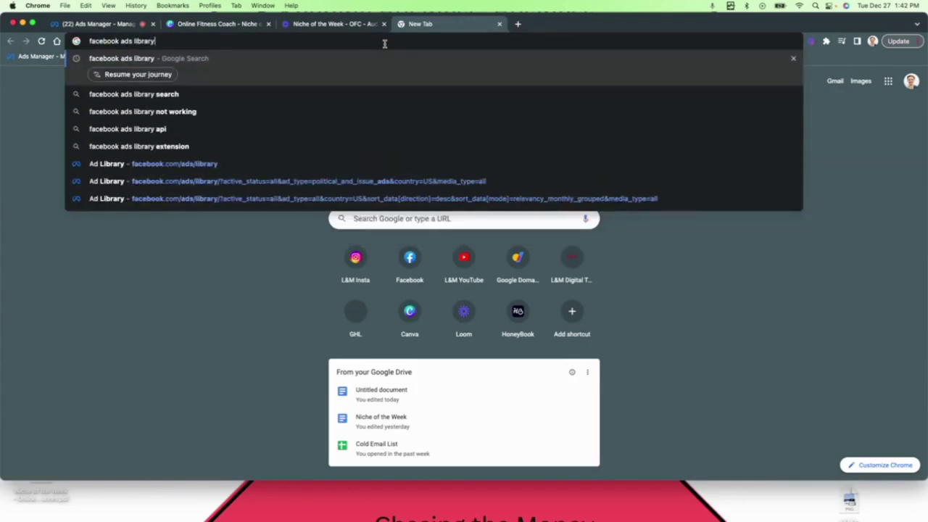
key(Return)
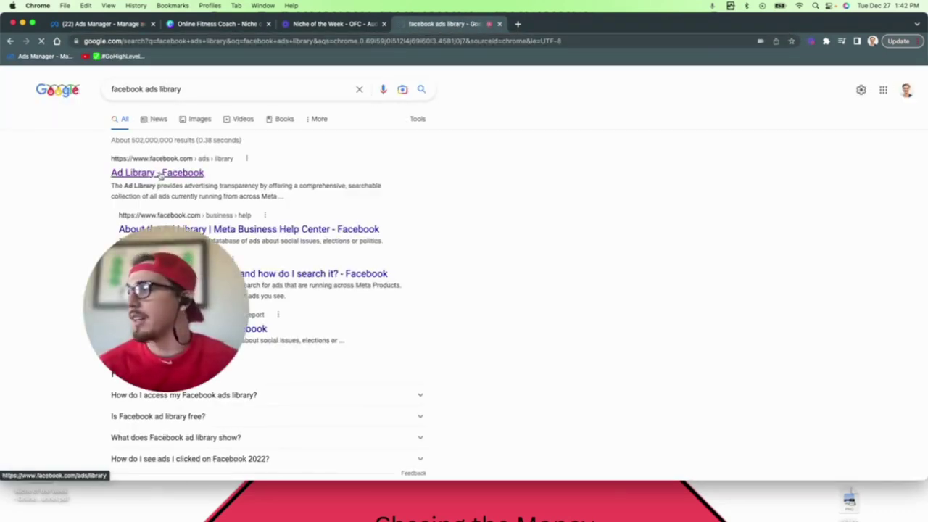
click(160, 175)
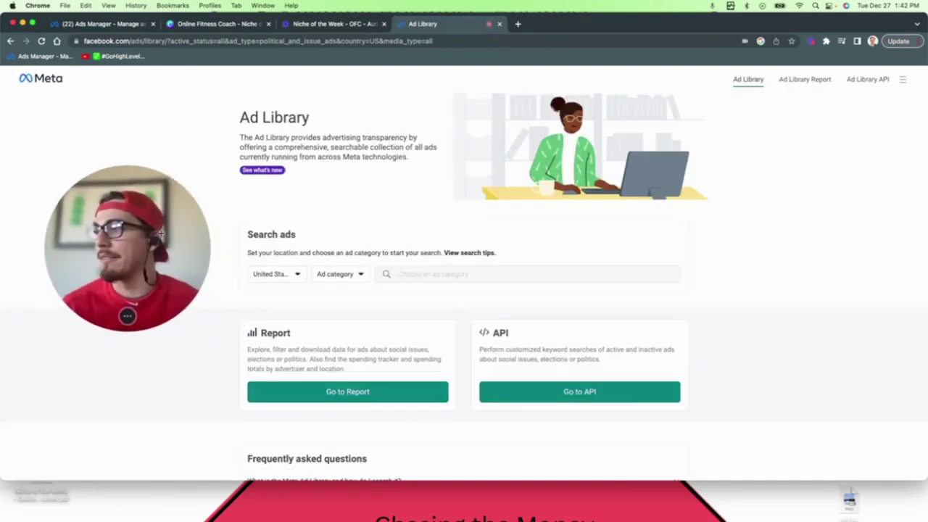
Set the ad category to All ads and search the Ad Library for "fitness coach".
click(352, 275)
click(352, 320)
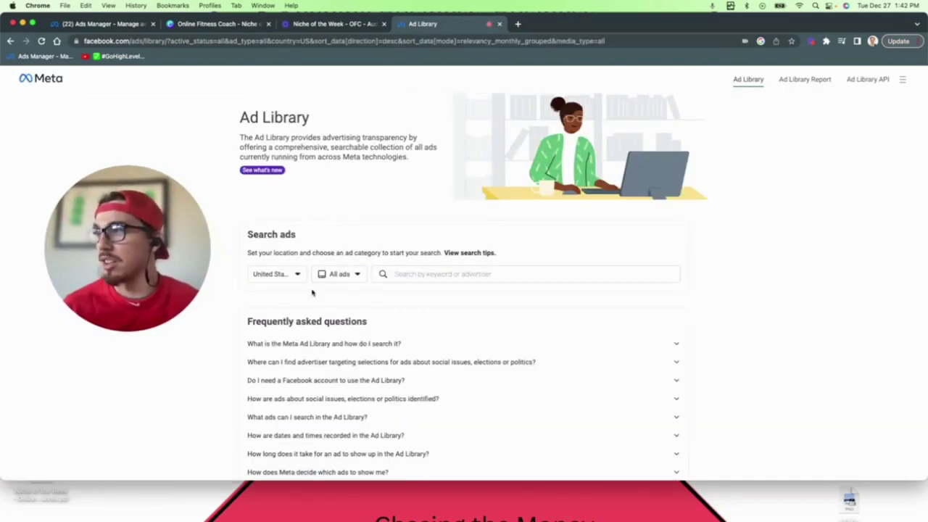
click(449, 274)
text(f)
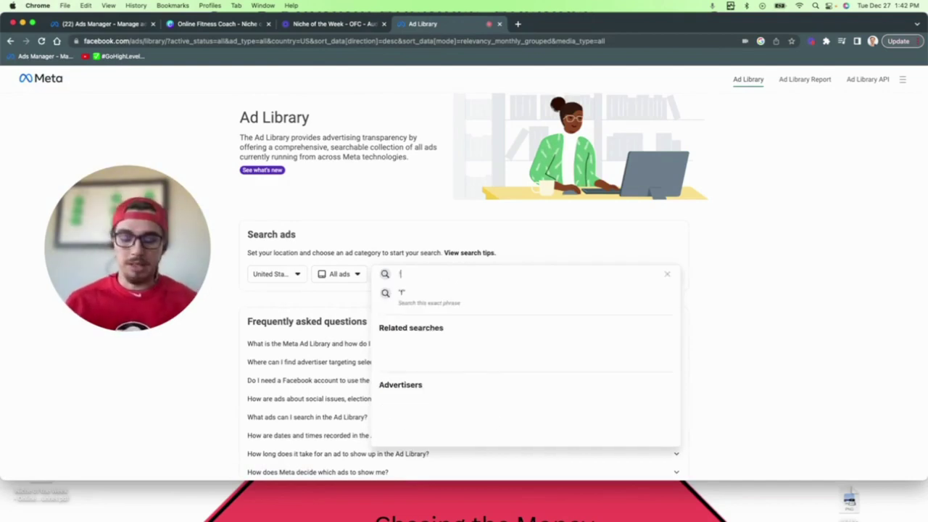
text(itness coach)
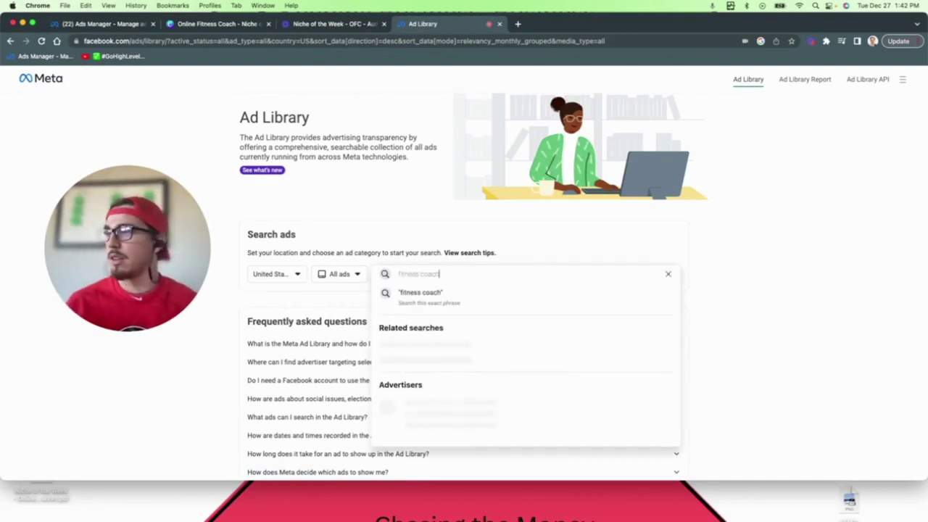
key(Return)
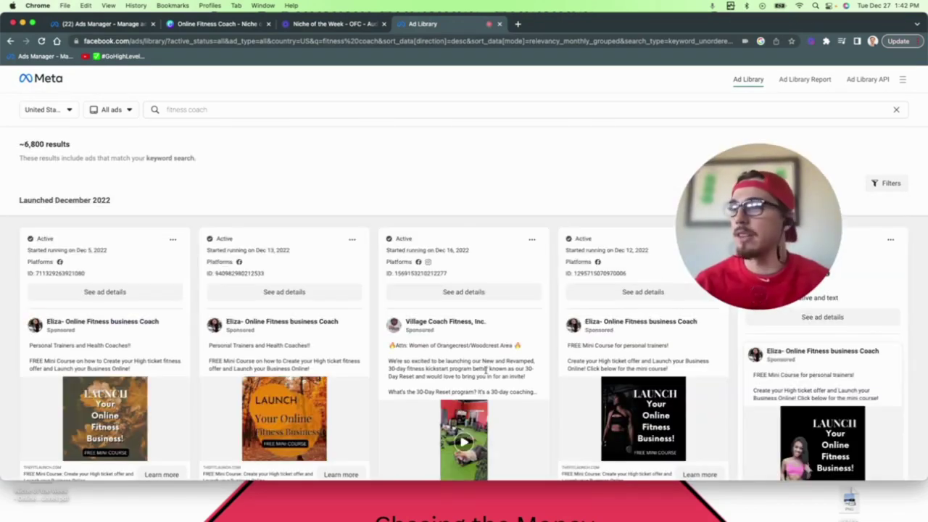
Examine the creatives, copy and offers of the fitness coach ads launched in December 2022.
scroll(485, 370, down, 1)
scroll(594, 382, down, 1)
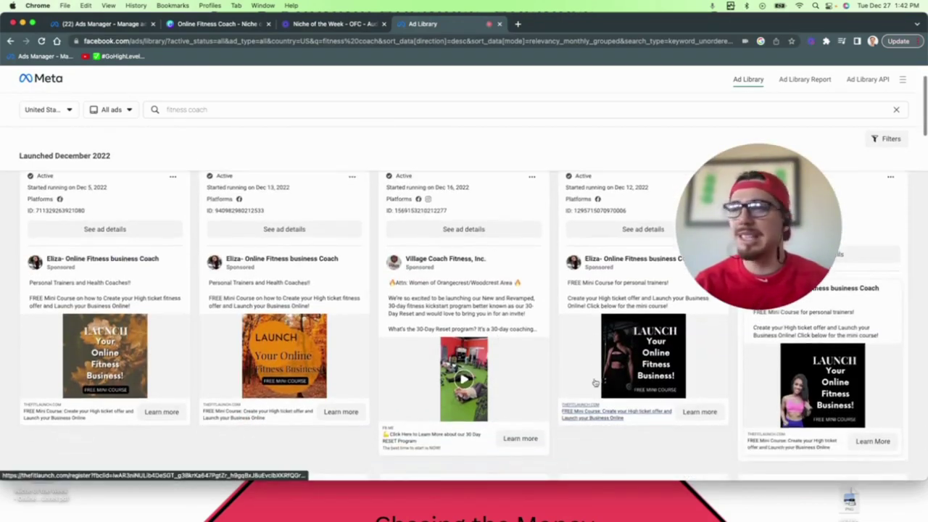
scroll(594, 382, down, 2)
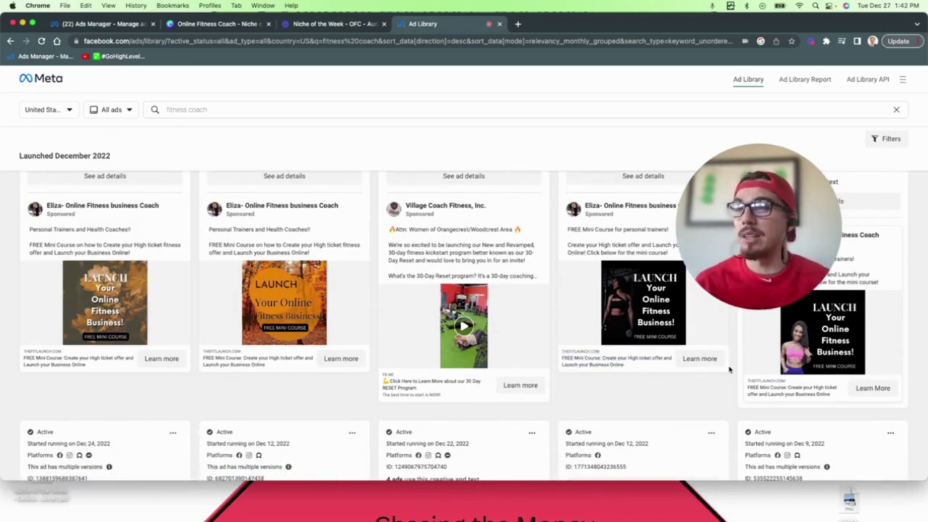
scroll(730, 370, down, 5)
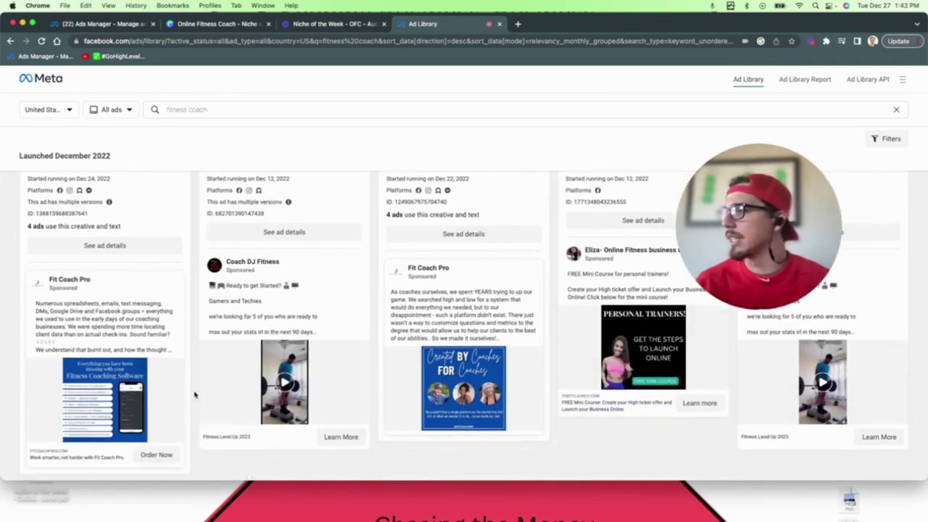
scroll(105, 397, down, 3)
scroll(108, 391, up, 1)
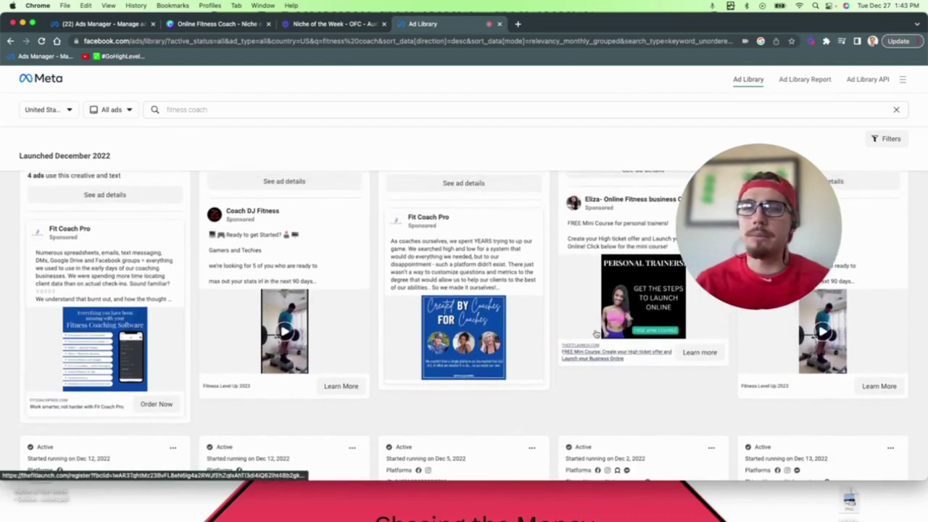
scroll(559, 339, up, 1)
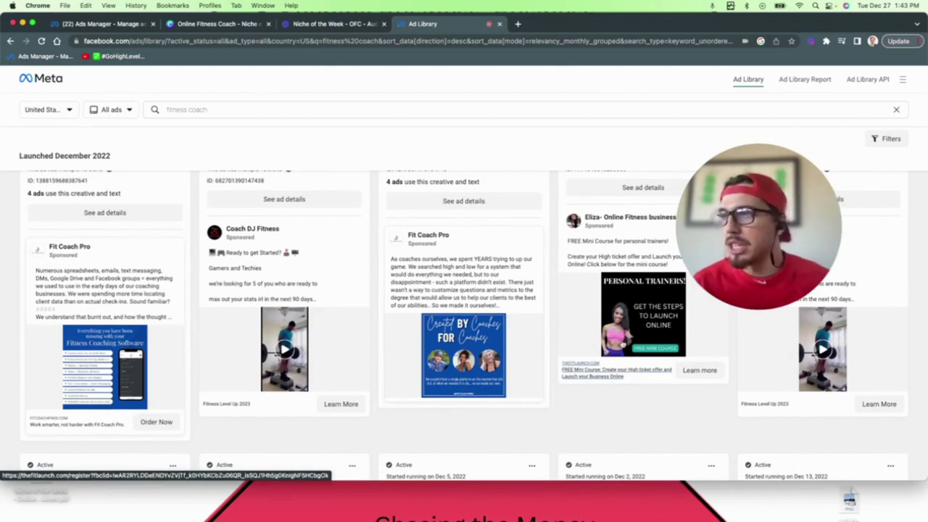
scroll(611, 346, down, 5)
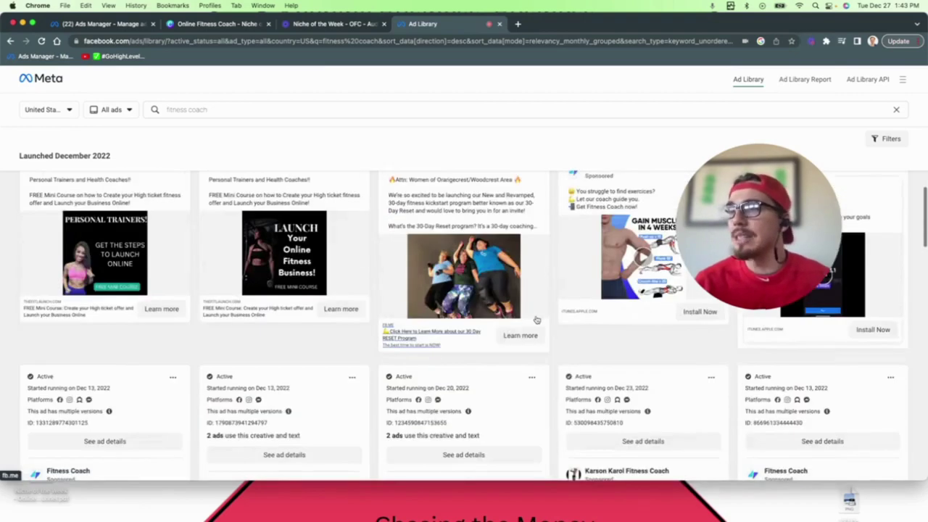
scroll(389, 324, down, 3)
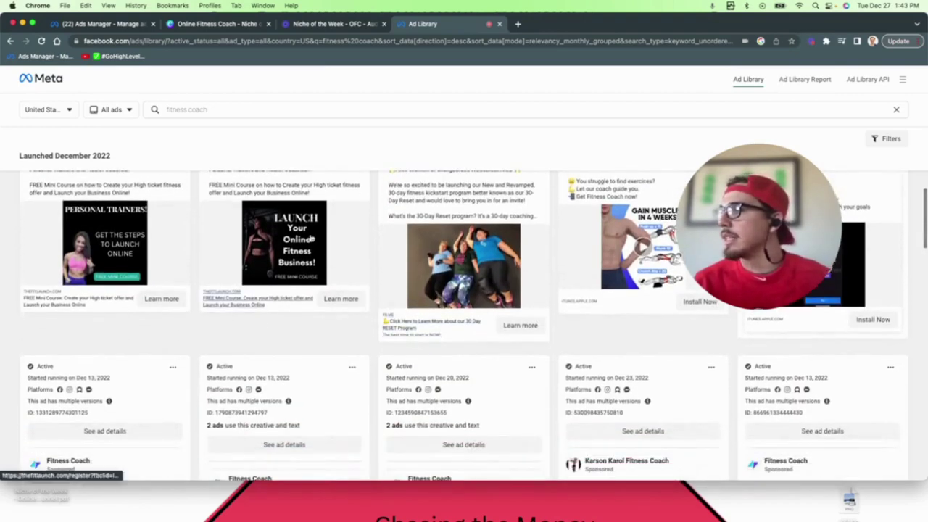
scroll(321, 273, up, 10)
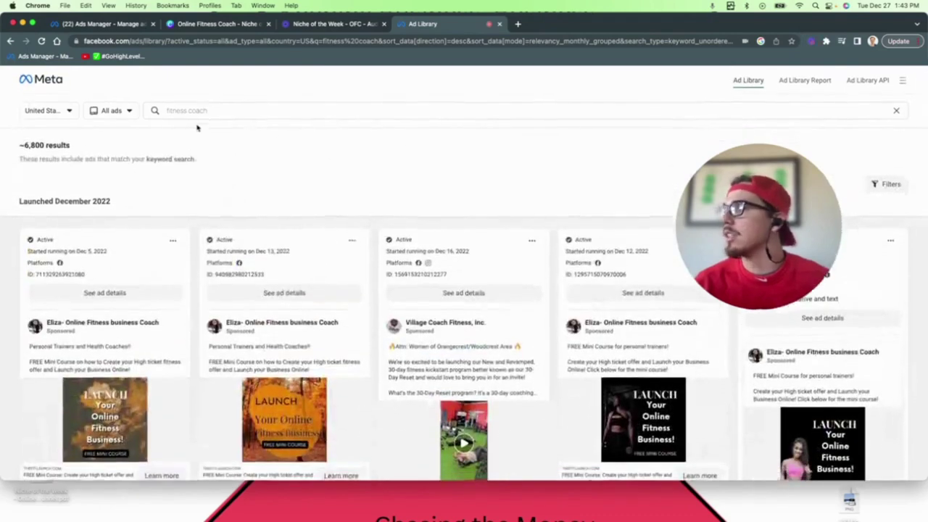
Search the Ad Library for "postpartum workout".
click(194, 111)
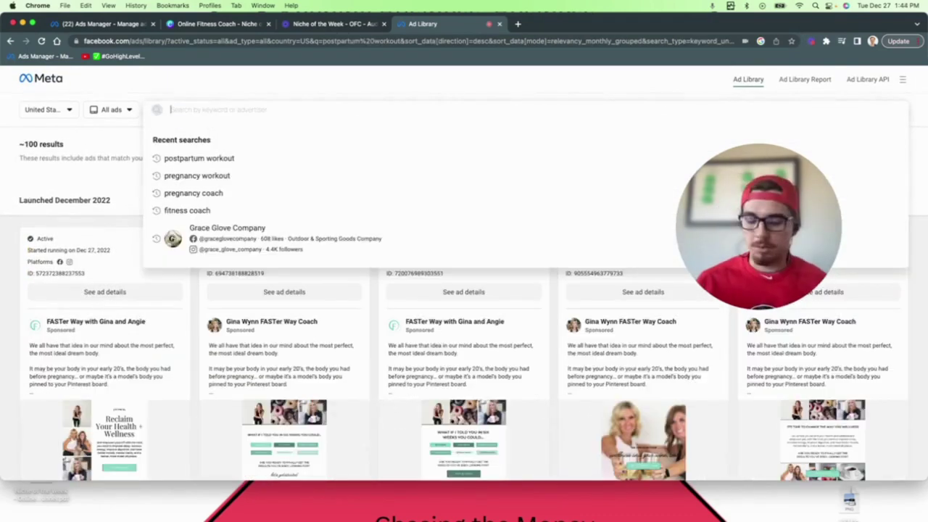
text(postpartum workout)
key(Return)
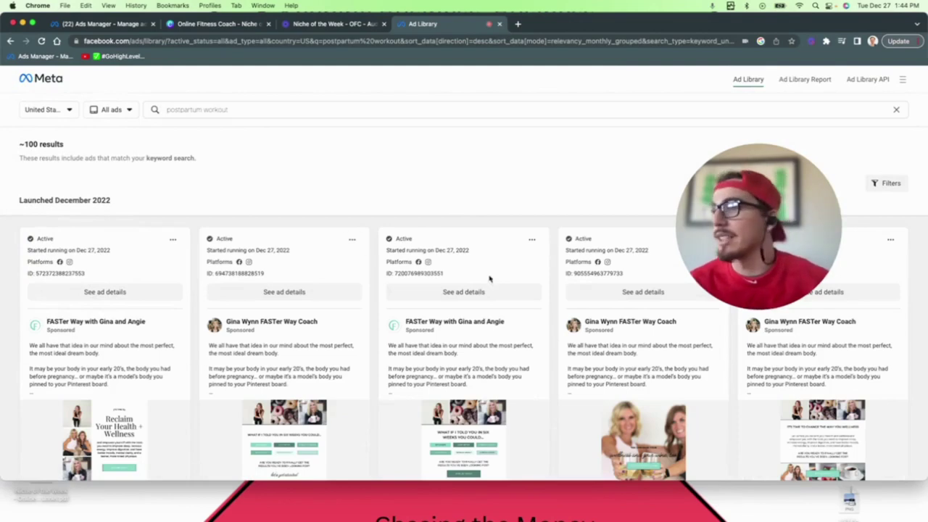
Look through the postpartum workout ads and view the next card of the FIIT & FLOW carousel ad.
scroll(464, 275, down, 5)
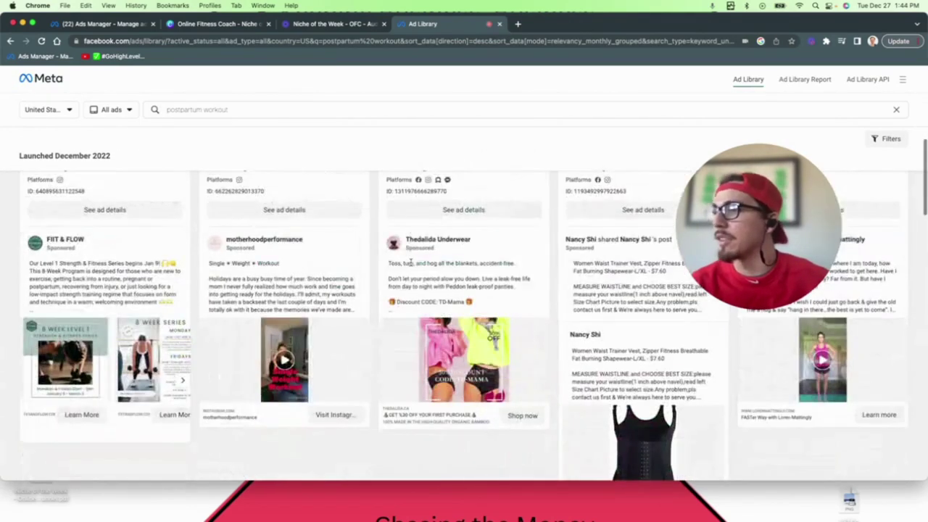
scroll(411, 262, down, 2)
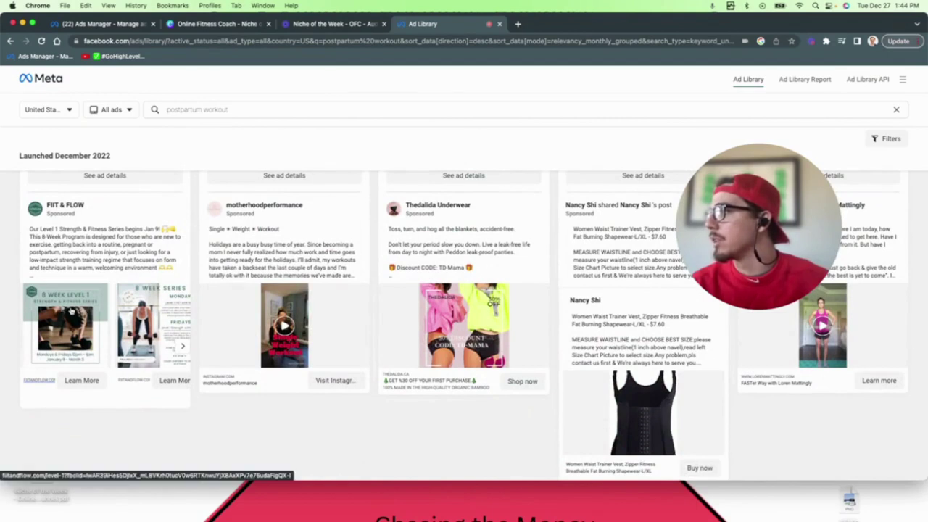
click(183, 348)
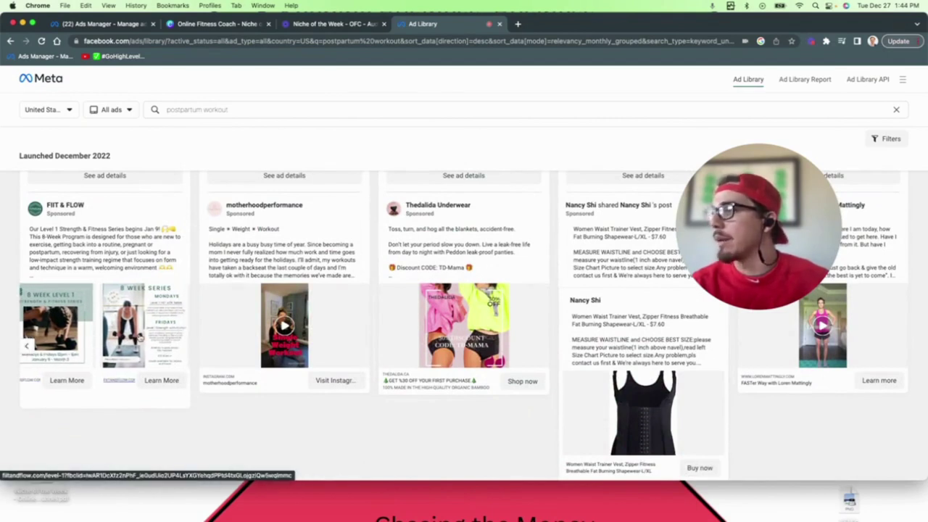
scroll(213, 316, down, 3)
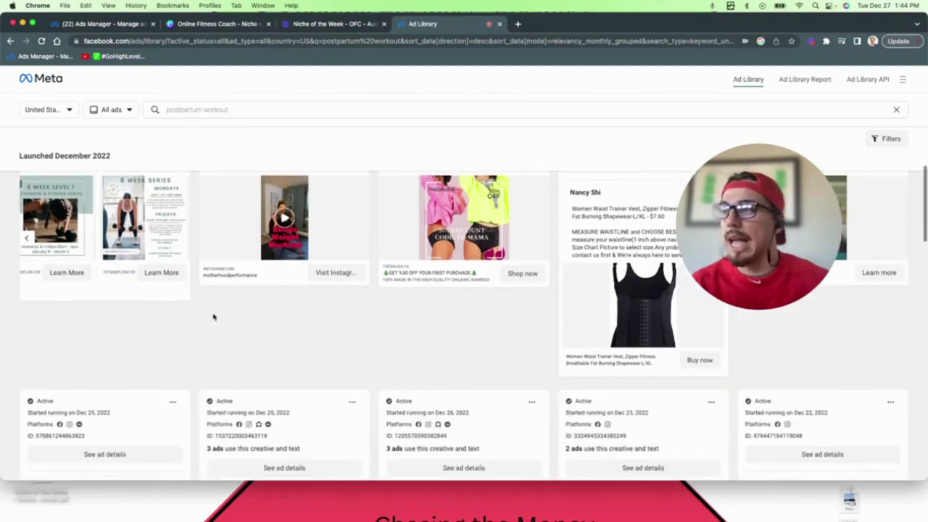
Play and pause the first Every Mother video ad, and review the other postpartum workout ads for creative ideas.
scroll(108, 269, down, 10)
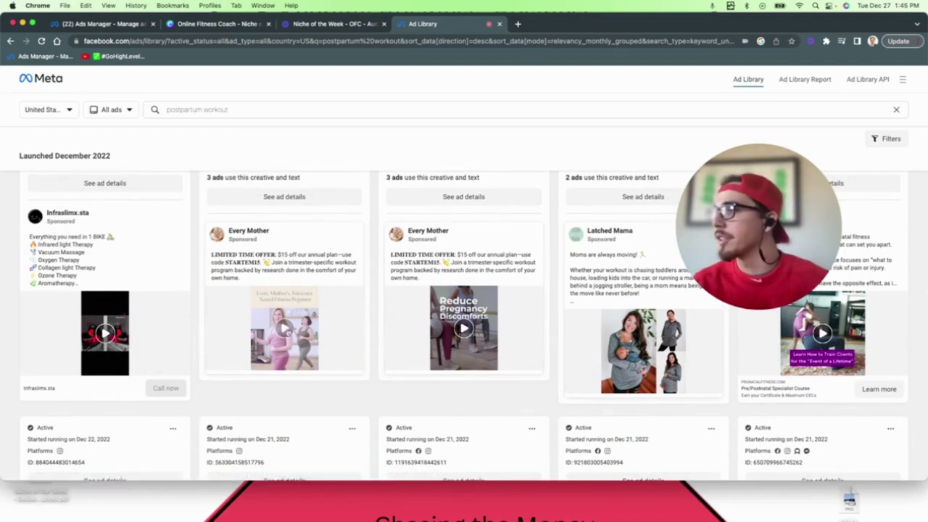
scroll(267, 335, down, 1)
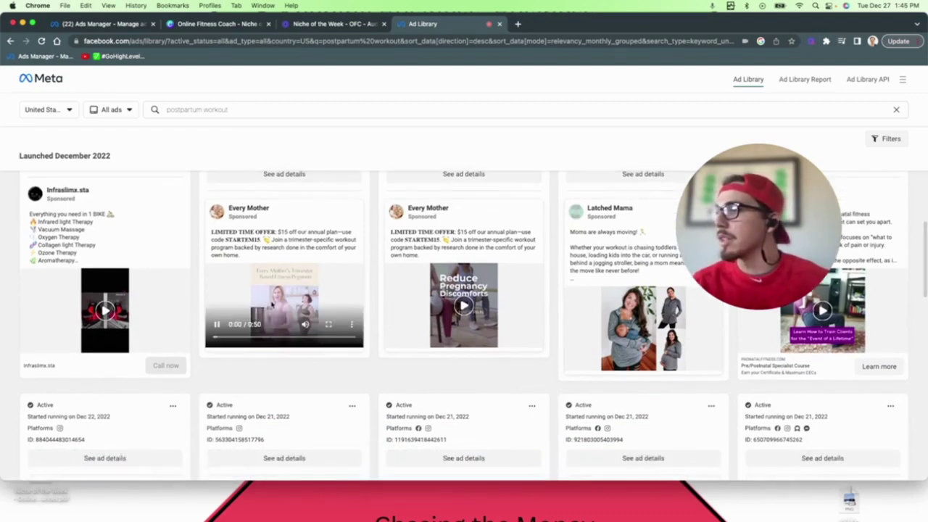
click(264, 308)
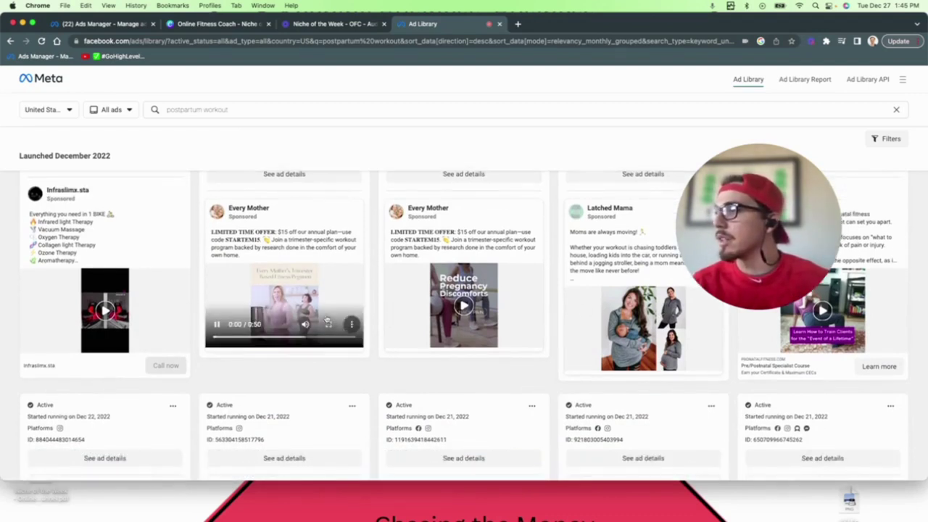
click(293, 276)
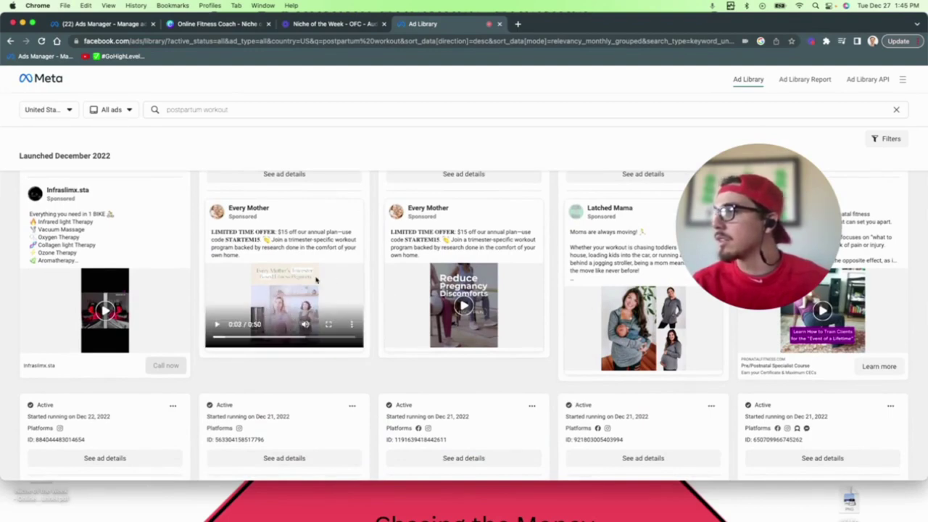
scroll(493, 344, down, 5)
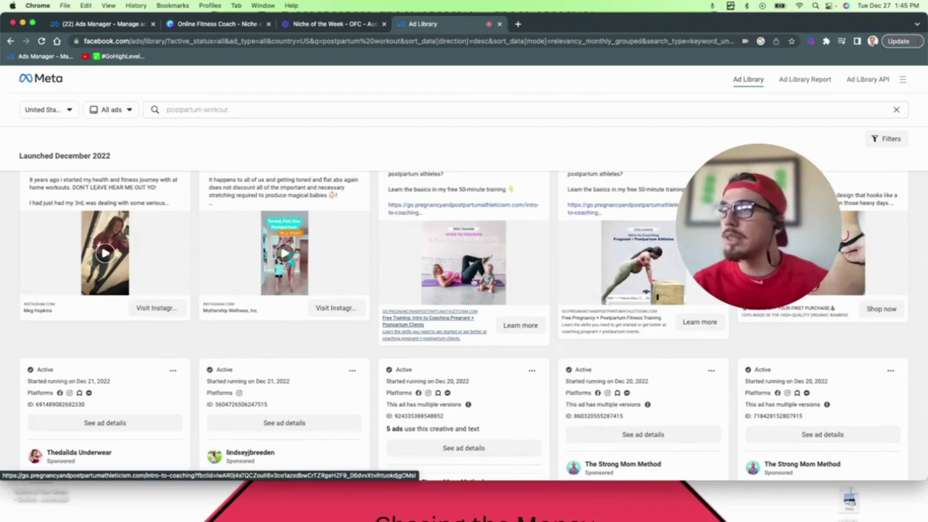
scroll(326, 290, up, 10)
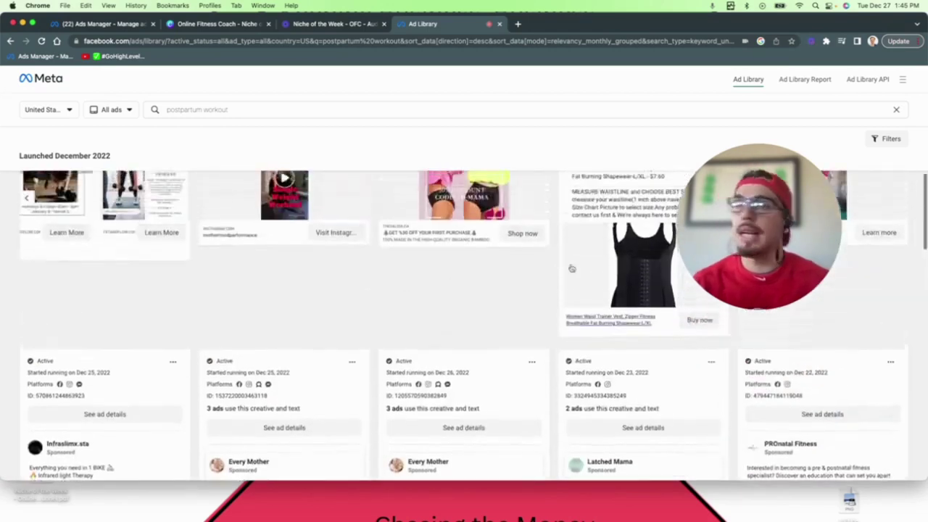
scroll(571, 268, up, 2)
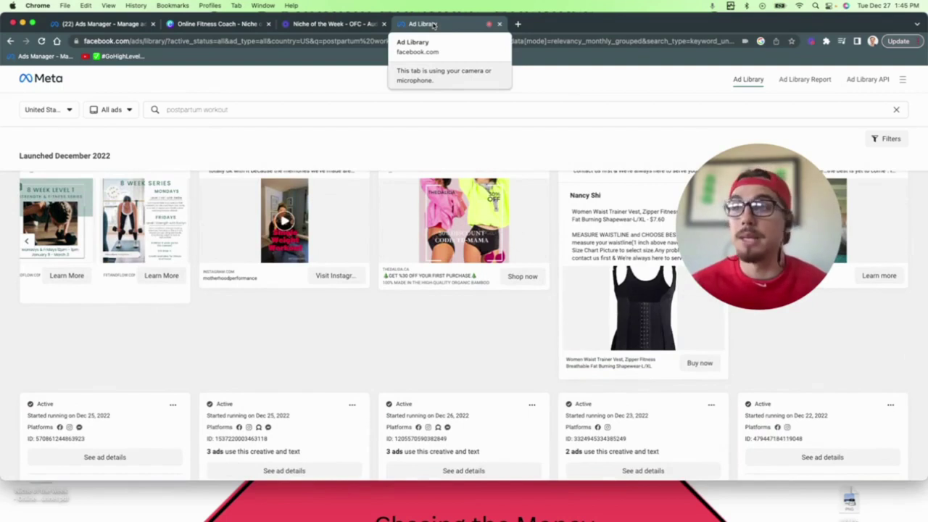
Switch to the Online Fitness Coach design in Canva and check the available resize options without changing the size.
click(214, 24)
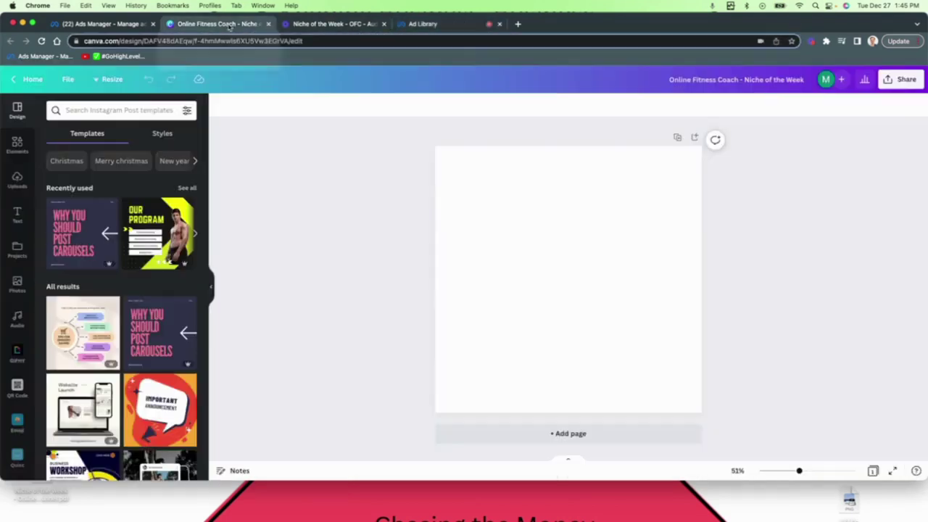
drag(787, 203, 851, 186)
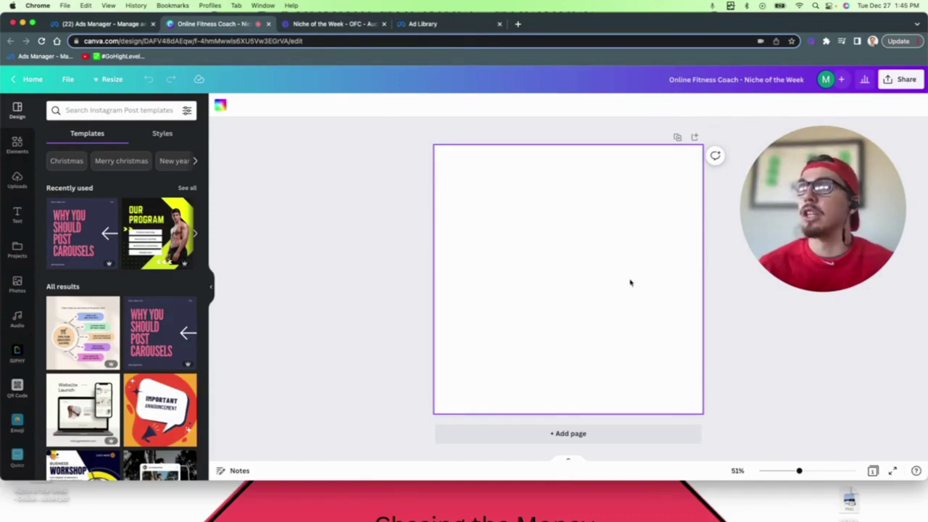
click(115, 79)
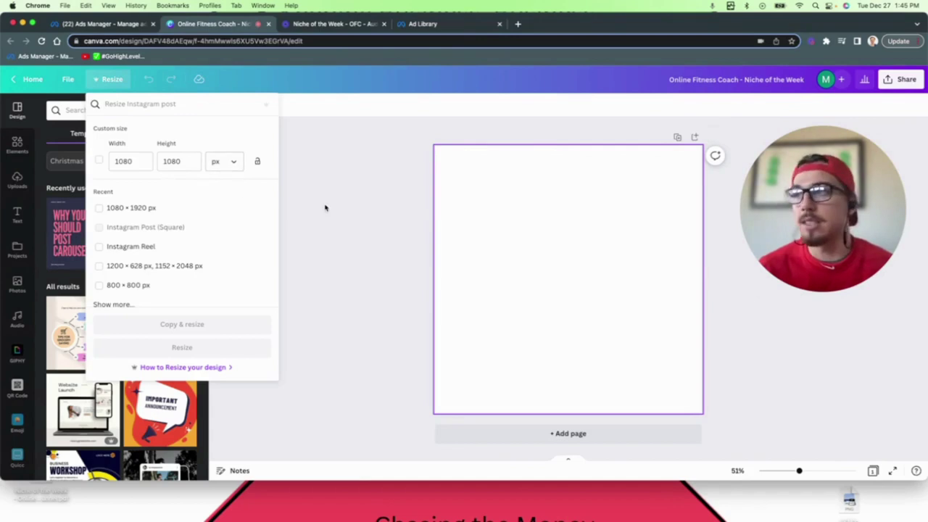
click(350, 209)
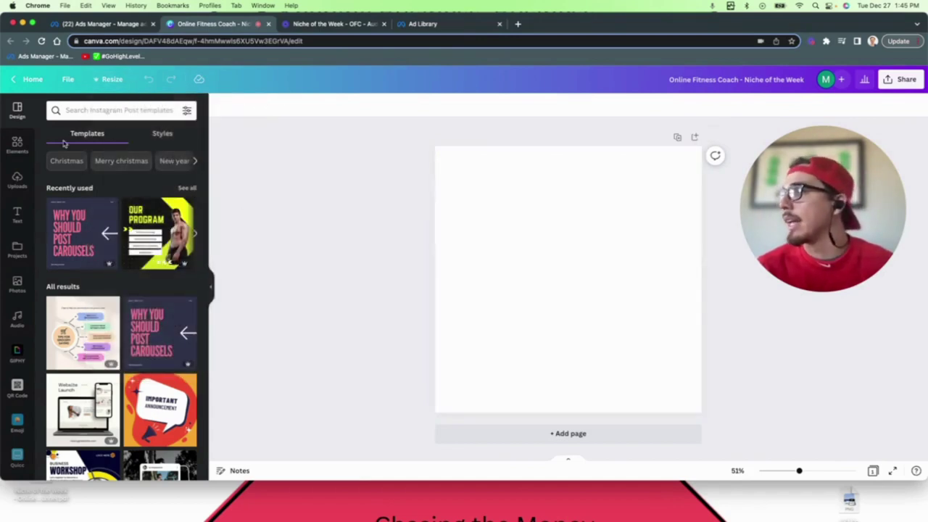
Search the Instagram Post templates for "fitness coach".
click(106, 113)
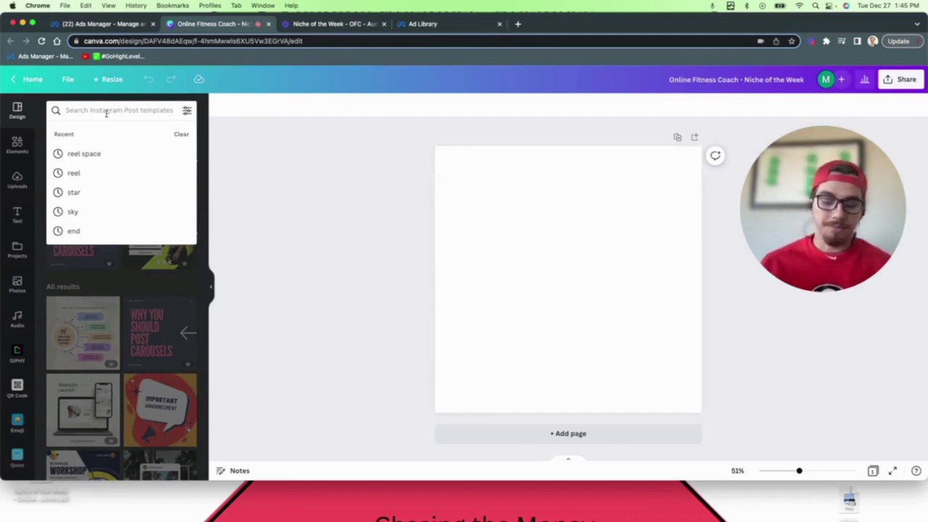
text(fitne)
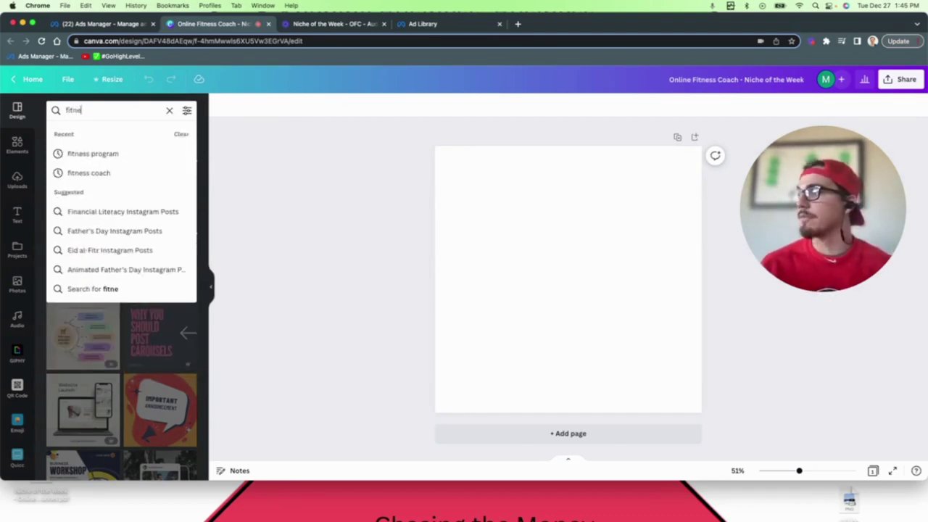
text(ss coach)
key(Return)
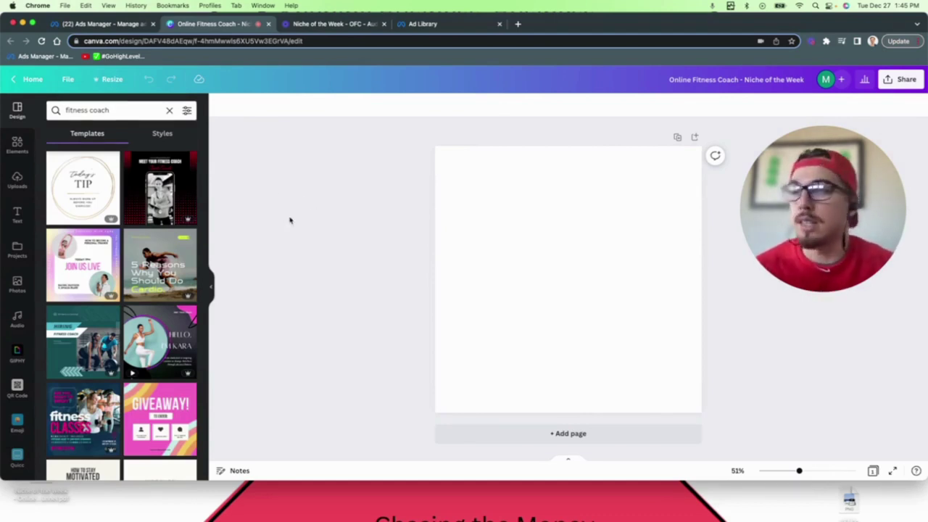
Look through the fitness coach templates and apply the pastel-gradient "Join Us Live" fitness podcast template to the blank page.
scroll(139, 294, down, 3)
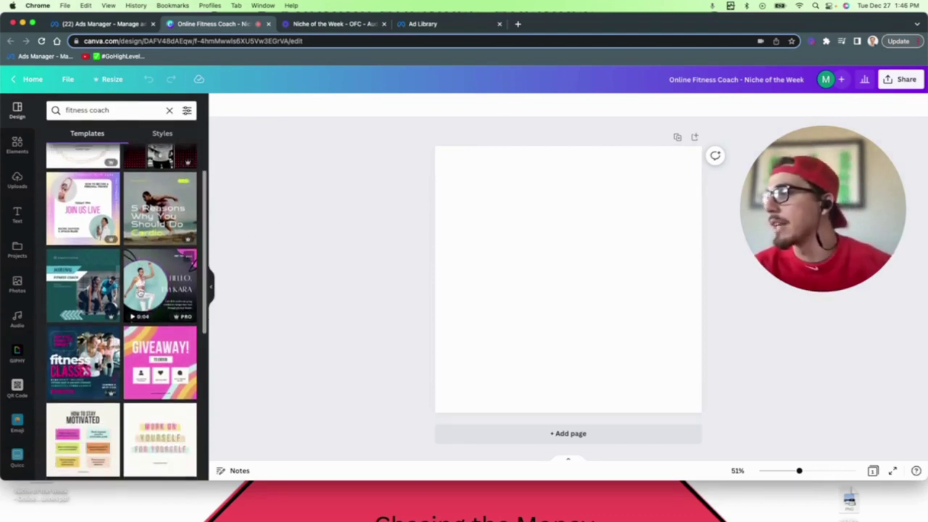
scroll(140, 294, down, 1)
scroll(140, 294, down, 1)
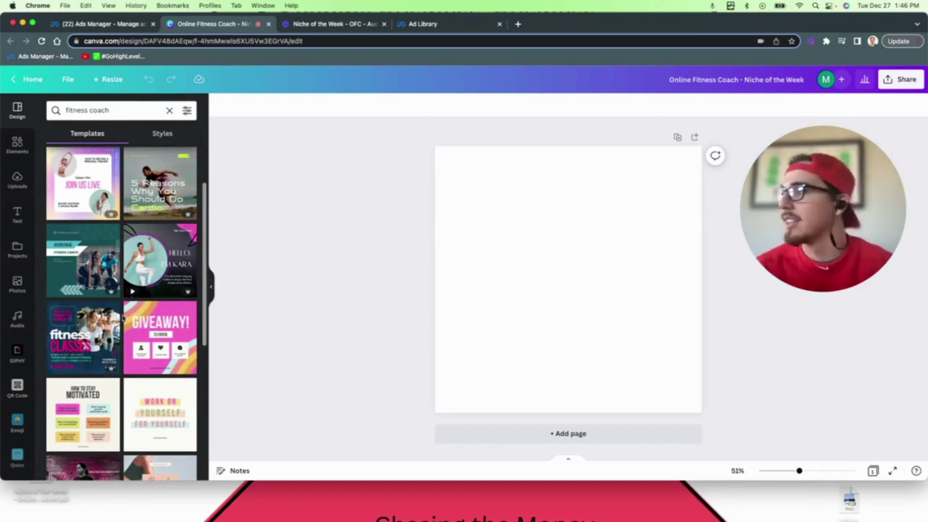
scroll(168, 305, down, 2)
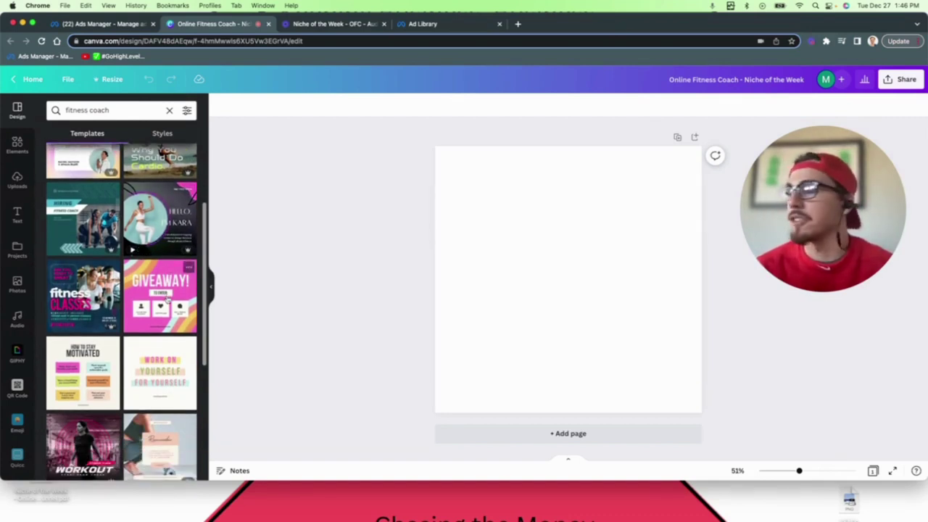
scroll(168, 299, down, 2)
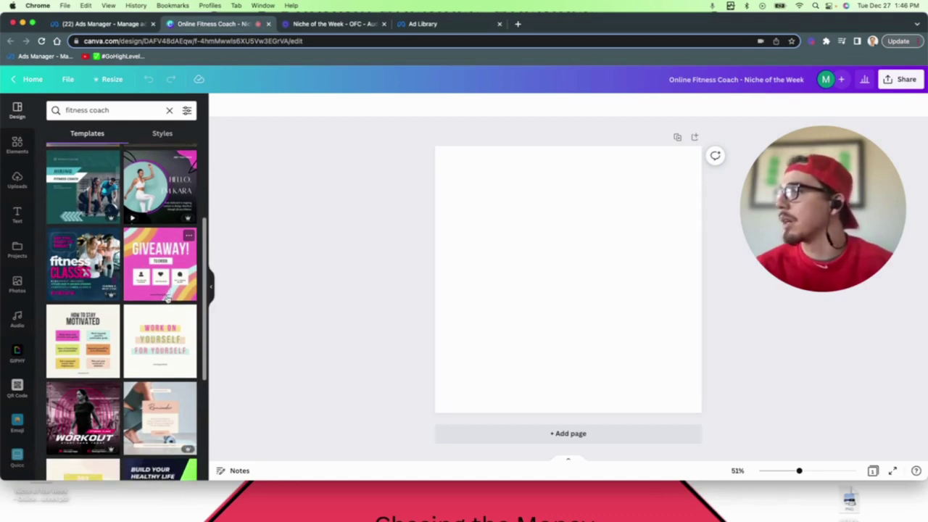
scroll(167, 299, down, 6)
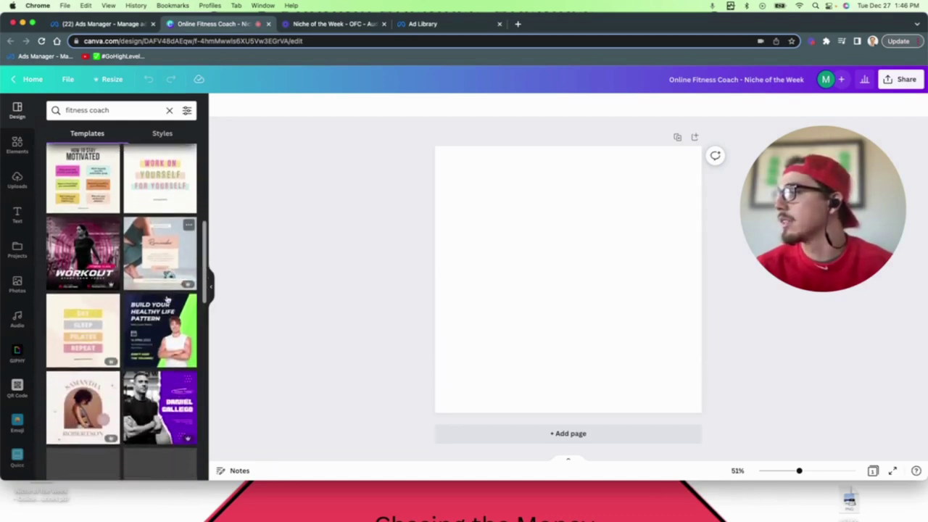
scroll(167, 299, down, 2)
scroll(168, 299, up, 5)
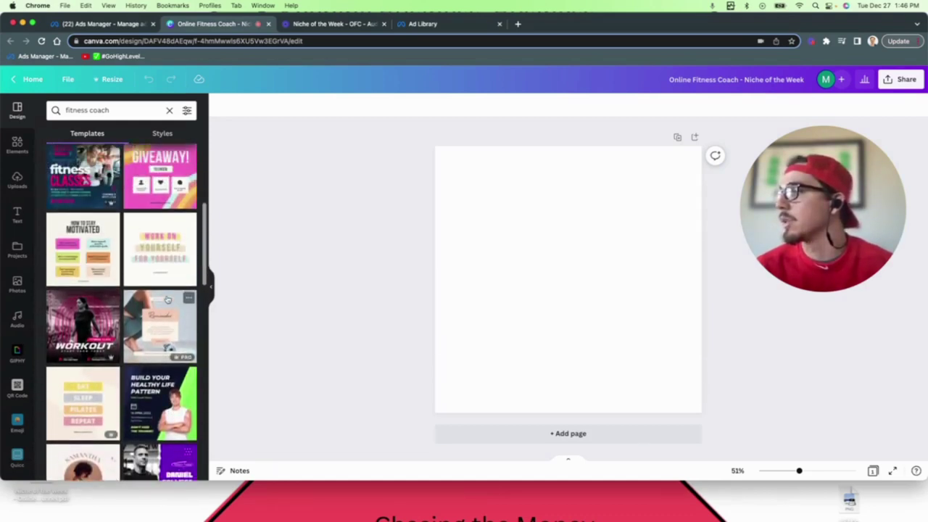
scroll(168, 298, up, 8)
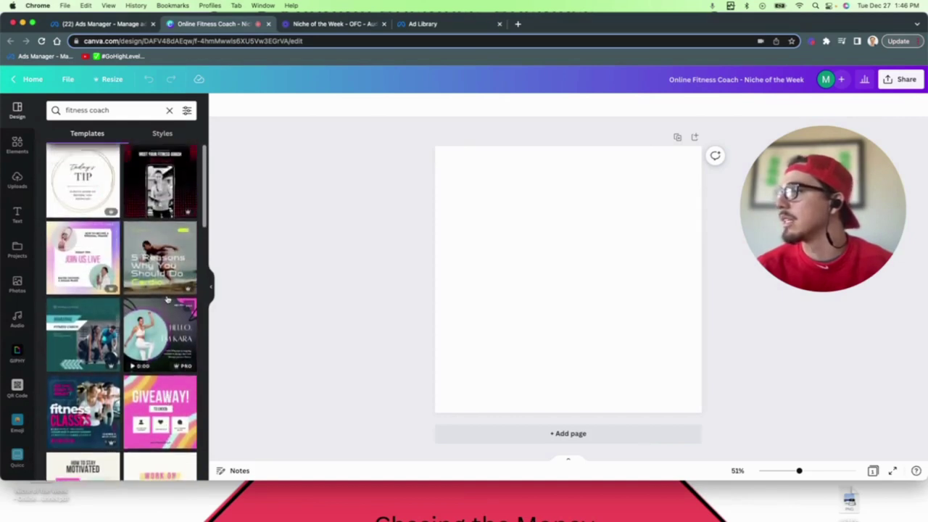
scroll(167, 299, up, 1)
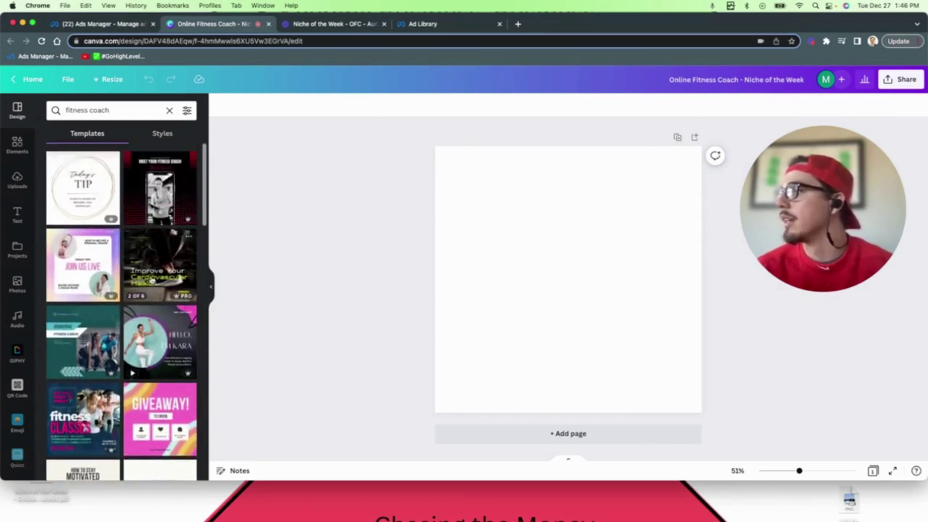
click(100, 259)
click(558, 306)
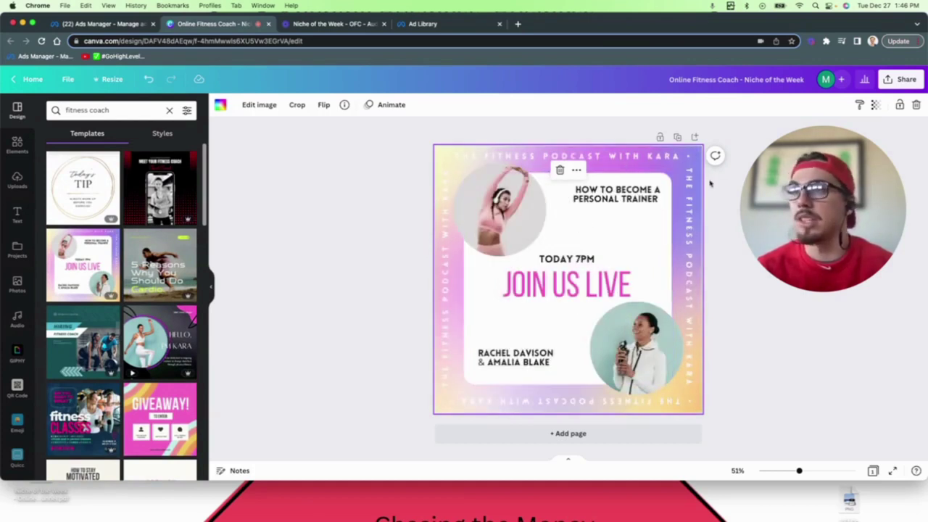
Replace the text along the design's upper border with "MY NEW MOMMY WORKOUT PROGRAM".
click(658, 159)
click(658, 160)
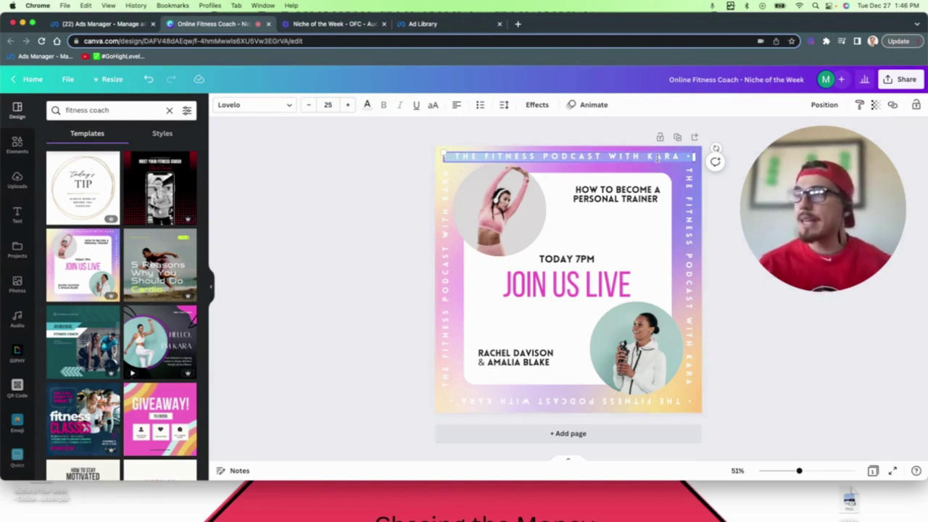
key(BackSpace)
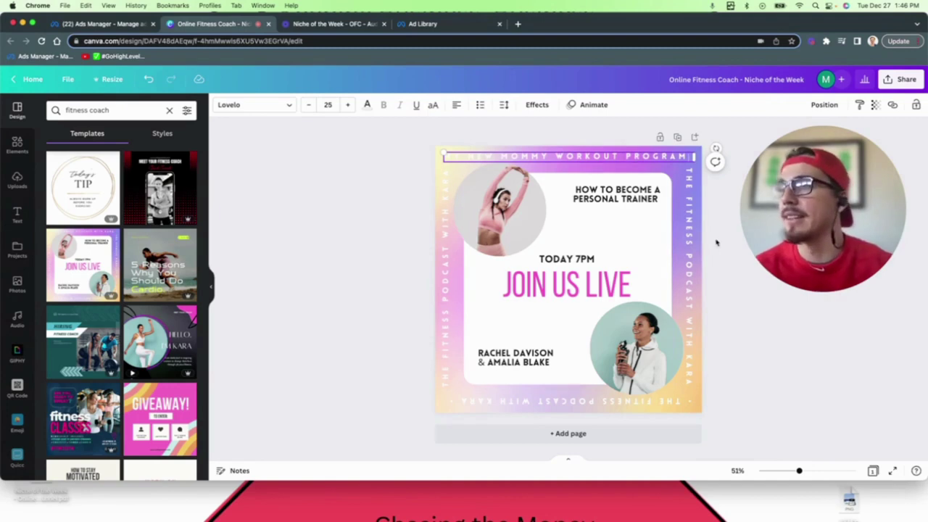
click(681, 176)
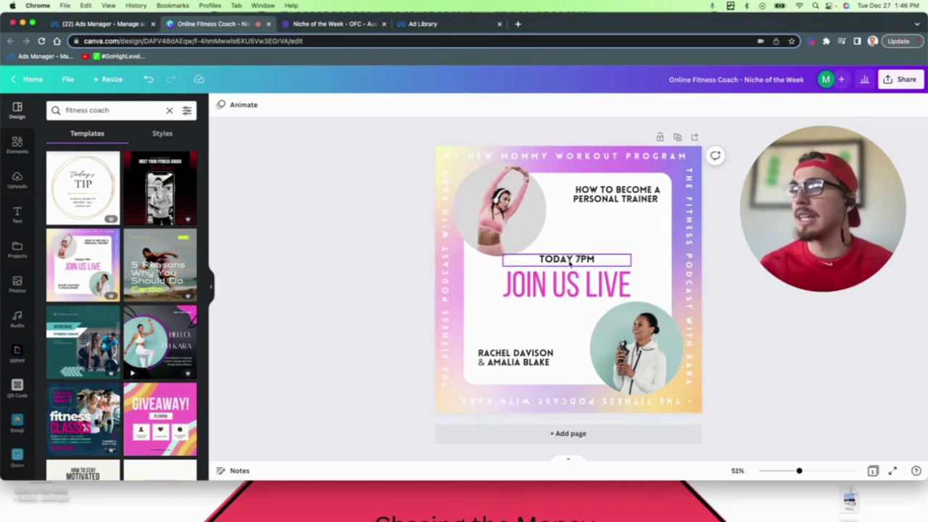
Delete the photos from both circular frames, leaving the empty frames in the design.
double_click(511, 214)
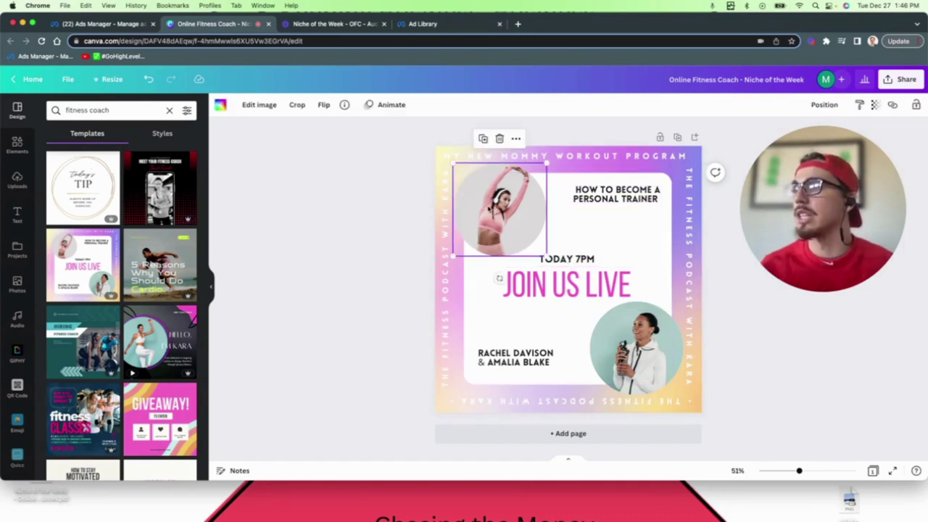
key(Escape)
key(Delete)
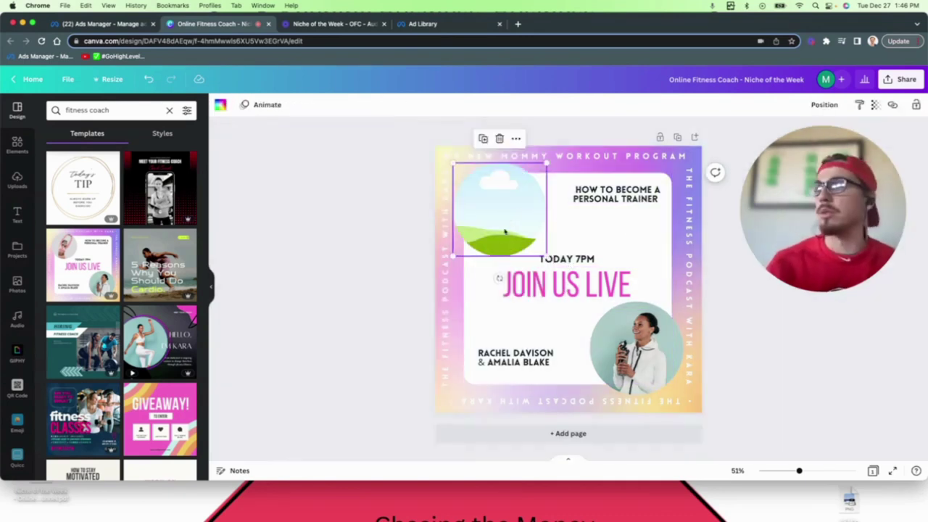
click(622, 340)
key(Delete)
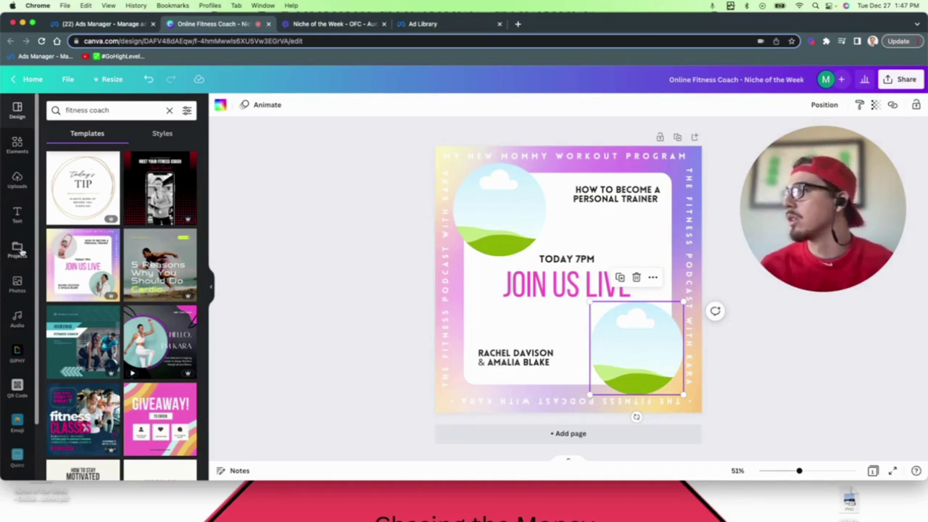
Search the stock photos for "pregnant".
click(18, 284)
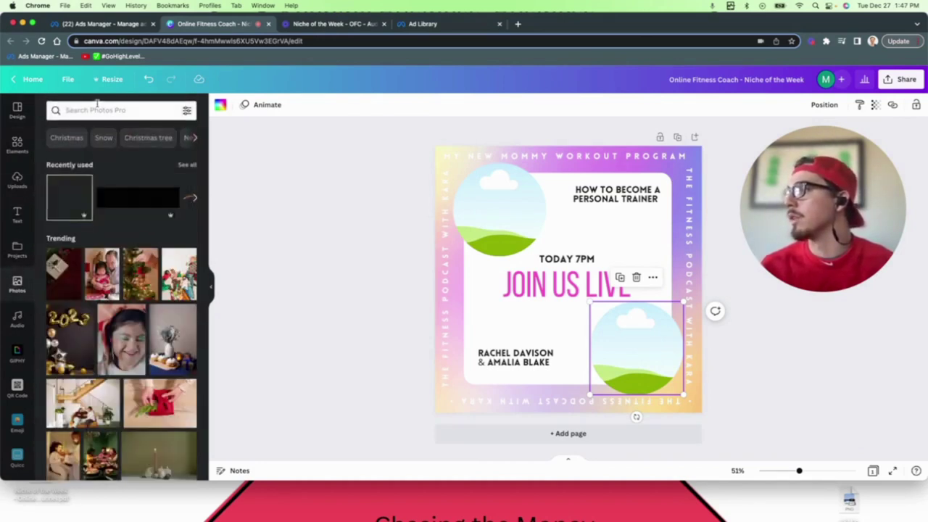
click(93, 112)
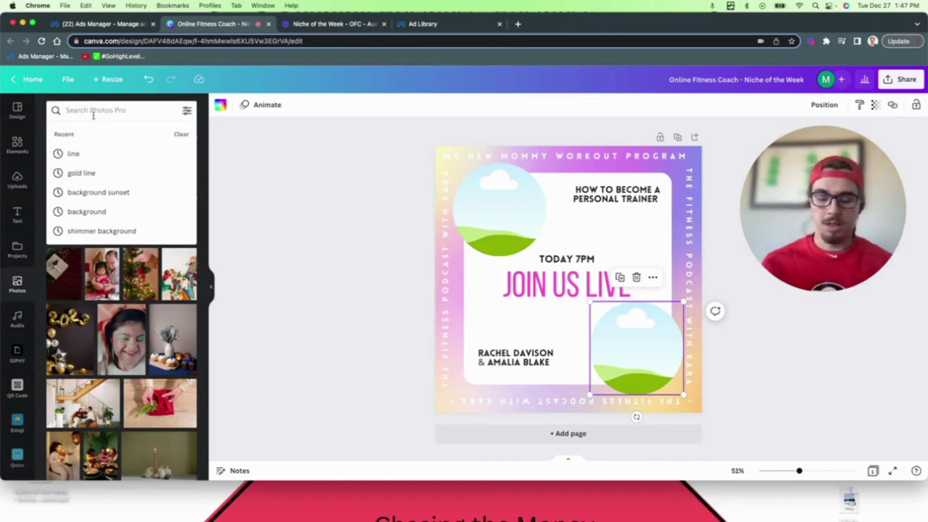
text(pregnan)
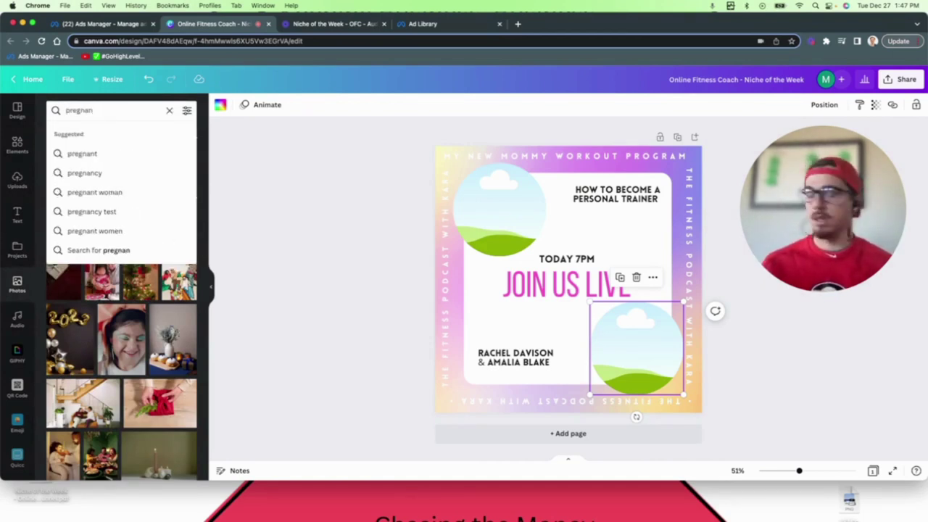
text(t)
key(Return)
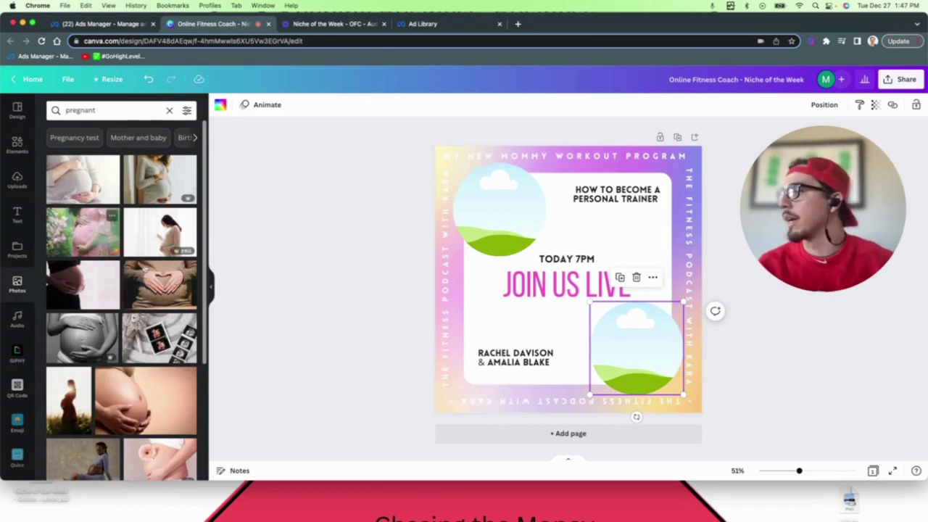
Add the photo of the pregnant woman in a light dress by the curtain and fit it into the upper circular frame.
scroll(154, 300, down, 3)
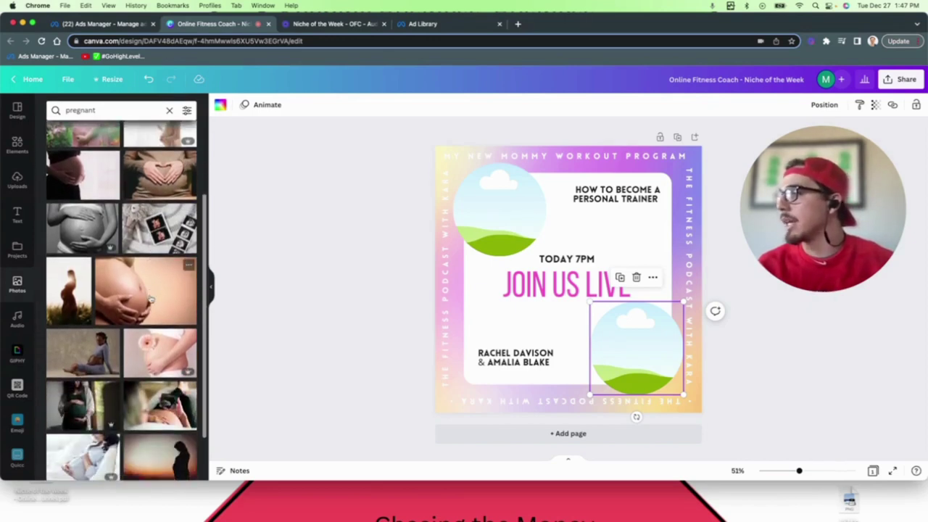
scroll(150, 300, down, 2)
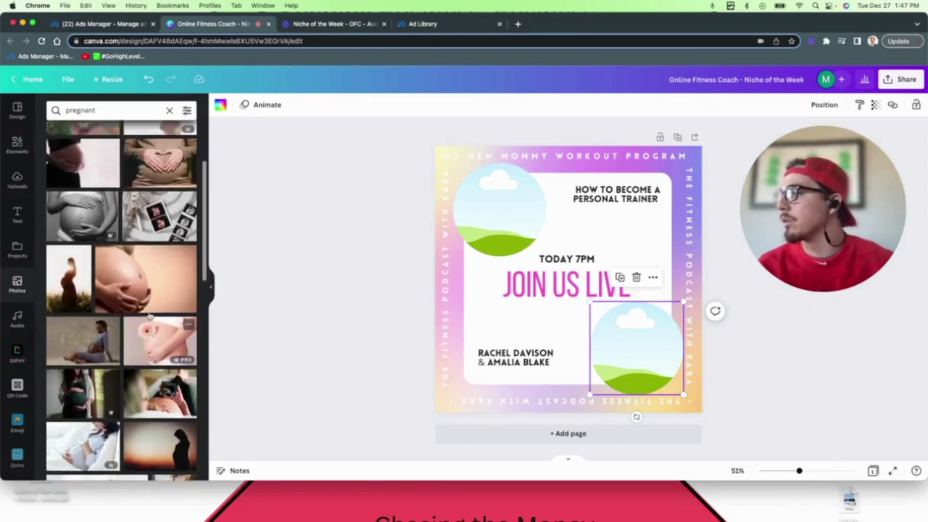
scroll(150, 316, up, 5)
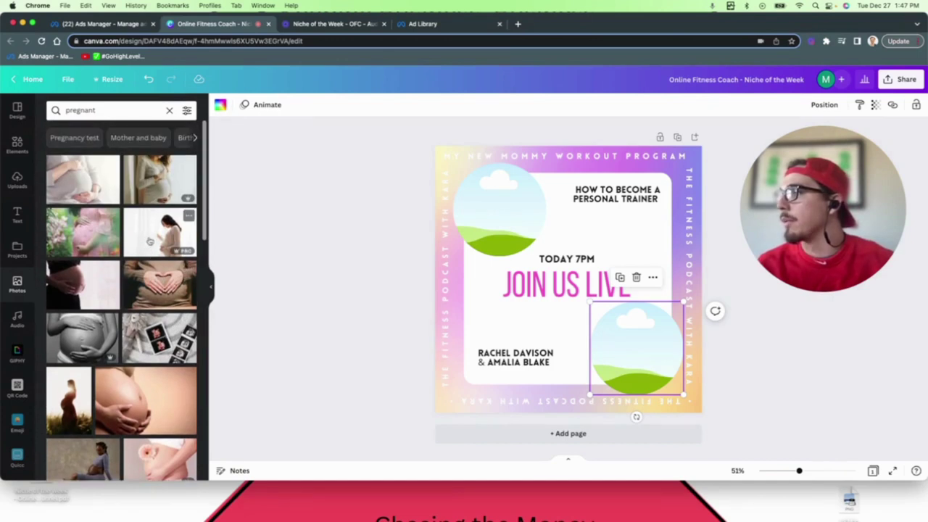
click(158, 230)
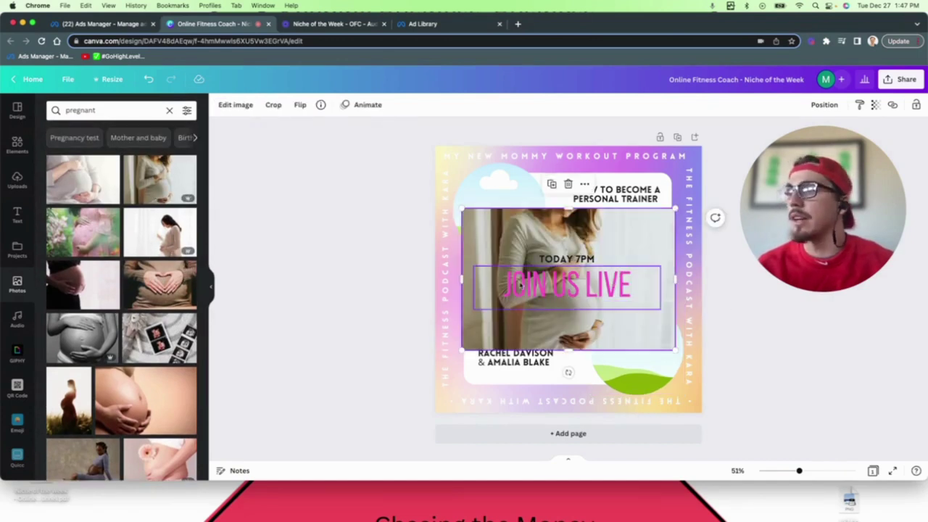
drag(519, 286, 500, 210)
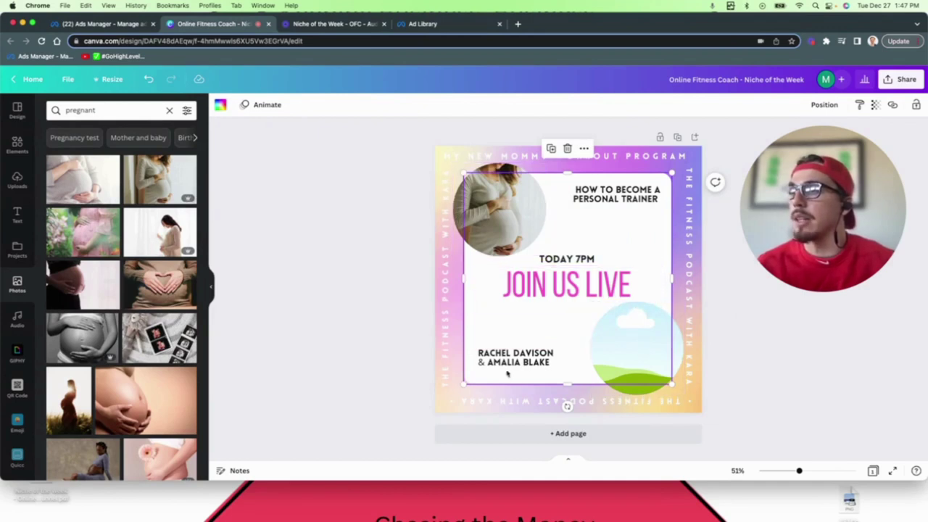
Replace the "JOIN US LIVE" headline with "6 WEEK PROGRAM" and widen its text box so it fits on one line.
click(526, 289)
click(527, 288)
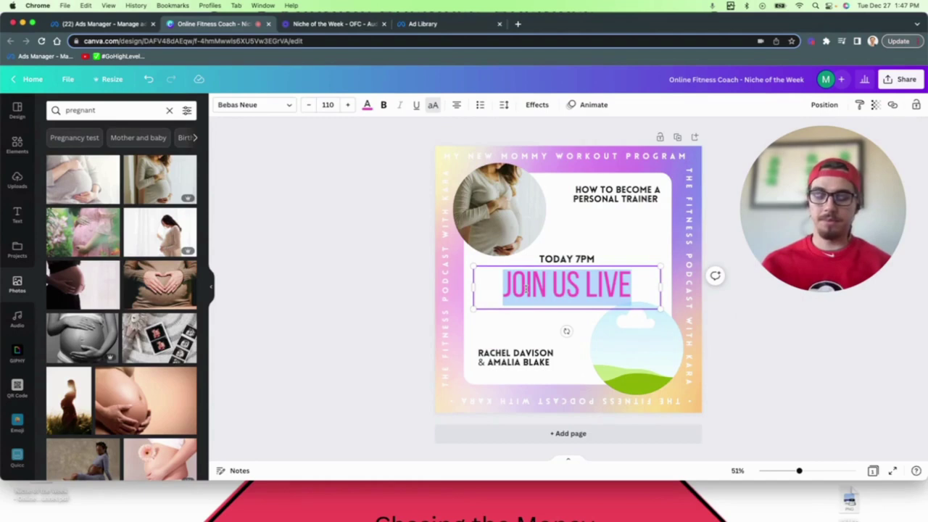
text(6 WEEK PROGRAM)
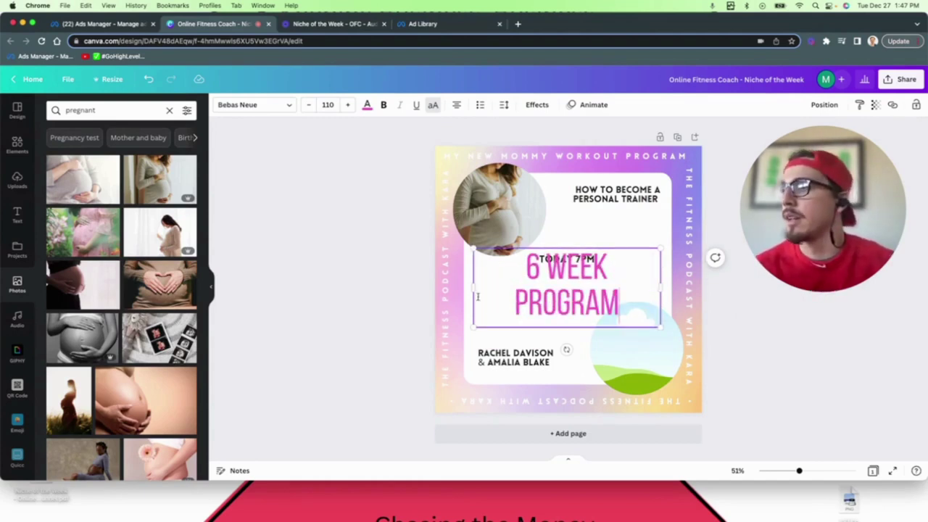
drag(472, 288, 467, 288)
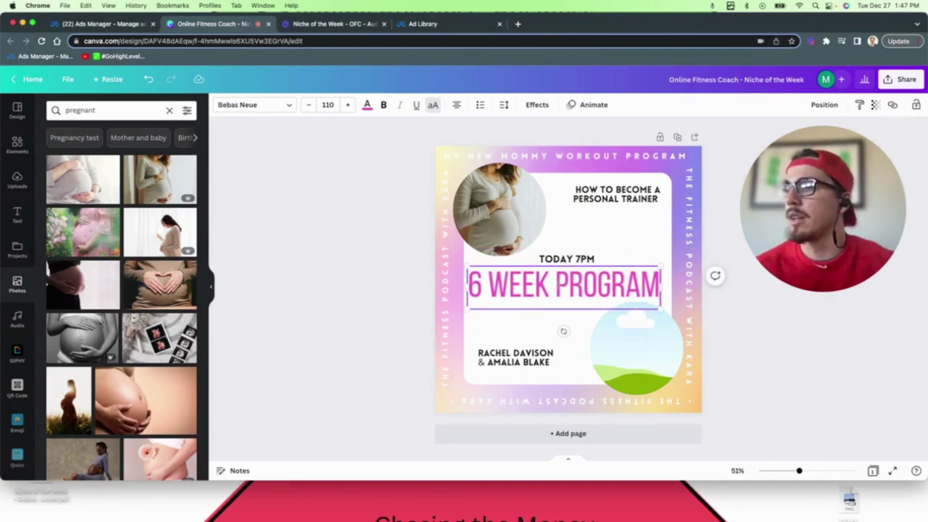
Replace the "TODAY 7PM" line above the headline with "NEW MOMMY".
double_click(570, 261)
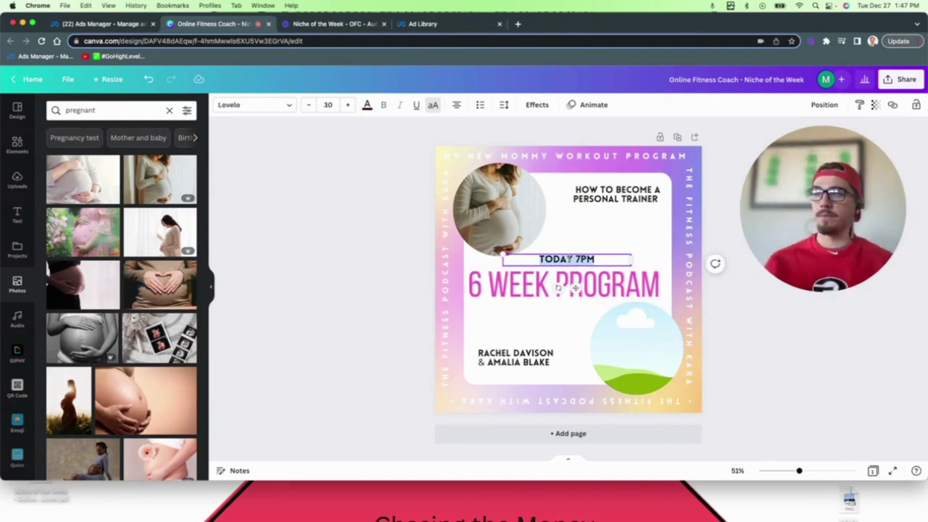
text(NEW MOM)
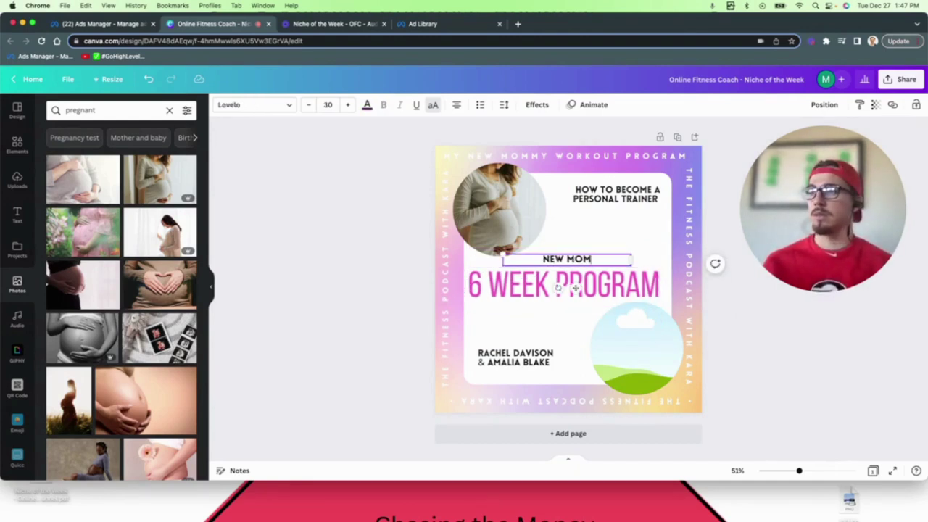
text(MY)
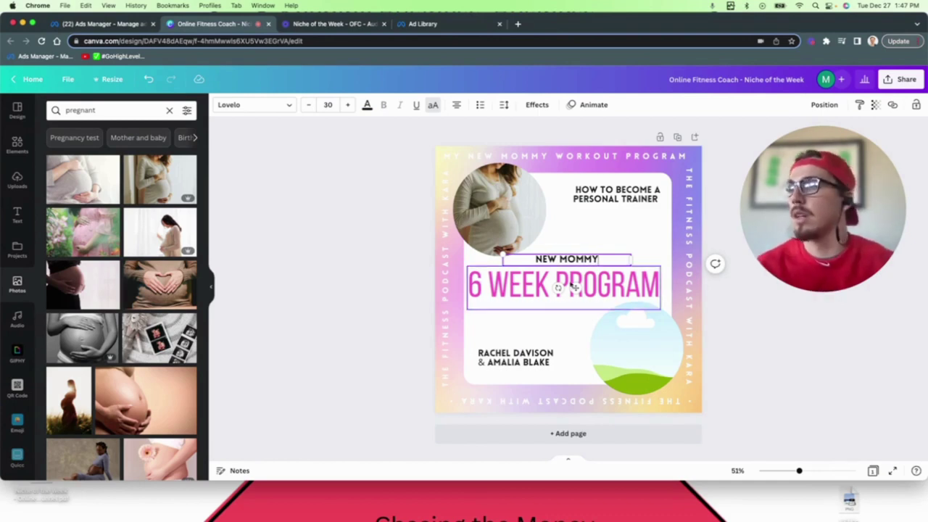
click(539, 325)
Replace the two-line presenter names in the lower part of the card with the placeholder "NAME".
click(523, 359)
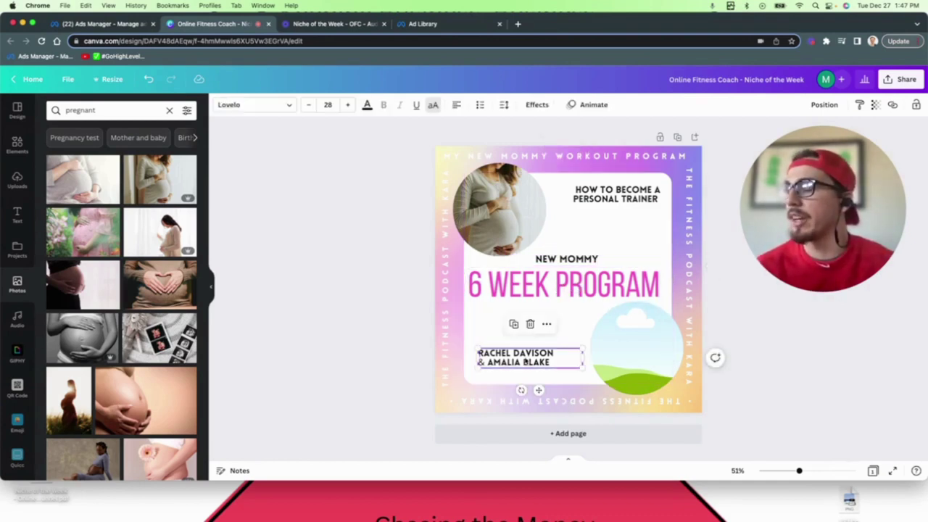
click(523, 360)
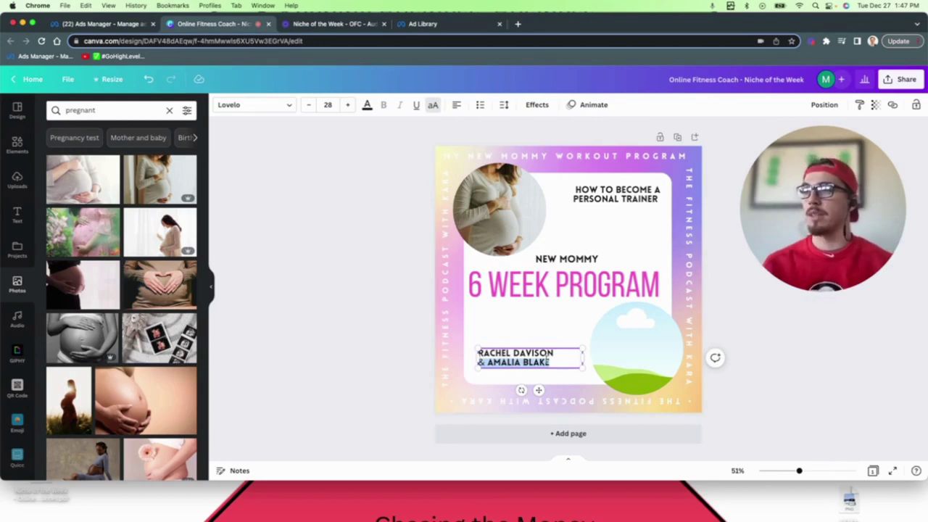
click(548, 361)
drag(551, 361, 484, 351)
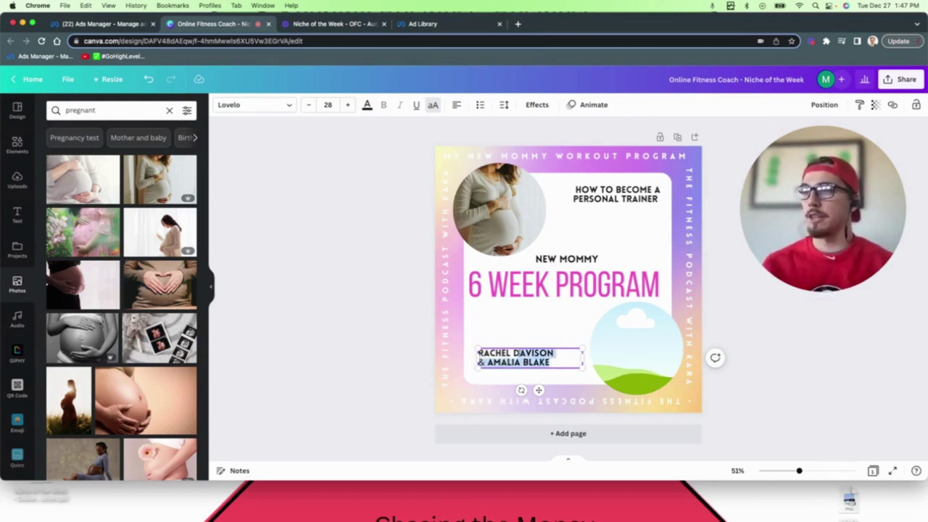
text(RNAME)
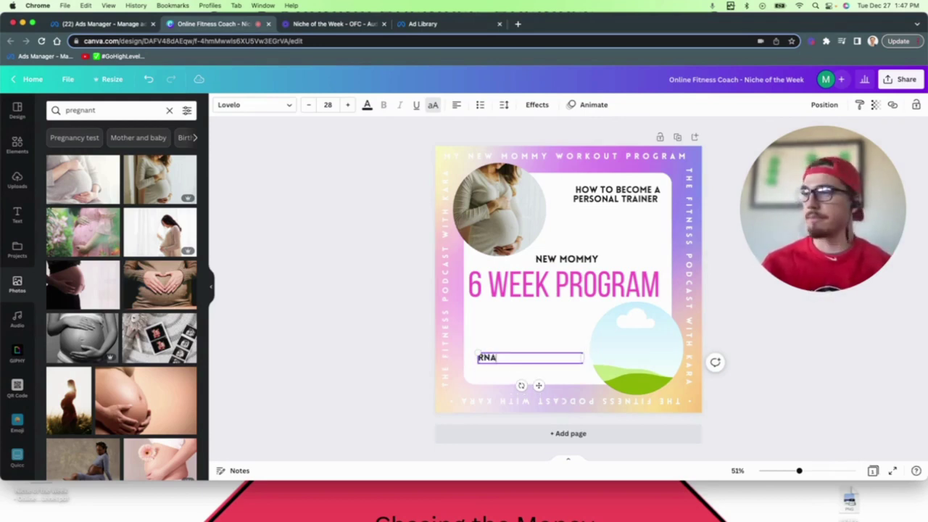
key(BackSpace)
key(BackSpace)
key(BackSpace)
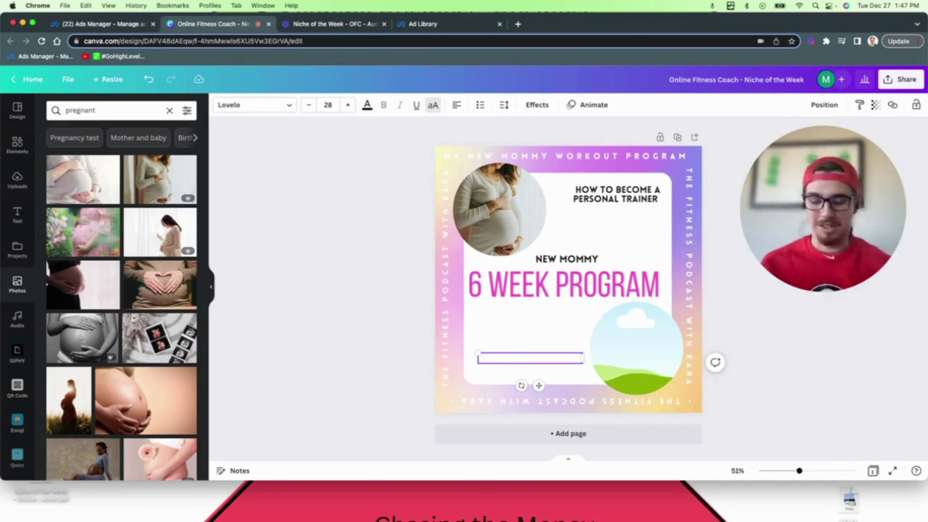
text(NAME)
click(523, 328)
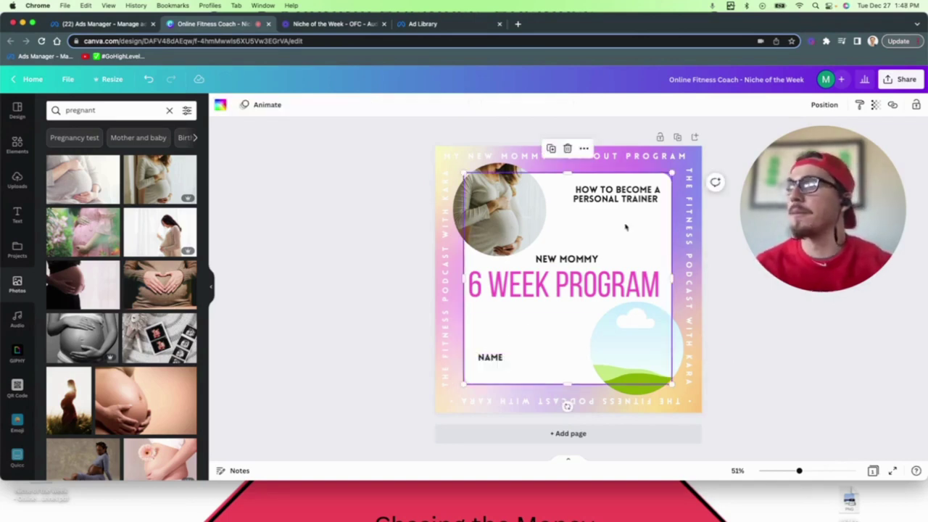
Replace the text "HOW TO BECOME A PERSONAL TRAINER" in the card's upper corner with "REGAIN YOUR CONFIDENCE".
double_click(622, 191)
text(REGAIN YOUR COND)
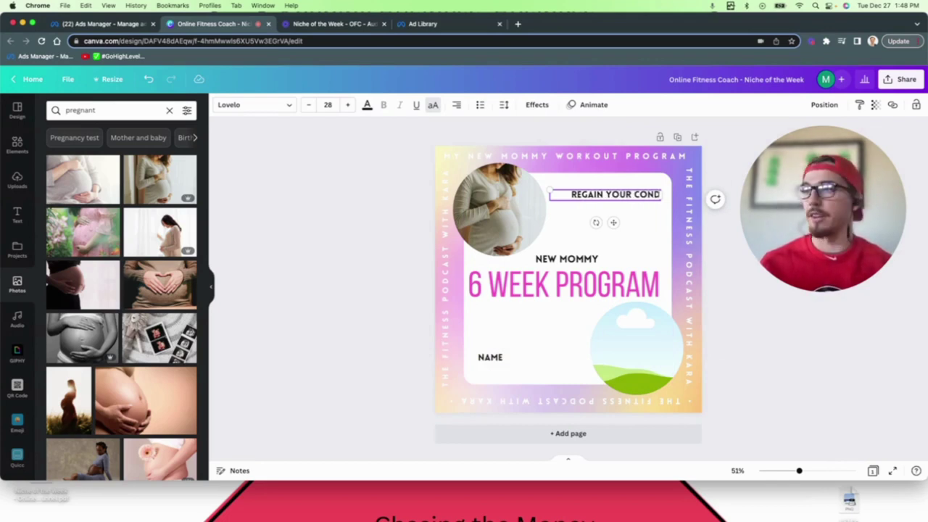
key(BackSpace)
text(FIDENCE)
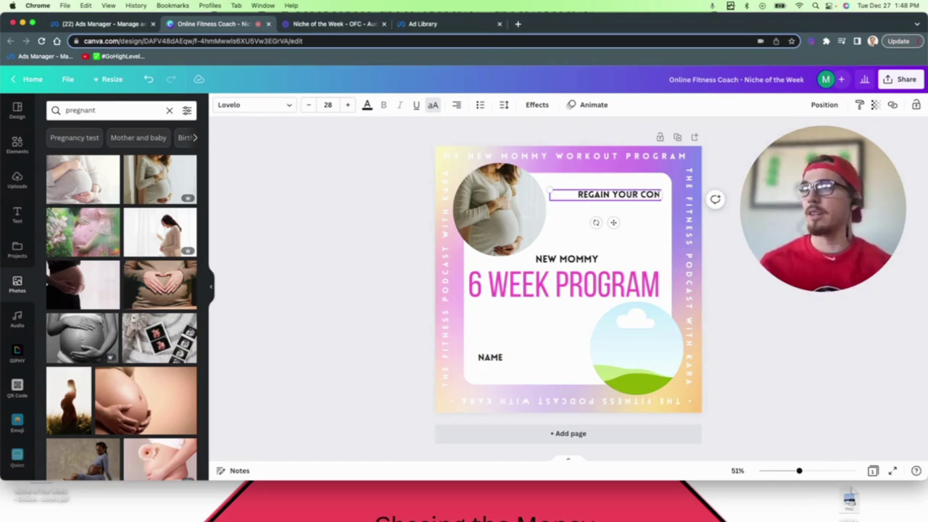
right_click(638, 198)
click(598, 212)
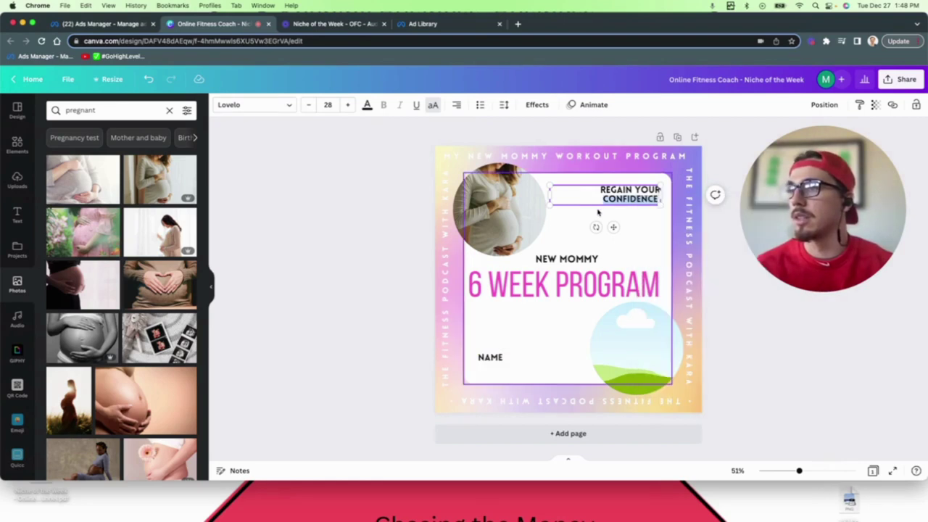
click(562, 212)
click(628, 192)
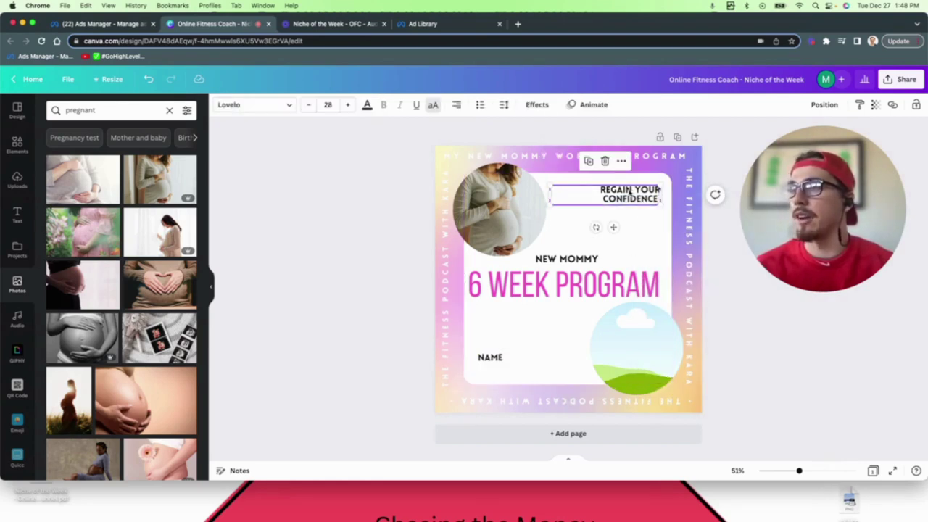
click(597, 222)
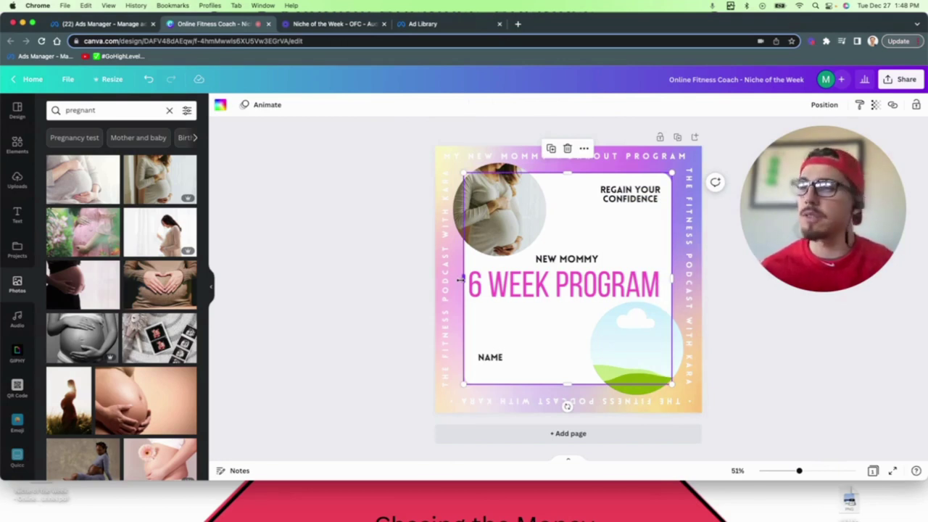
click(718, 344)
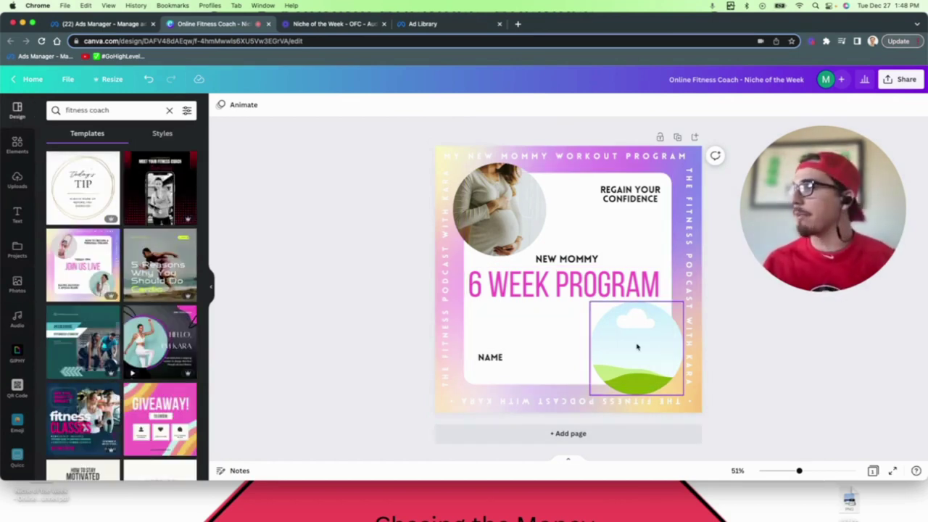
Add a blank second page below the ad design.
scroll(156, 237, down, 3)
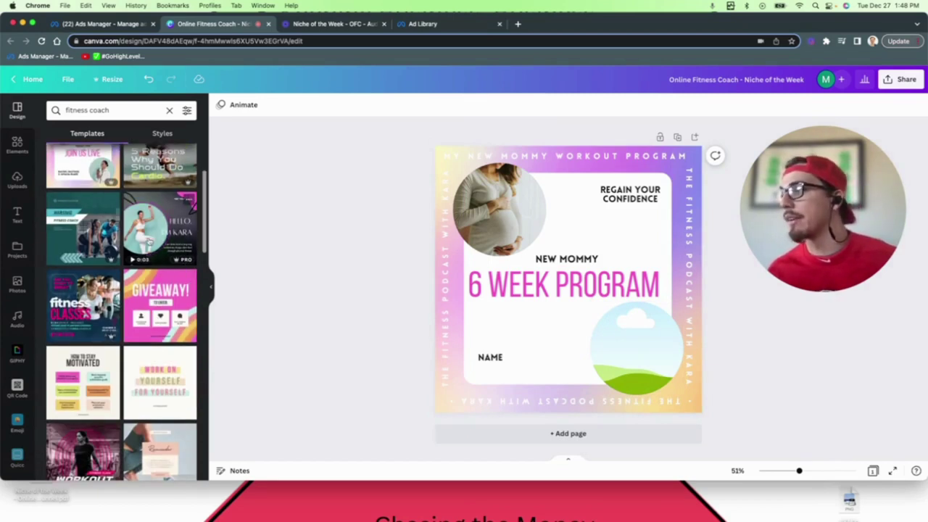
click(518, 434)
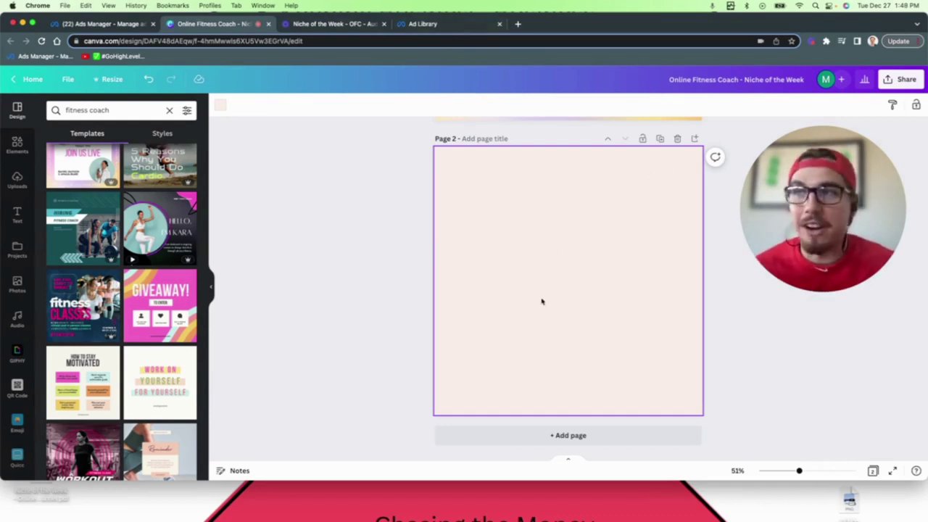
scroll(515, 259, up, 7)
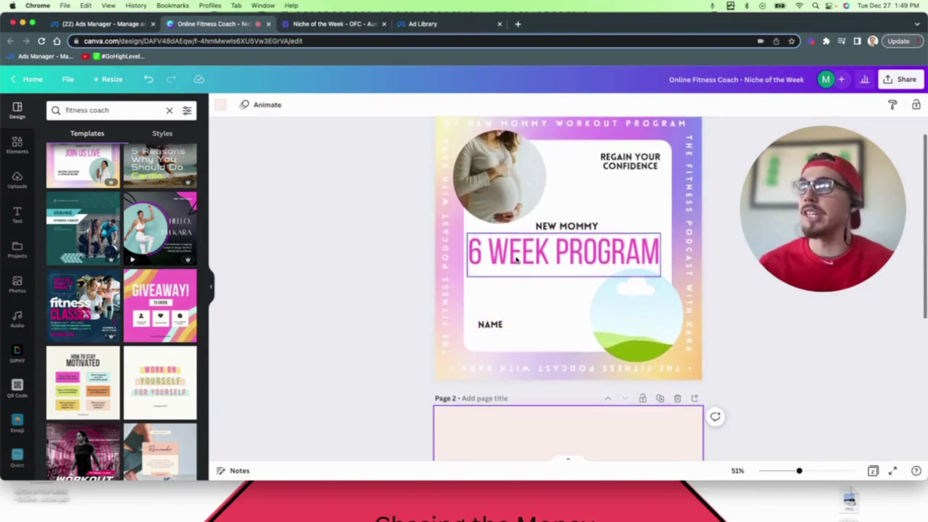
scroll(508, 330, down, 4)
scroll(507, 330, down, 1)
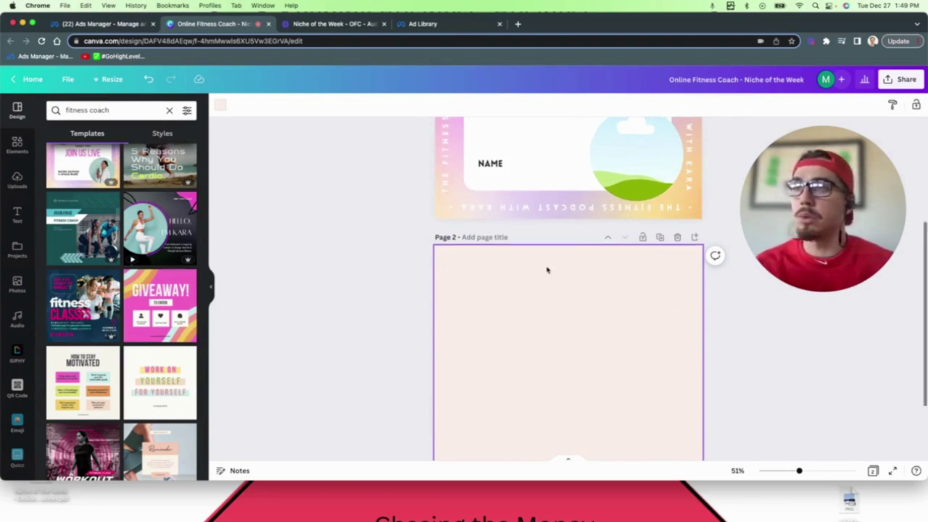
Create resized copies of the design at the recent sizes 1200 × 628 px and 1152 × 2048 px.
scroll(507, 247, up, 5)
click(98, 79)
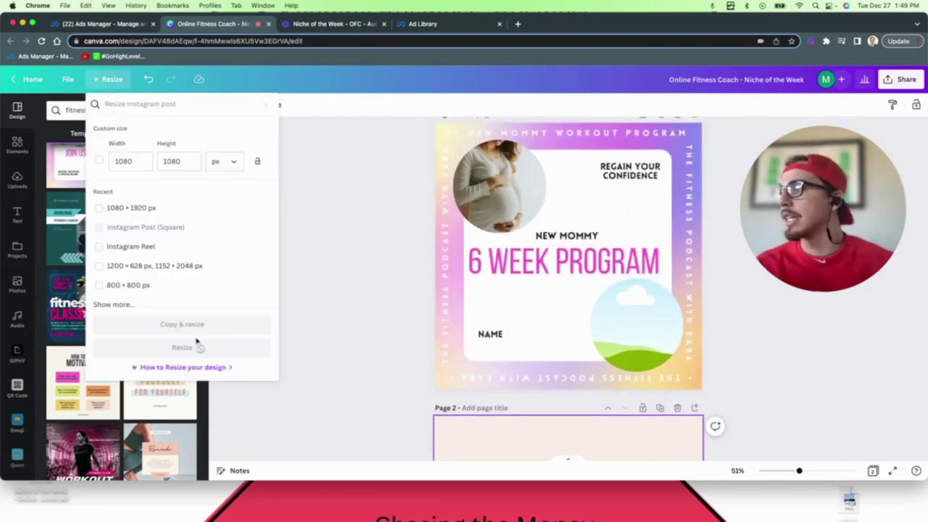
click(99, 266)
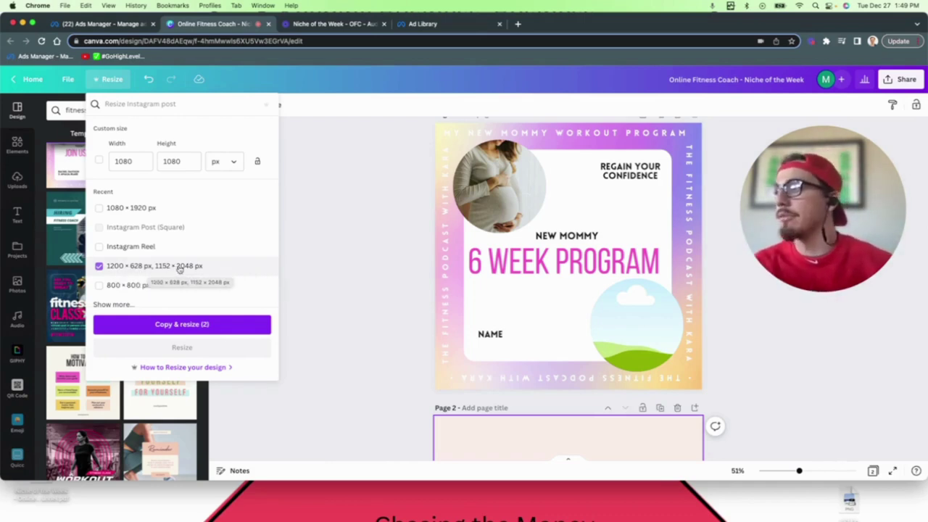
click(182, 324)
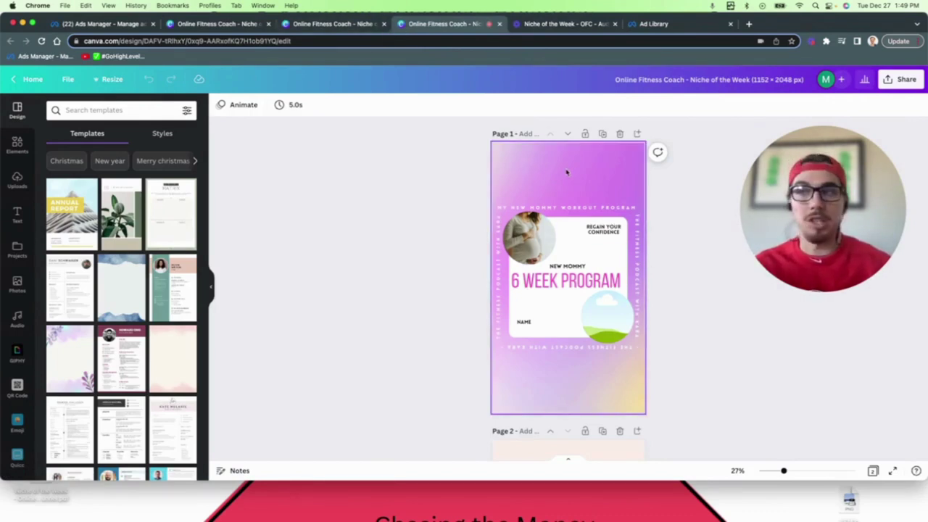
In the 1152 × 2048 px copy, move the "MY NEW MOMMY WORKOUT PROGRAM" line up and delete the three other border text lines.
click(558, 216)
drag(558, 216, 558, 177)
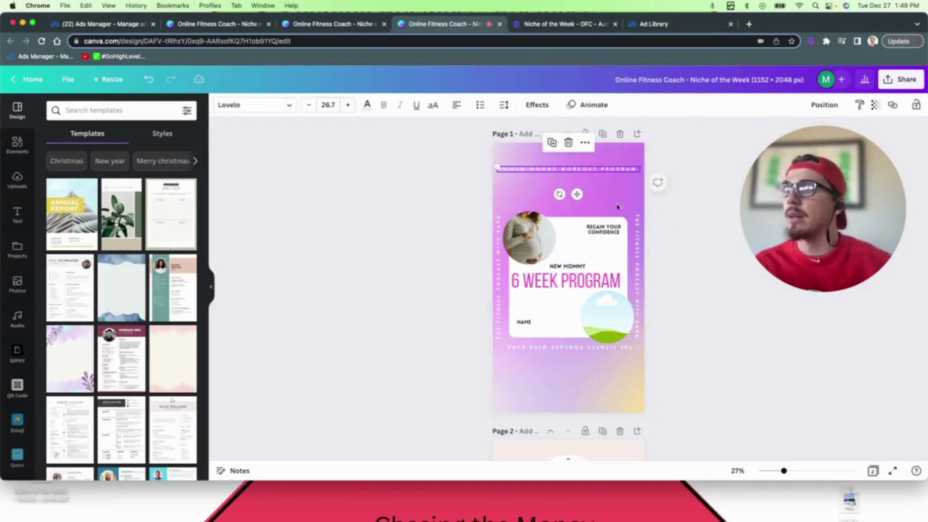
click(638, 241)
click(656, 221)
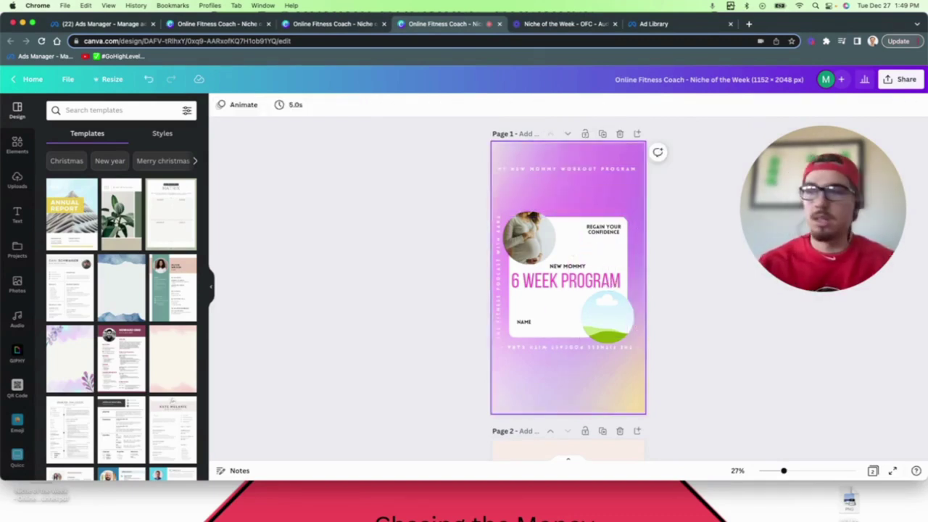
click(500, 287)
key(Delete)
click(553, 346)
key(Delete)
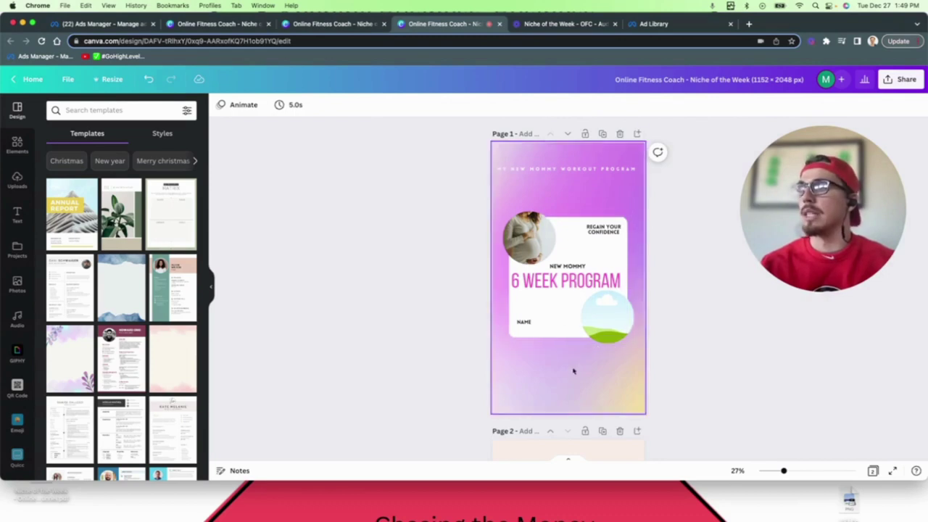
Enlarge and centre the white card together with its contents, and nudge the "MY NEW MOMMY WORKOUT PROGRAM" line slightly down.
drag(503, 210, 638, 351)
drag(551, 374, 547, 369)
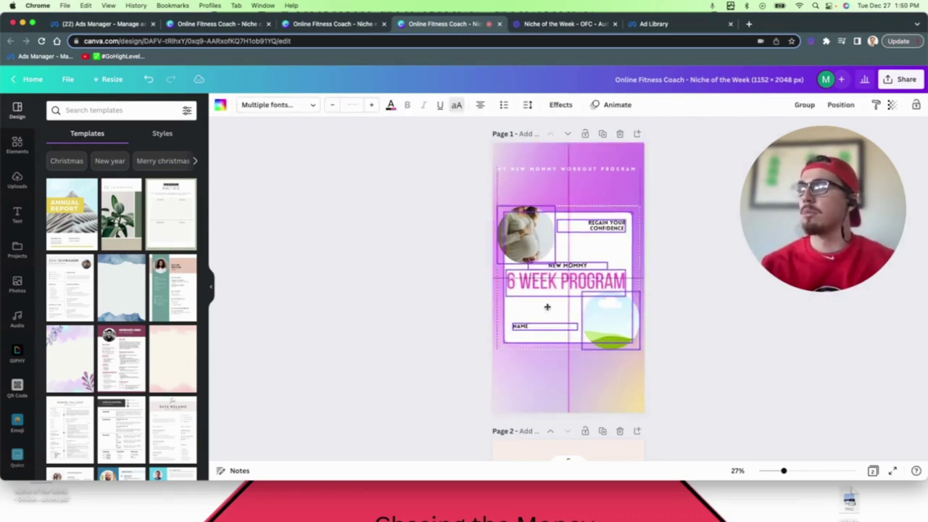
click(610, 386)
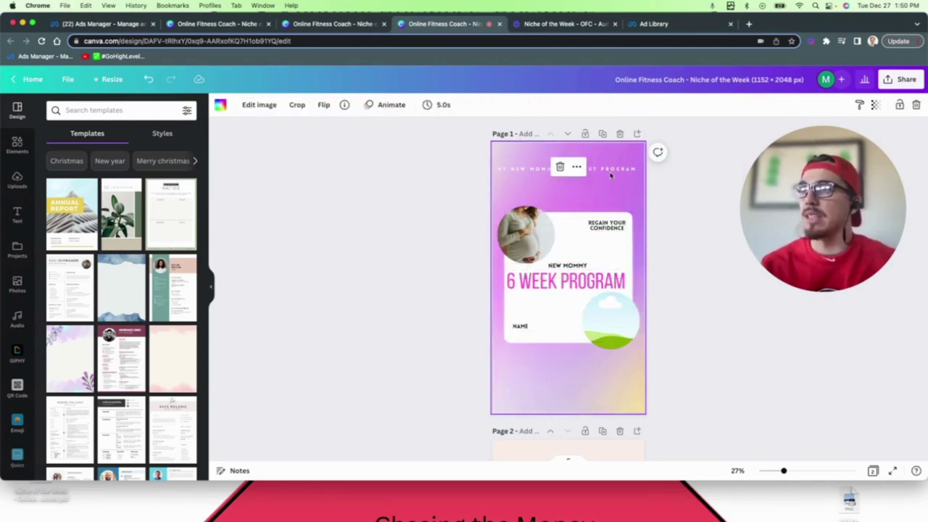
drag(611, 172, 611, 179)
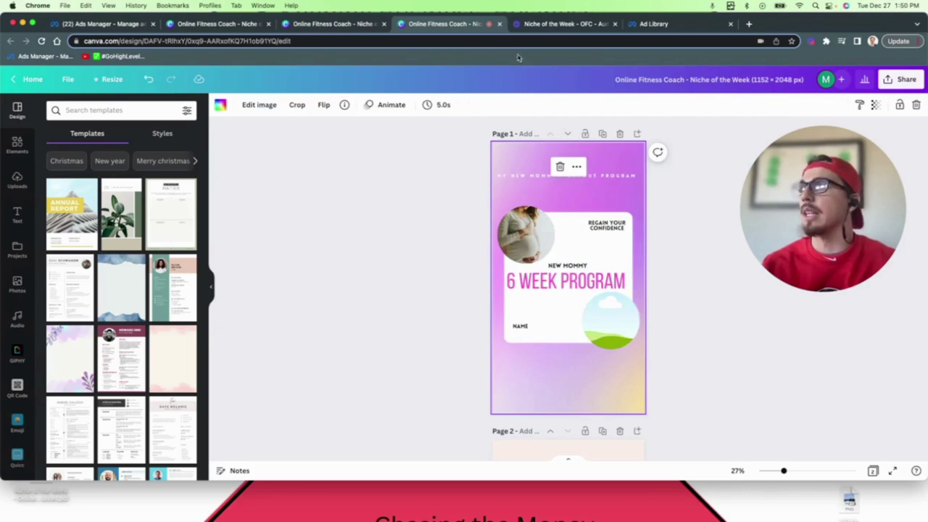
Switch to the 1200 × 628 px copy and delete the "THE FITNESS PODCAST WITH KARA" lines on both sides and below the card.
click(594, 24)
click(415, 24)
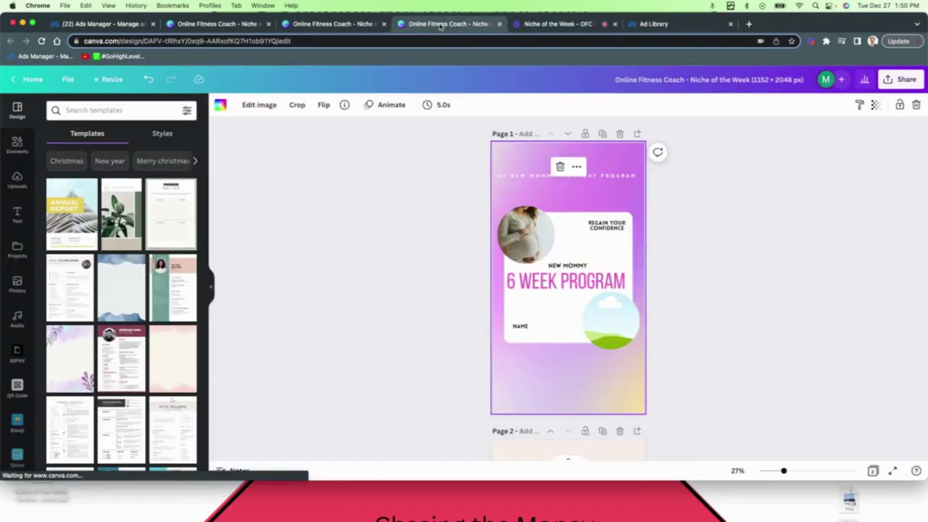
click(328, 24)
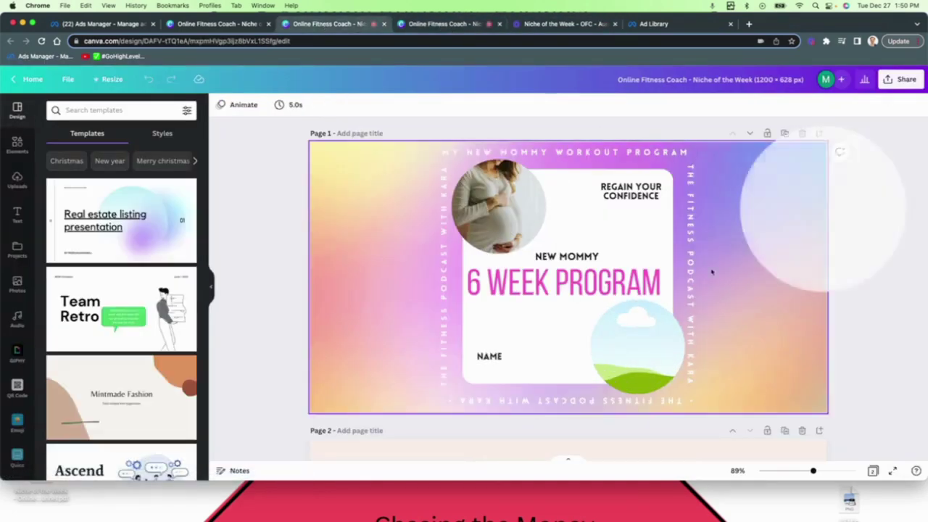
drag(780, 218, 134, 206)
click(412, 261)
click(444, 276)
key(Delete)
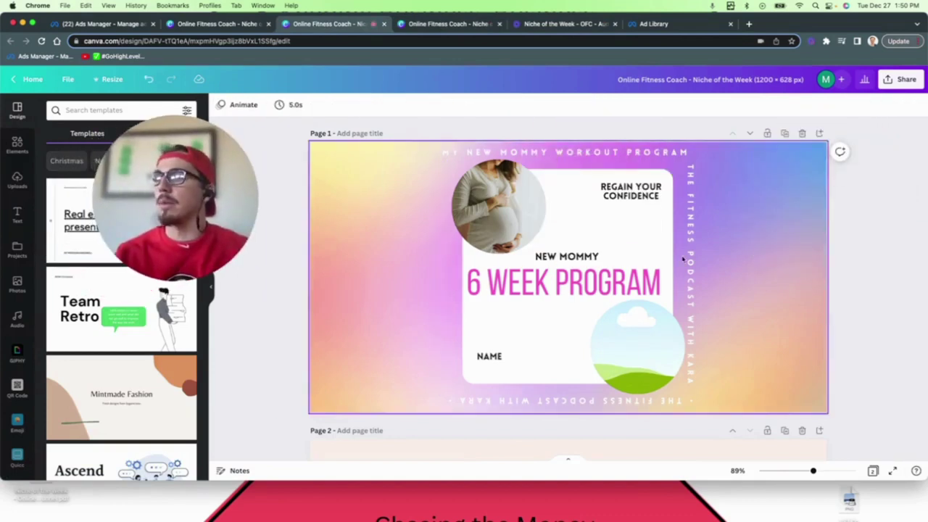
click(687, 264)
key(Delete)
click(593, 401)
key(Delete)
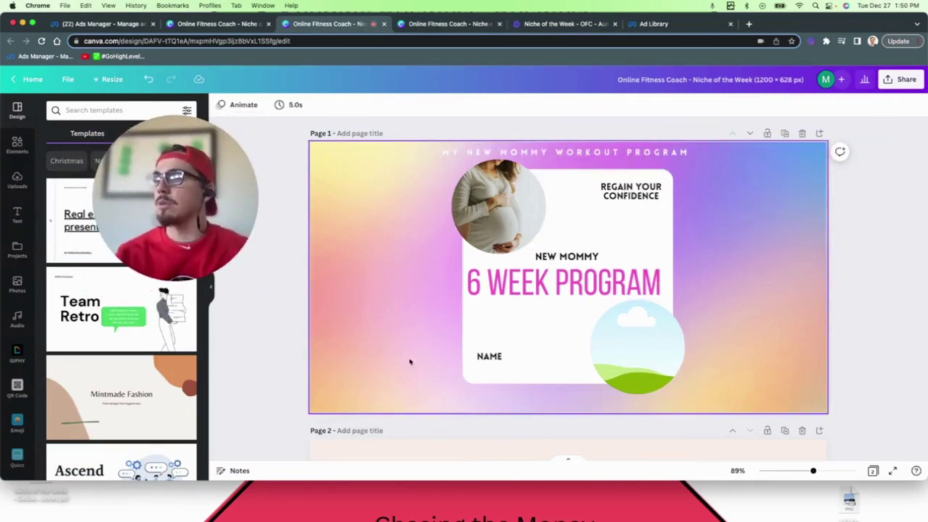
Move the pregnant woman's circular photo outward to the left of the card and the empty circular frame to the page's lower right.
drag(484, 214, 364, 211)
drag(632, 326, 743, 336)
click(555, 338)
click(561, 327)
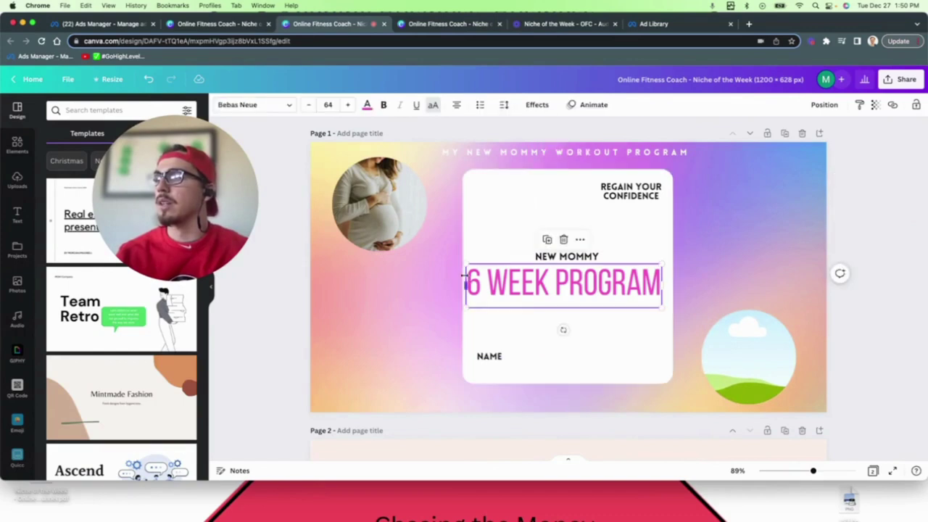
Widen the white card on both sides so it reaches under the two circular frames.
click(474, 234)
drag(462, 276, 393, 276)
drag(674, 276, 776, 276)
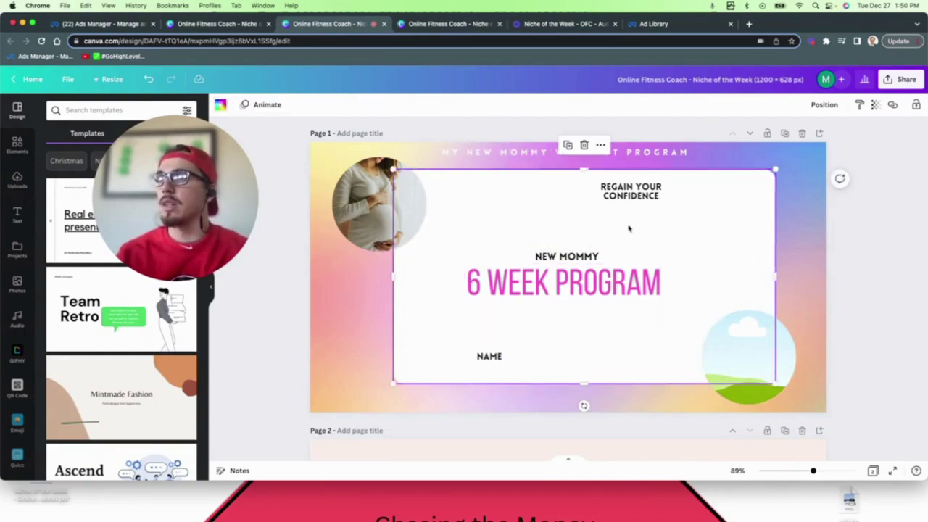
Enlarge the REGAIN YOUR CONFIDENCE text in the white card's upper-right corner and move the NAME text toward its lower-left corner.
drag(596, 194, 577, 201)
click(148, 79)
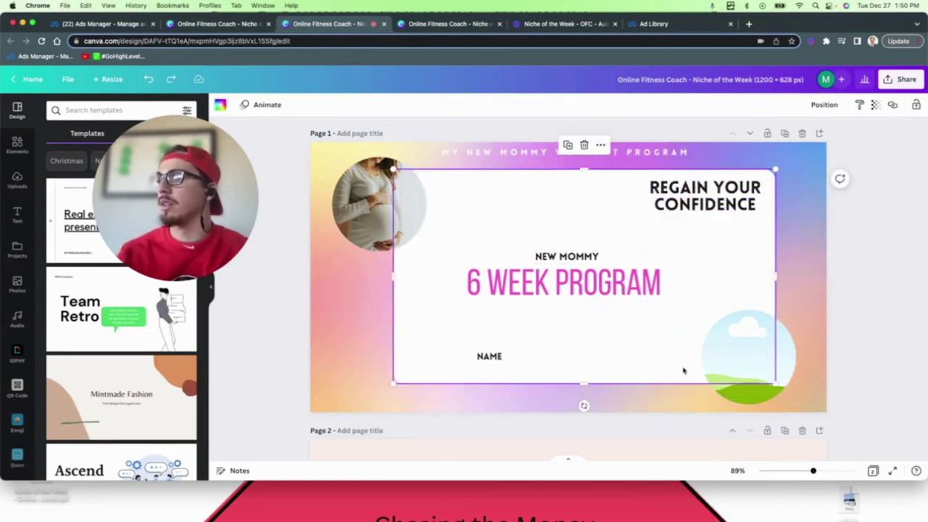
click(503, 349)
drag(503, 350, 446, 354)
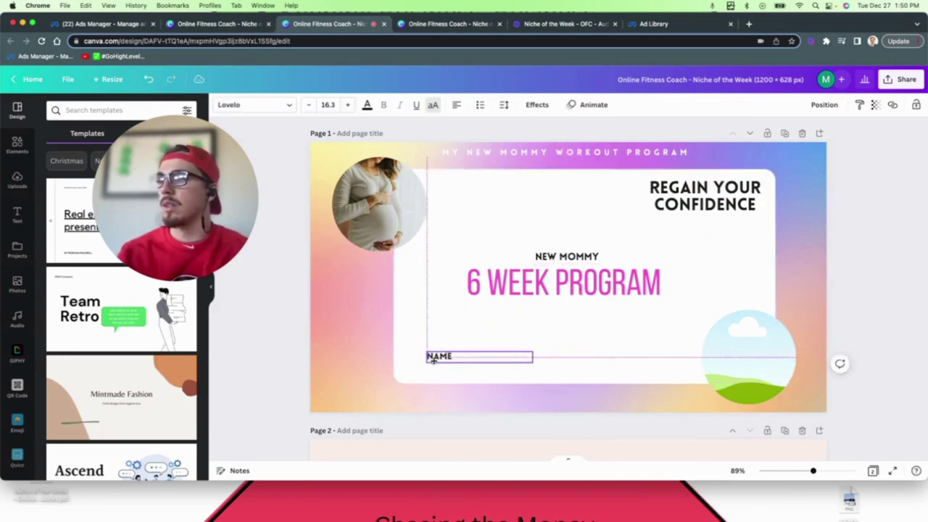
Enlarge the 6 WEEK PROGRAM headline to about size 101 and centre it on the card, with NEW MOMMY centred directly above.
click(638, 290)
drag(662, 308, 632, 312)
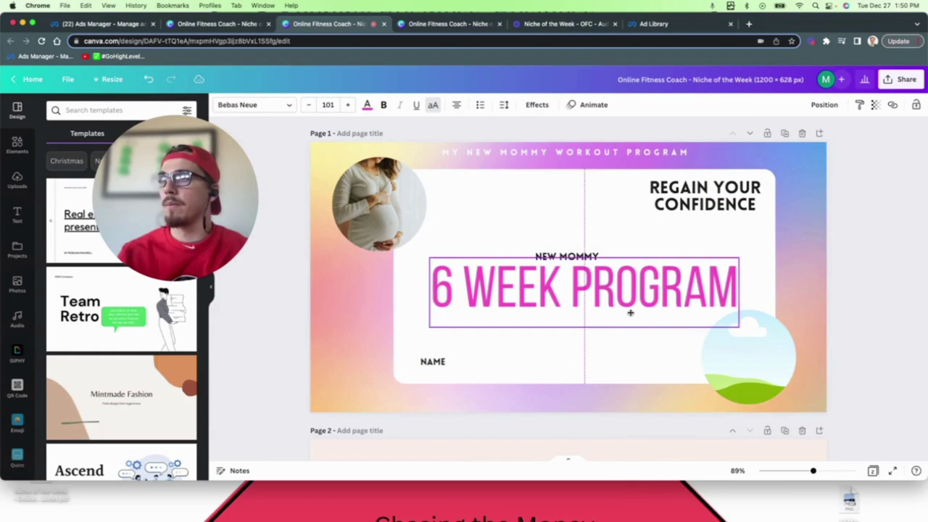
click(575, 255)
drag(574, 255, 593, 250)
click(718, 258)
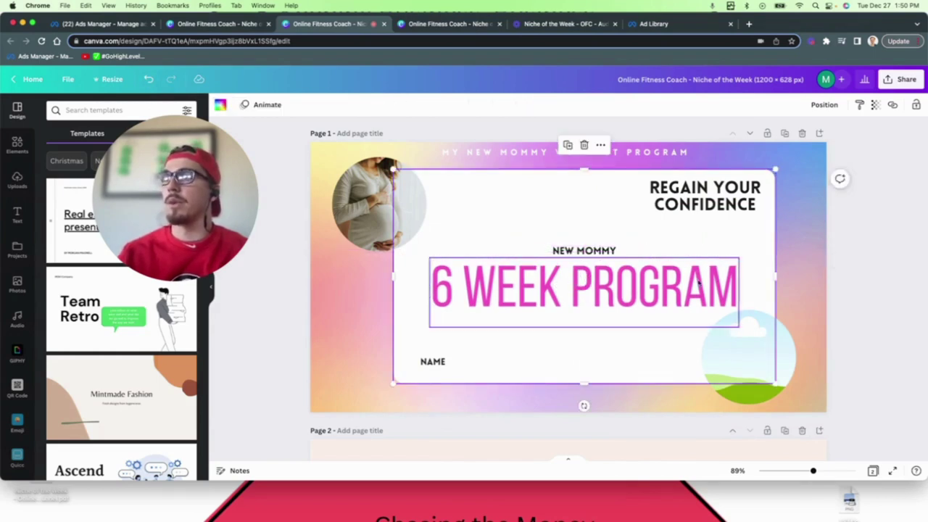
click(788, 300)
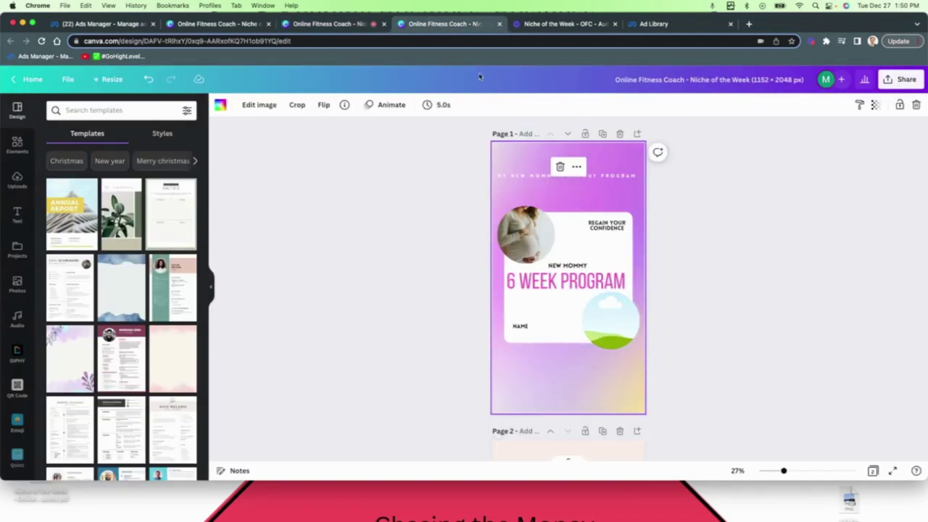
Go to the square design and examine its download settings for a PNG of page 1 only.
click(333, 24)
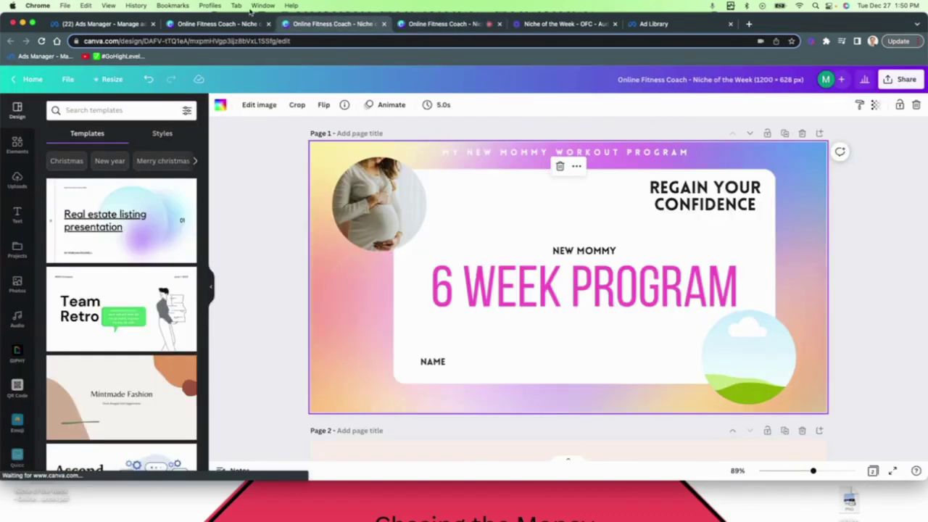
click(218, 24)
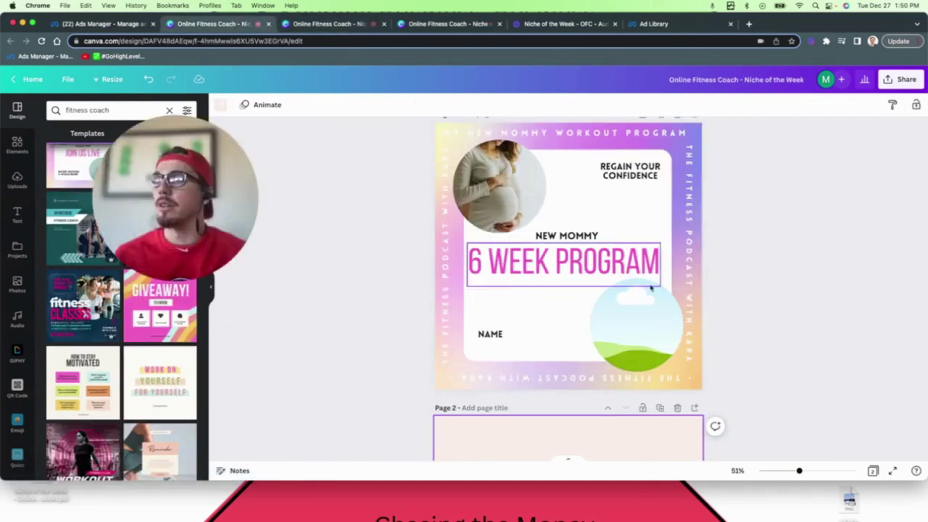
scroll(652, 283, up, 1)
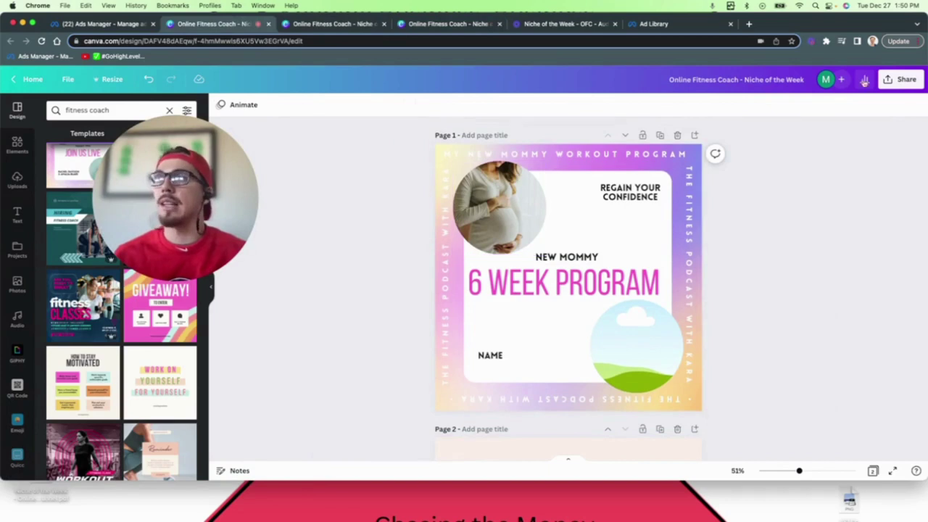
click(901, 79)
click(906, 307)
click(906, 312)
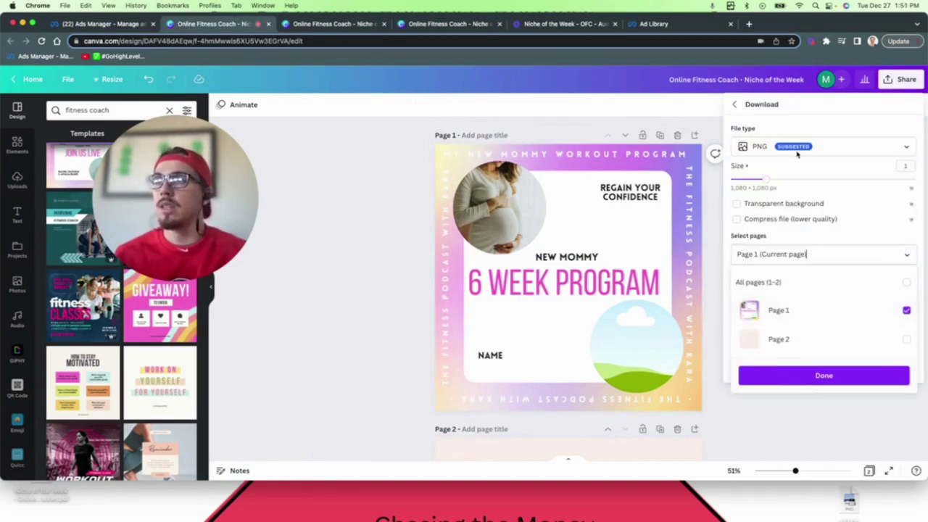
click(304, 259)
click(353, 240)
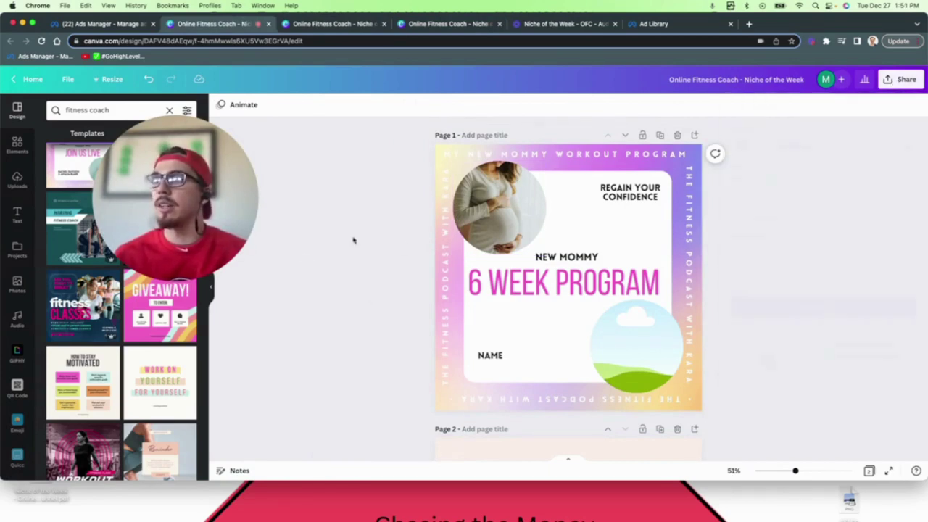
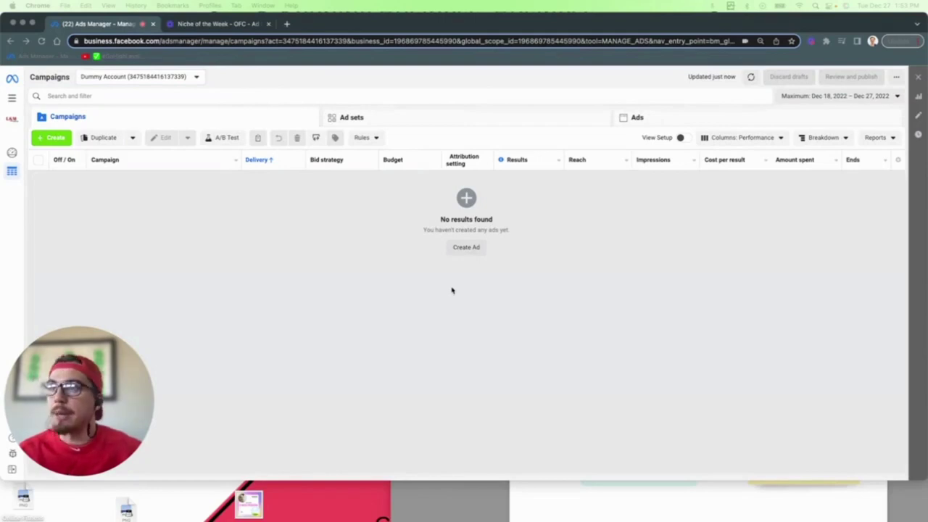
Create a new campaign with the Leads objective.
click(144, 218)
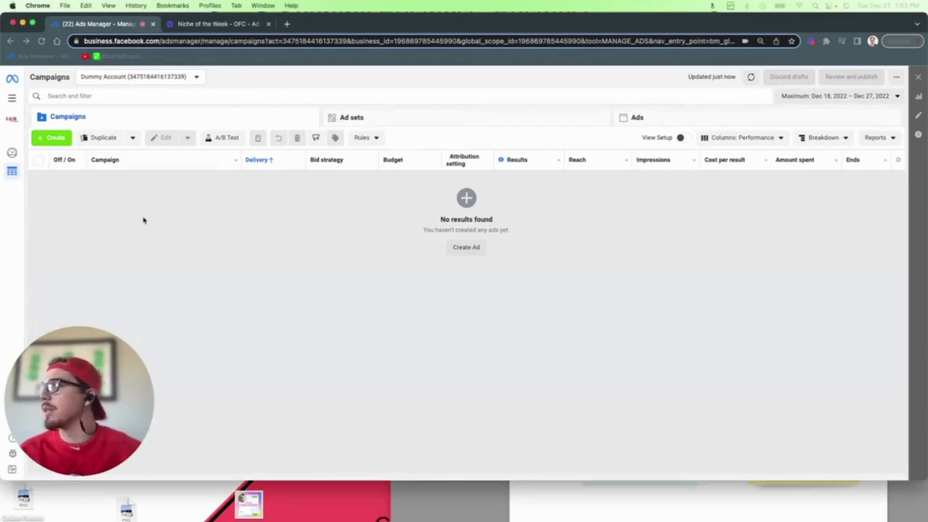
click(42, 141)
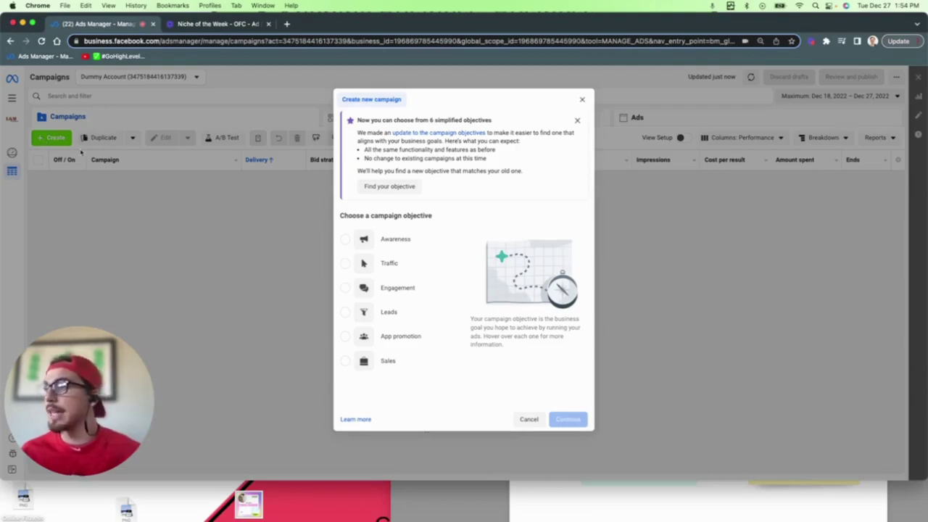
mouse_move(392, 317)
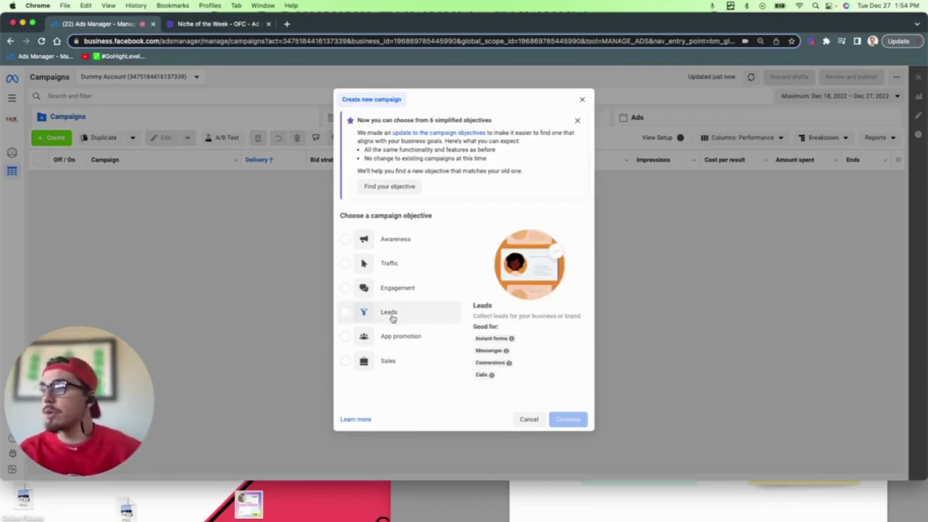
click(391, 318)
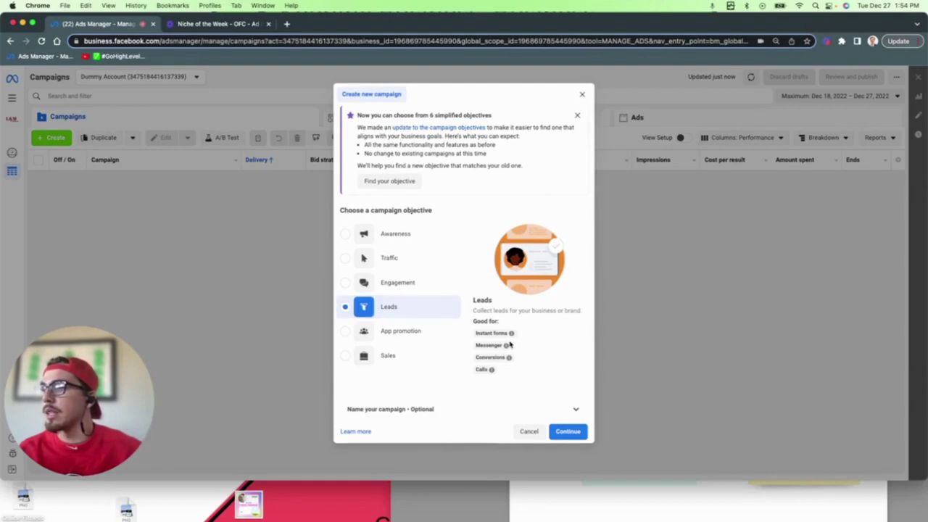
click(566, 431)
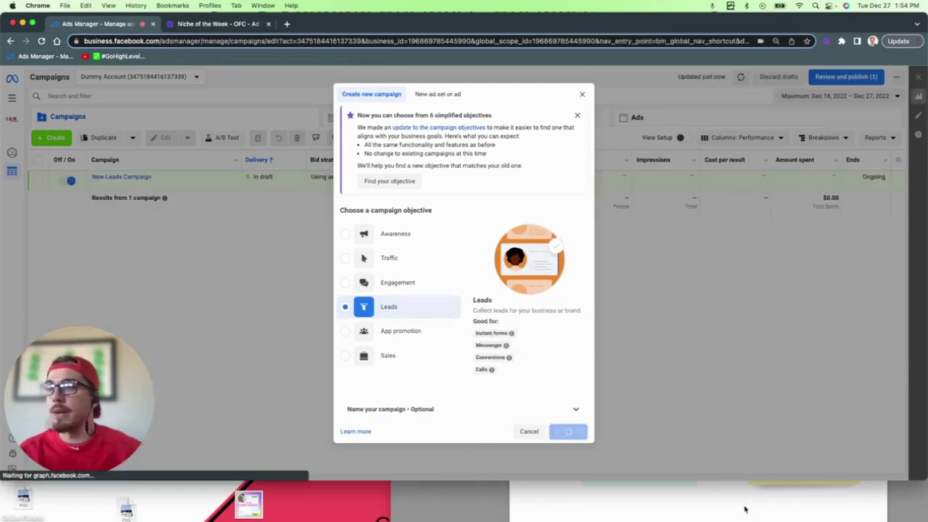
Switch to the sales funnel PDF in Preview and examine the TOF - Free Downloads stage and its Facebook campaign objective.
click(739, 505)
scroll(635, 154, up, 3)
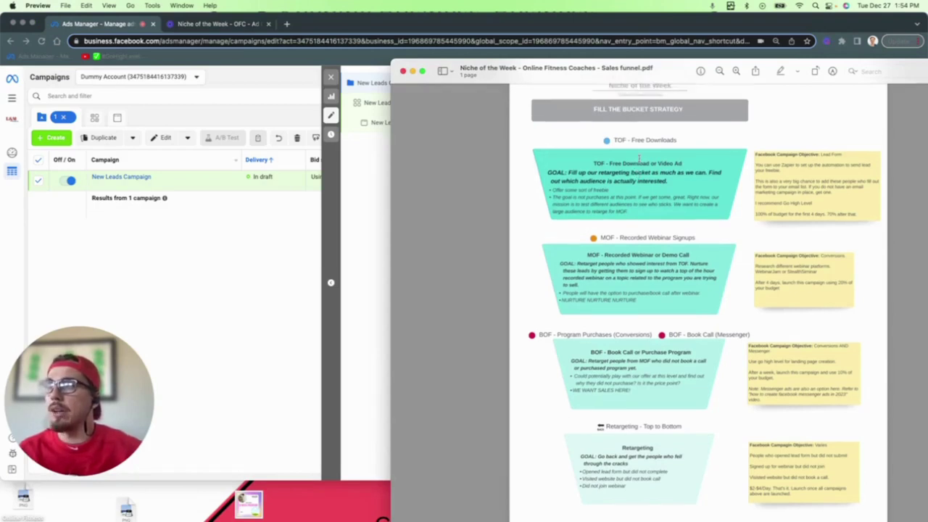
drag(677, 171, 617, 172)
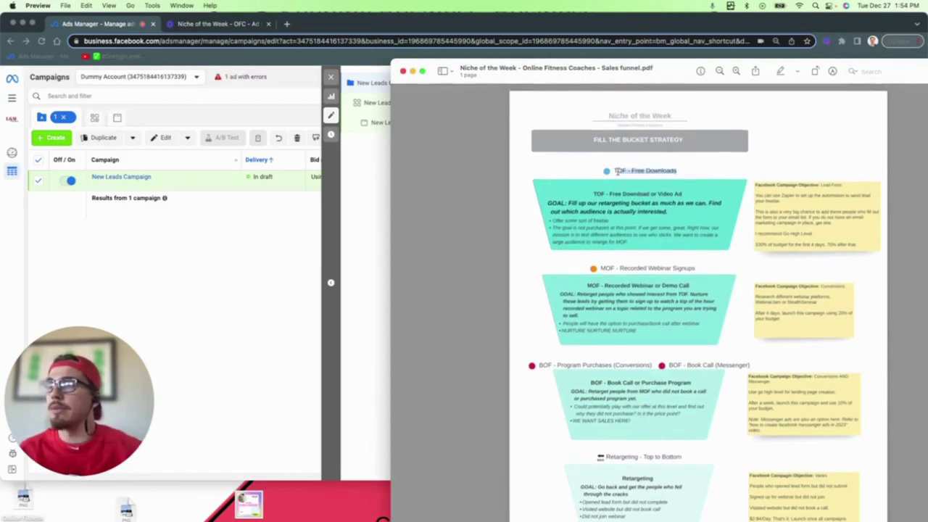
click(791, 193)
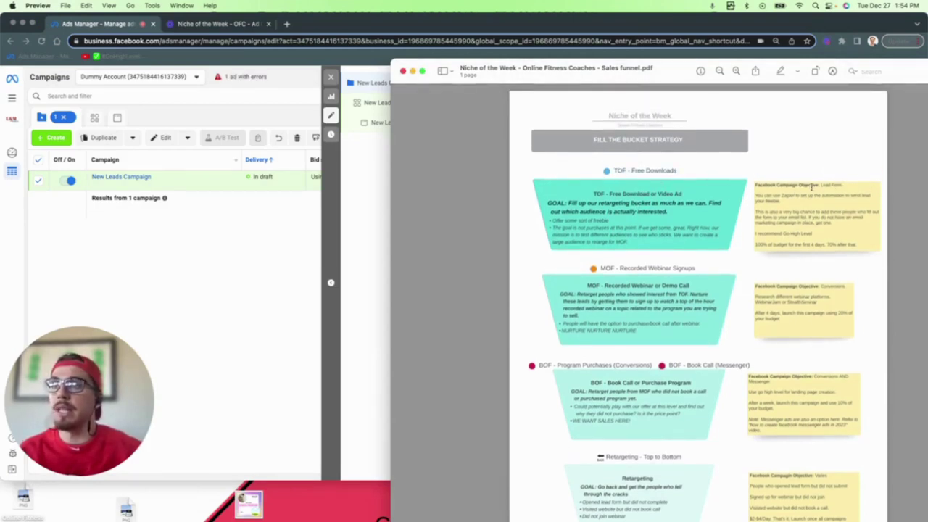
Switch back to Ads Manager and rename the new leads campaign as TOF.
click(359, 264)
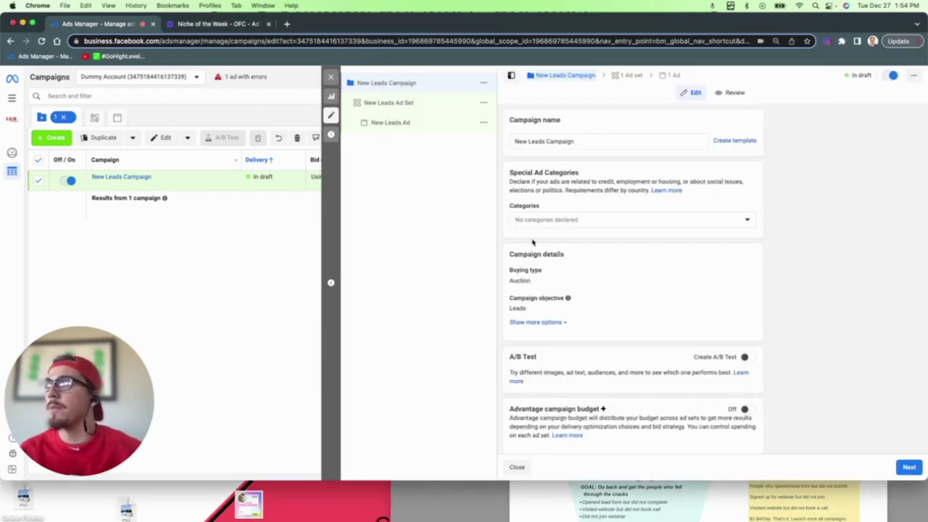
triple_click(557, 142)
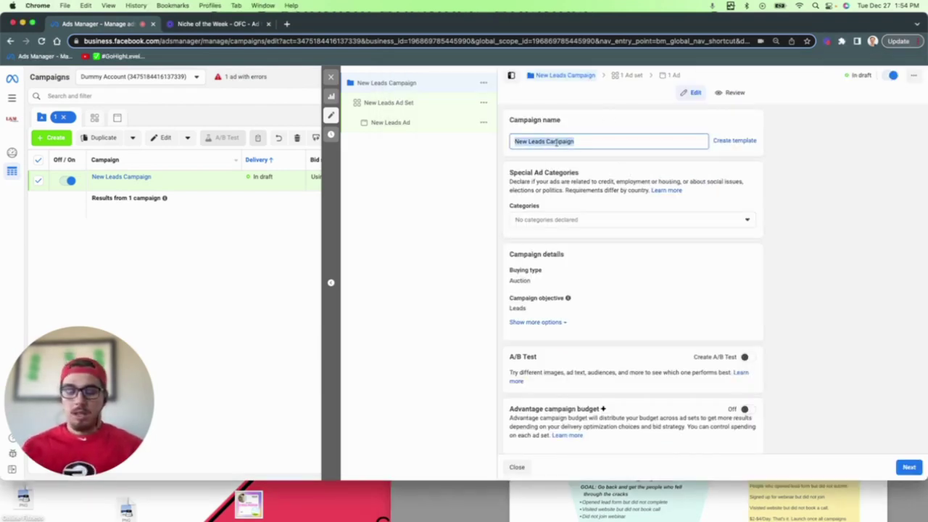
text(TOF)
click(790, 182)
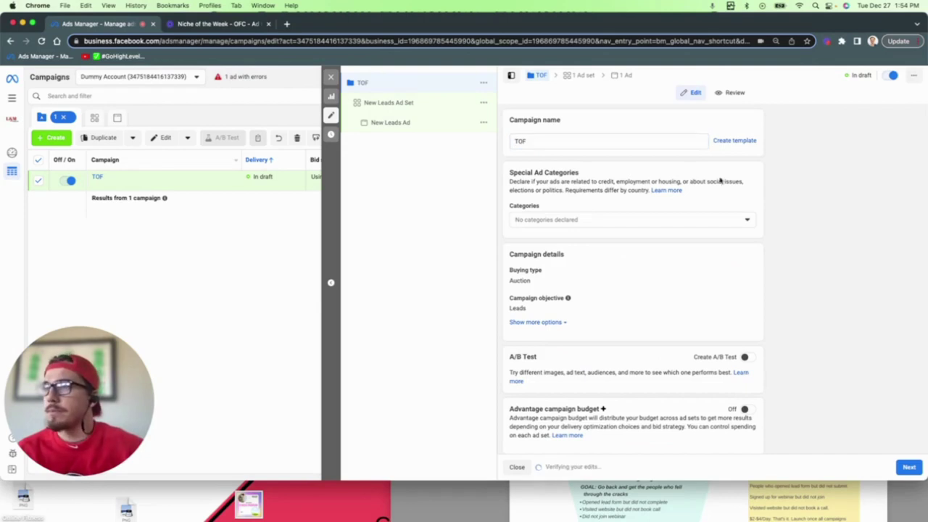
scroll(666, 217, down, 1)
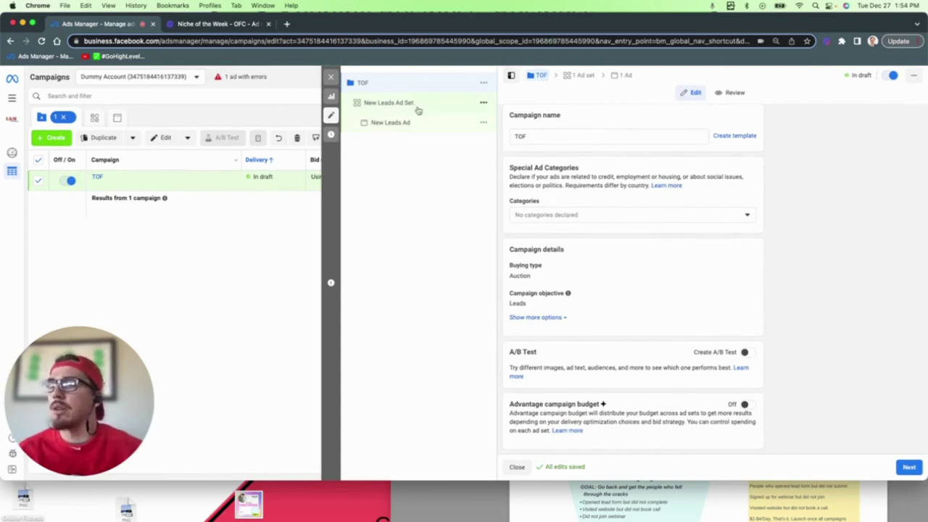
Continue to the campaign's ad set and name it Audience 1.
click(909, 467)
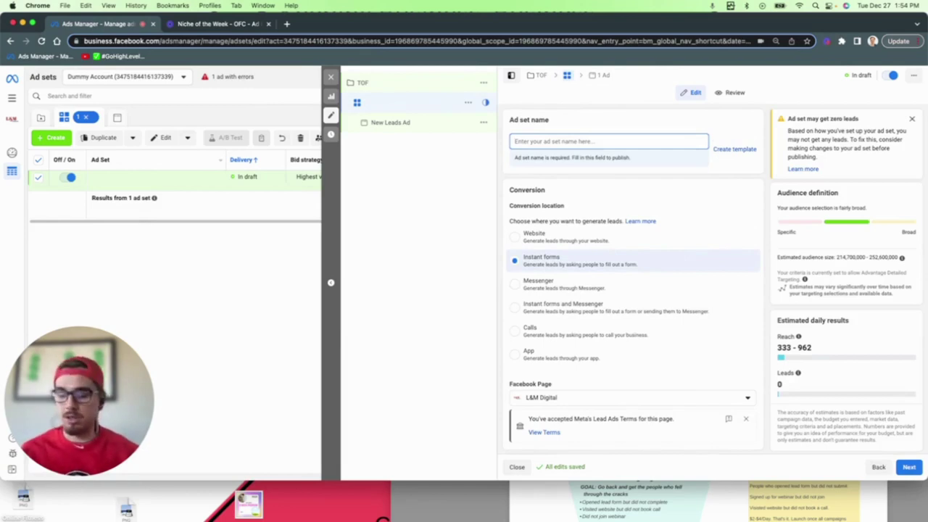
text(Aud)
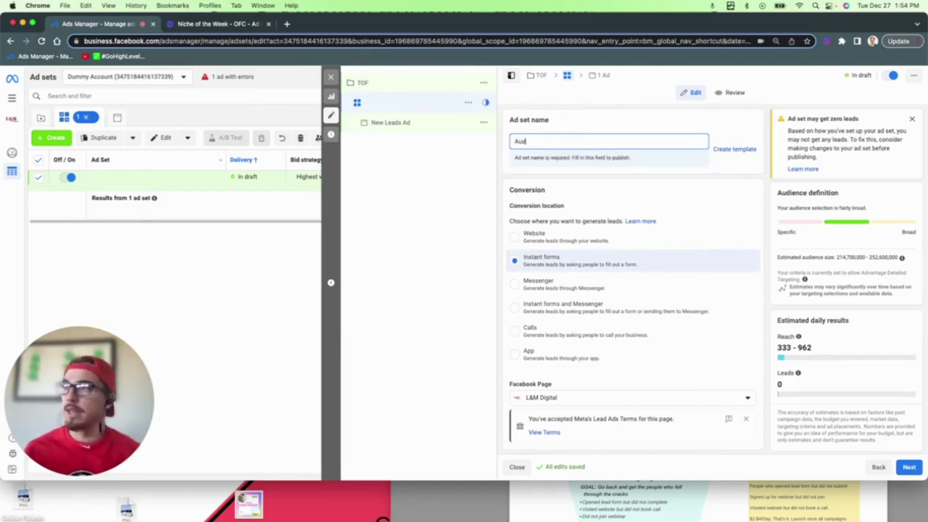
text(ience 1)
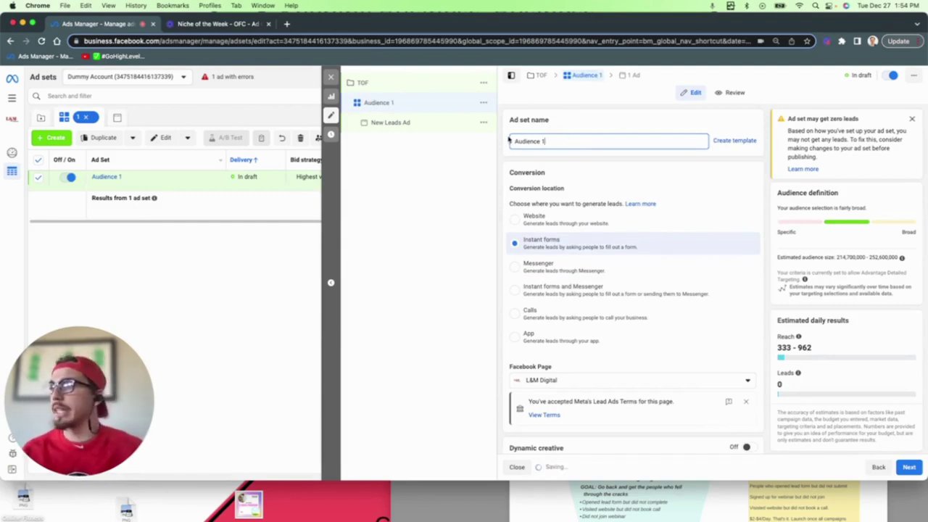
Examine the ad set's conversion, optimization, daily budget, schedule and audience settings.
scroll(580, 189, down, 2)
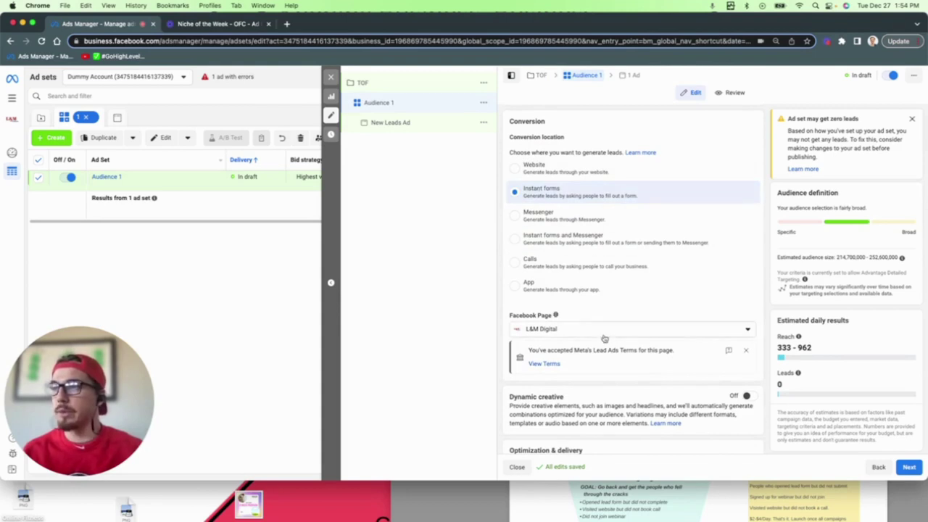
scroll(603, 338, down, 5)
scroll(603, 338, down, 10)
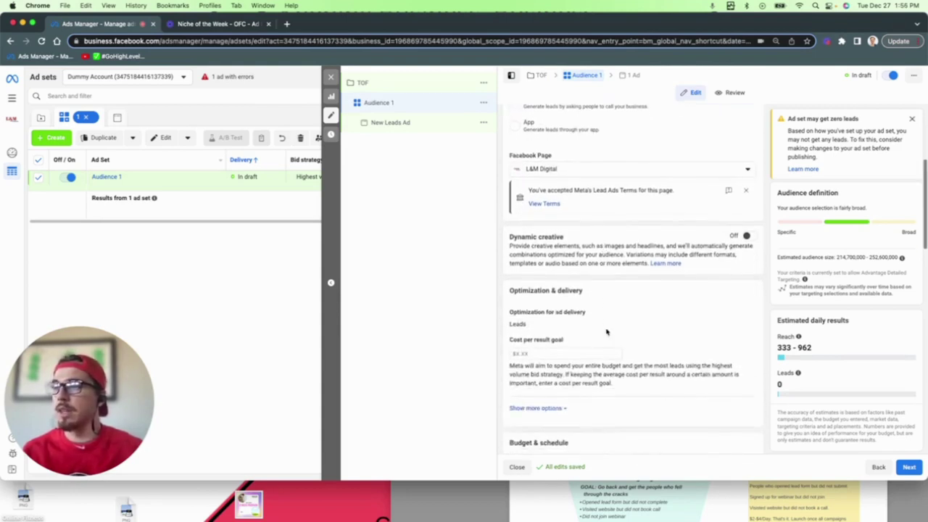
scroll(572, 186, up, 6)
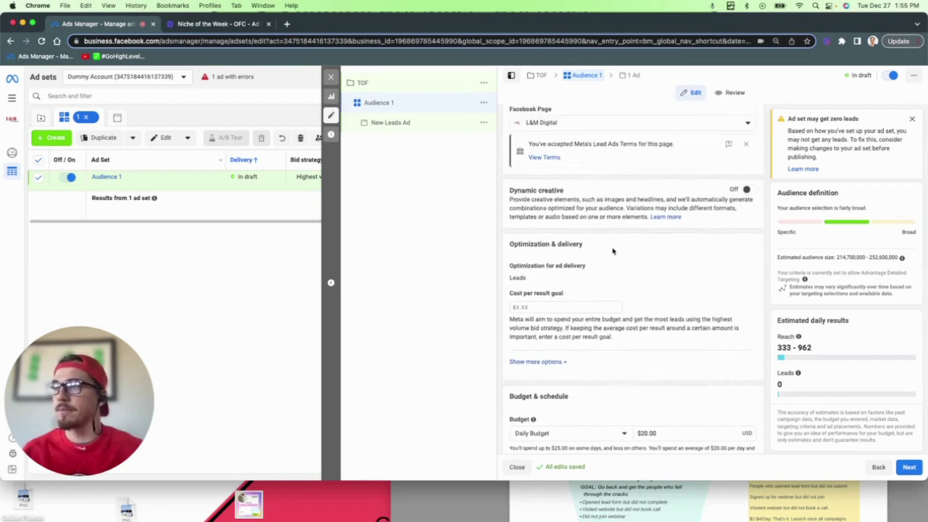
scroll(611, 251, down, 8)
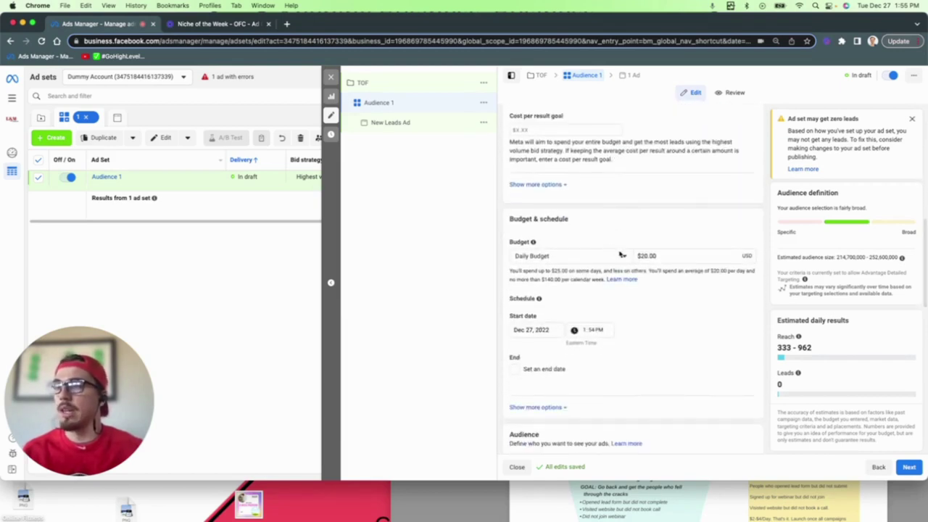
scroll(643, 261, down, 1)
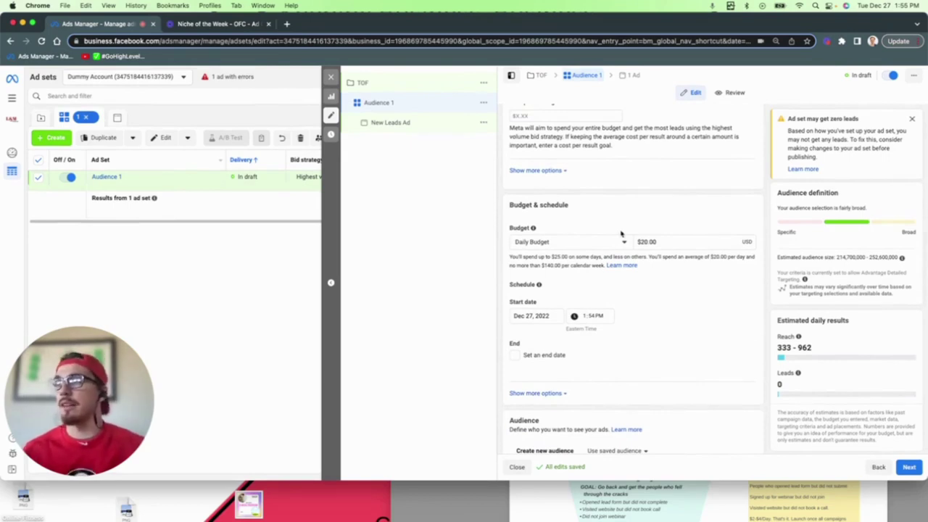
click(643, 241)
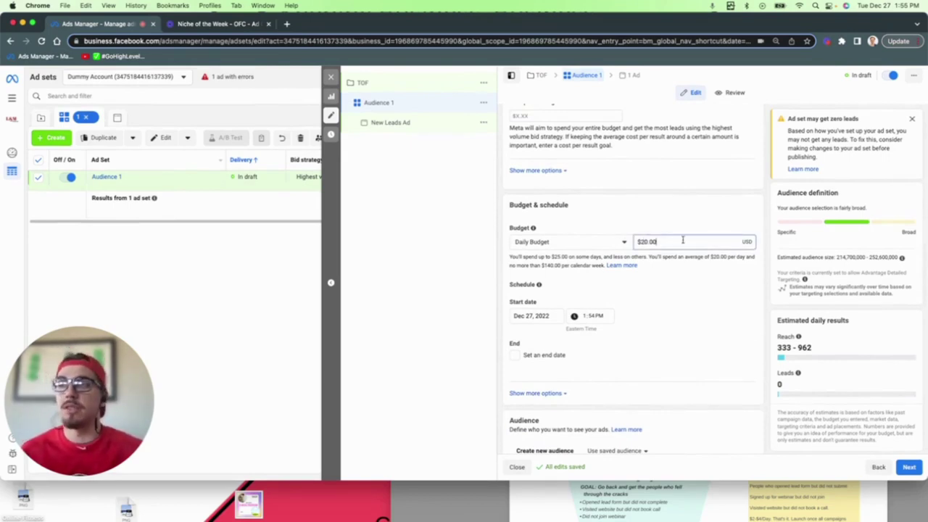
scroll(625, 306, down, 5)
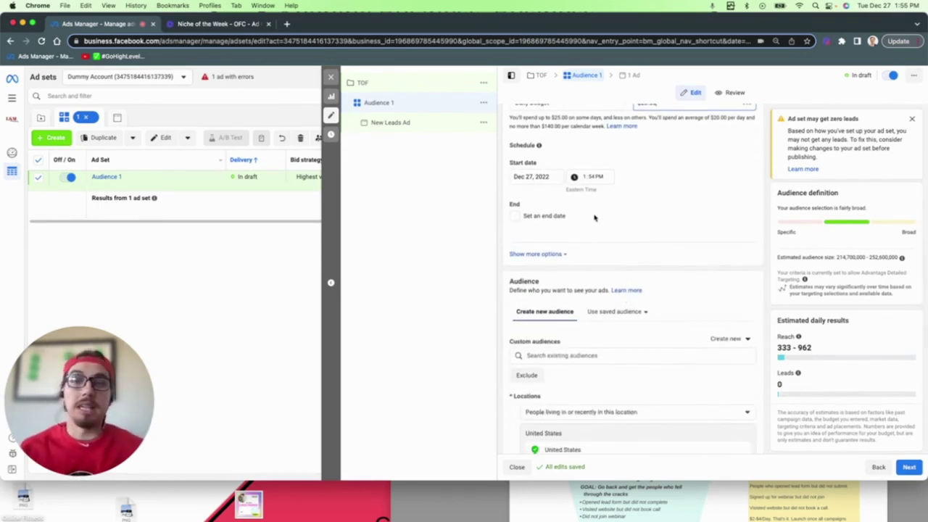
scroll(653, 202, down, 3)
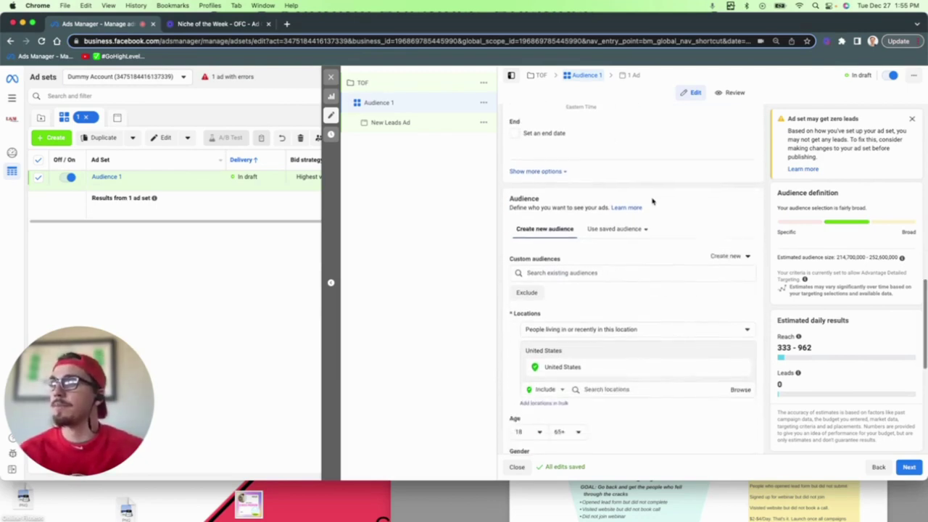
scroll(648, 217, down, 2)
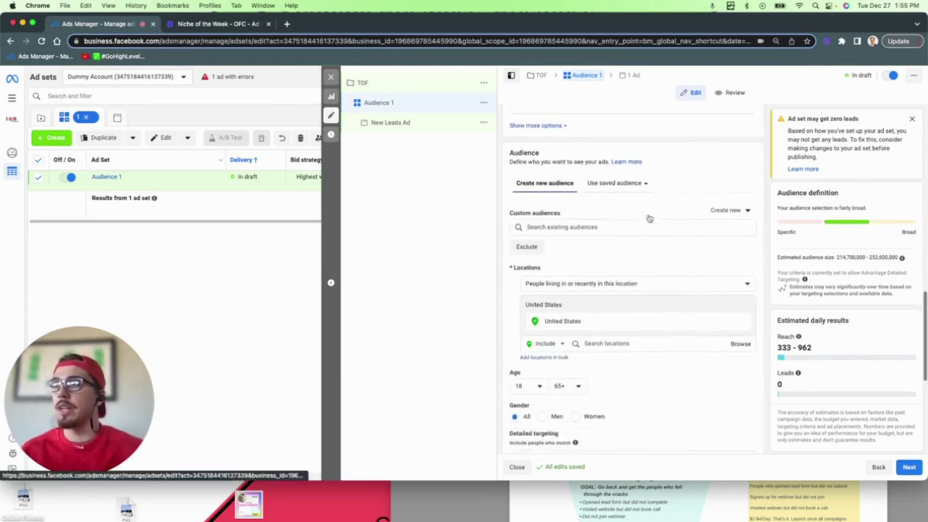
Apply the saved audience Audience 1 - 20 - 38 to the Audience 1 ad set.
click(645, 182)
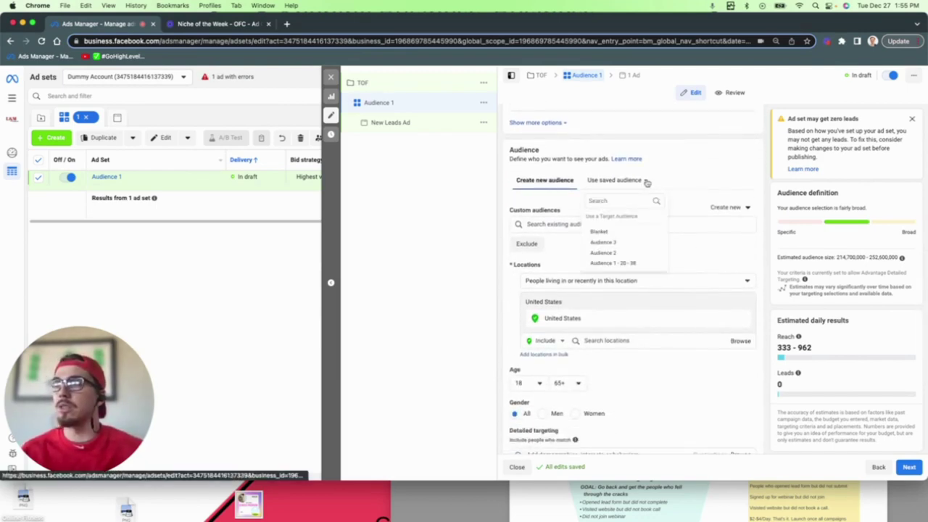
click(609, 264)
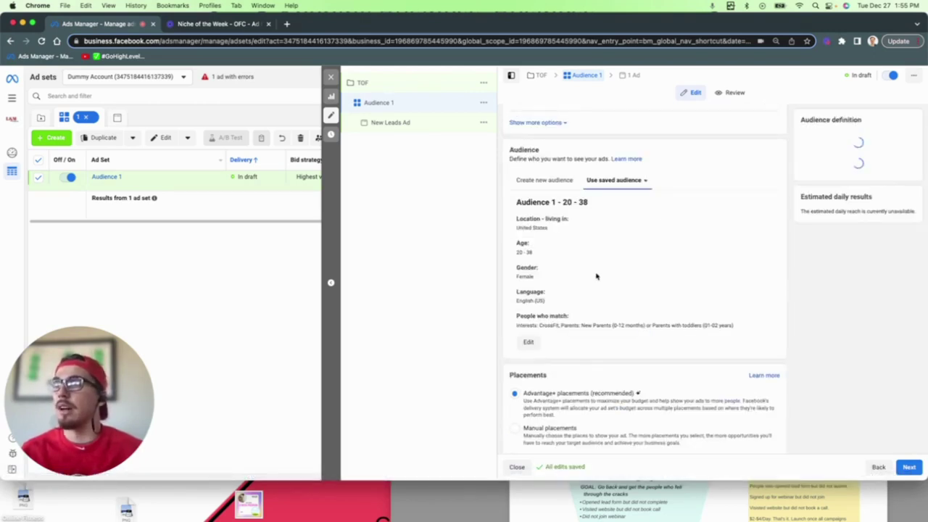
scroll(624, 275, down, 1)
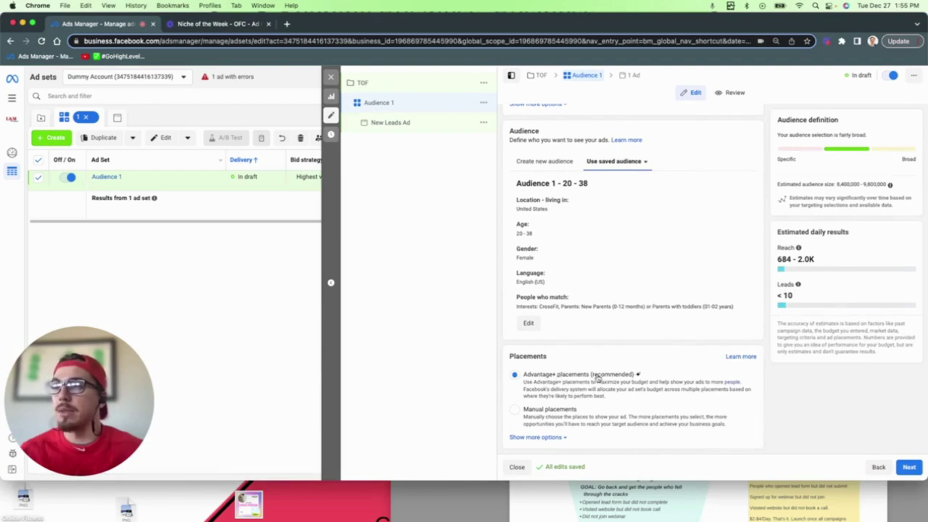
Try manual placements for the Audience 1 ad set, review the platform and placement options, and return to Advantage+ placements.
mouse_move(639, 379)
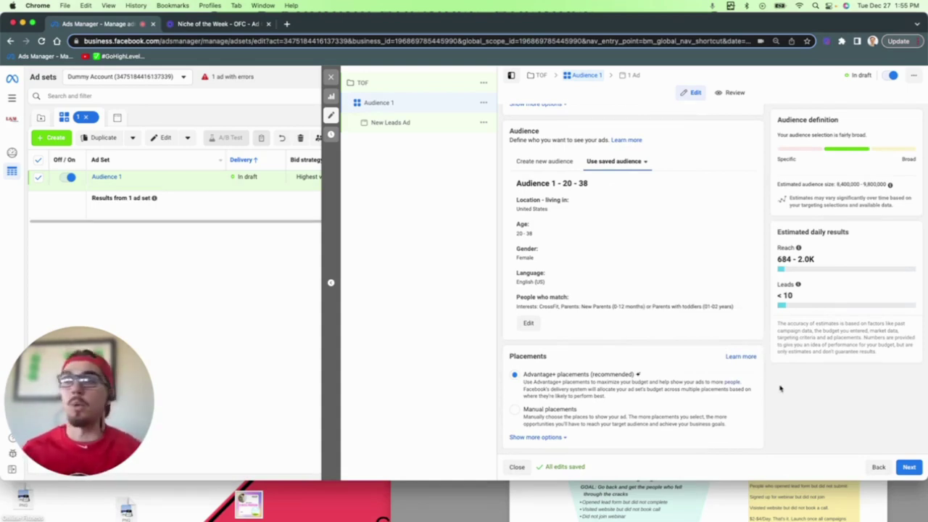
click(515, 410)
scroll(632, 405, down, 2)
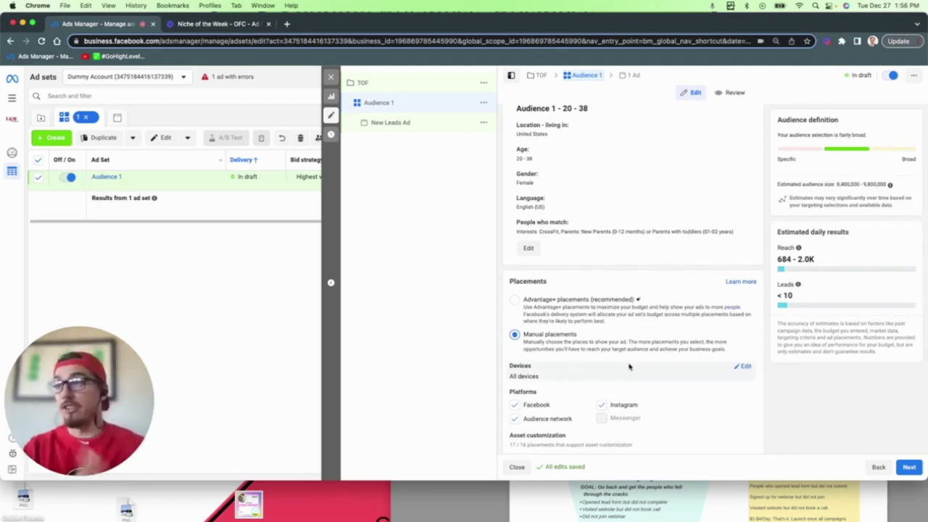
scroll(547, 368, down, 5)
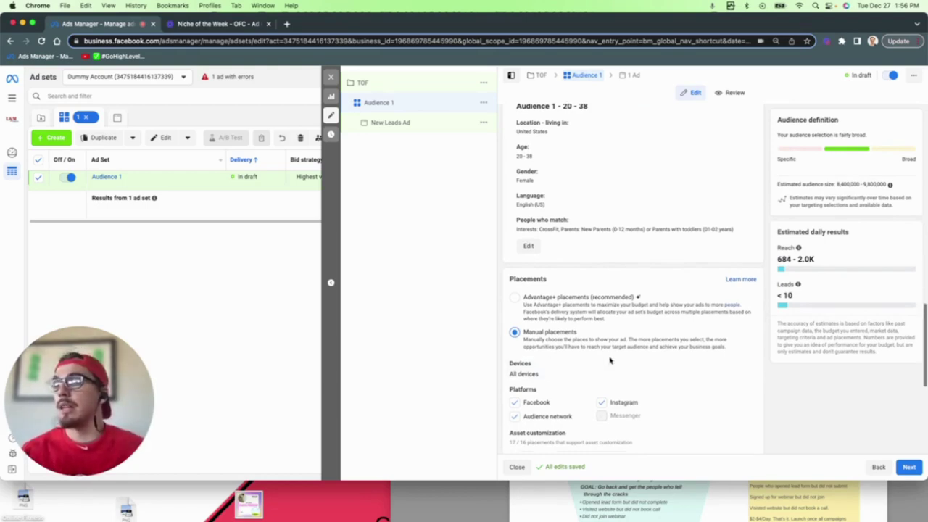
mouse_move(585, 336)
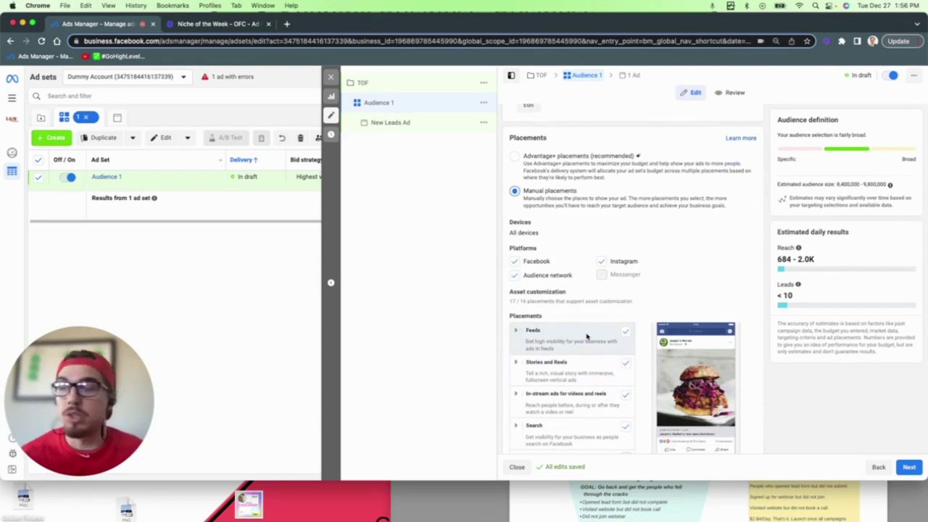
click(514, 156)
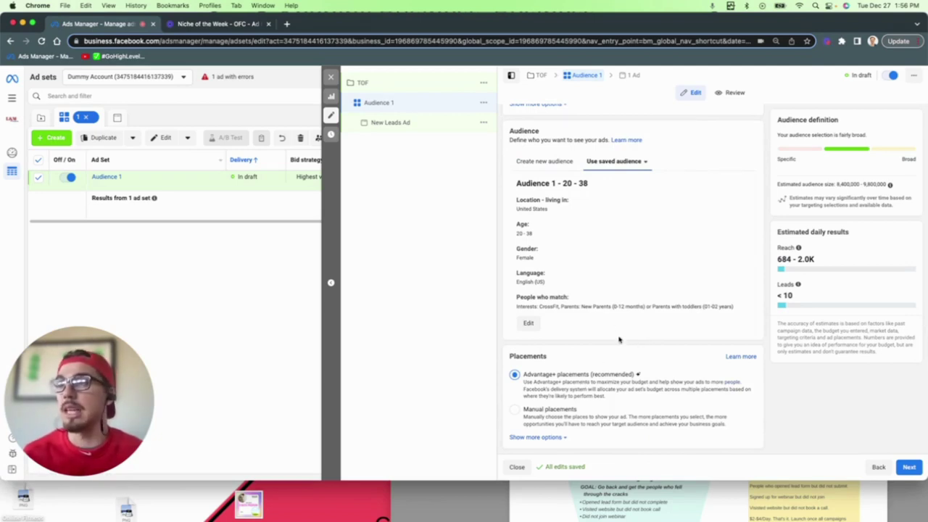
Quickly duplicate the Audience 1 ad set and rename the copy Audience 2.
scroll(826, 288, up, 1)
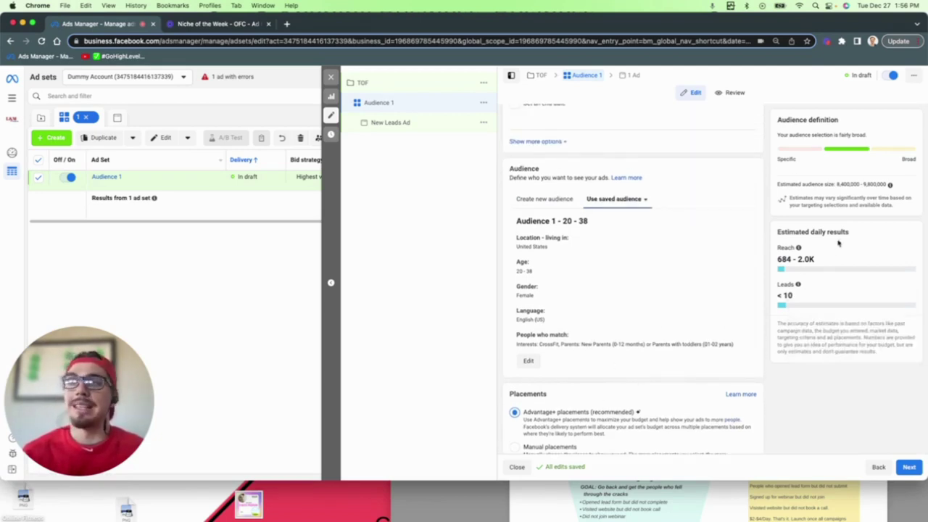
mouse_move(797, 248)
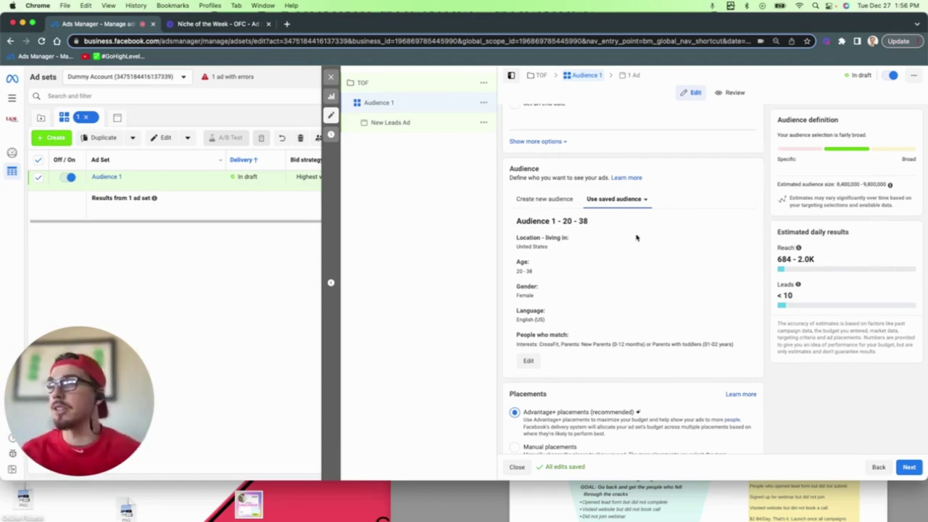
scroll(636, 236, up, 10)
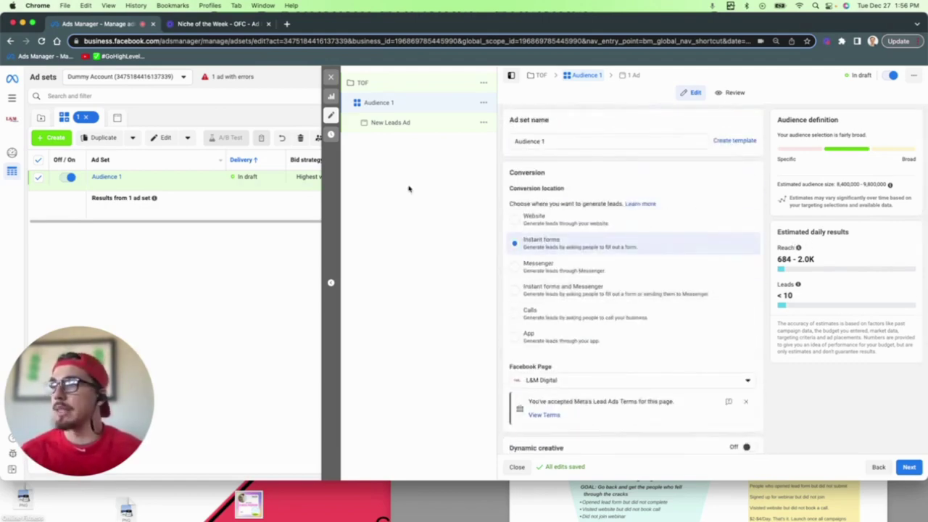
click(483, 106)
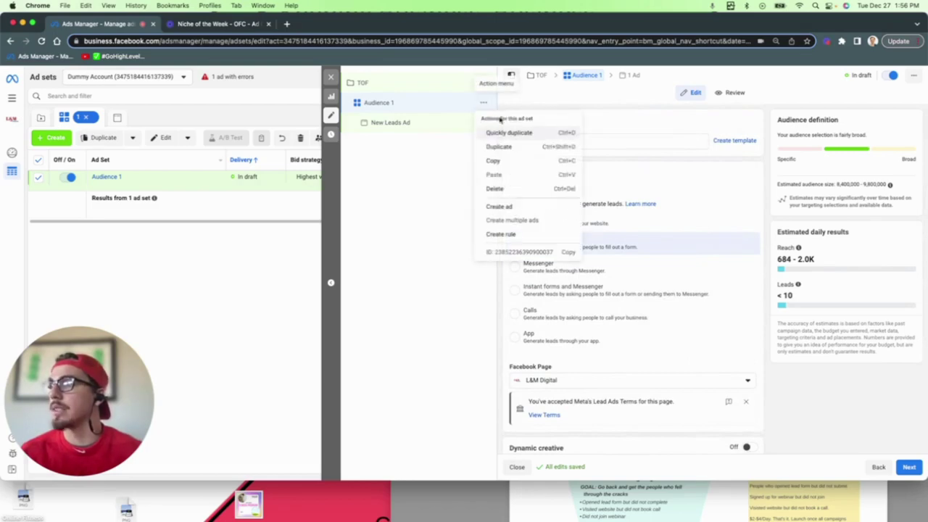
click(520, 133)
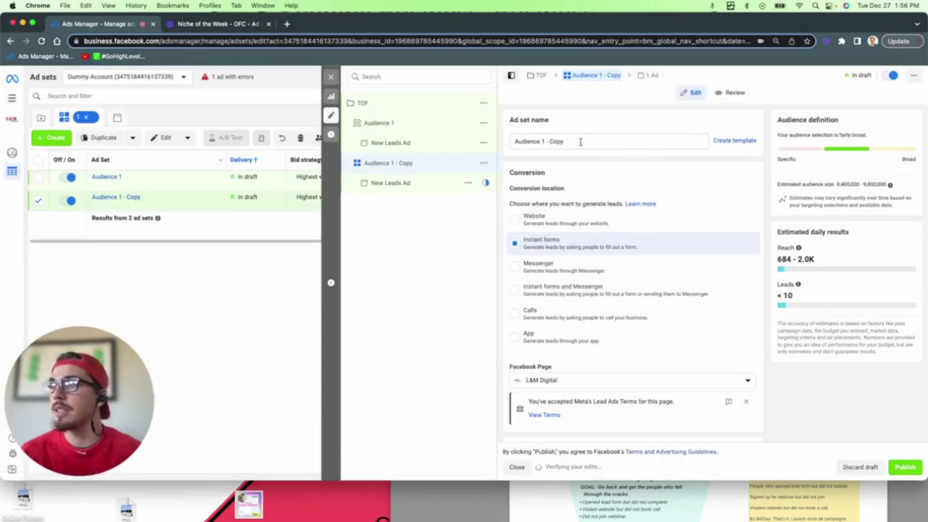
drag(580, 142, 531, 140)
key(shift+Right)
key(shift+Right)
key(shift+Right)
key(shift+Right)
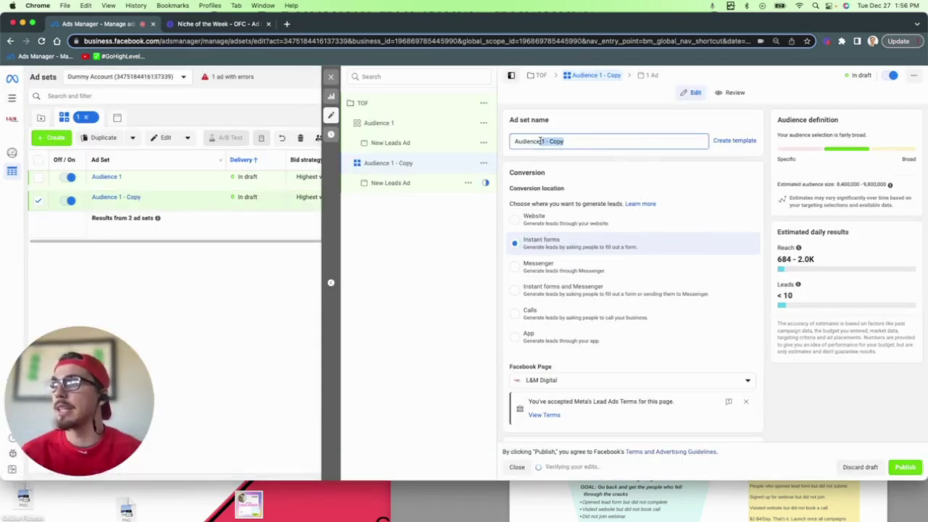
text(2)
click(587, 127)
Switch the Audience 2 ad set's targeting to the saved audience Audience 2.
scroll(655, 231, down, 15)
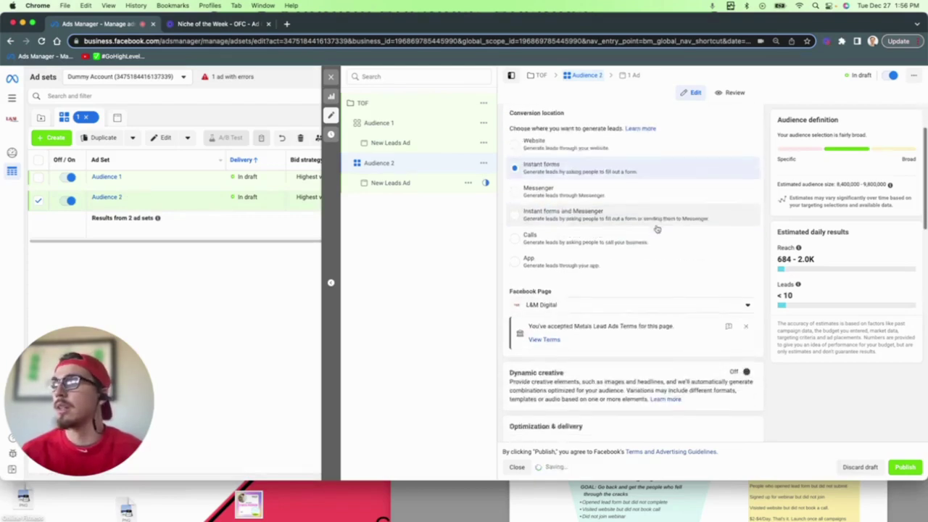
scroll(656, 231, down, 5)
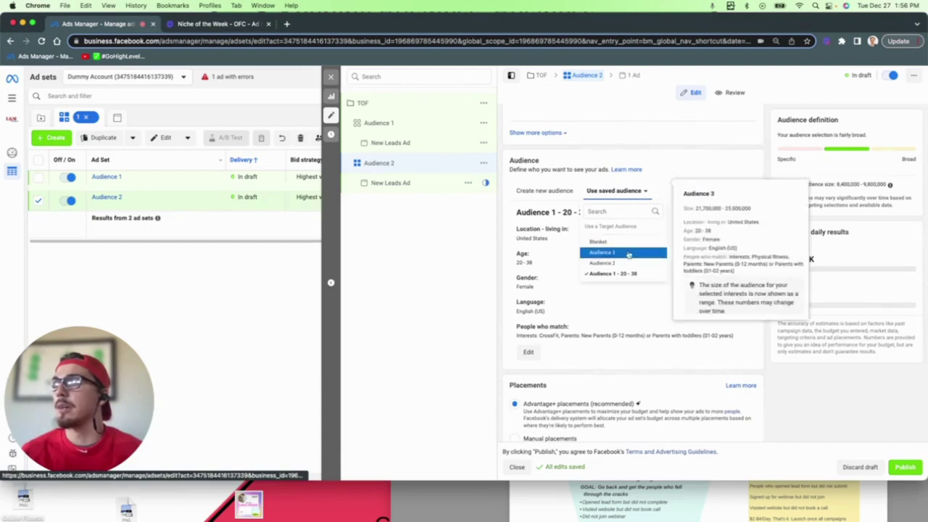
click(603, 262)
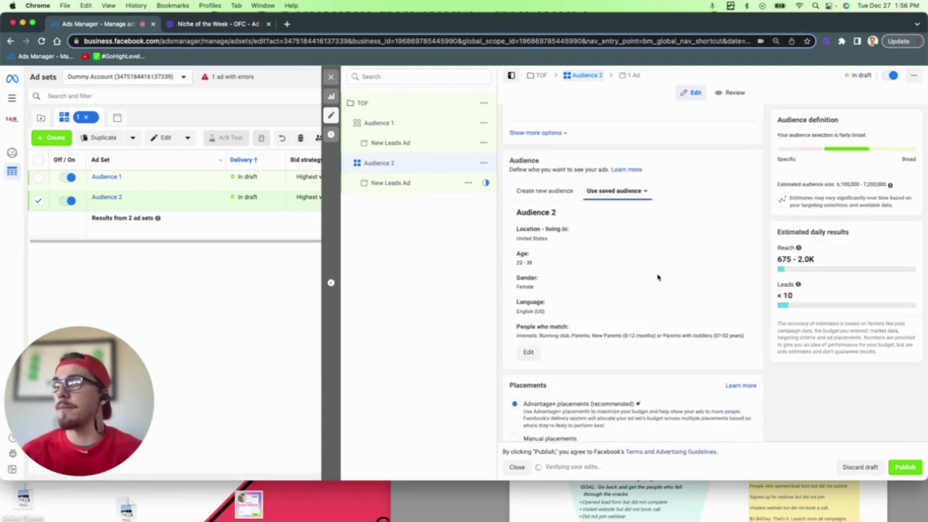
scroll(658, 275, down, 1)
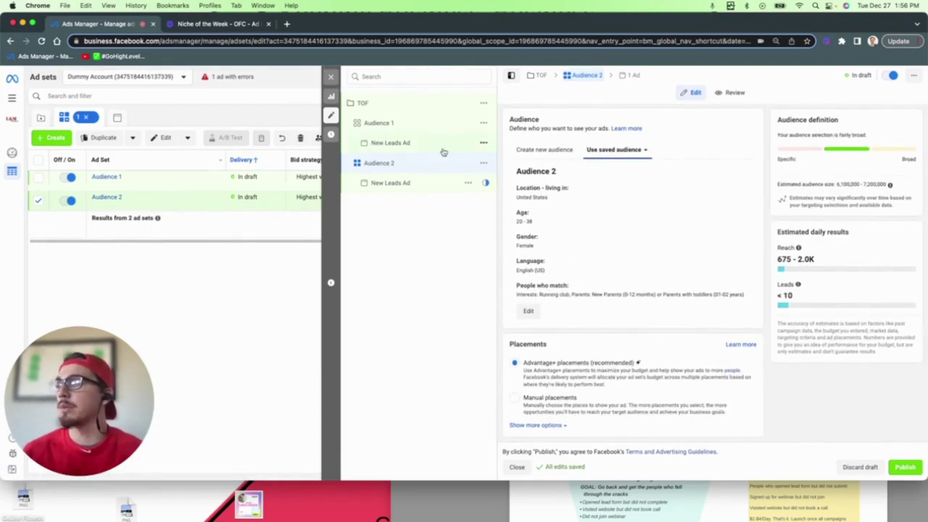
Duplicate the Audience 2 ad set and rename the copy Audience 3.
click(482, 162)
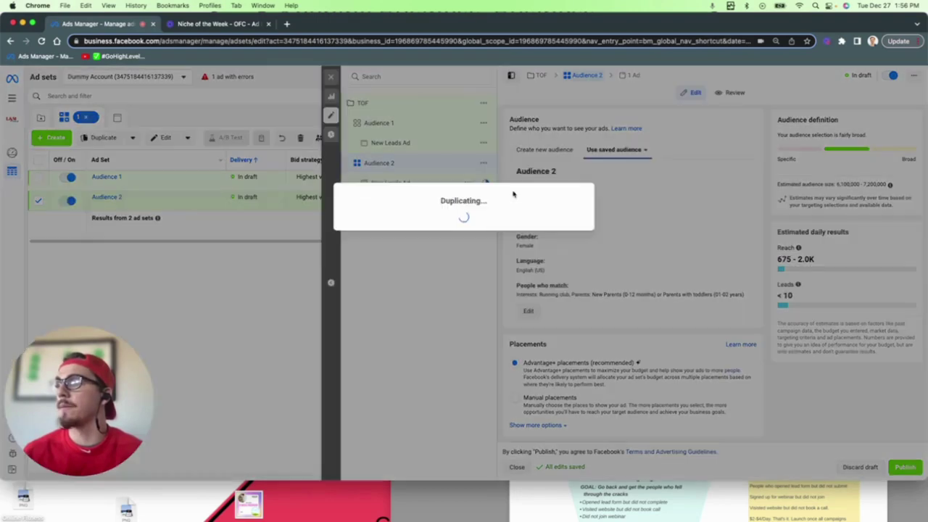
click(512, 192)
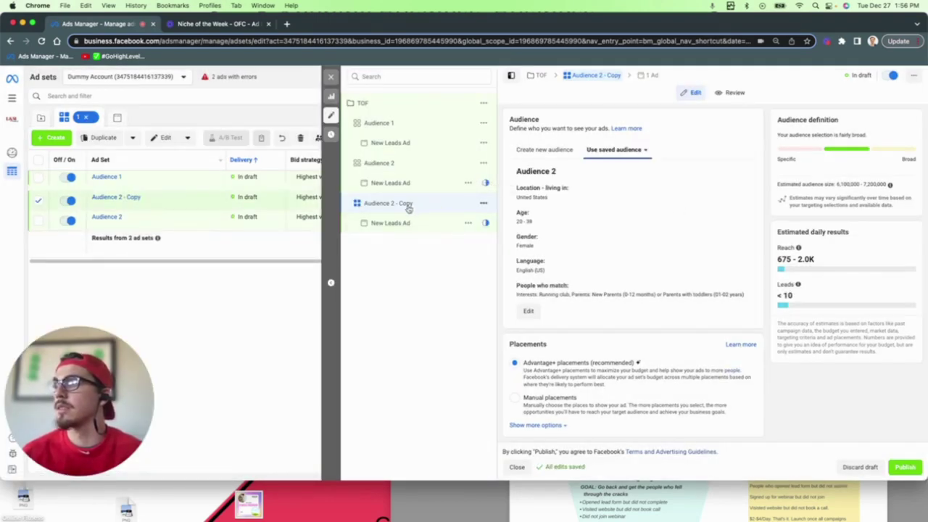
scroll(564, 194, up, 10)
drag(580, 143, 541, 143)
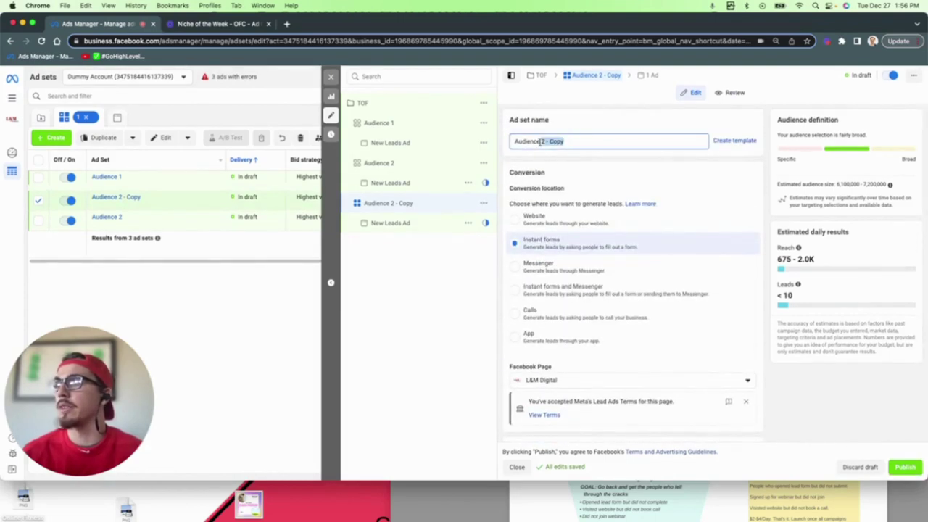
text(3)
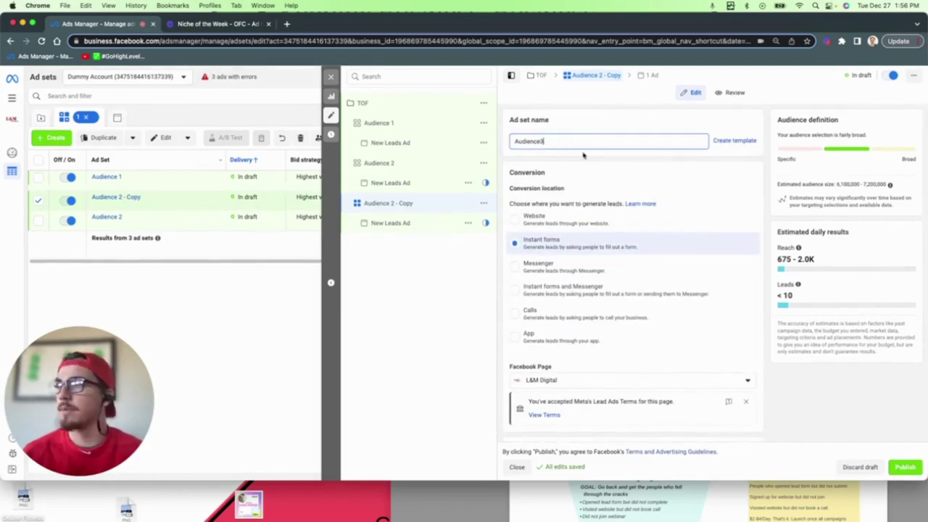
Switch the Audience 3 ad set's targeting to the saved audience Audience 3.
scroll(587, 225, down, 10)
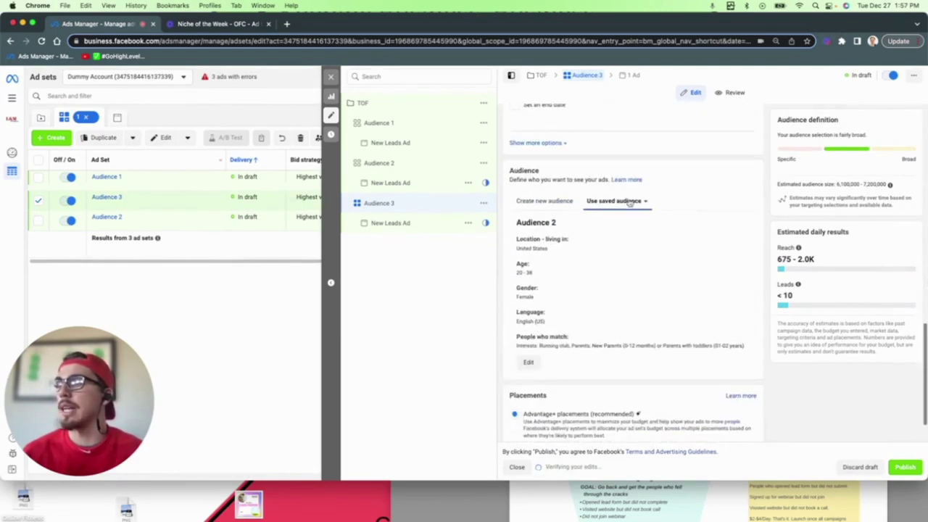
click(628, 203)
click(620, 264)
scroll(620, 266, down, 2)
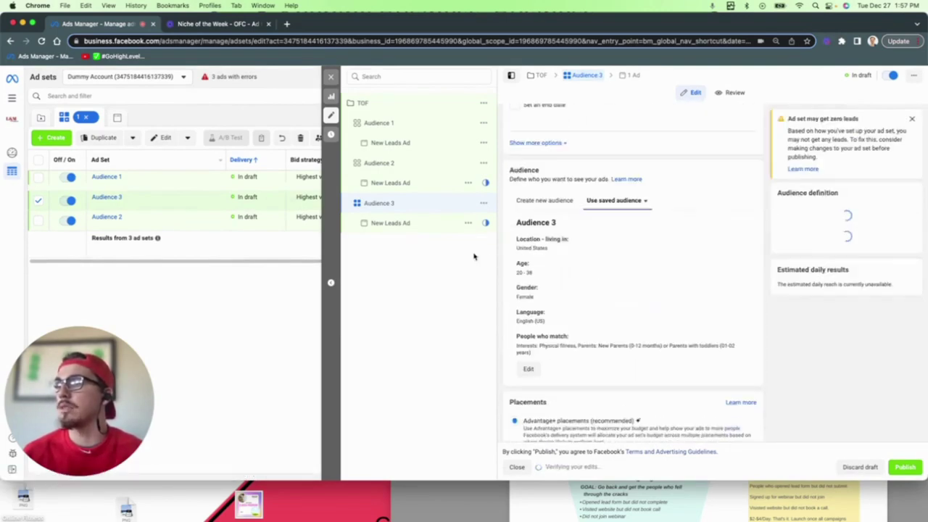
Duplicate the Audience 3 ad set and rename the copy blanket.
click(469, 184)
click(532, 234)
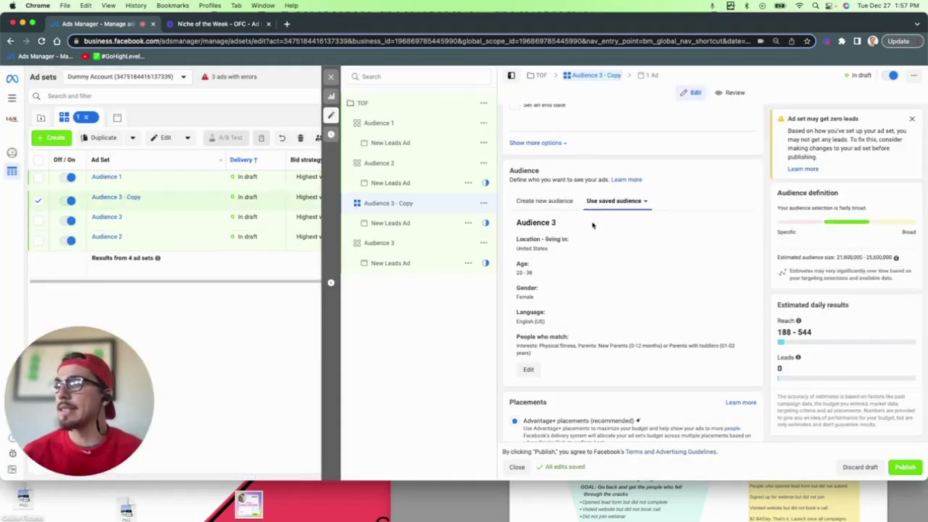
drag(565, 142, 509, 142)
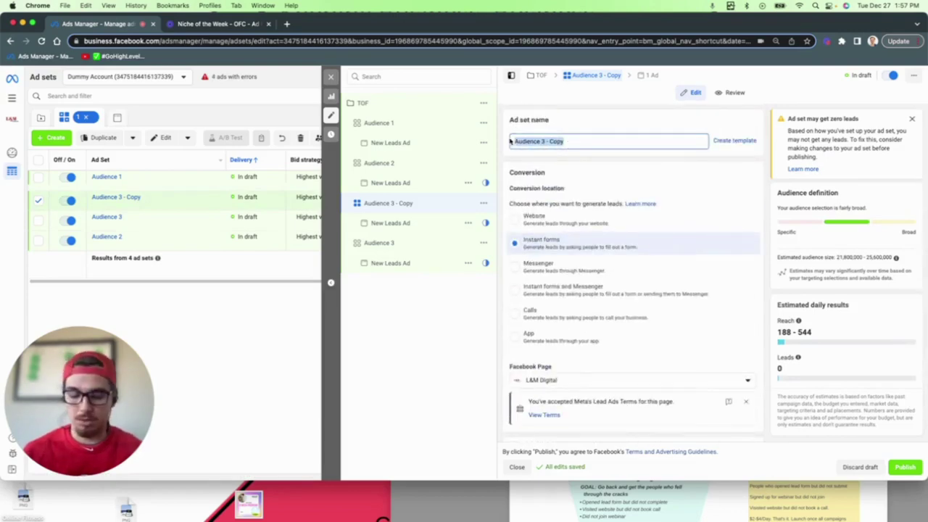
text(blanket)
Switch the blanket ad set's targeting to the saved audience Blanket.
scroll(641, 217, down, 10)
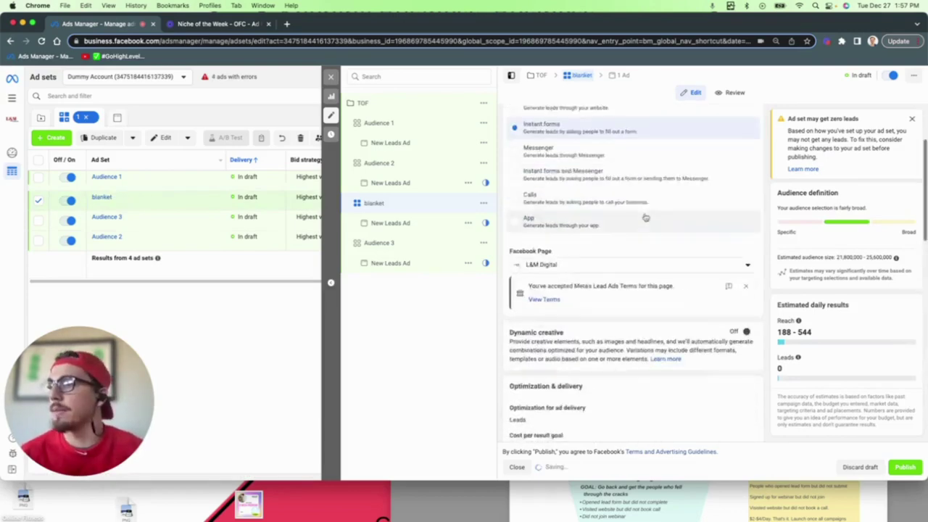
click(637, 255)
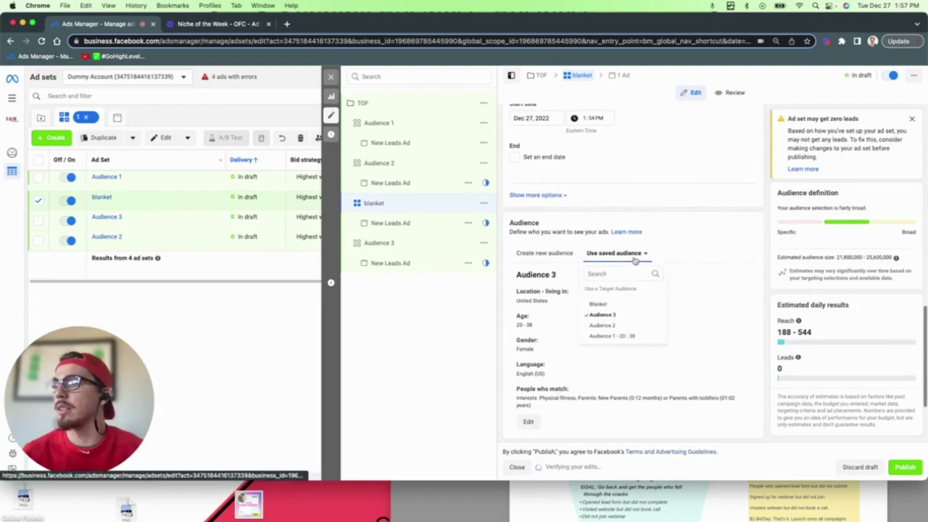
click(613, 304)
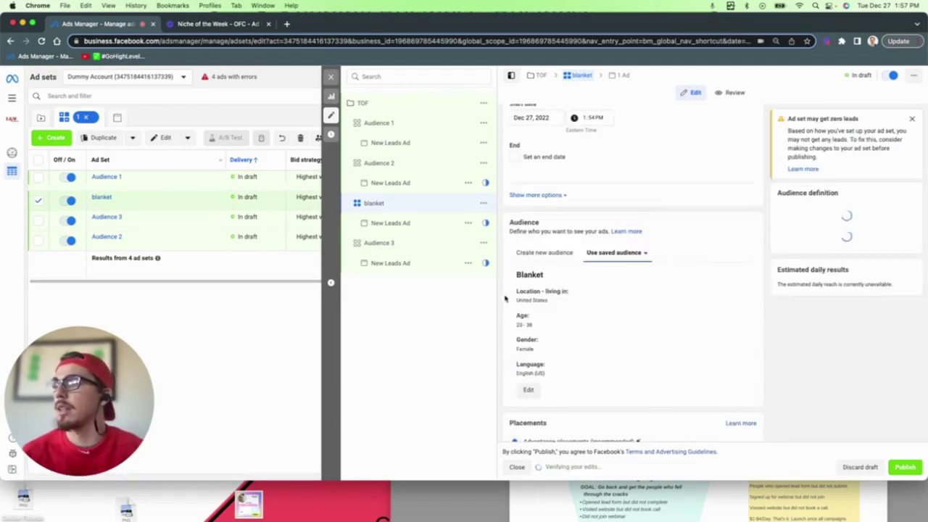
Examine the blanket ad set's audience, placements, lead-delivery notice and daily budget without changing them.
scroll(693, 300, down, 3)
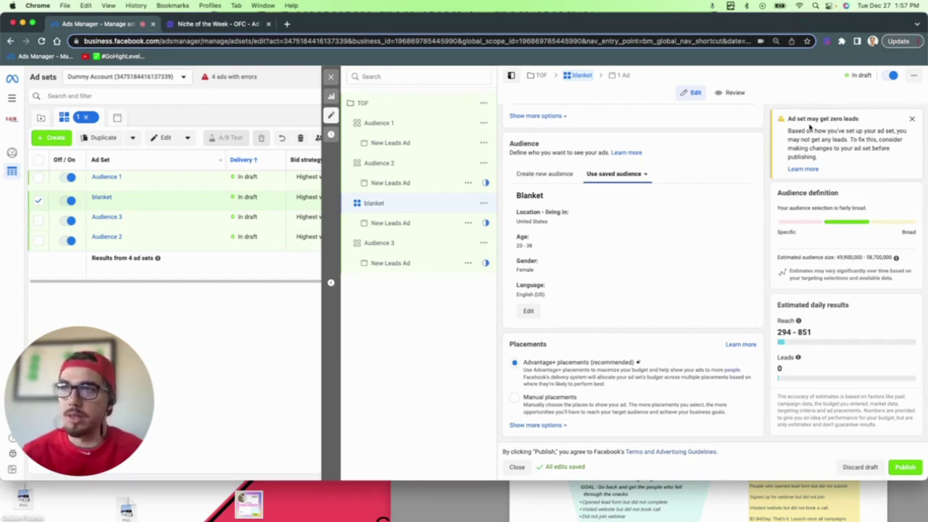
scroll(810, 127, up, 2)
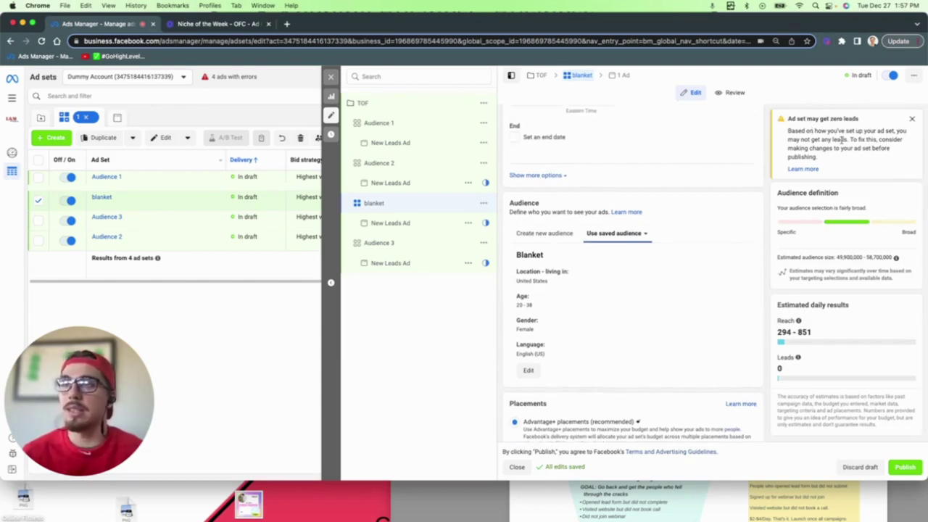
scroll(844, 142, up, 10)
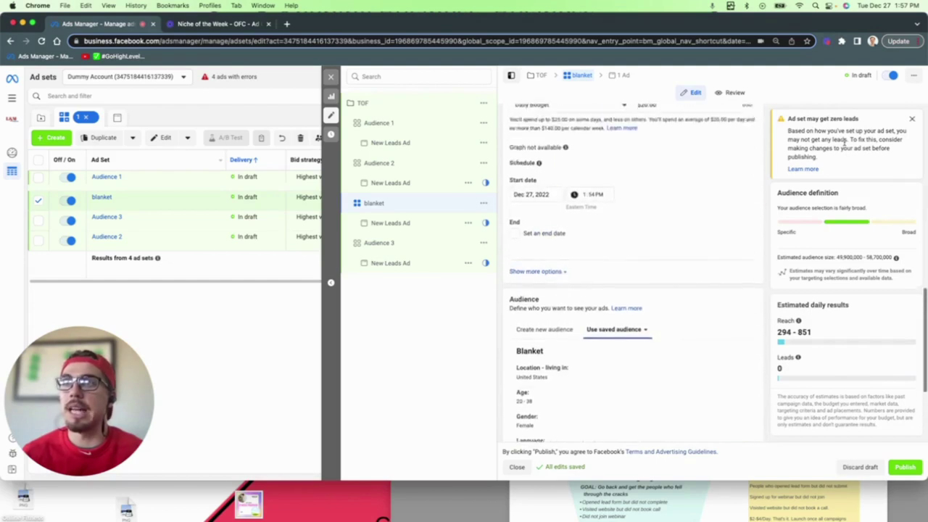
click(650, 308)
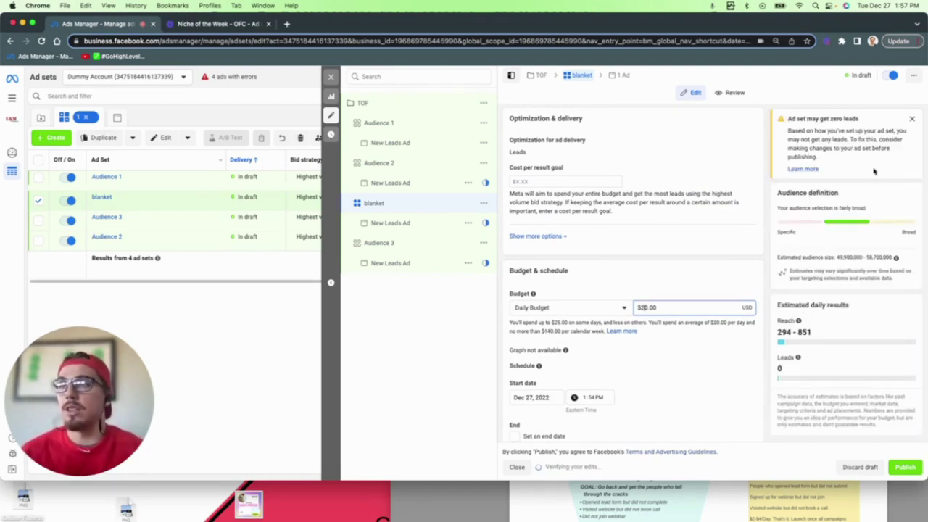
click(852, 136)
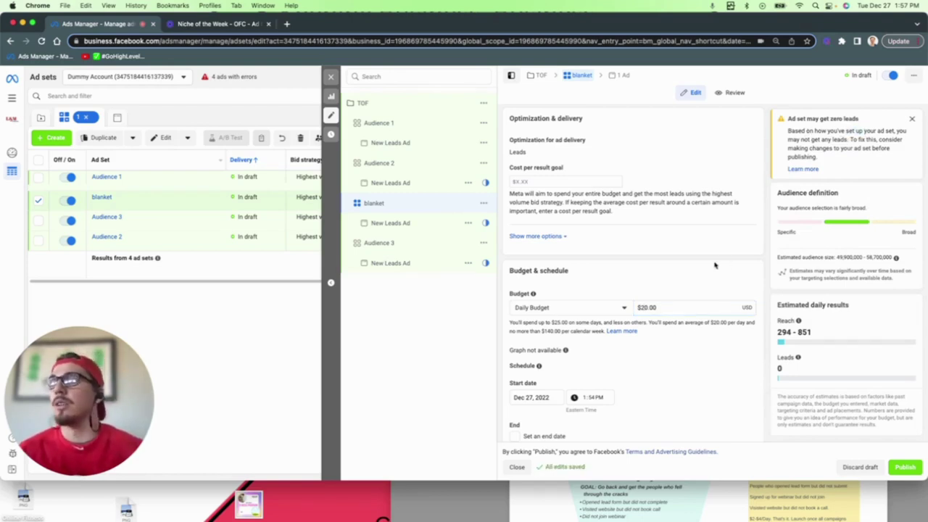
Open the ad under the Audience 1 ad set and set its Instagram account to lmdigitalteam.
click(423, 142)
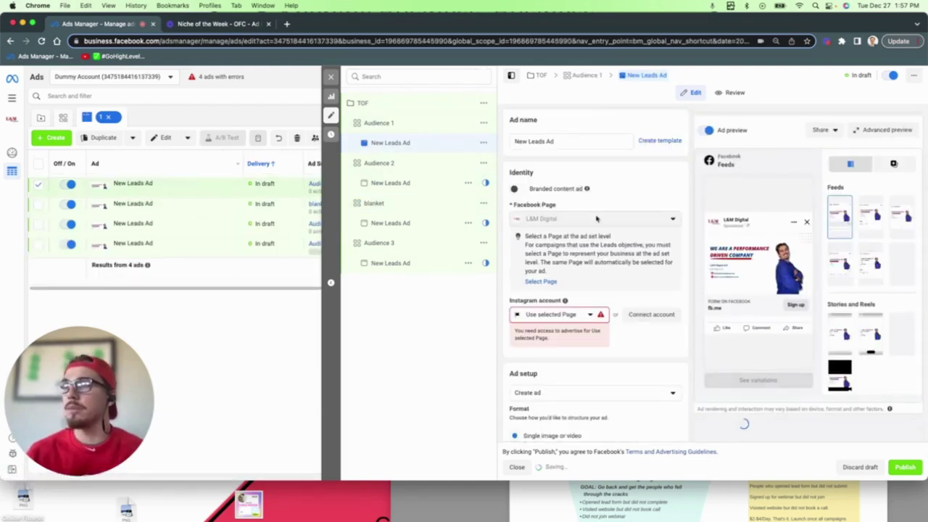
click(570, 315)
click(569, 342)
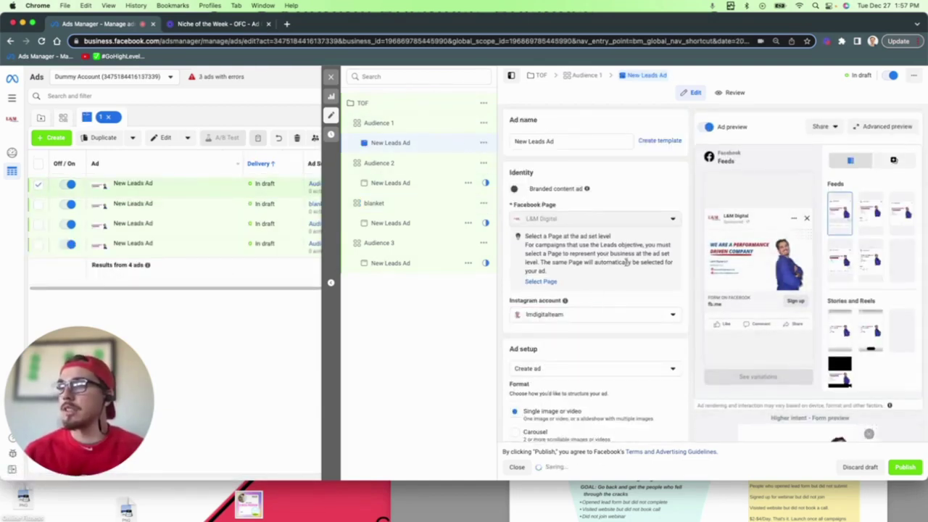
Rename the ad as Audience 1 ad, correcting the misspelled word in the name.
click(544, 142)
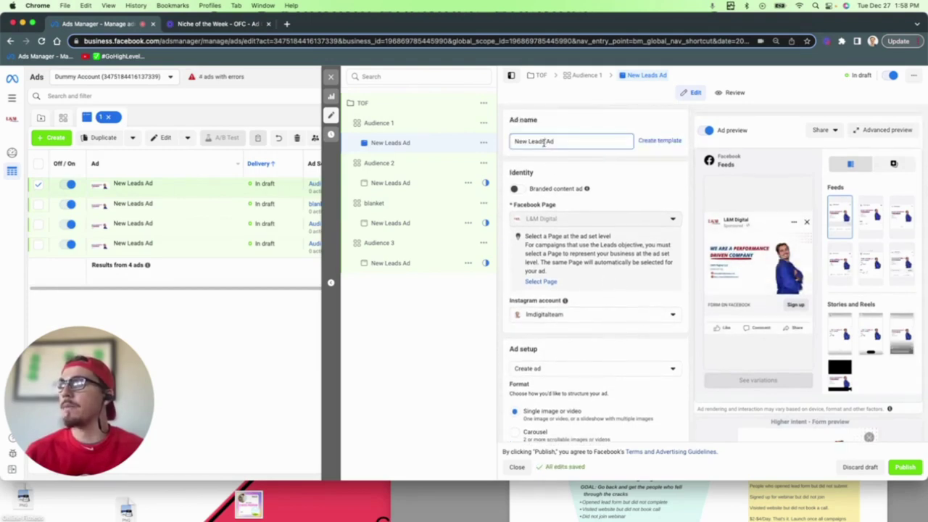
triple_click(544, 142)
text(Audience 1 ad)
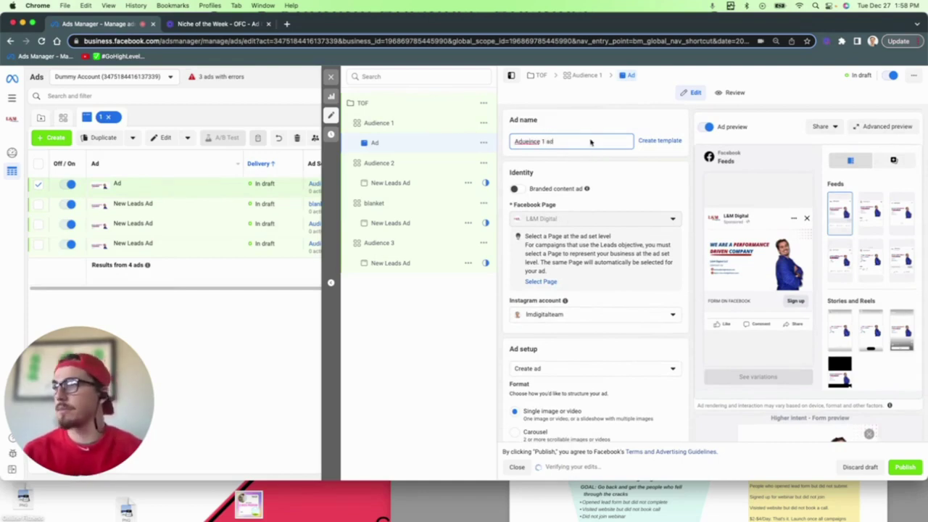
right_click(540, 142)
click(548, 146)
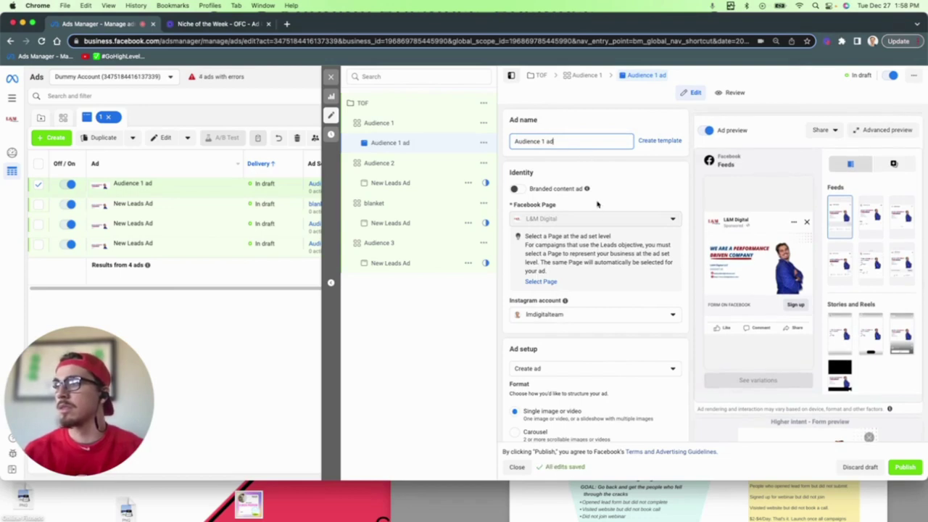
Turn off multi-advertiser ads in the Audience 1 ad's setup.
scroll(597, 204, down, 3)
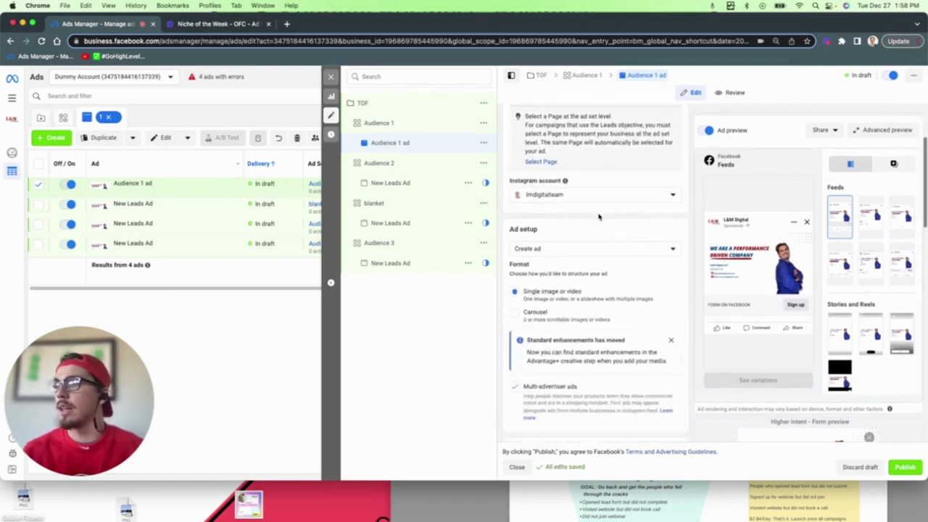
scroll(598, 216, down, 3)
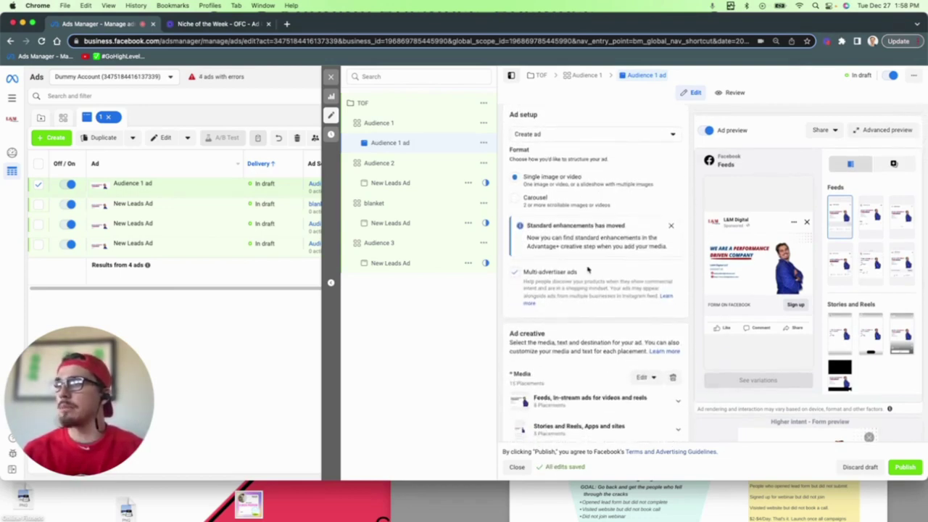
click(514, 273)
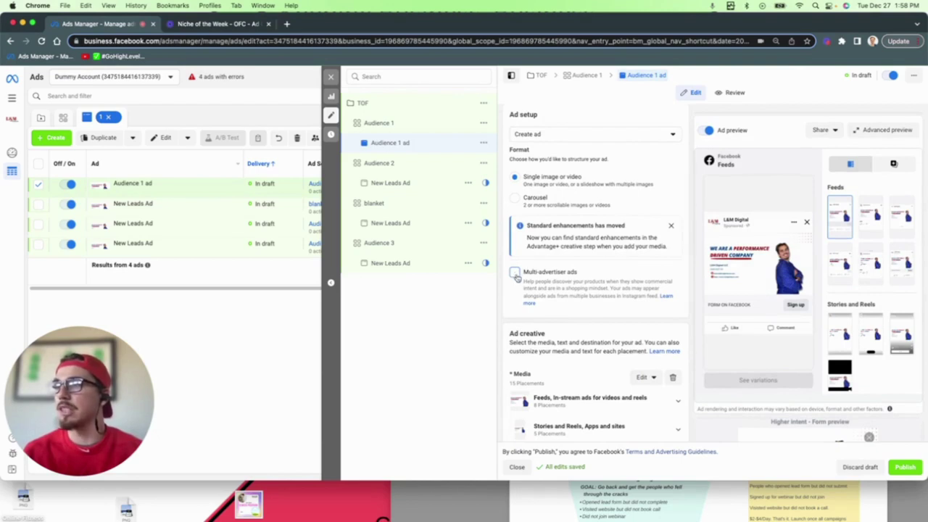
Remove the existing media from the Audience 1 ad's creative.
scroll(609, 217, down, 5)
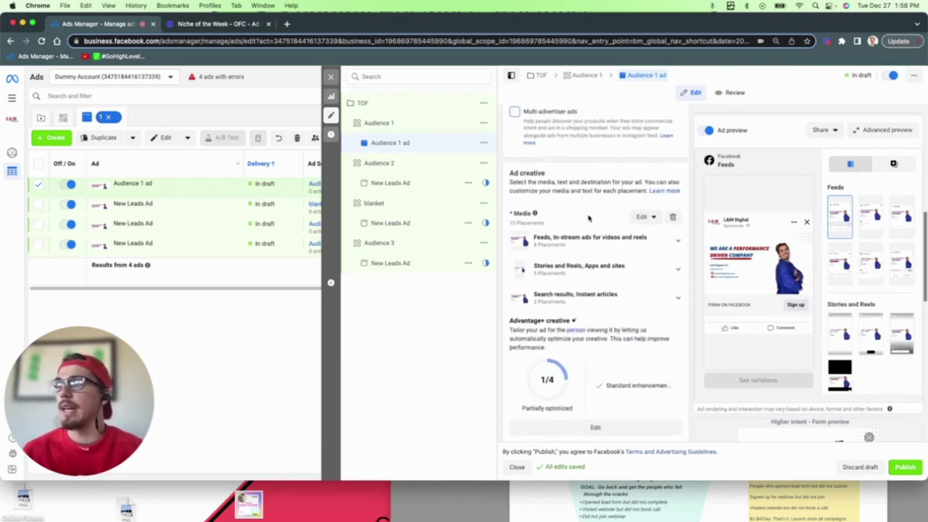
scroll(598, 241, down, 1)
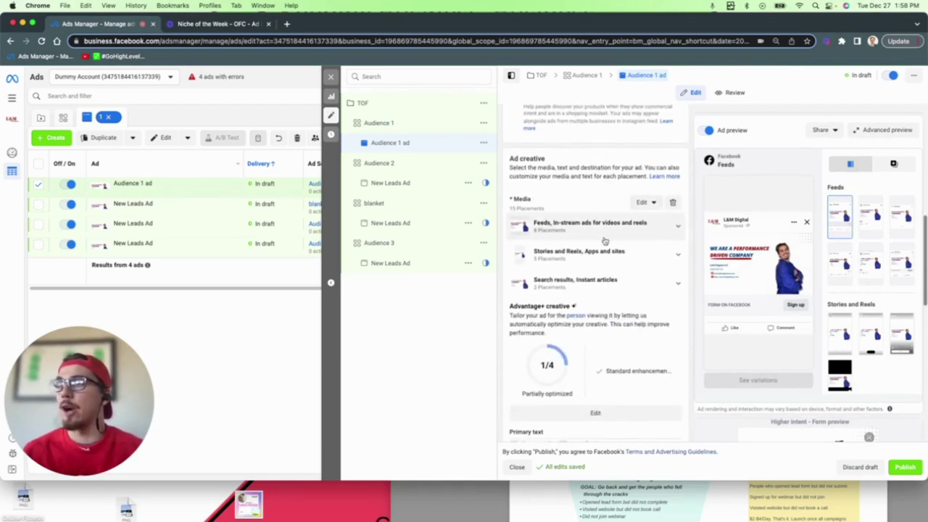
click(673, 203)
Upload the three Online Fitness images from the desktop and use the 1152 × 2048 one as the ad's image.
click(559, 215)
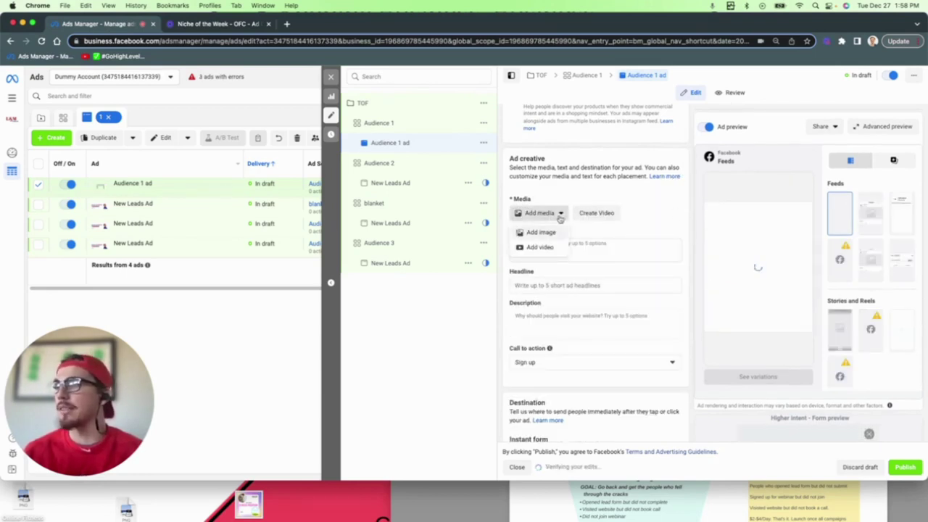
click(550, 232)
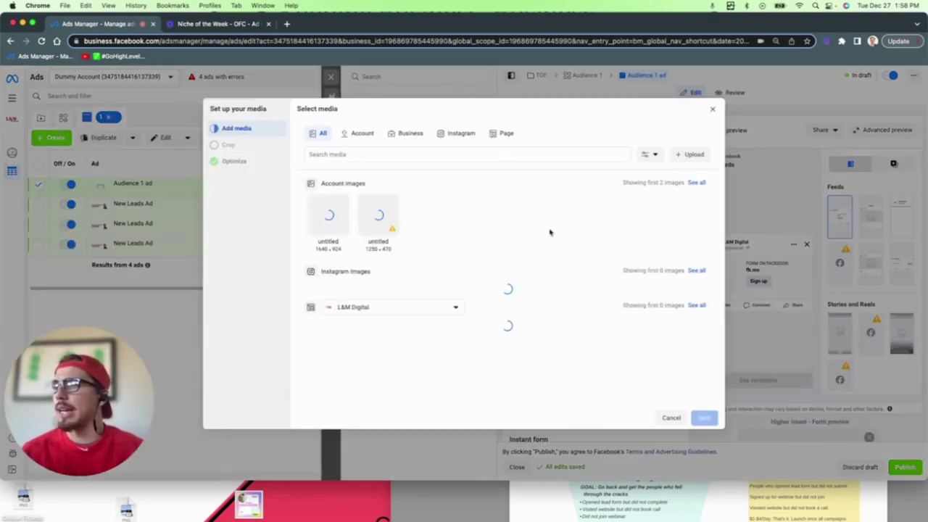
drag(248, 502, 369, 218)
drag(126, 508, 100, 473)
drag(23, 499, 399, 308)
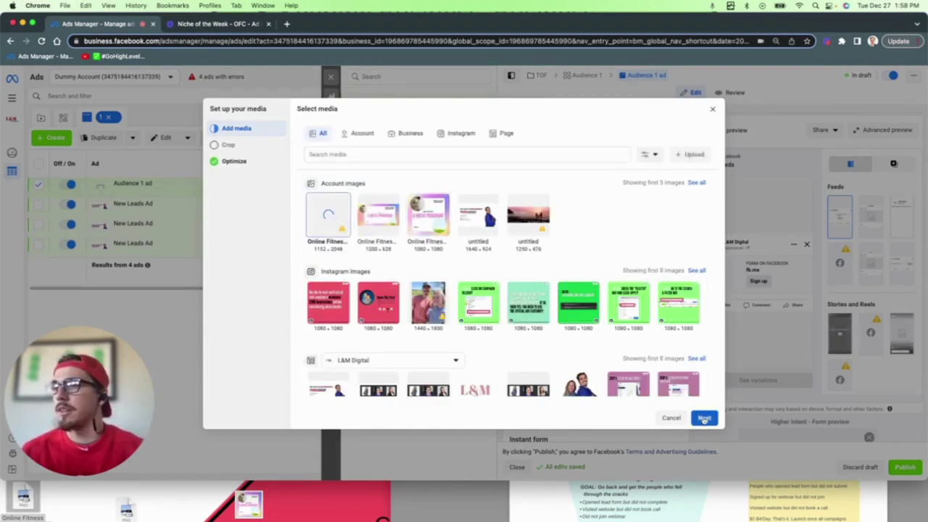
click(702, 417)
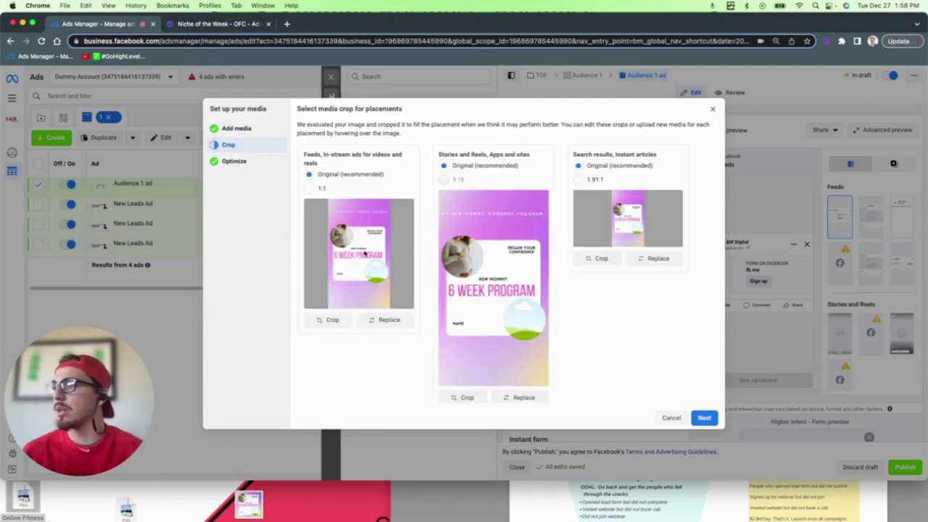
Replace the image for feeds and in-stream placements with the 1080 × 1080 Online Fitness image.
click(383, 320)
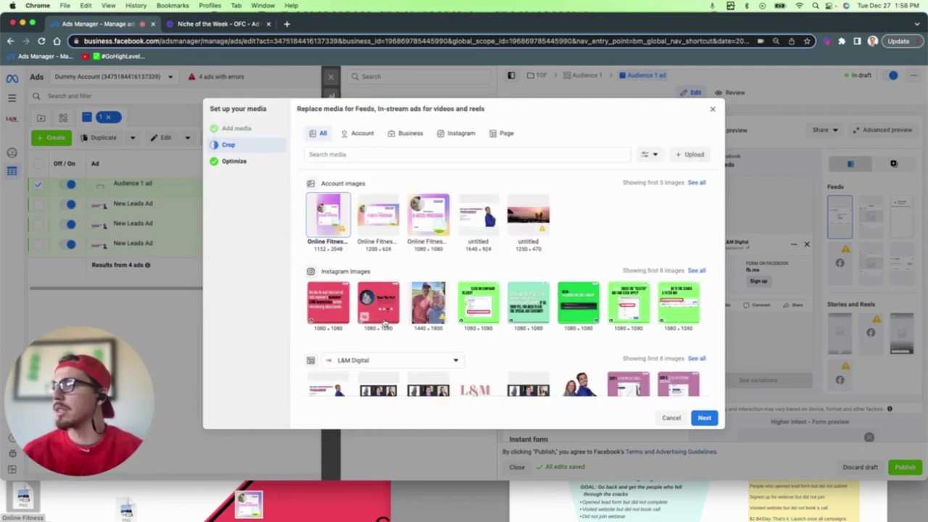
click(429, 217)
click(704, 418)
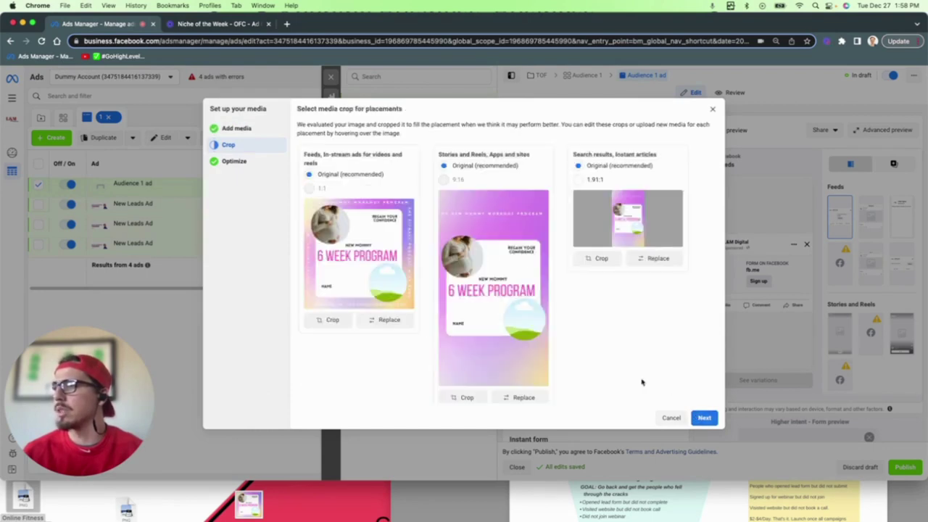
Replace the search results and instant articles image with the 1200 × 628 version, and finish the media setup with standard enhancements on.
click(655, 258)
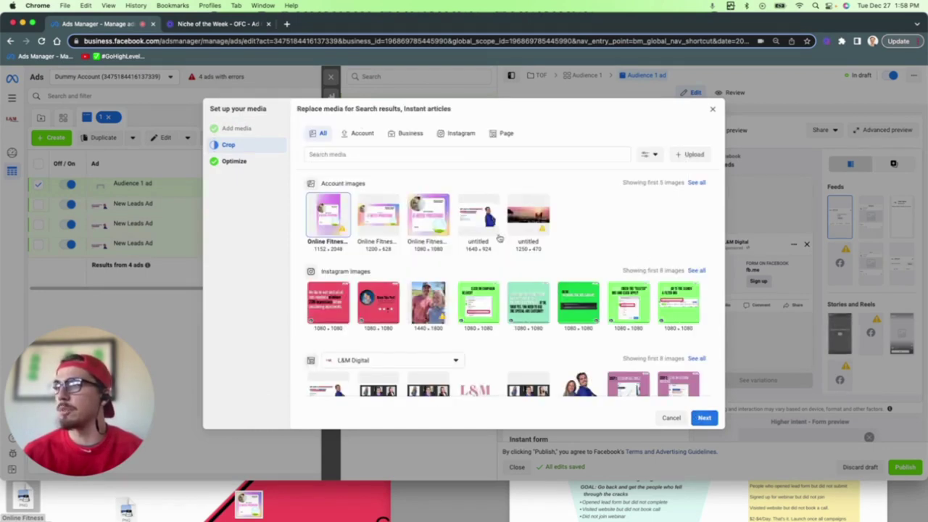
click(704, 418)
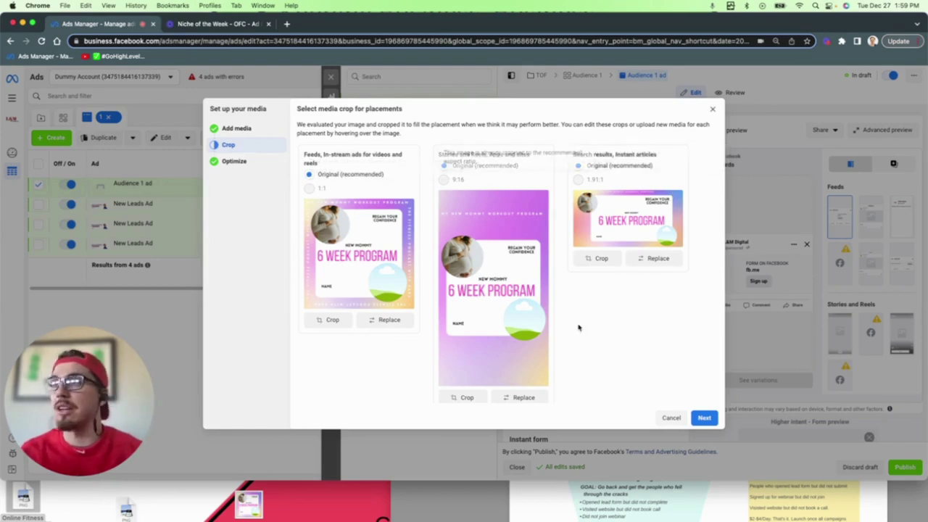
click(704, 417)
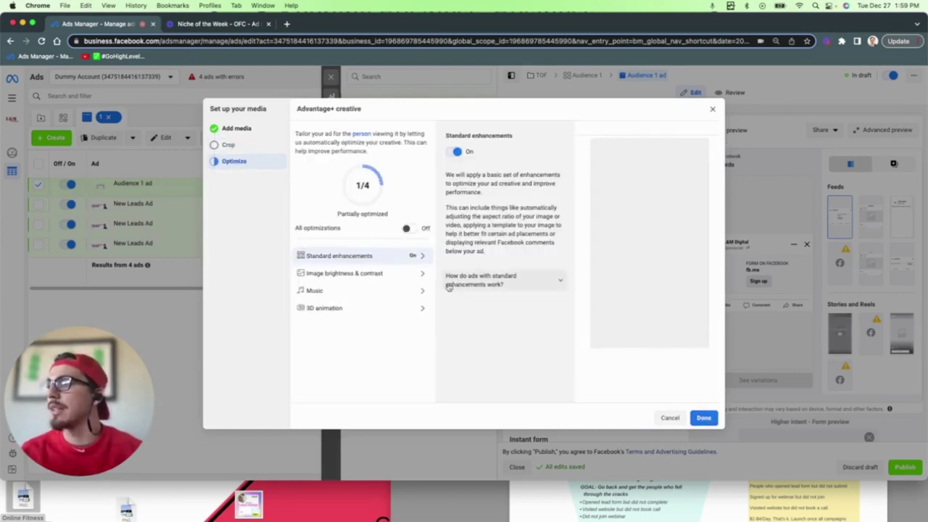
click(702, 420)
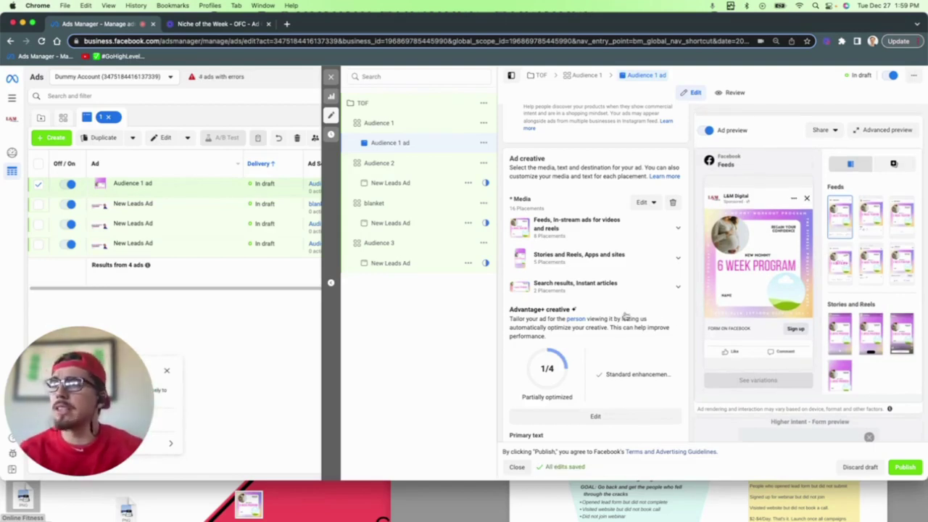
Enter "Buy my program" as the ad's primary text and "Click here to learn more" as its headline.
scroll(623, 317, down, 5)
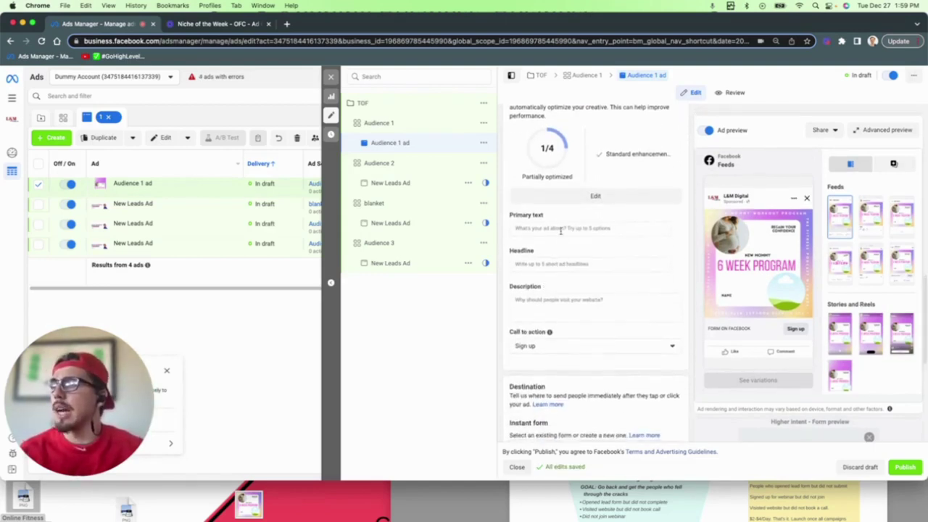
click(560, 231)
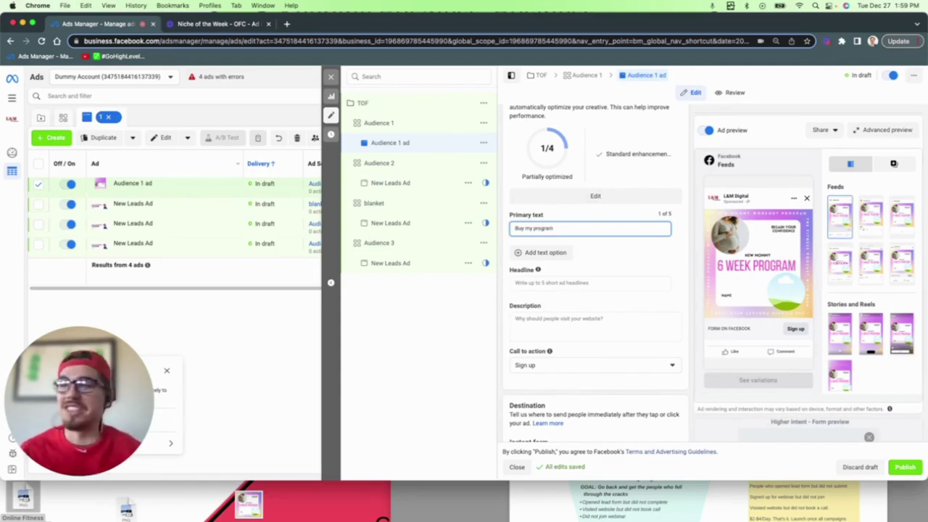
click(570, 283)
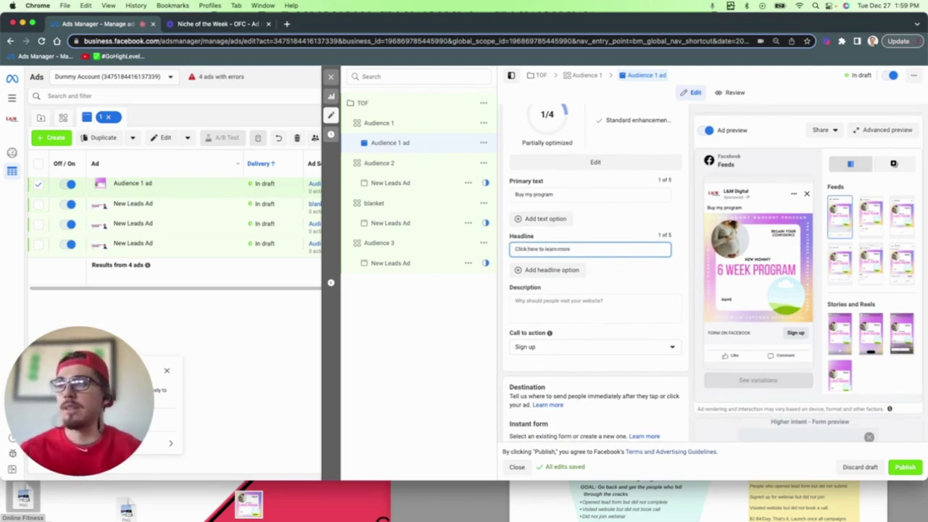
triple_click(587, 248)
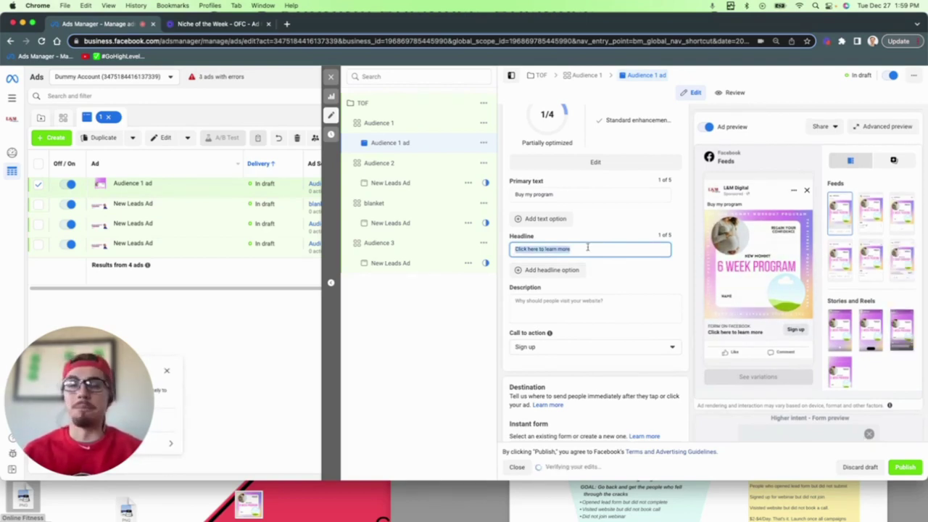
click(567, 255)
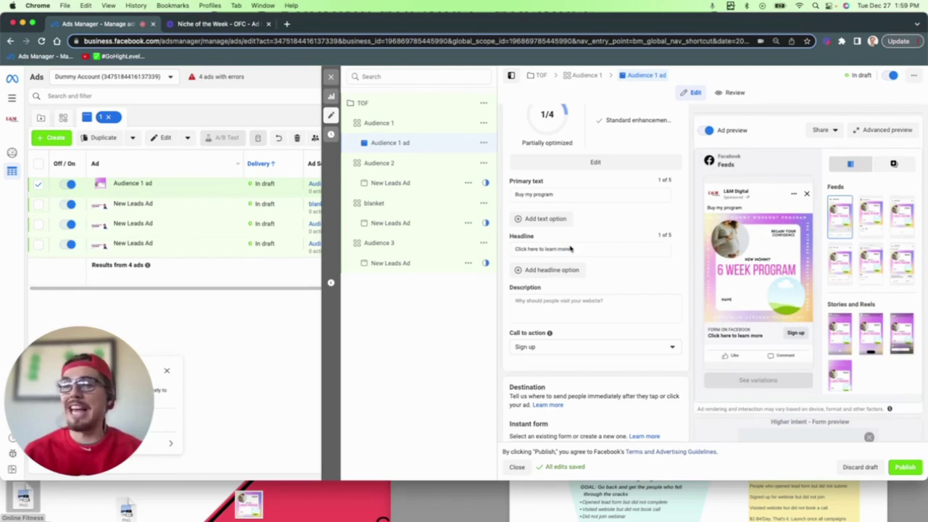
click(568, 249)
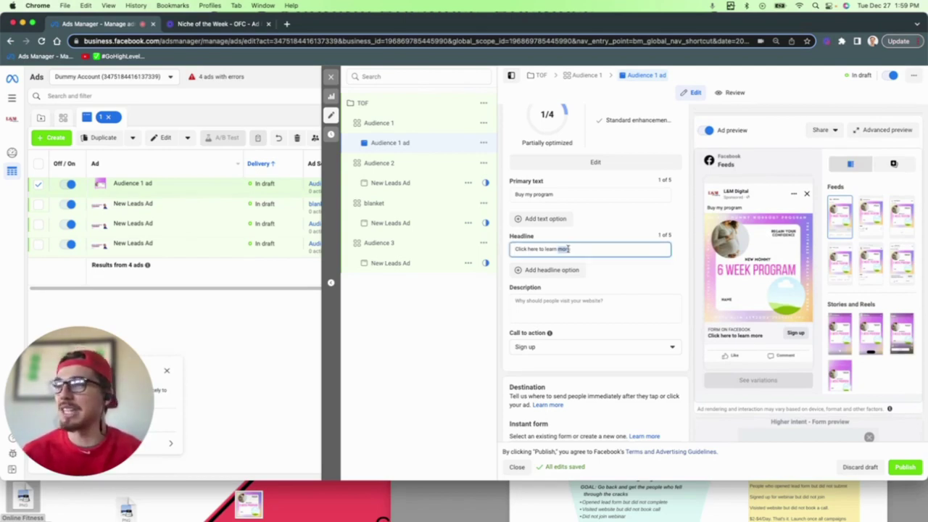
Try "testing" as the ad's description, check where it appears in the preview, and clear it again.
click(588, 302)
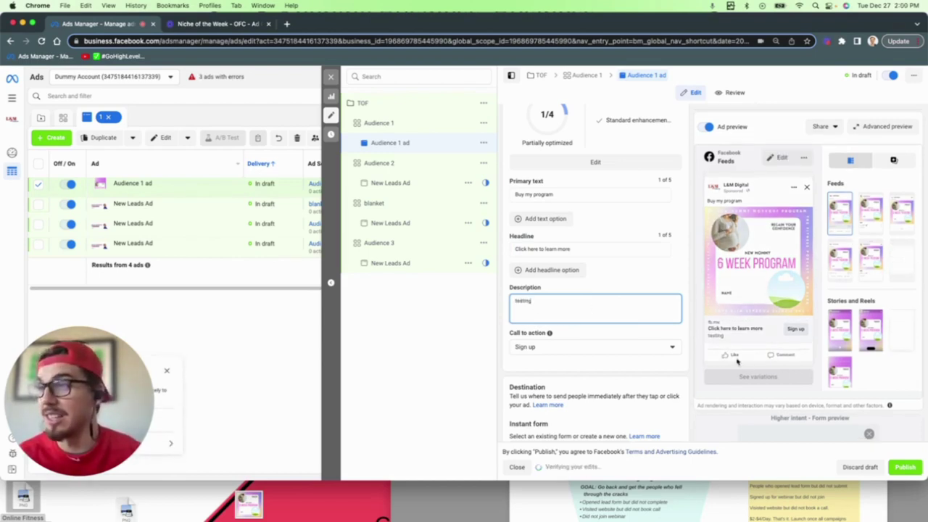
double_click(565, 306)
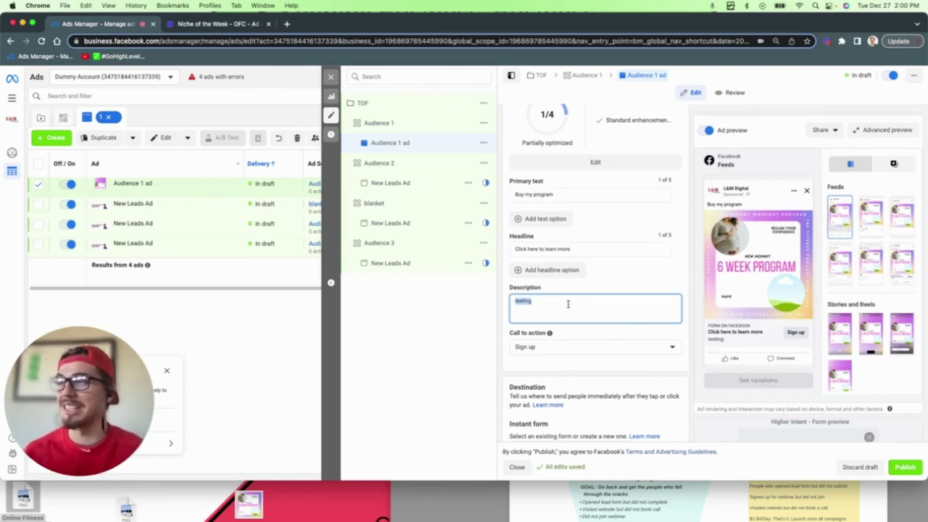
click(582, 248)
double_click(575, 305)
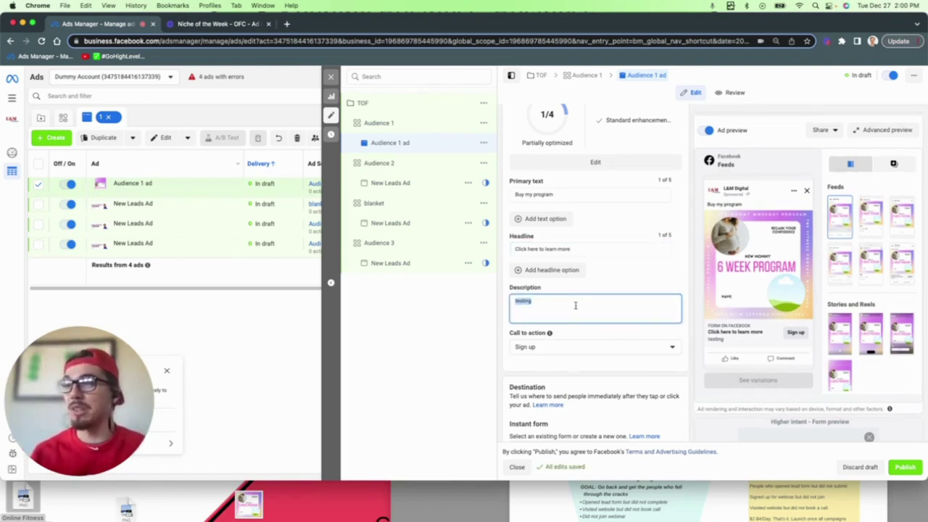
key(BackSpace)
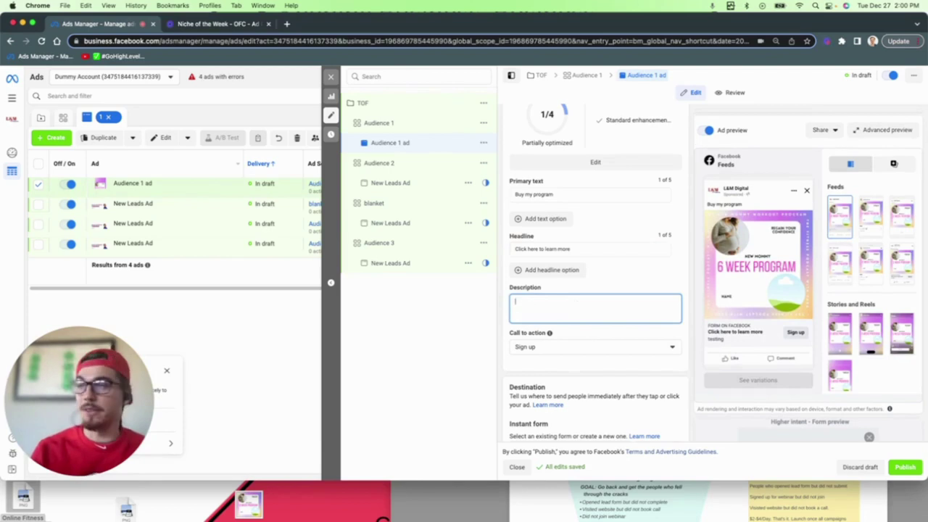
Set the Audience 1 ad's call to action to Download.
click(580, 347)
scroll(671, 335, down, 1)
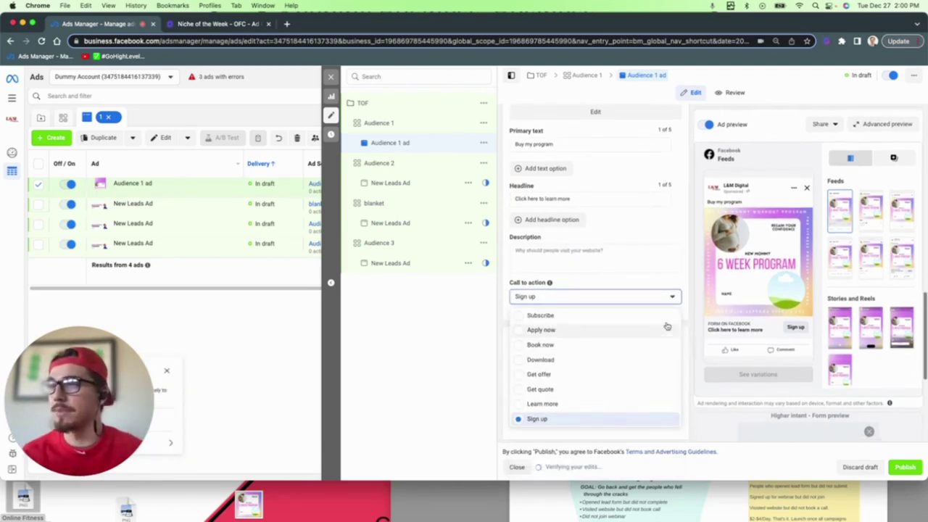
key(Up)
key(Up)
key(Up)
key(Up)
key(Return)
Examine the ad's destination settings and the instant forms available for it.
scroll(647, 290, down, 2)
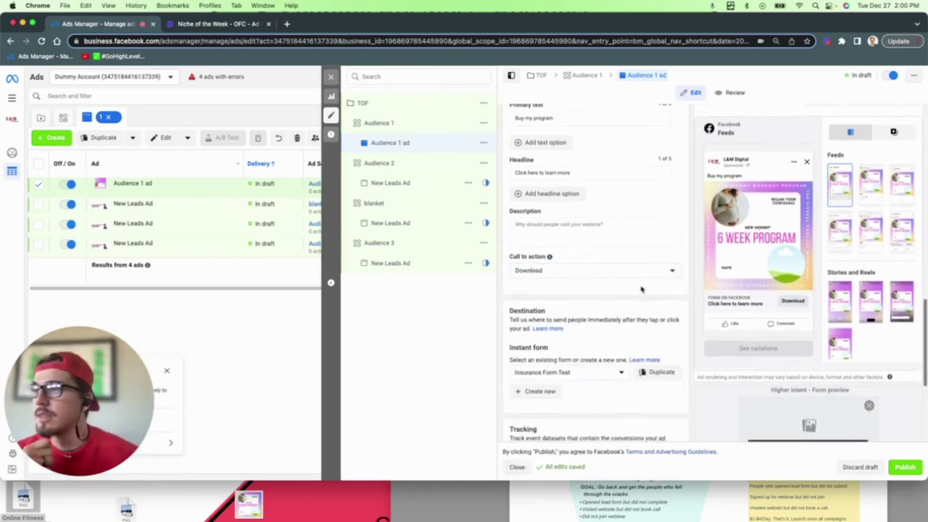
scroll(641, 286, down, 2)
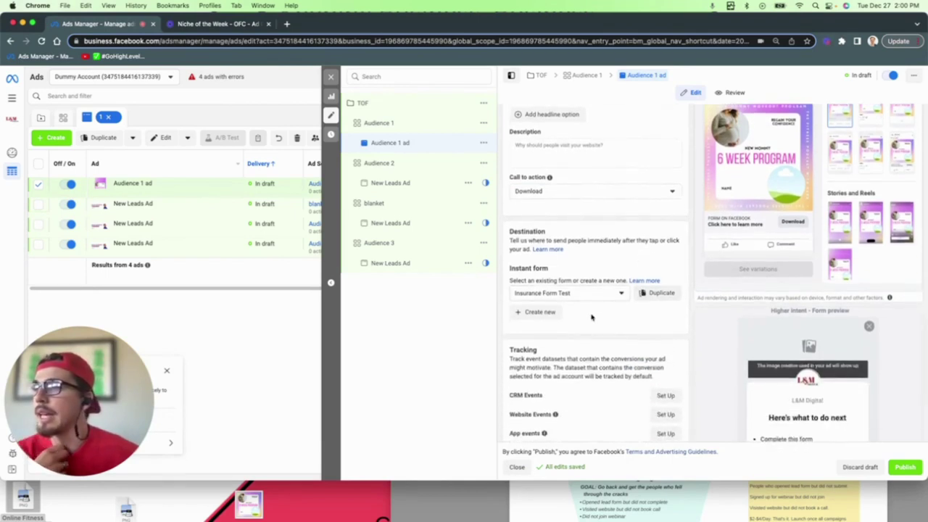
scroll(646, 273, up, 1)
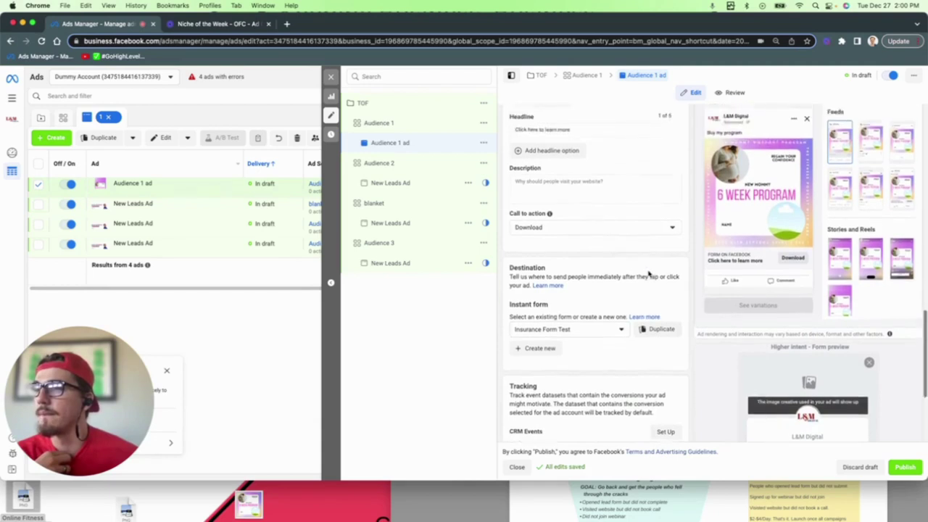
scroll(630, 279, down, 1)
click(621, 292)
click(622, 292)
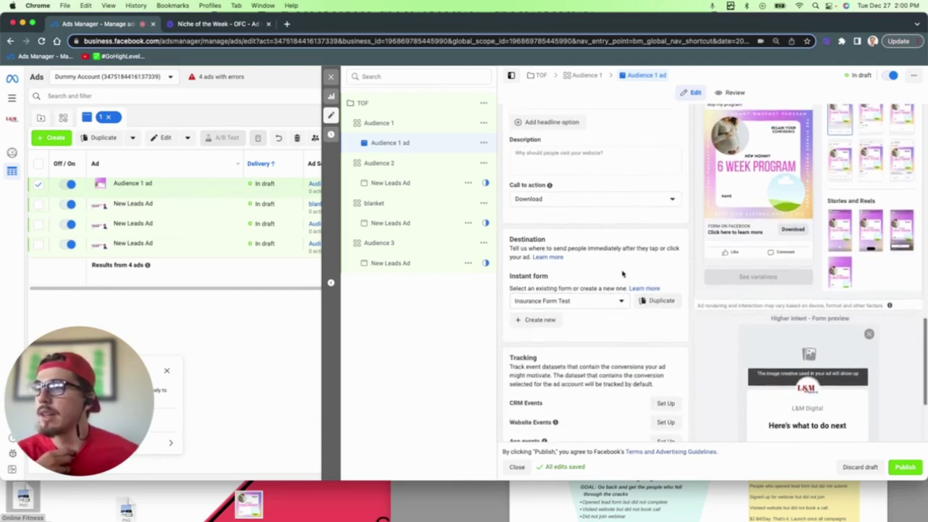
Start a new instant form for the Audience 1 ad and name it "ofc test".
scroll(621, 271, up, 2)
scroll(613, 295, down, 1)
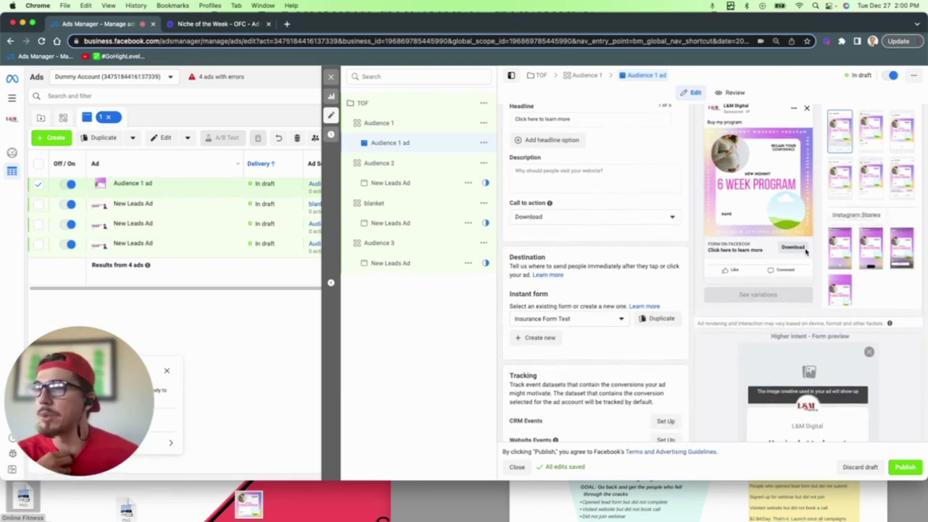
scroll(753, 264, up, 1)
scroll(784, 262, down, 4)
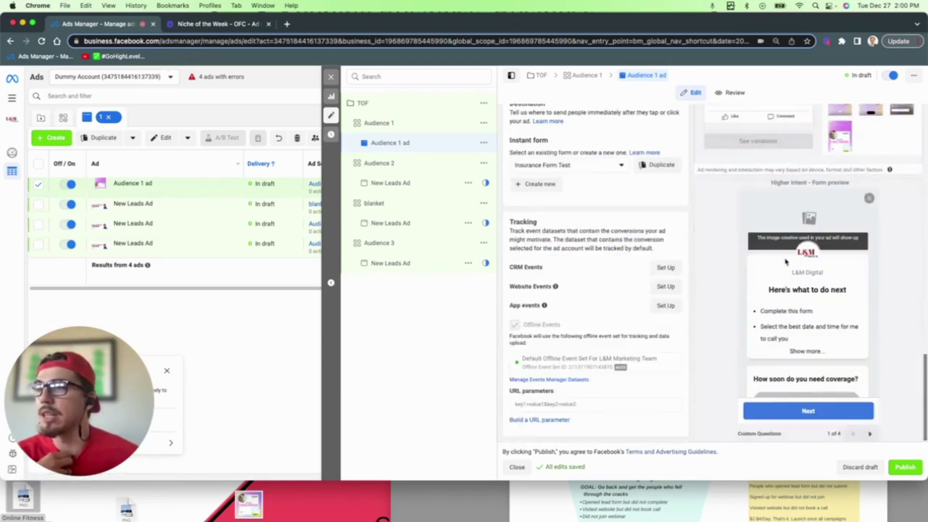
scroll(579, 254, up, 1)
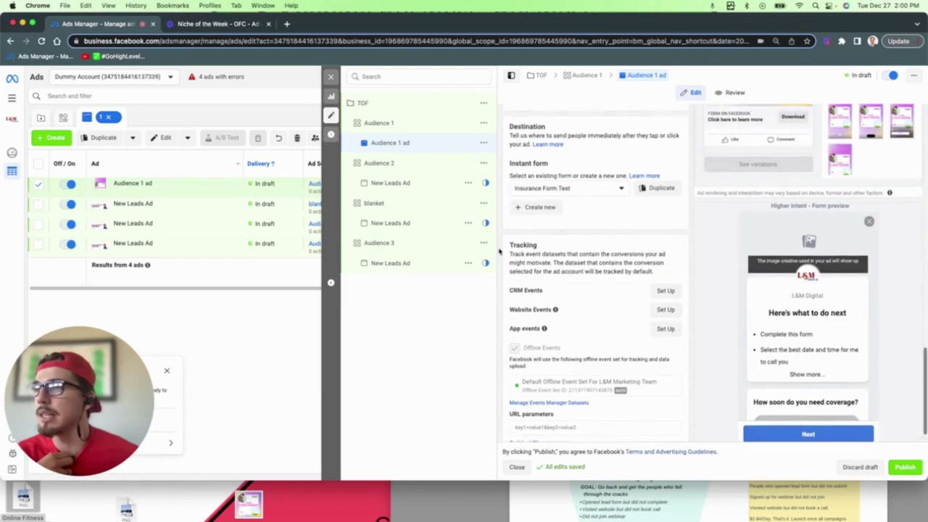
click(536, 206)
triple_click(310, 166)
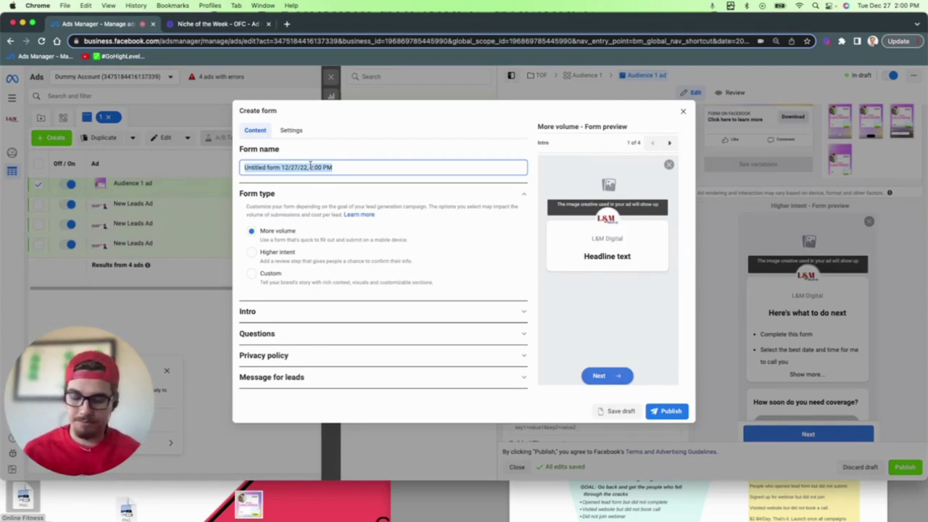
text(ofc test)
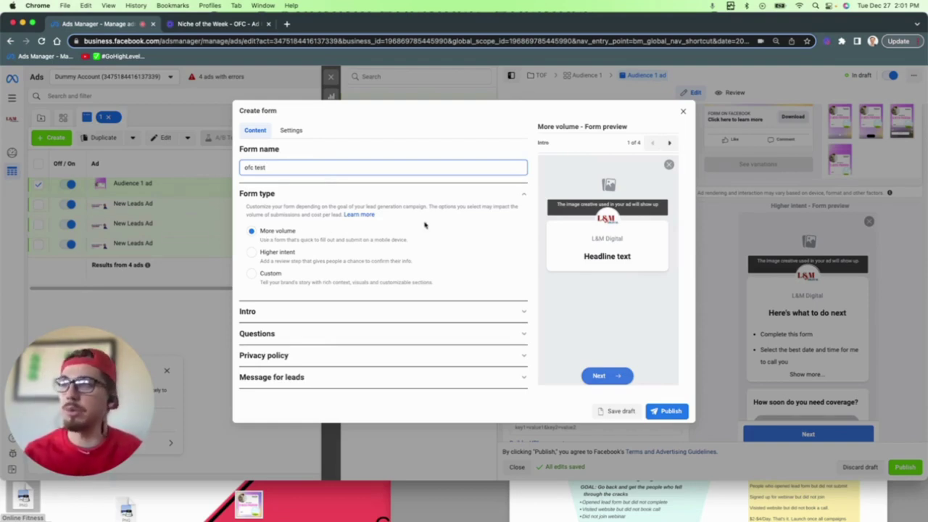
Set the greeting headline in the form's intro to "Enjoy my Freebie".
click(411, 316)
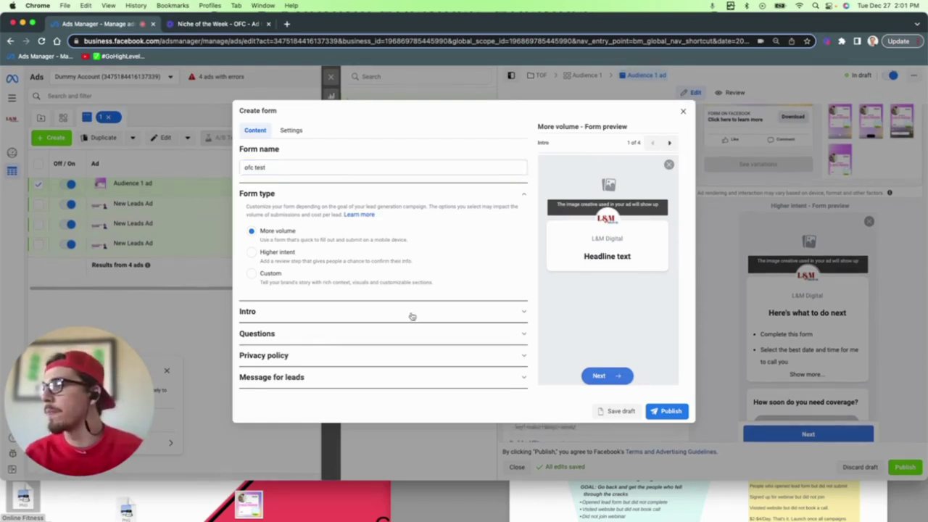
scroll(342, 260, down, 1)
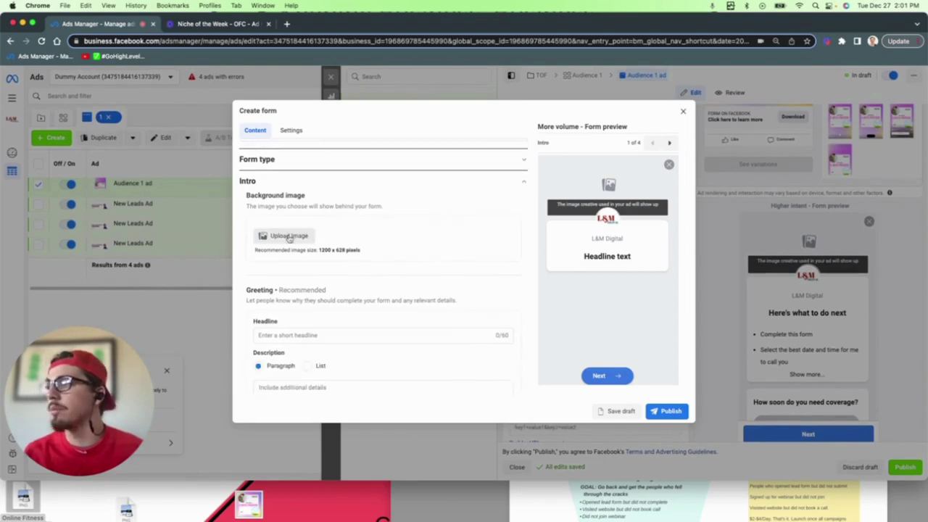
scroll(305, 282, down, 2)
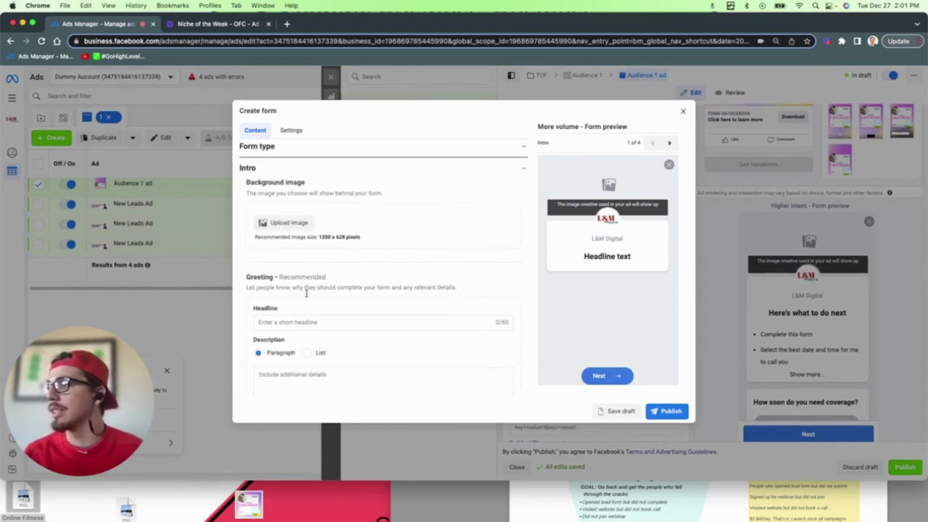
click(311, 261)
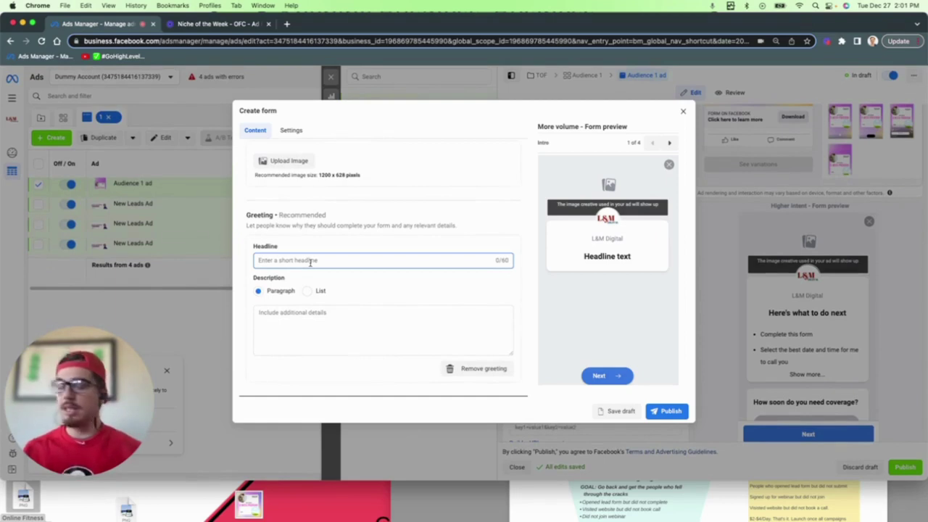
text(Enjoy our)
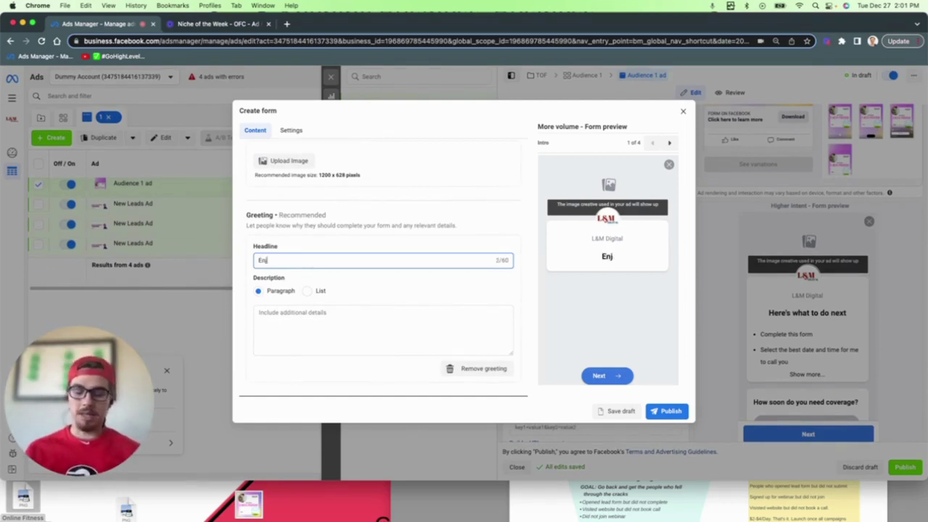
key(BackSpace)
key(BackSpace)
key(BackSpace)
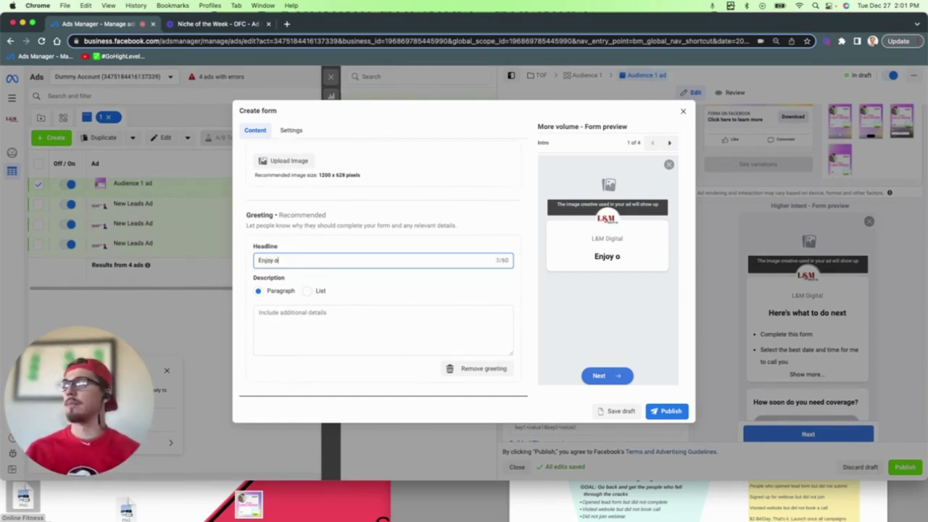
text(my Freebie)
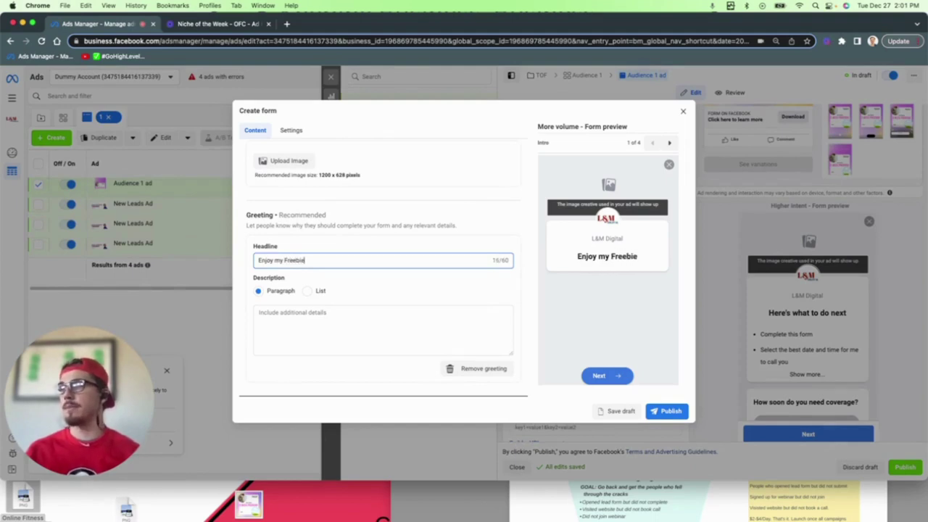
Enter "Please provide info below so we know where to send your free download." as the description of the form's prefill questions.
scroll(360, 293, down, 2)
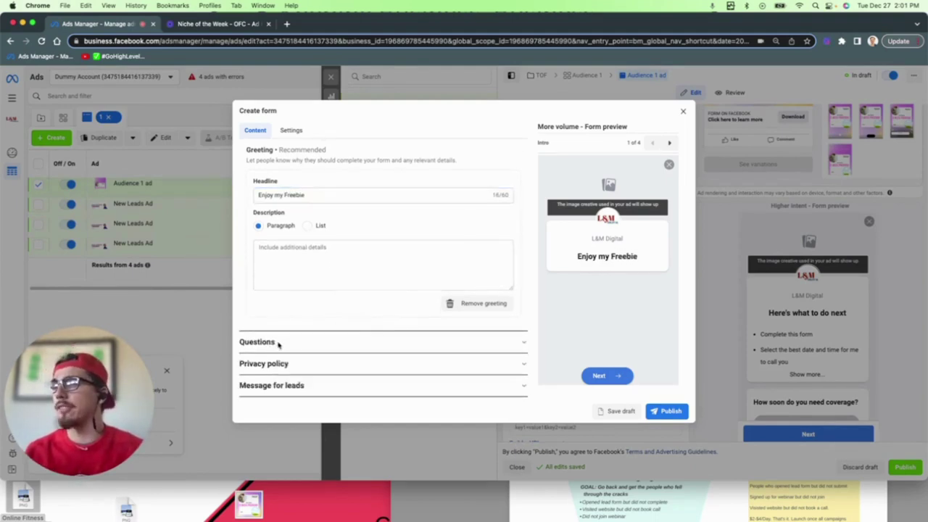
click(277, 343)
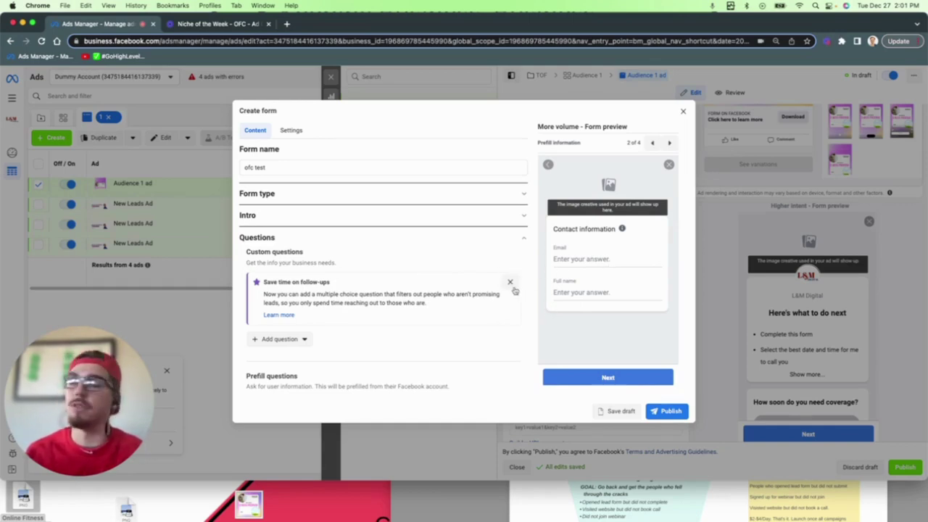
scroll(457, 274, down, 2)
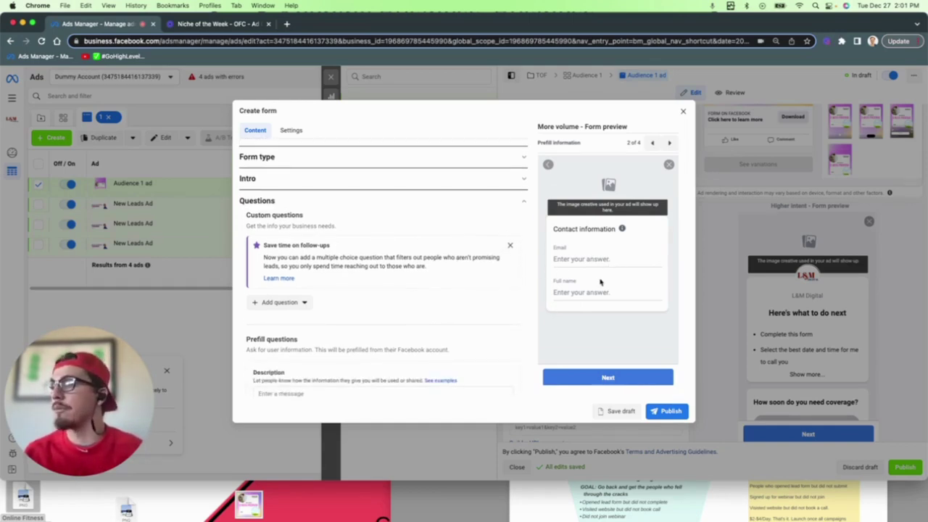
scroll(437, 285, down, 3)
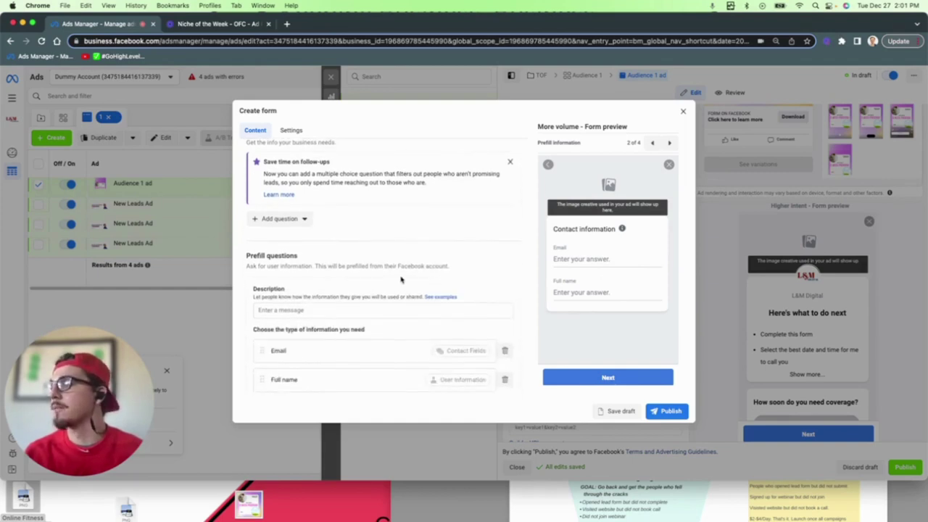
click(314, 310)
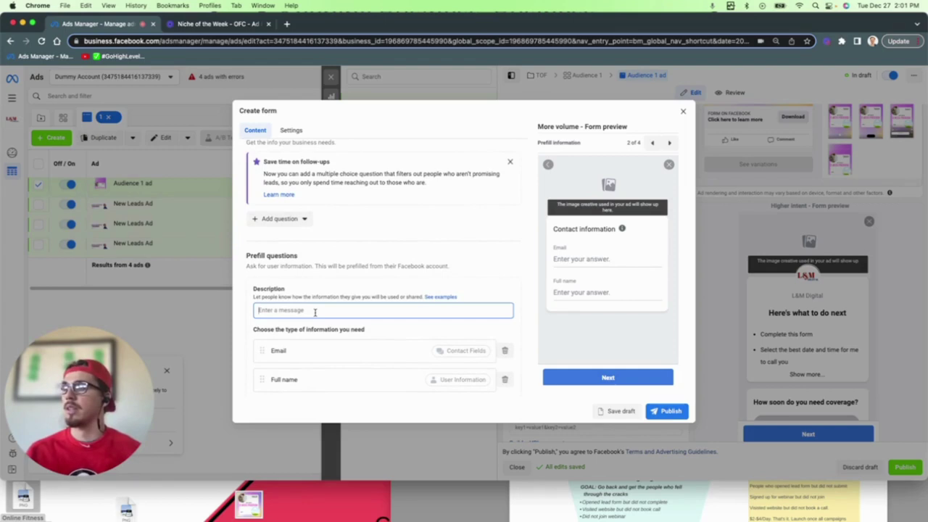
text(Please provid)
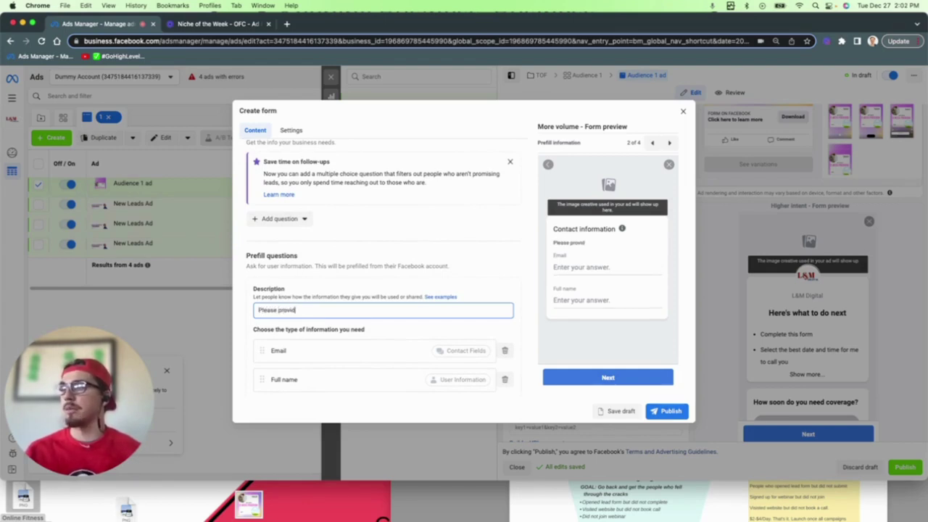
text(e info below so we)
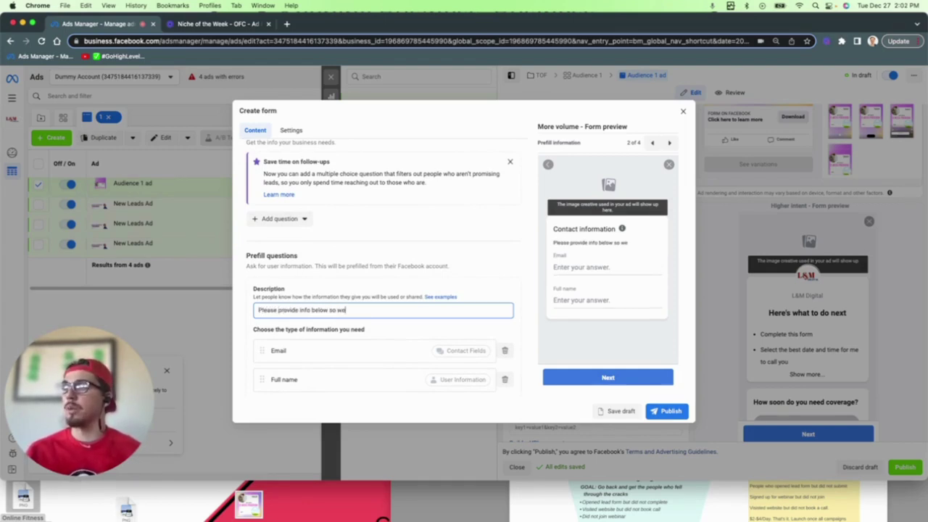
text( know where to send you)
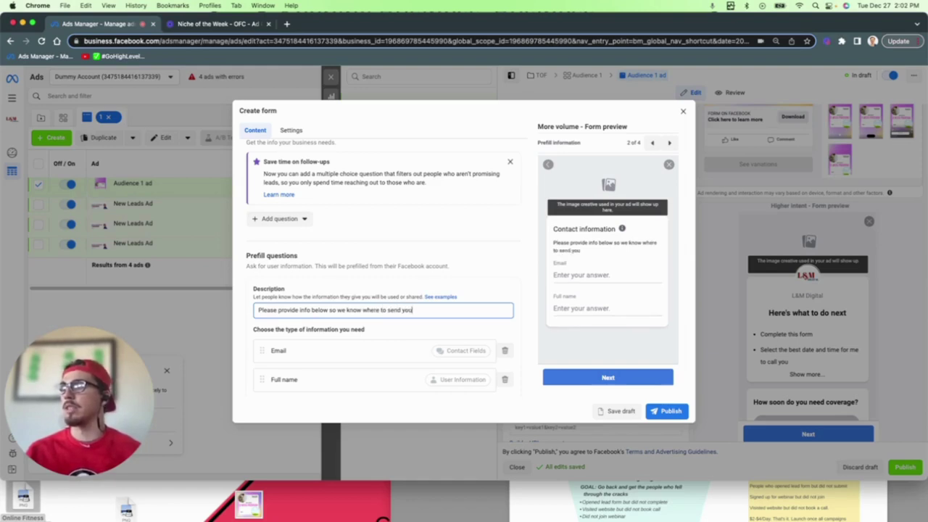
text(r free download.)
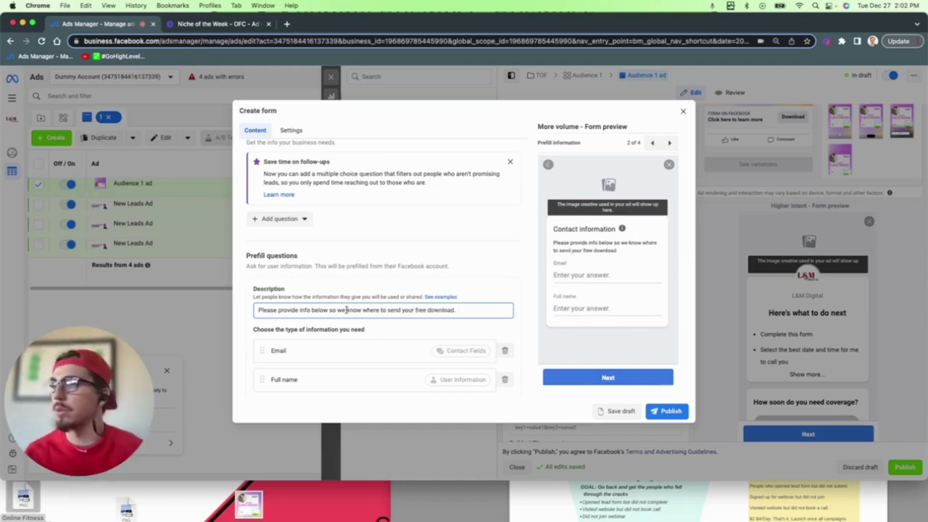
scroll(440, 308, down, 3)
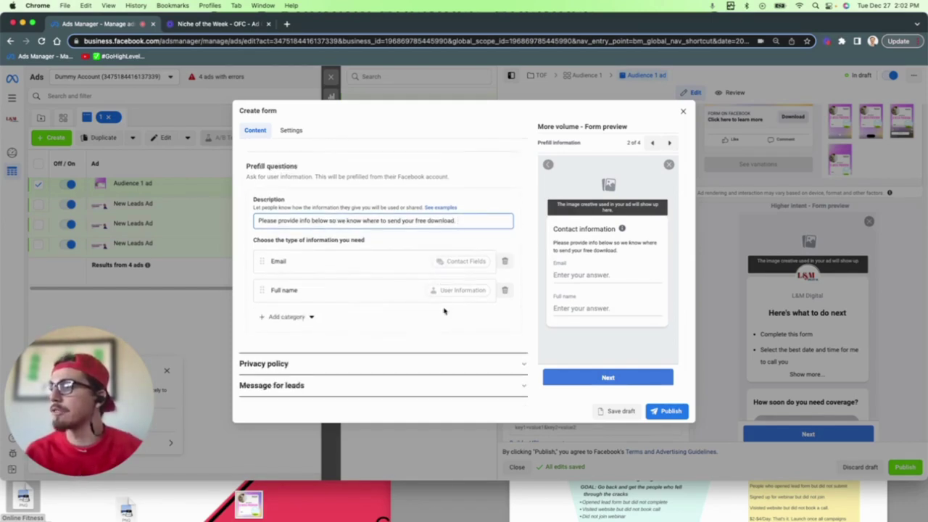
click(487, 362)
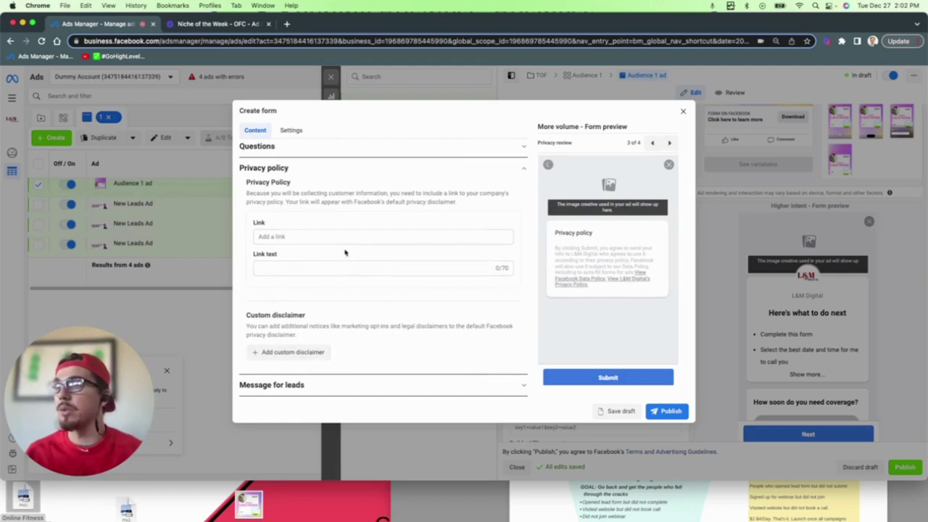
click(305, 235)
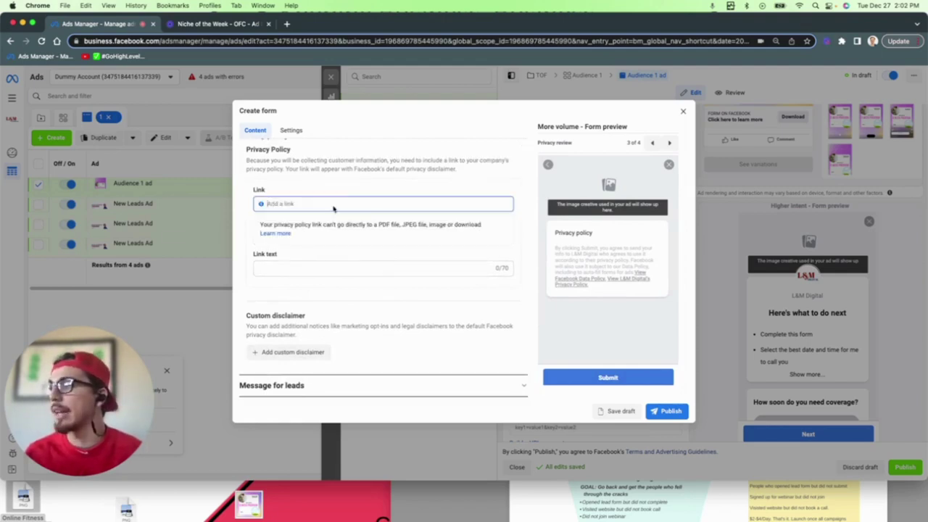
click(351, 186)
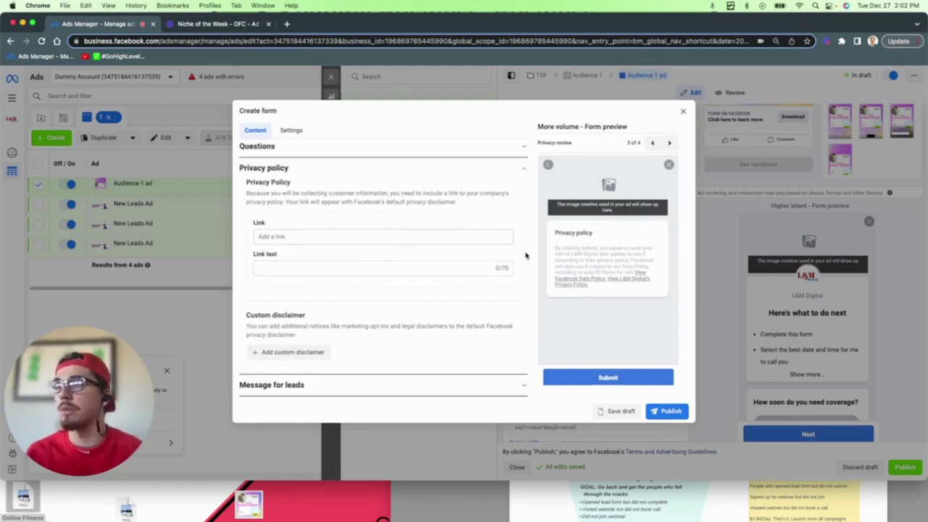
click(334, 237)
text(https://app.gohighlevel.com/v2/preview/sqKH5F3uH9B9CUusyPkh)
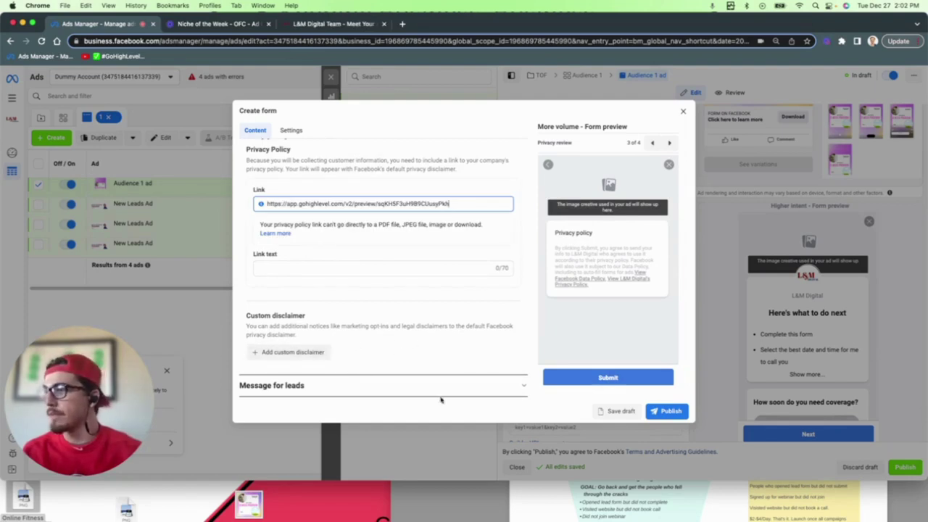
Replace the description in the form's message for leads with "Go check your inbox for your freebie.".
click(503, 396)
click(500, 386)
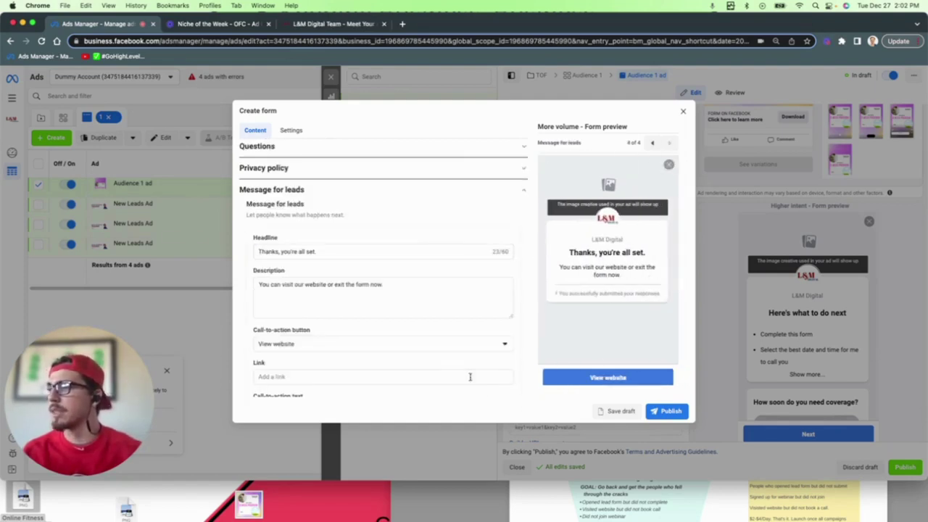
scroll(427, 297, down, 2)
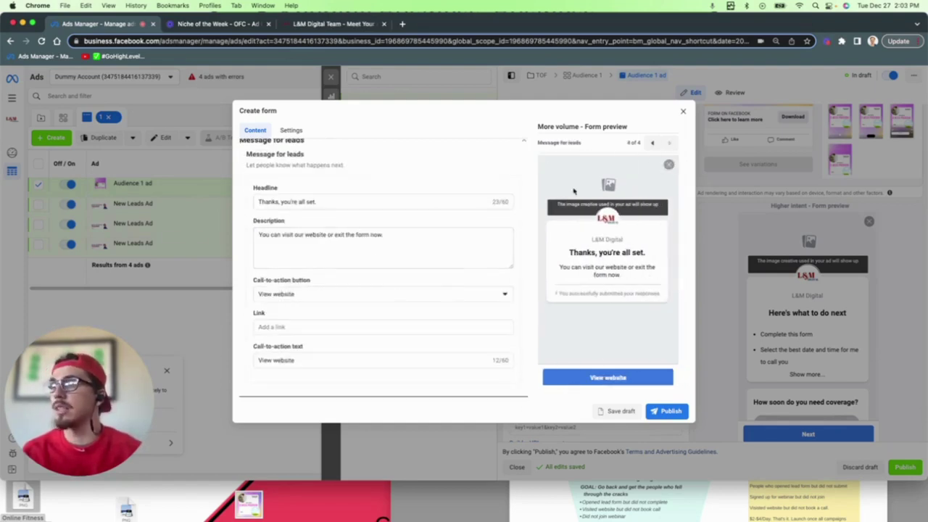
scroll(435, 250, up, 1)
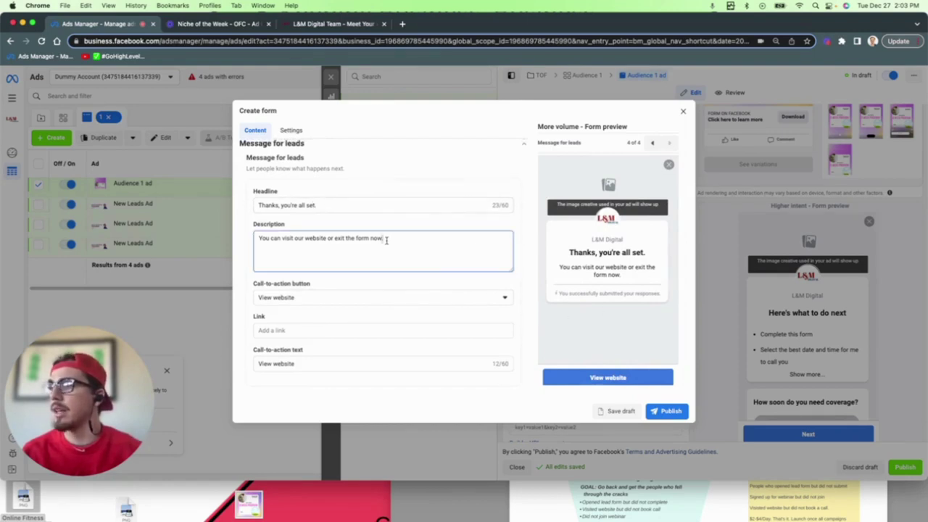
triple_click(385, 240)
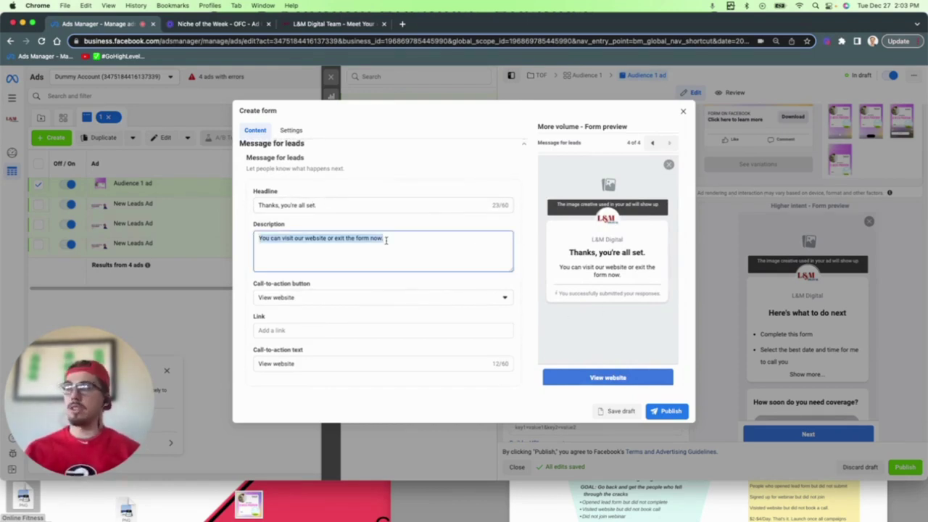
text(Go check)
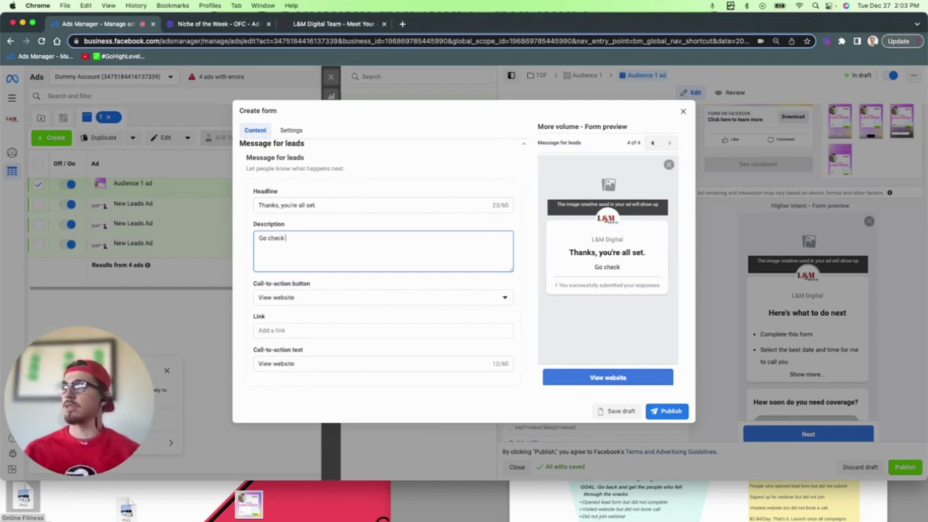
text( your indox for)
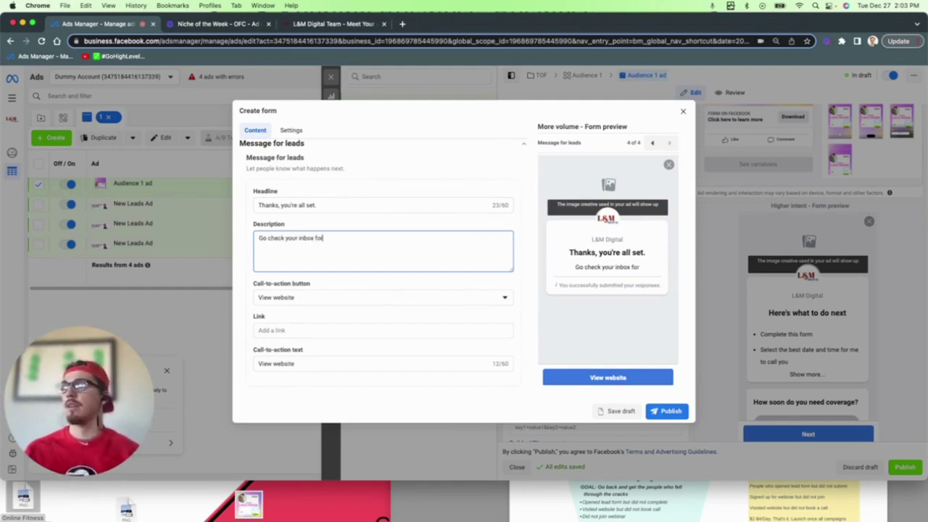
text( your freebie.)
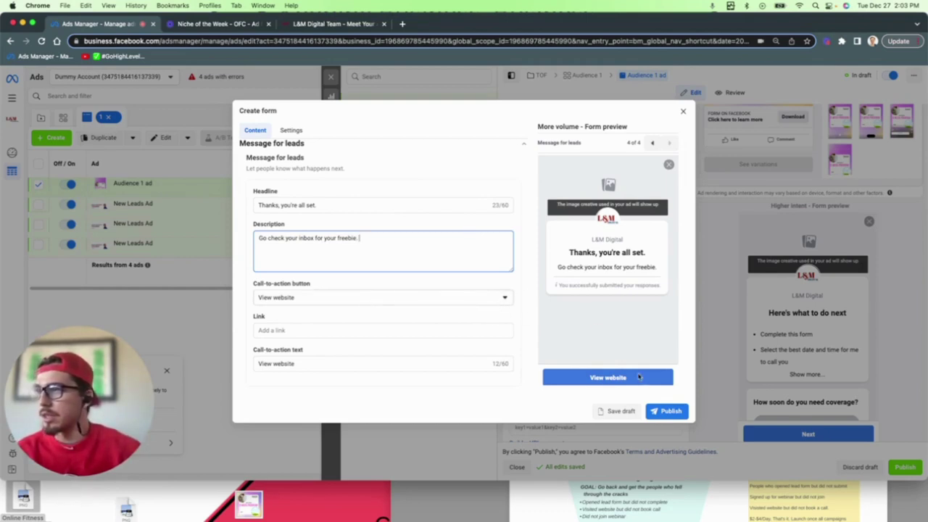
click(354, 330)
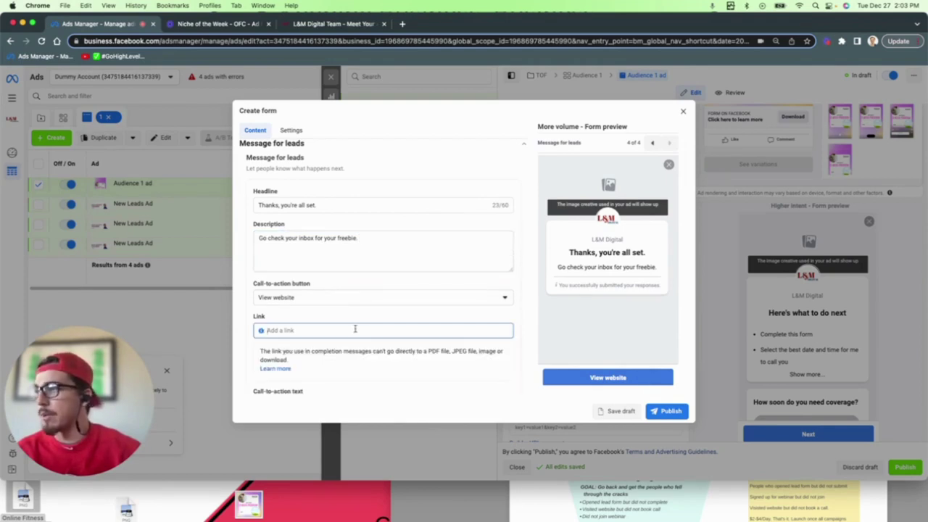
click(518, 328)
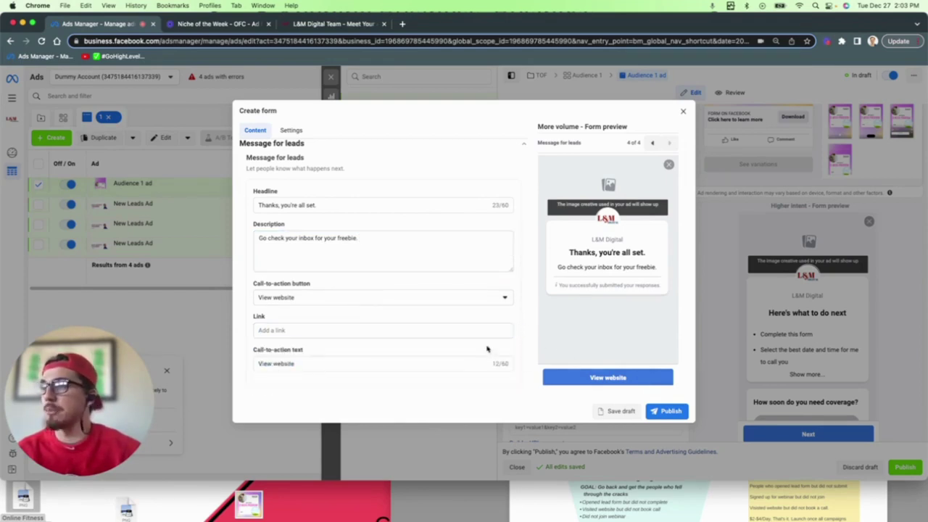
Save the "ofc test" instant form as a draft and publish it.
click(618, 412)
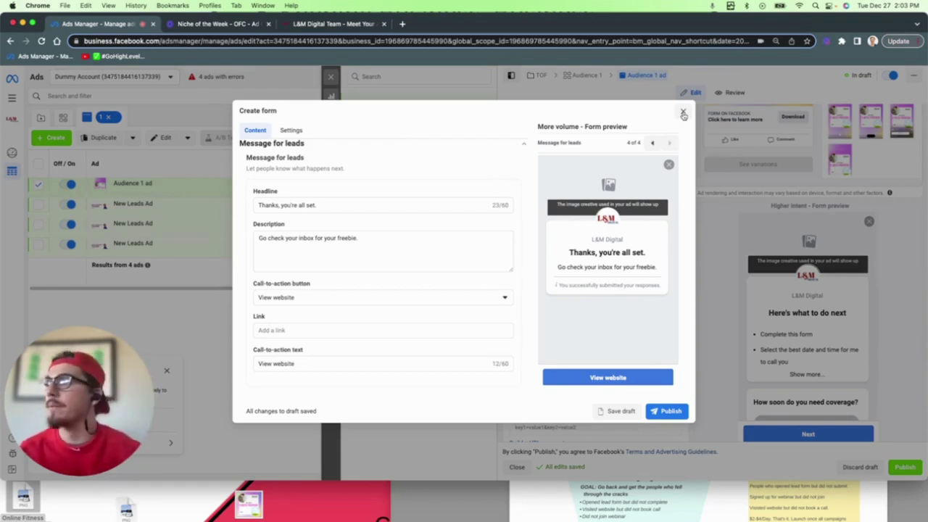
scroll(363, 232, up, 5)
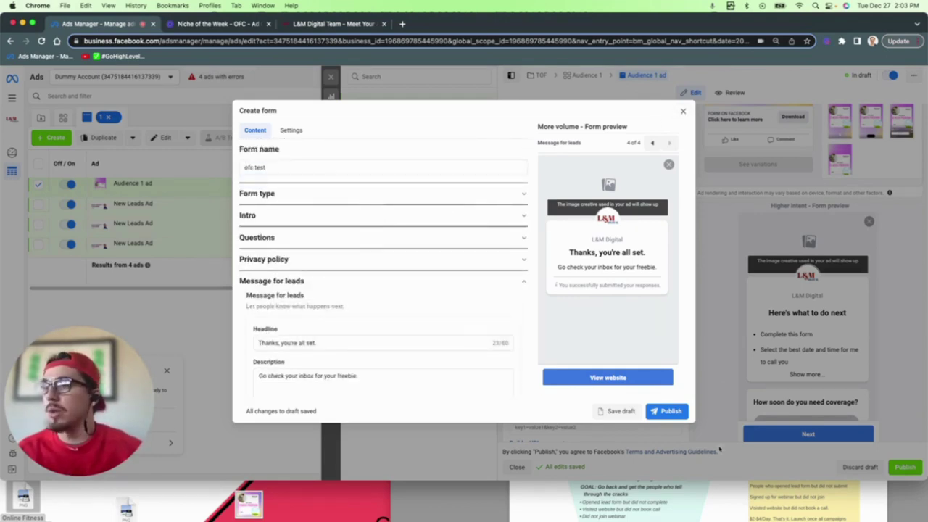
click(666, 411)
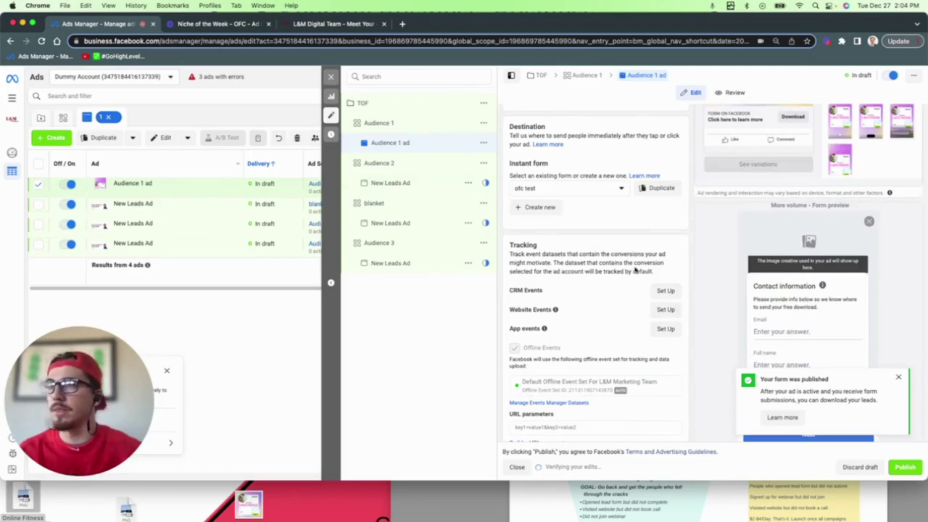
Choose "ofc test" as the instant form for the ad in the Audience 3 ad set.
scroll(635, 271, up, 10)
scroll(635, 271, up, 3)
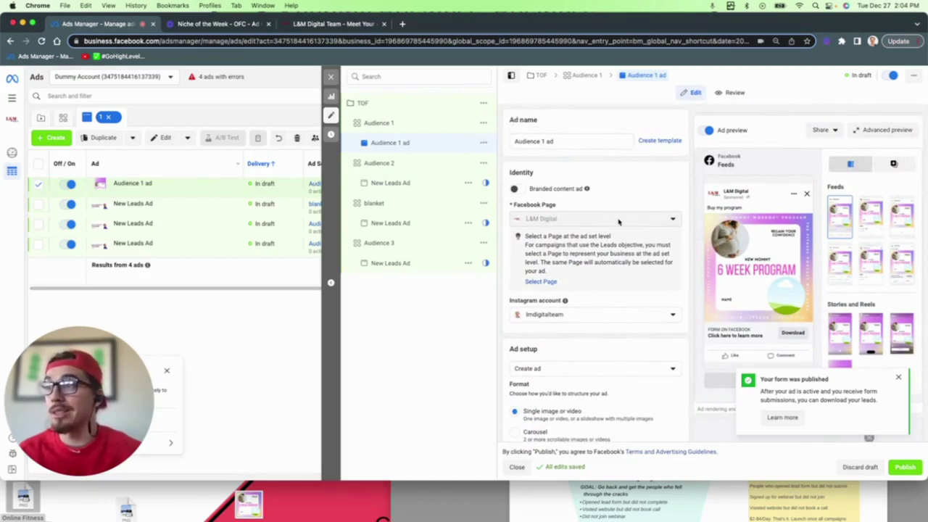
click(399, 183)
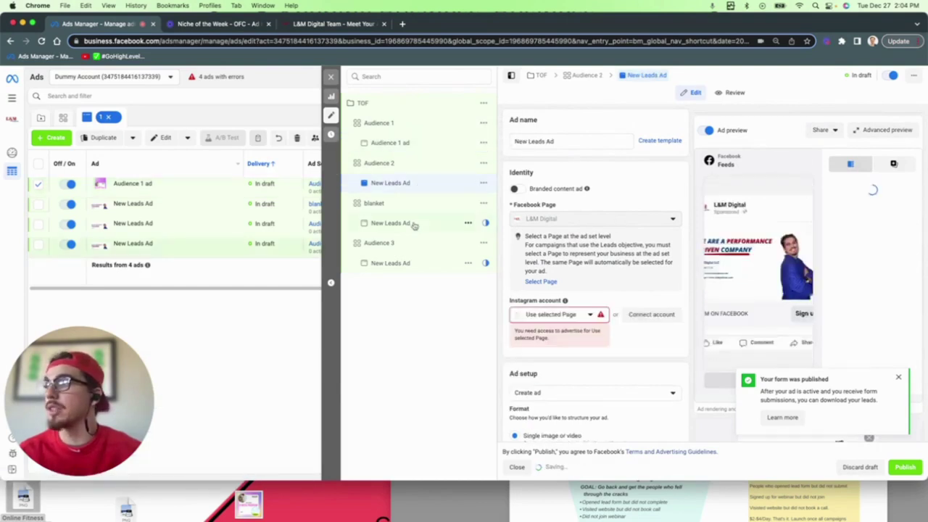
click(413, 223)
click(424, 263)
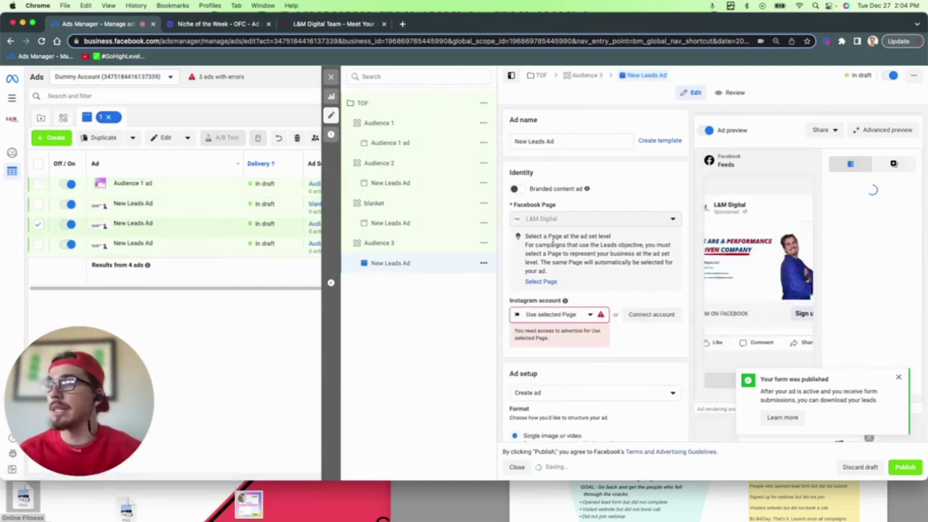
scroll(567, 236, down, 15)
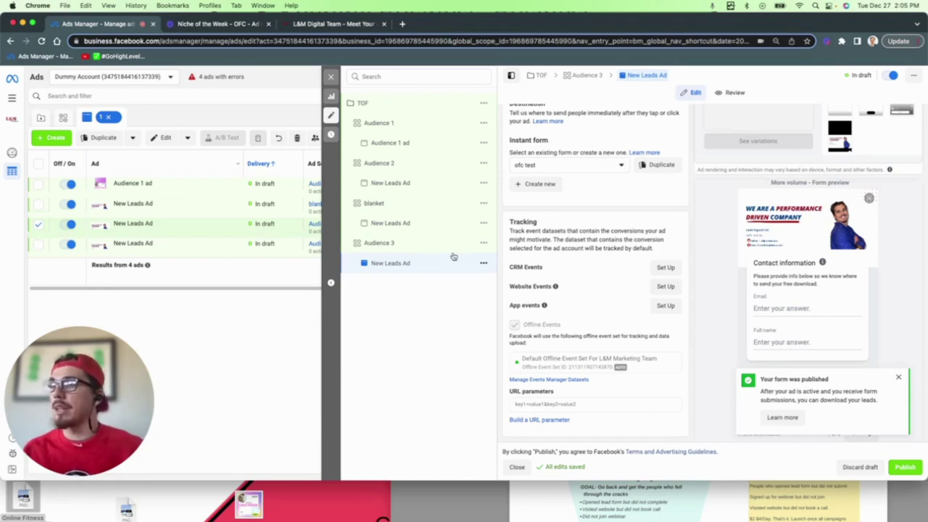
scroll(647, 247, up, 10)
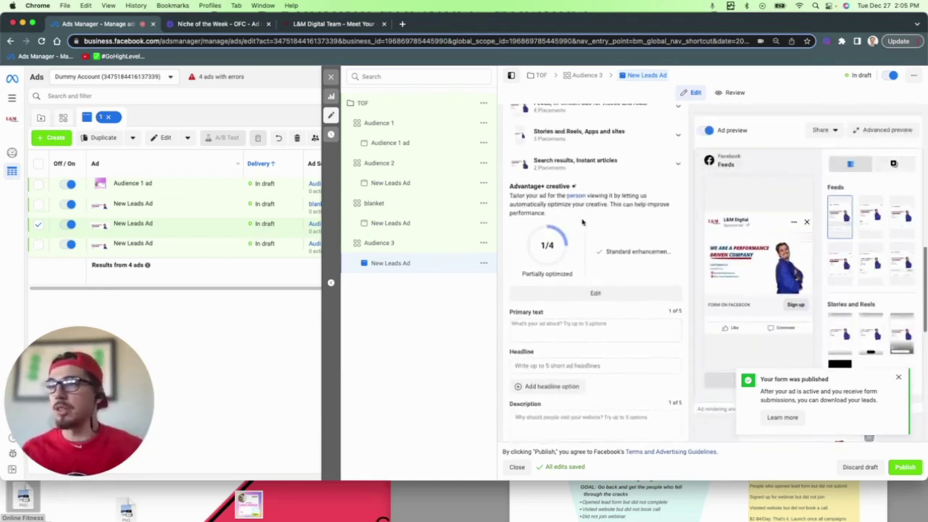
scroll(602, 257, down, 10)
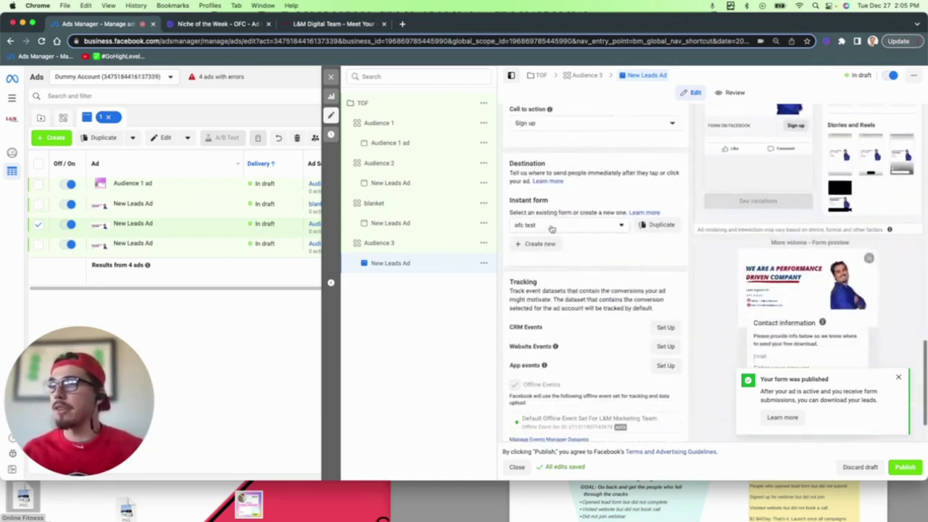
click(553, 225)
click(549, 246)
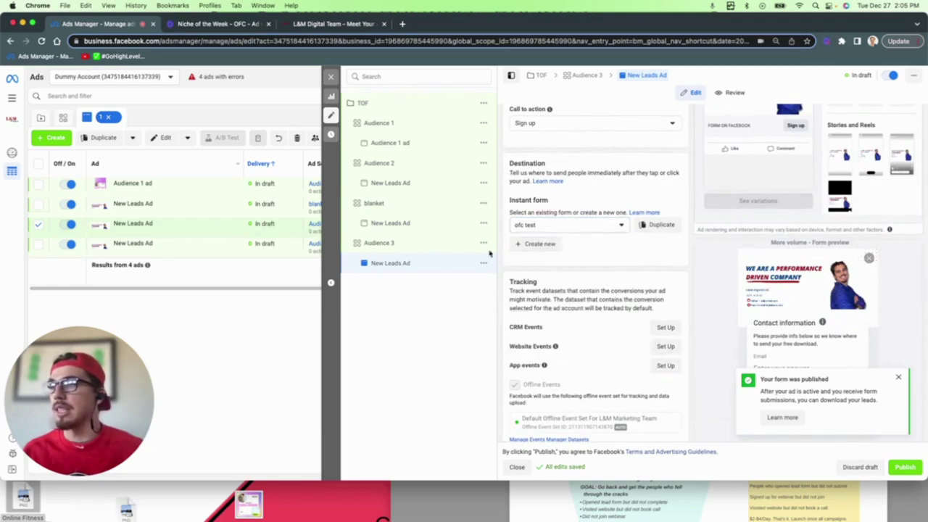
Choose "ofc test" as the instant form for the ad in the blanket ad set.
click(406, 222)
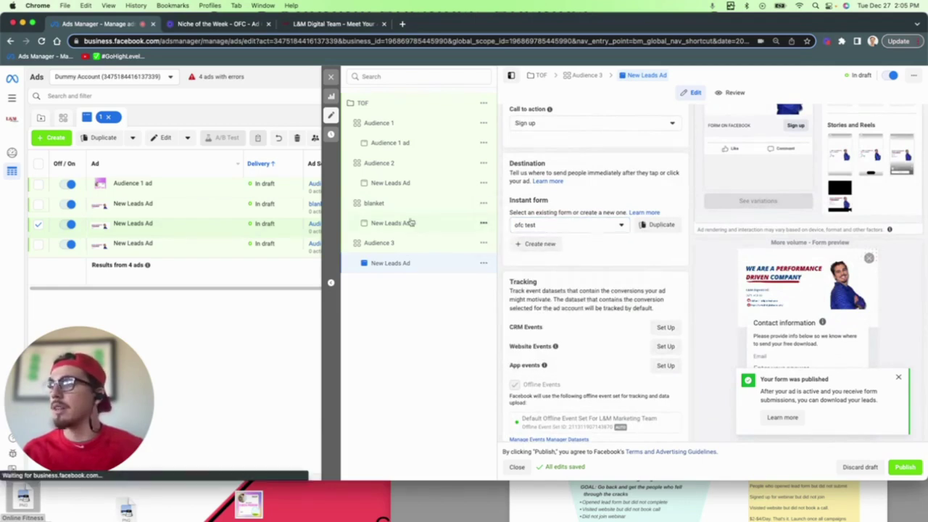
click(571, 229)
click(556, 249)
Choose "ofc test" as the instant form for the ad in the Audience 2 ad set.
click(402, 183)
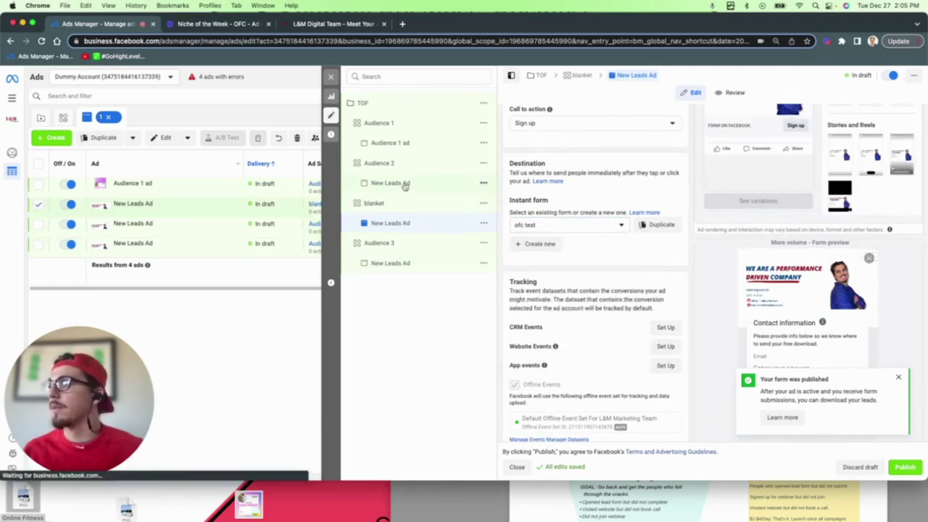
click(584, 225)
click(551, 246)
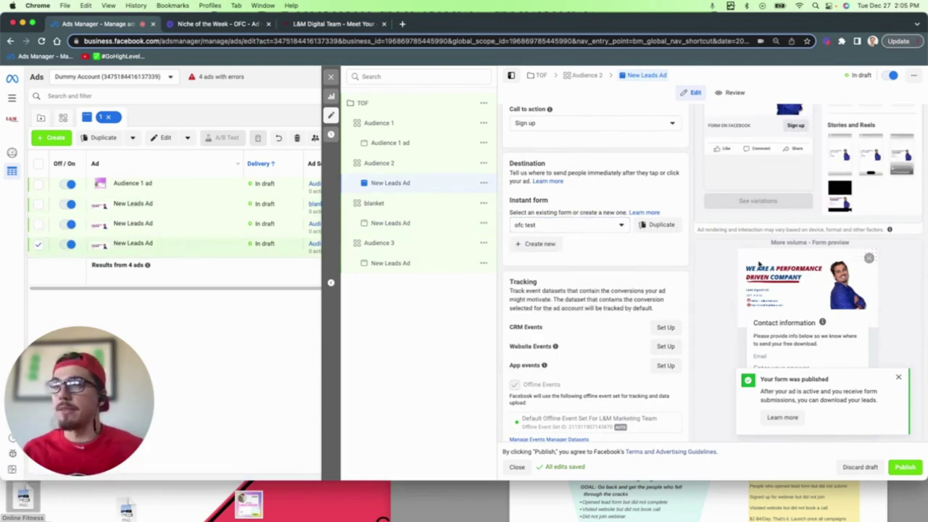
scroll(759, 265, down, 2)
scroll(601, 257, up, 10)
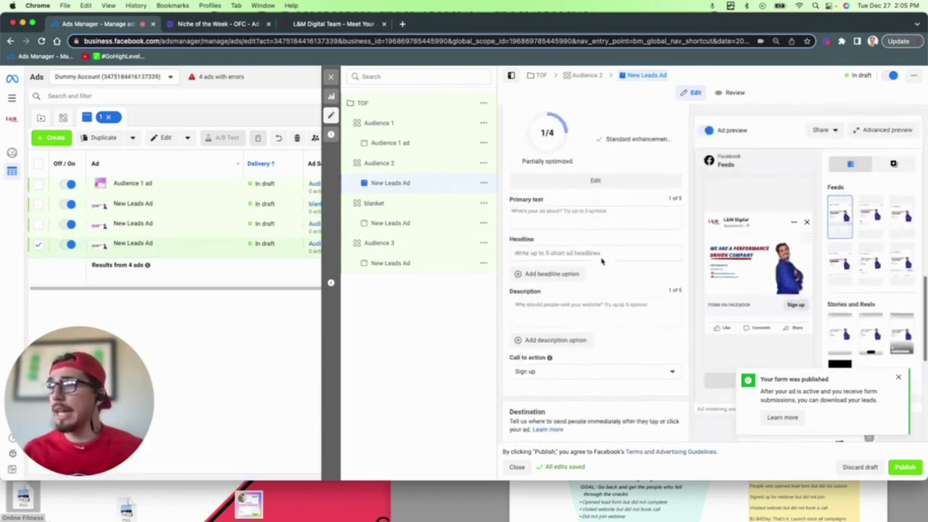
scroll(602, 255, up, 2)
scroll(602, 255, up, 10)
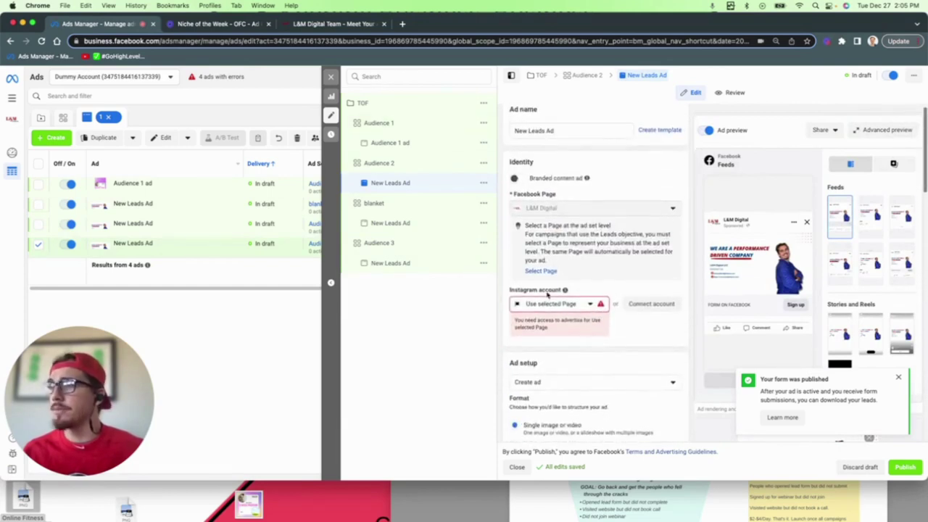
Close the ad editor, deselect the TOF campaign, and create a new campaign with the Leads objective.
click(330, 77)
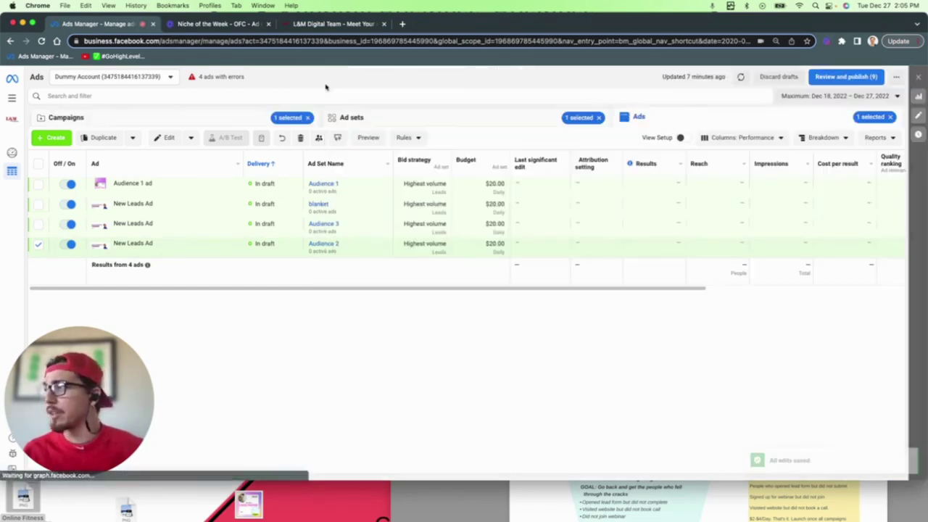
click(186, 114)
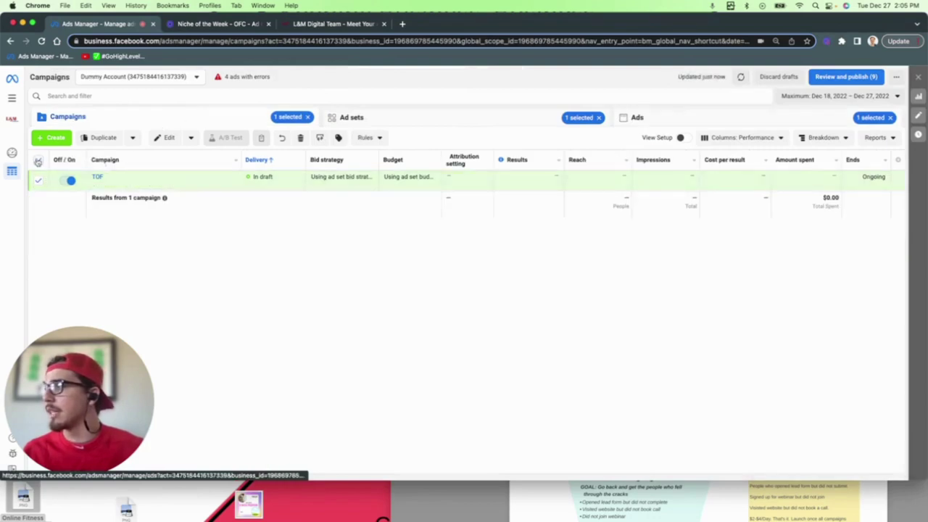
click(38, 180)
click(51, 137)
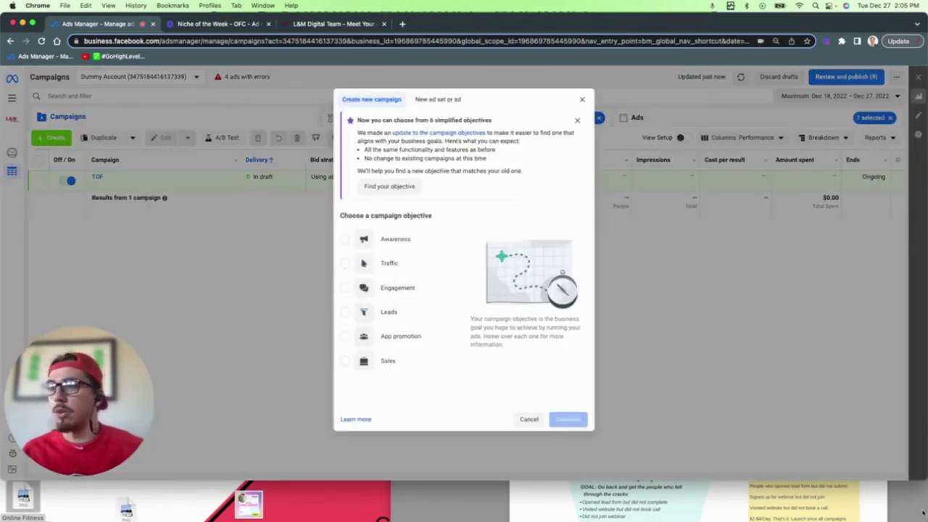
click(825, 508)
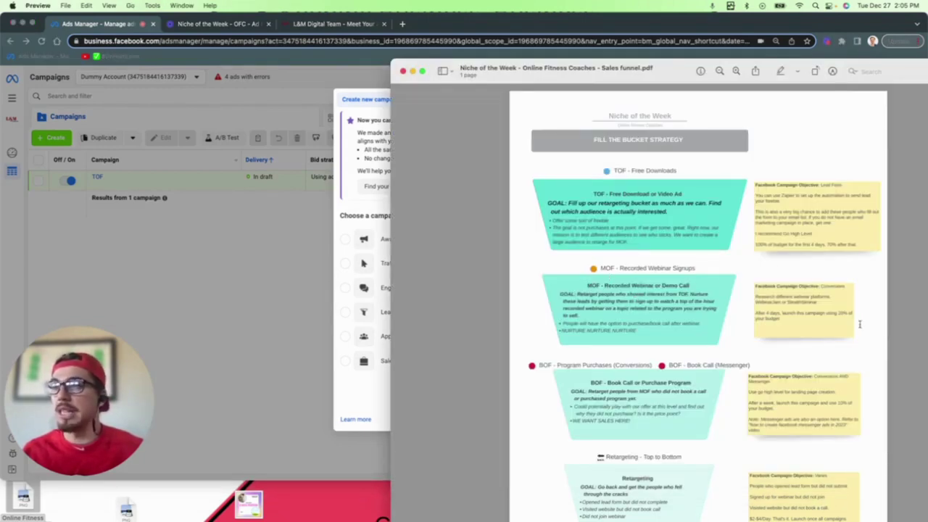
click(309, 323)
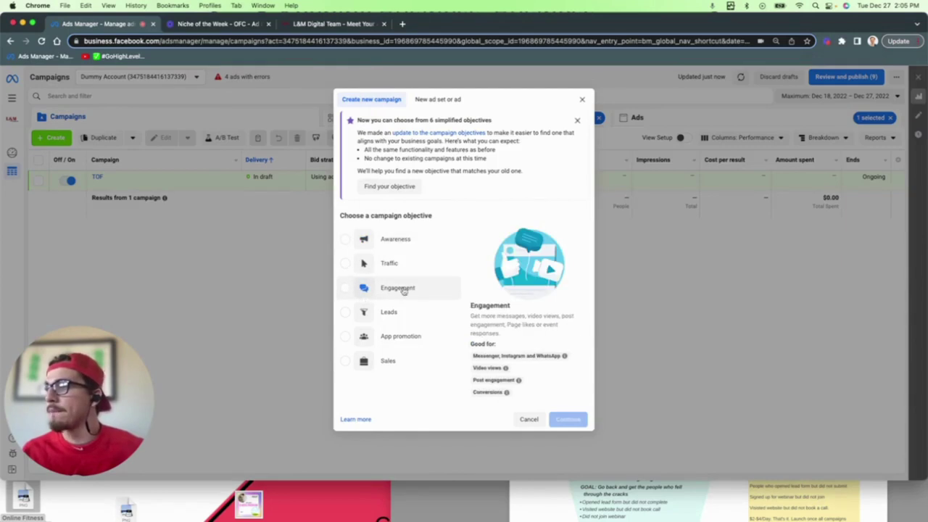
click(389, 313)
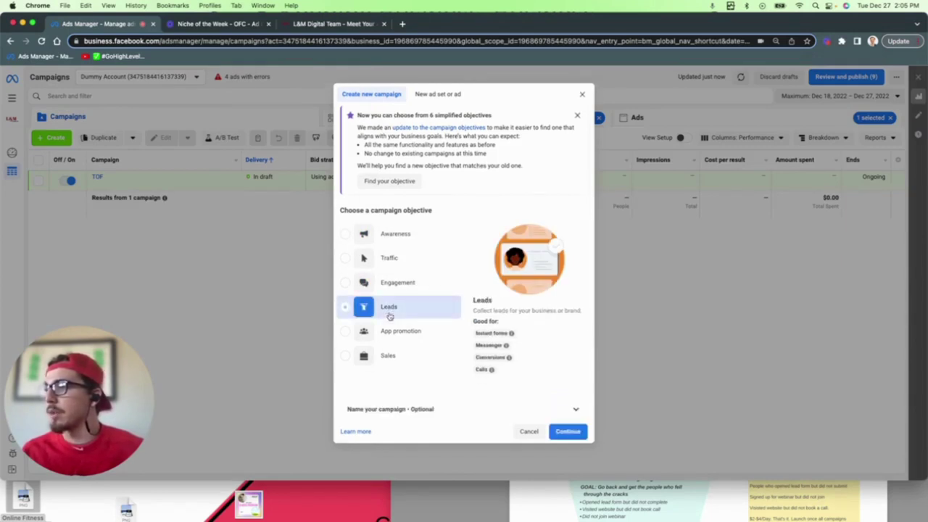
click(569, 432)
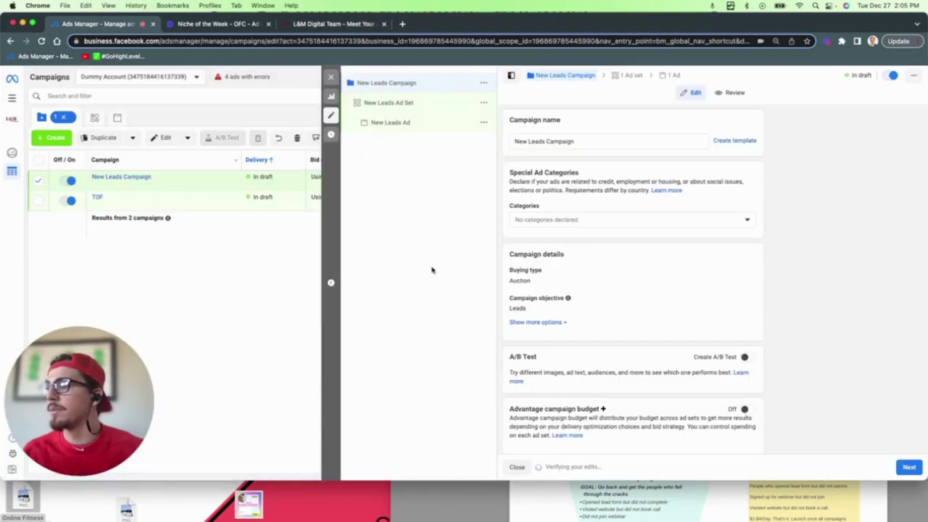
Rename the new leads campaign as "MOF".
triple_click(525, 142)
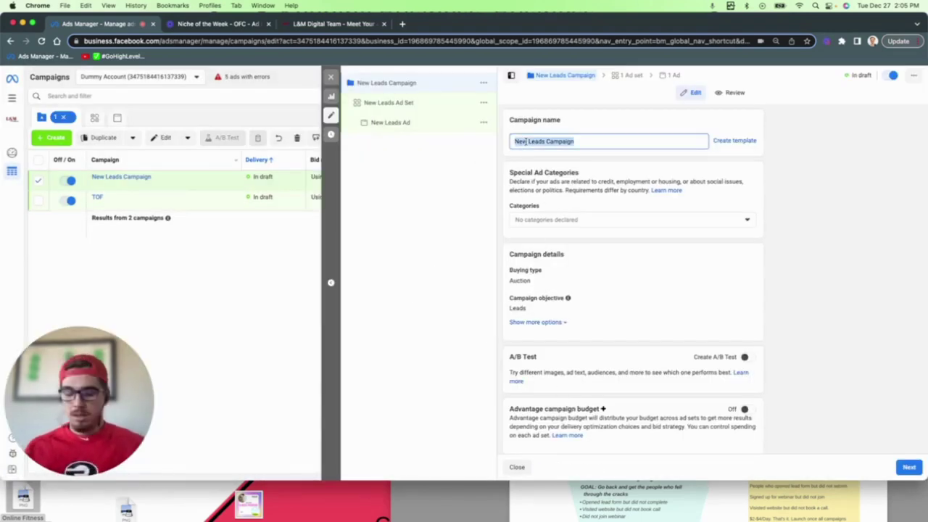
text(MOF)
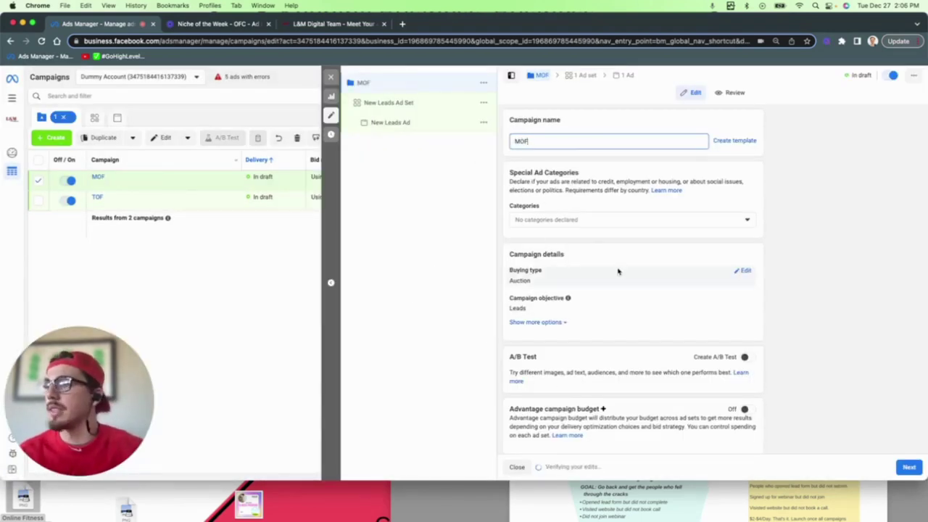
scroll(618, 271, down, 1)
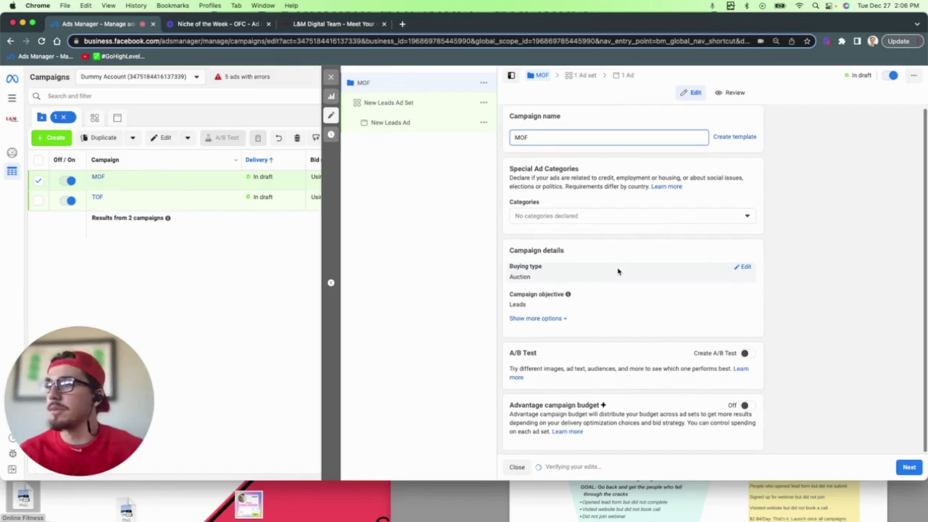
Name the MOF campaign's ad set "downloaded freebie" and set its conversion location to Website.
click(430, 105)
triple_click(586, 139)
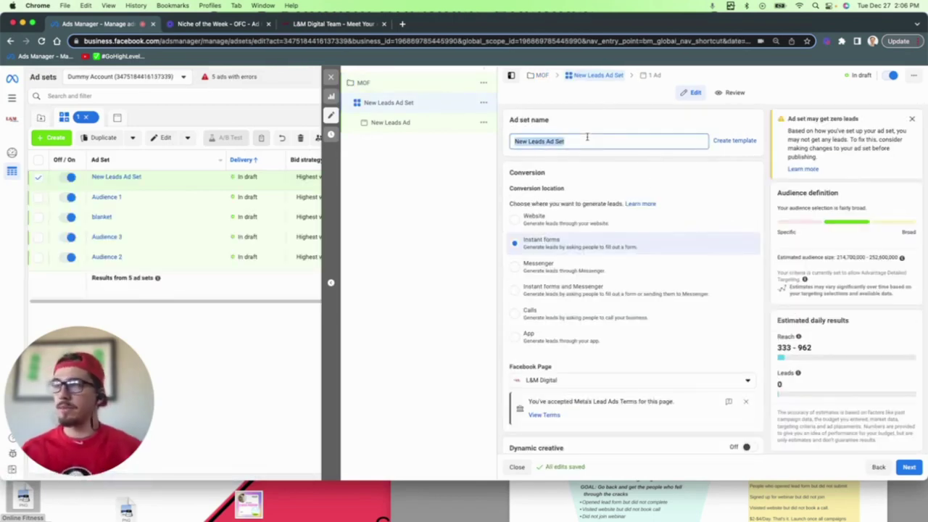
click(720, 511)
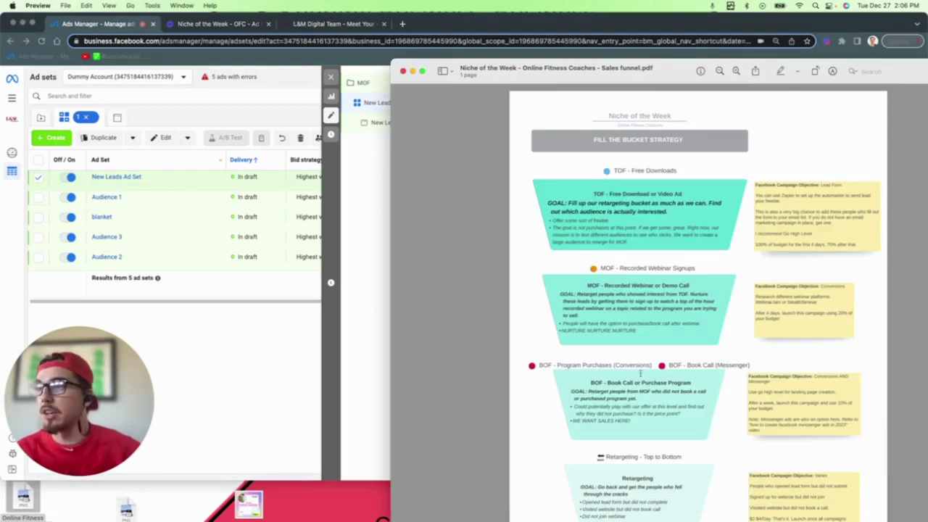
key(super+Tab)
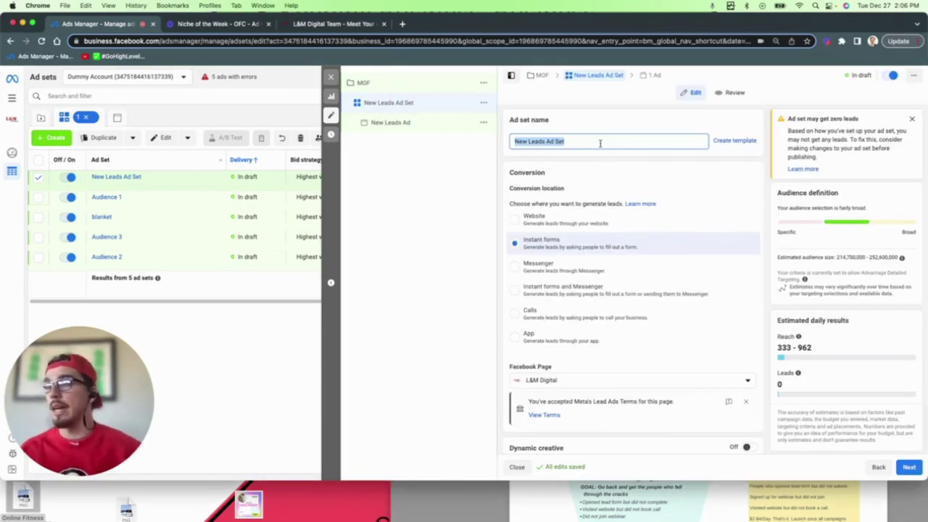
text(downloade)
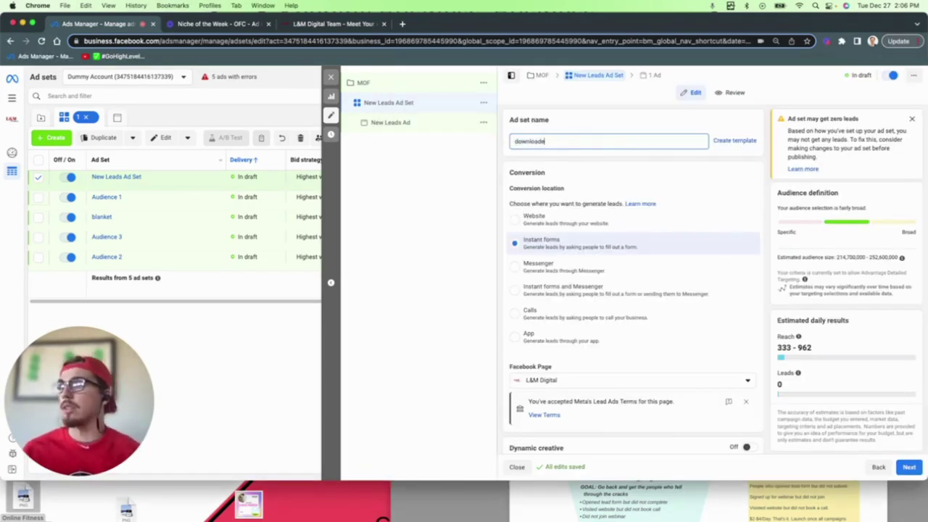
text(d freebie)
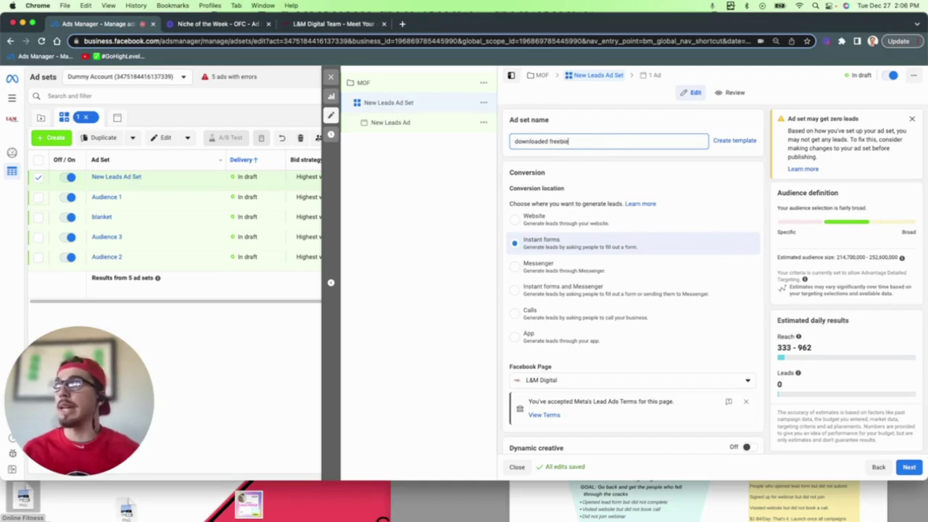
click(544, 219)
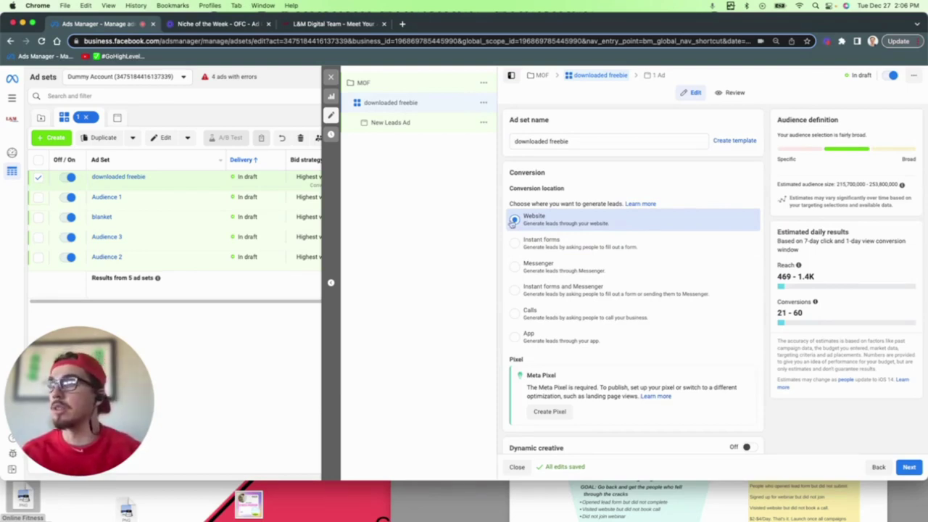
Change the daily budget of the "downloaded freebie" ad set.
scroll(568, 223, down, 3)
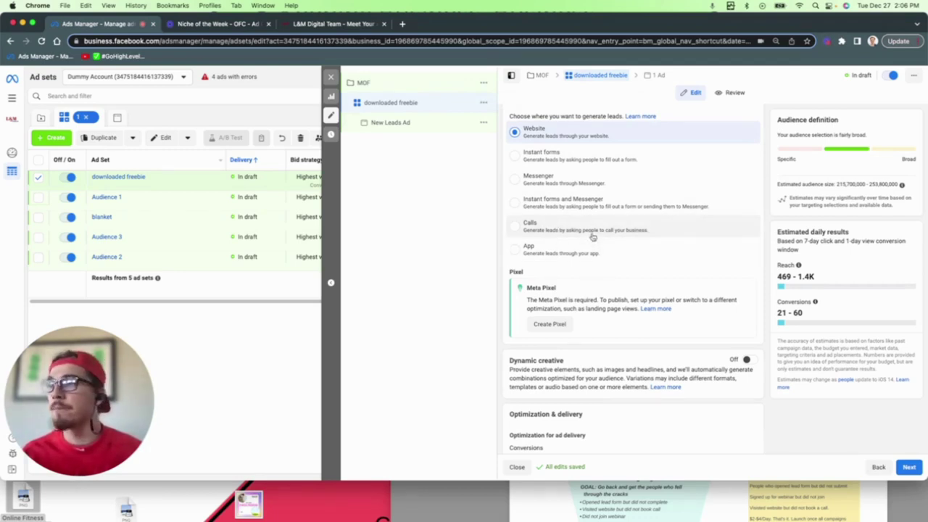
scroll(591, 236, down, 5)
scroll(591, 233, down, 6)
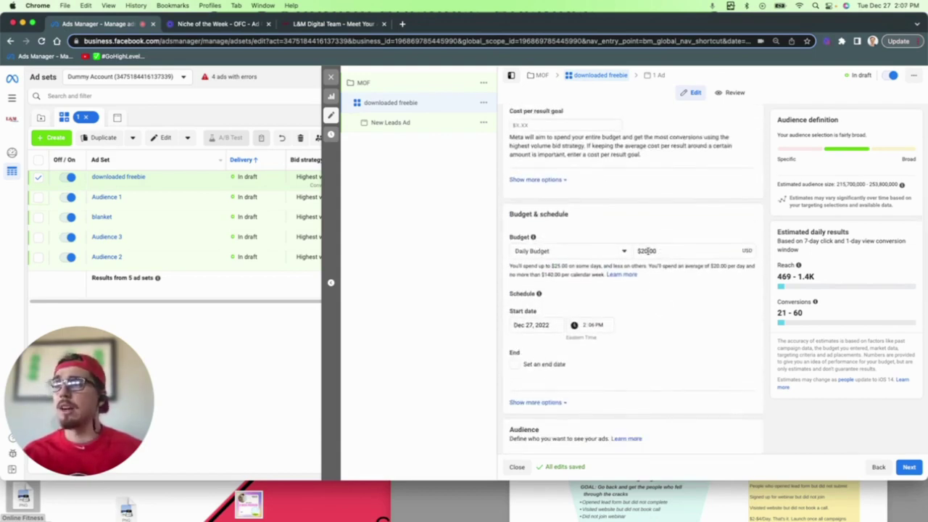
click(645, 250)
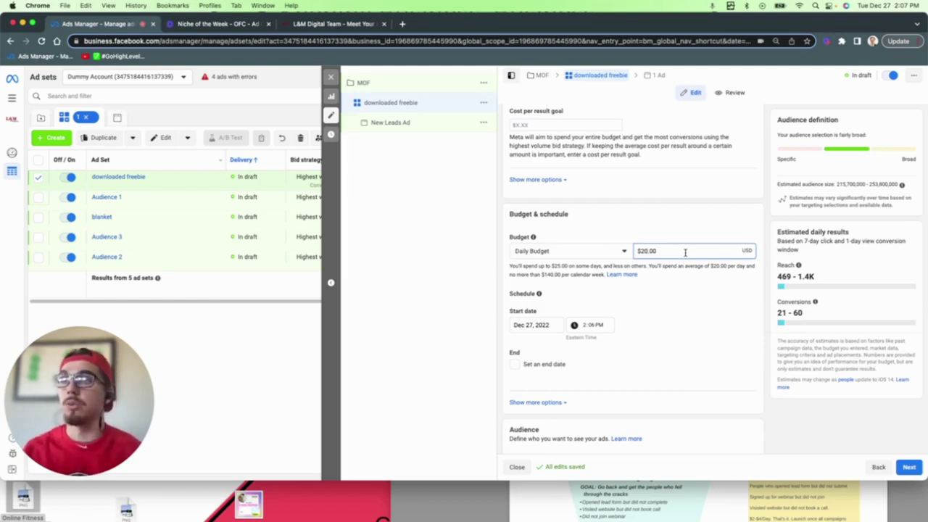
scroll(614, 319, down, 5)
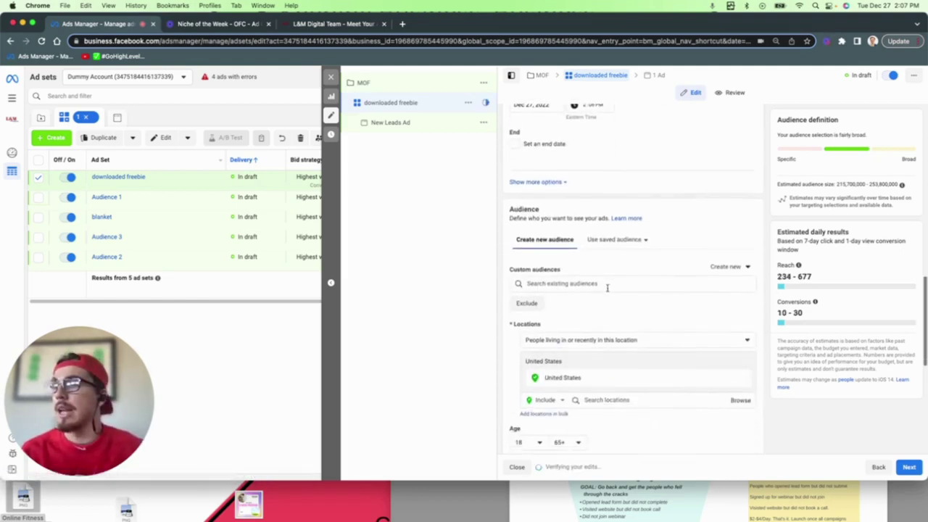
Start a new custom audience for the "downloaded freebie" ad set with Lead form as its source.
scroll(580, 265, down, 2)
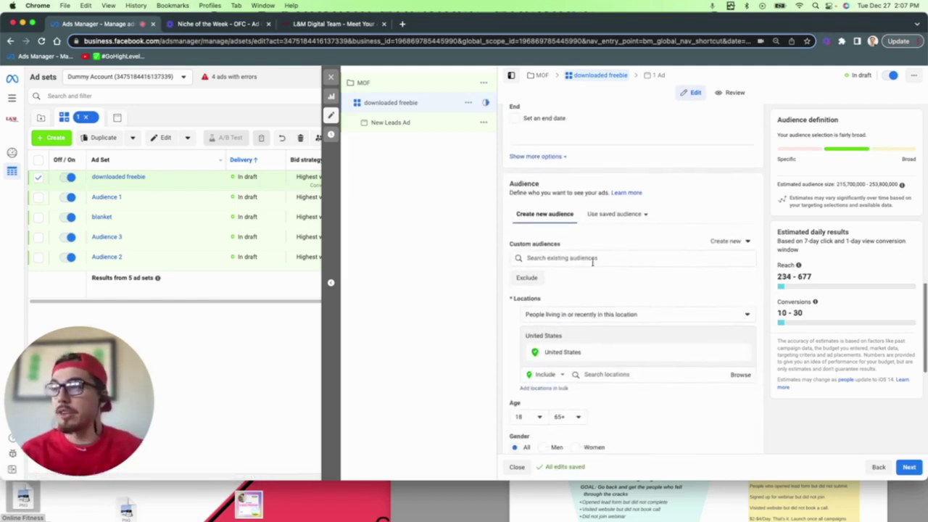
click(592, 258)
click(726, 240)
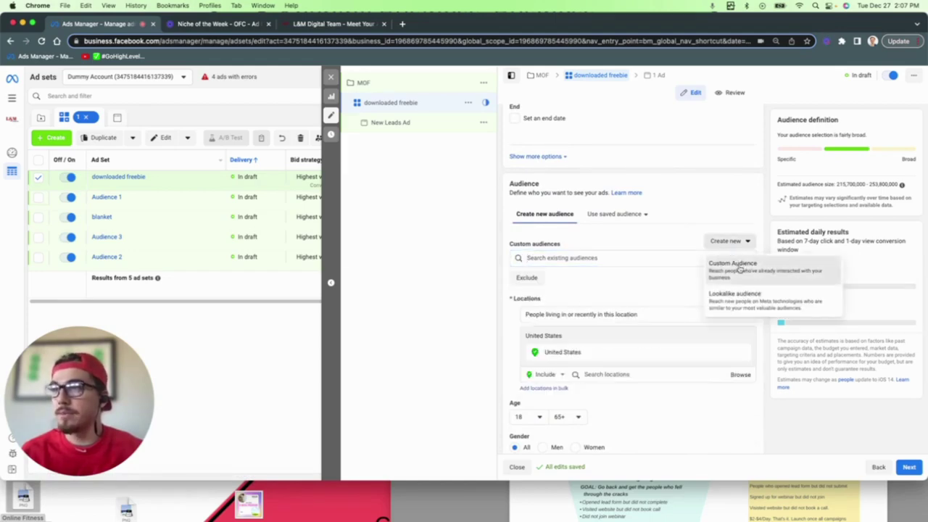
click(732, 263)
click(354, 270)
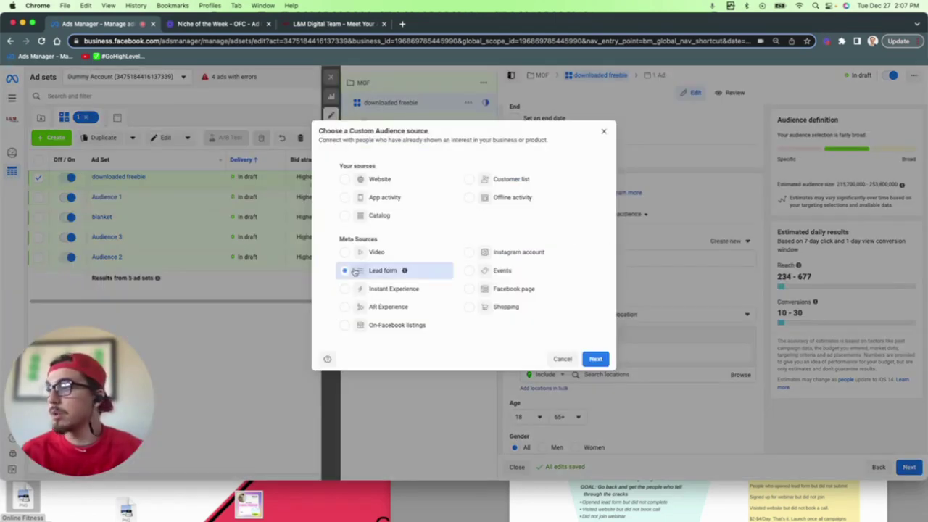
click(595, 358)
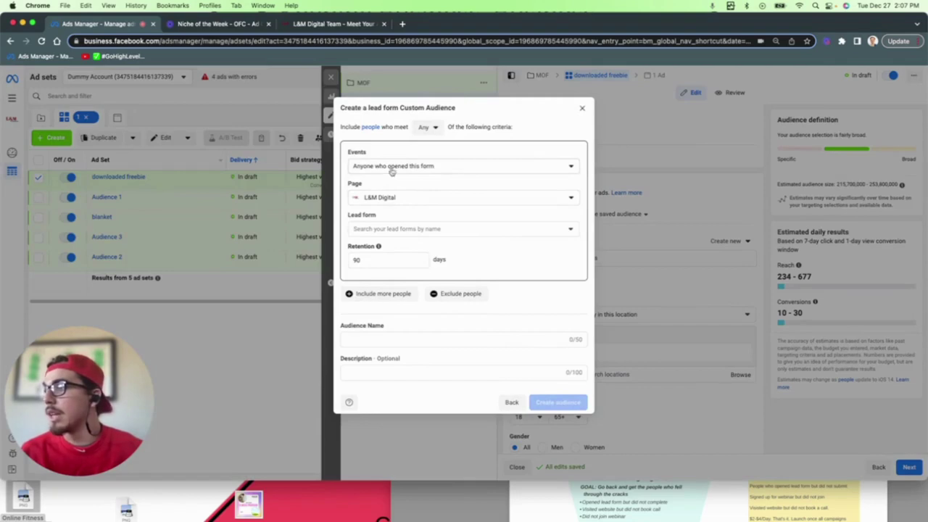
Define the lead form audience as people who opened and submitted the "ofc test" form.
click(432, 167)
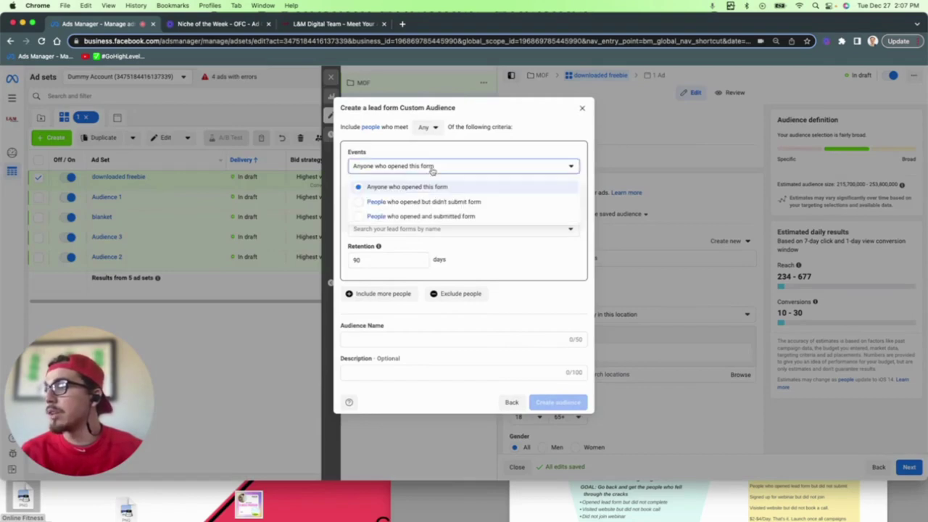
click(489, 216)
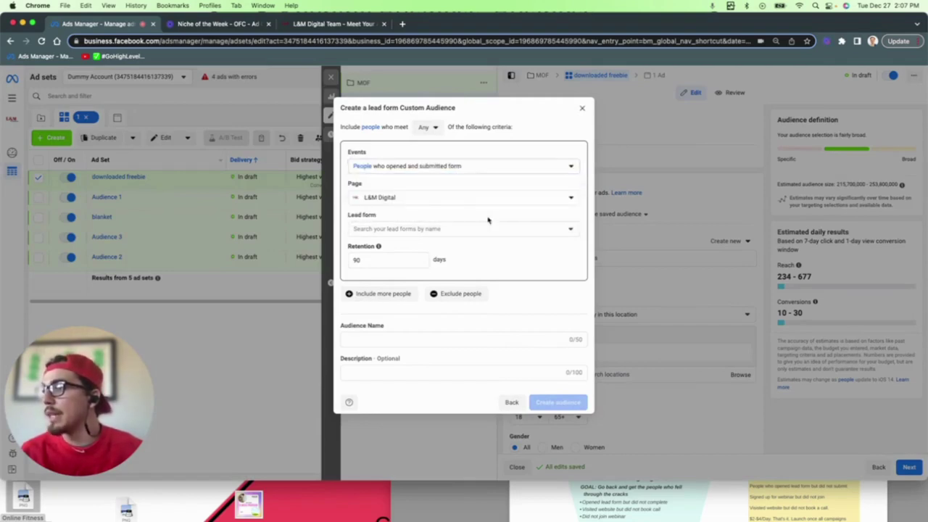
click(426, 229)
click(362, 281)
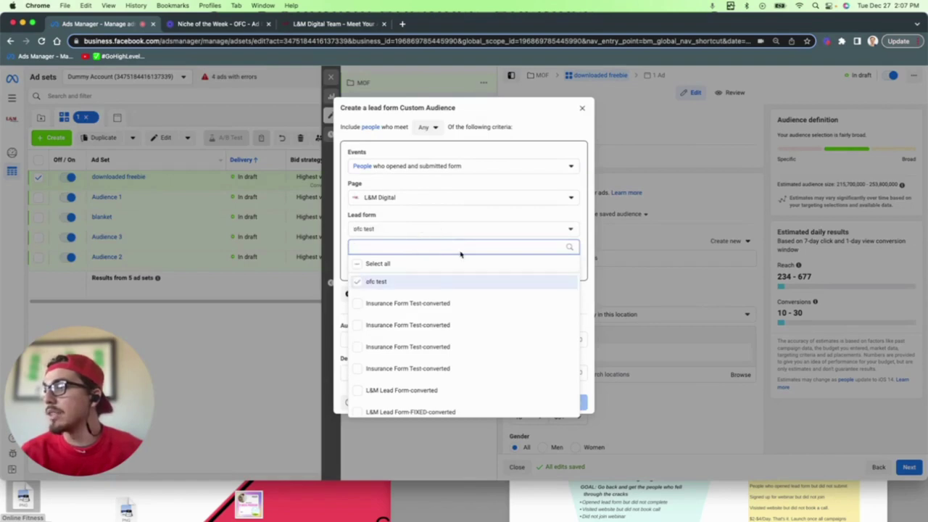
click(340, 234)
Set the custom audience's retention to 14 days.
double_click(396, 259)
text(90)
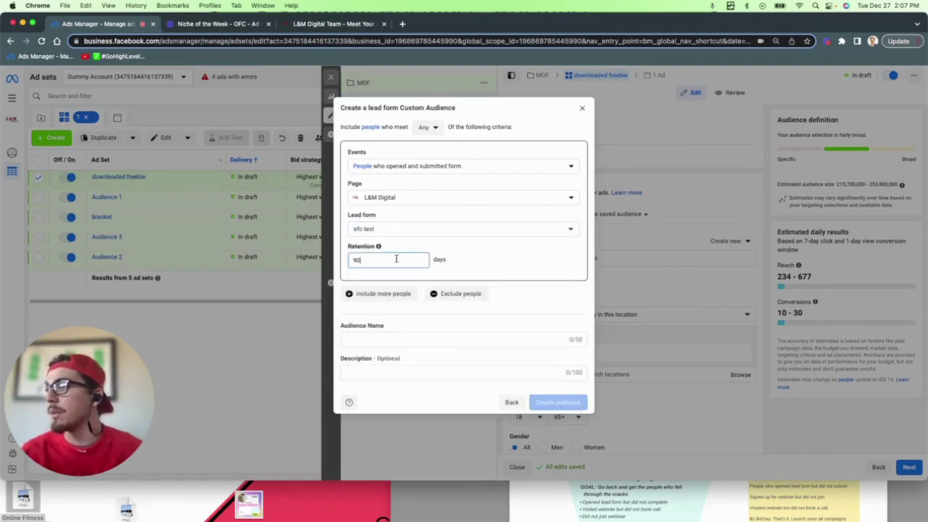
key(BackSpace)
key(BackSpace)
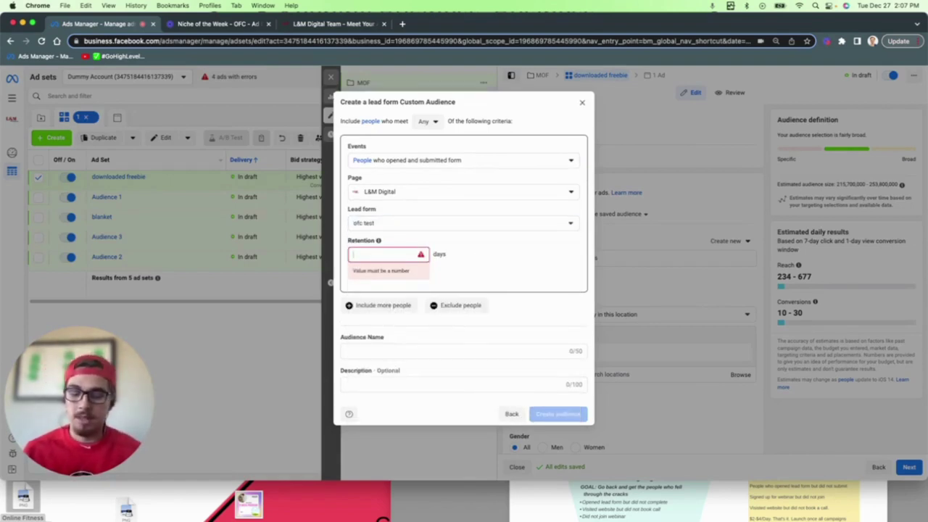
text(14)
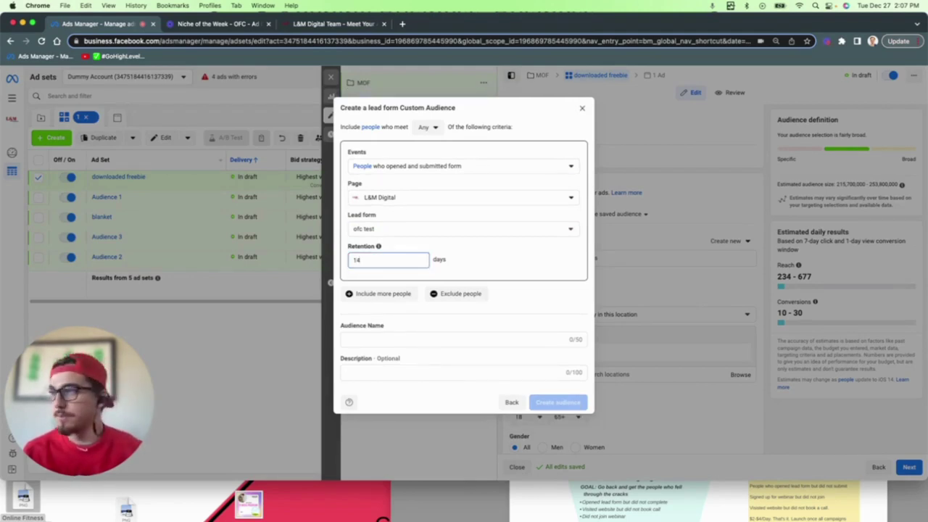
click(497, 258)
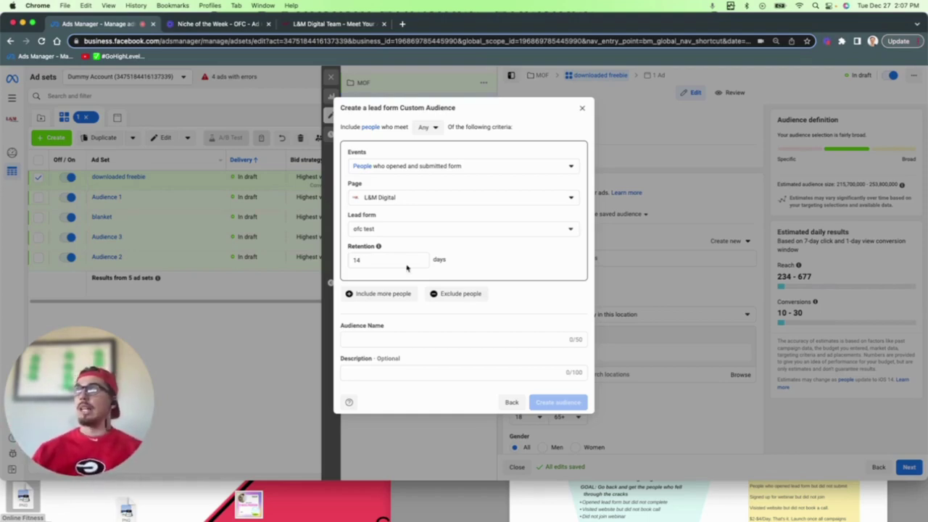
Name the custom audience "Downloaded freebie", create it, and close the creation dialog.
click(396, 340)
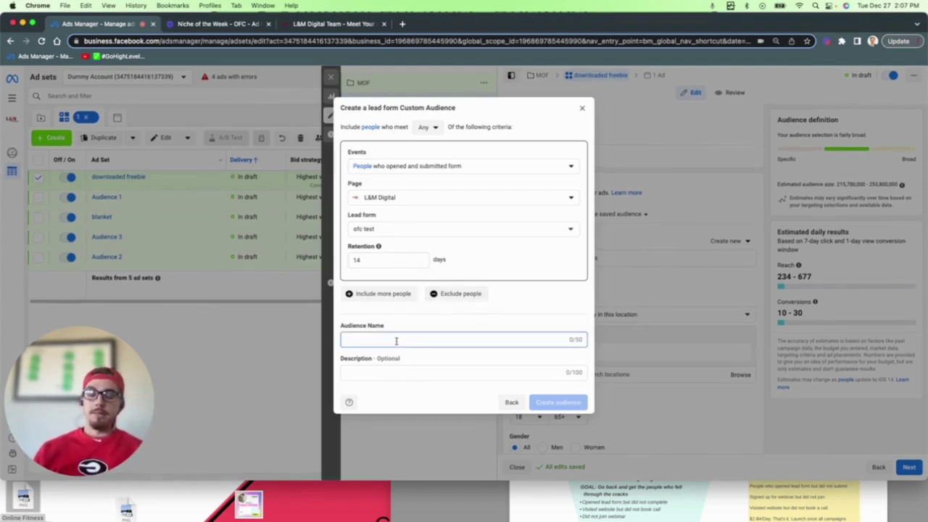
text(Downloaded freebi)
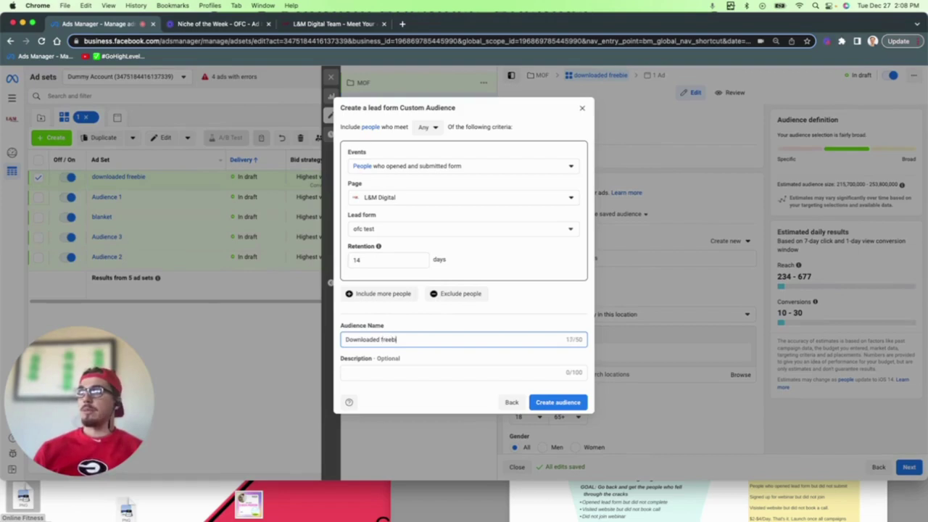
text(e)
click(561, 404)
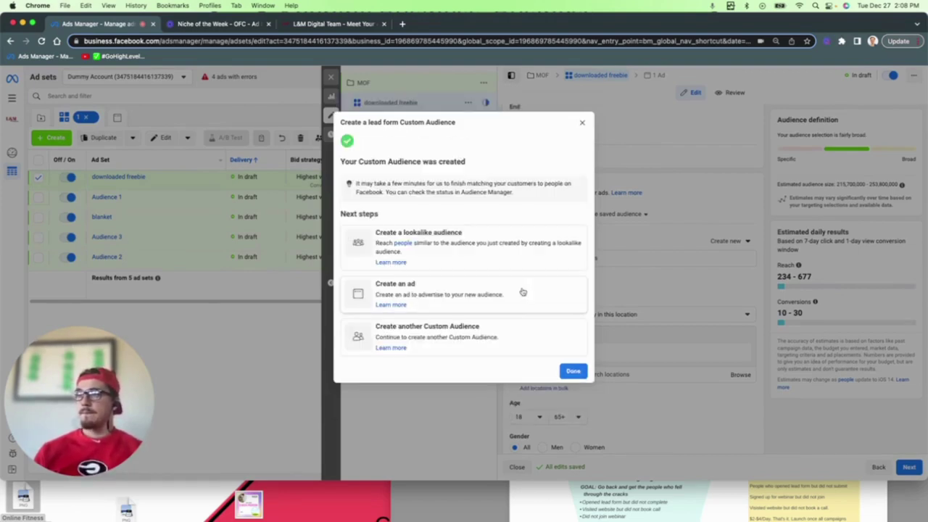
click(572, 371)
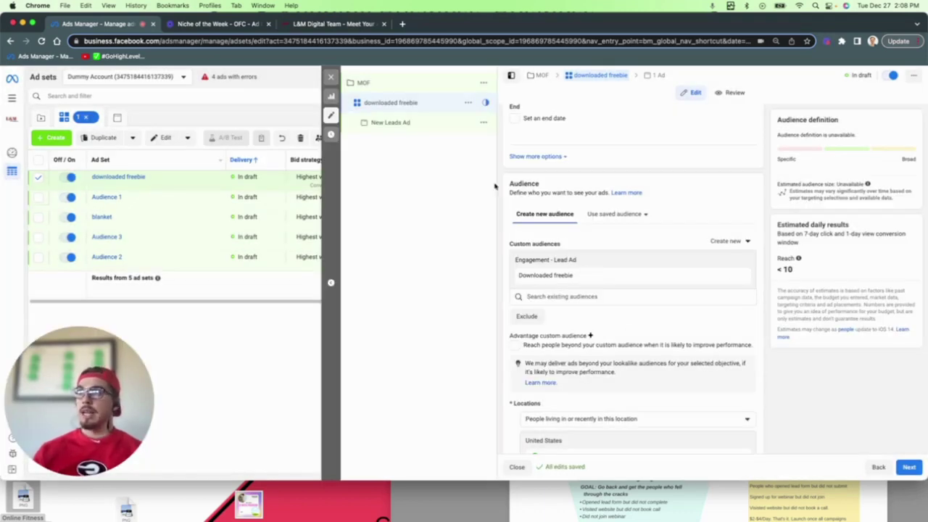
Leave the MOF campaign's editor, deselect that campaign, and create a new campaign with the Leads objective.
click(435, 123)
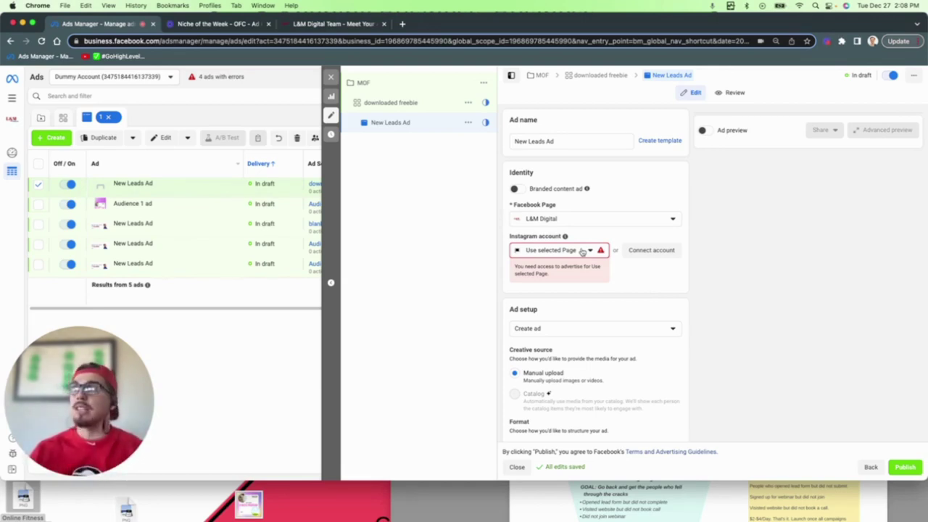
click(330, 76)
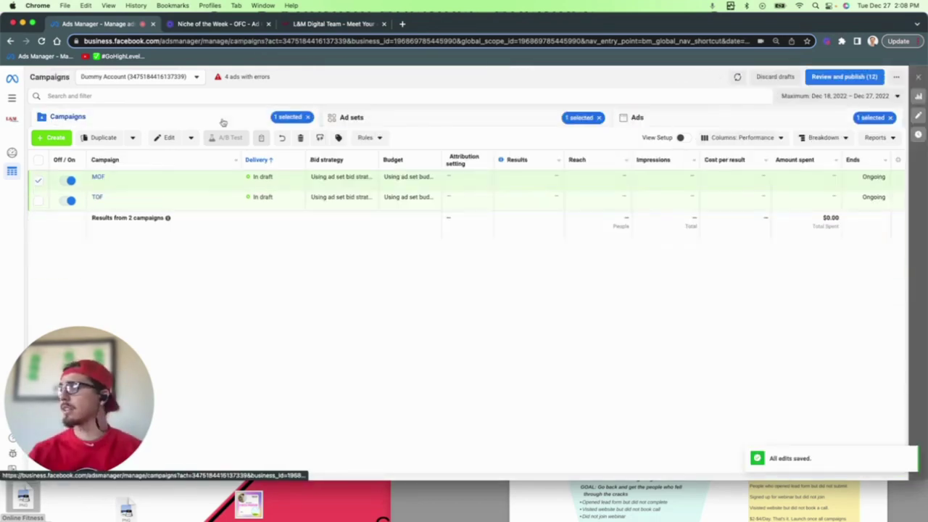
click(38, 180)
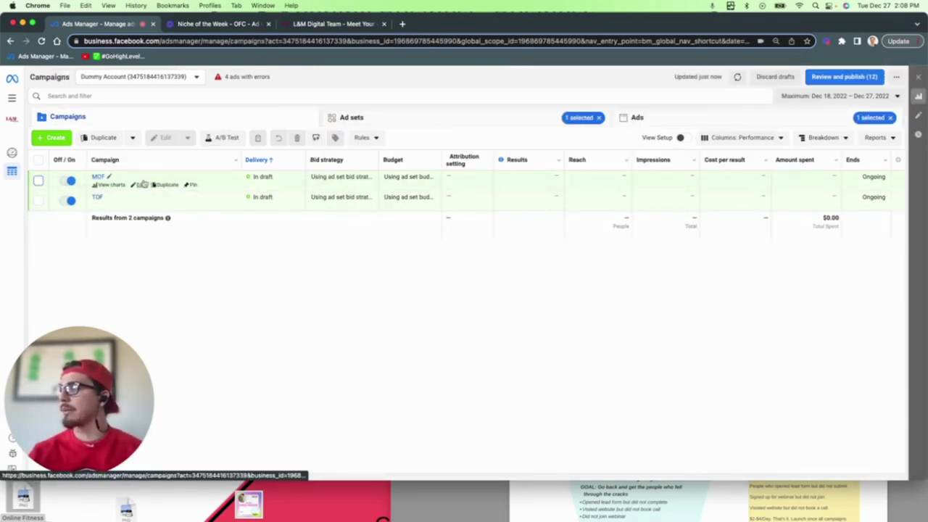
click(56, 138)
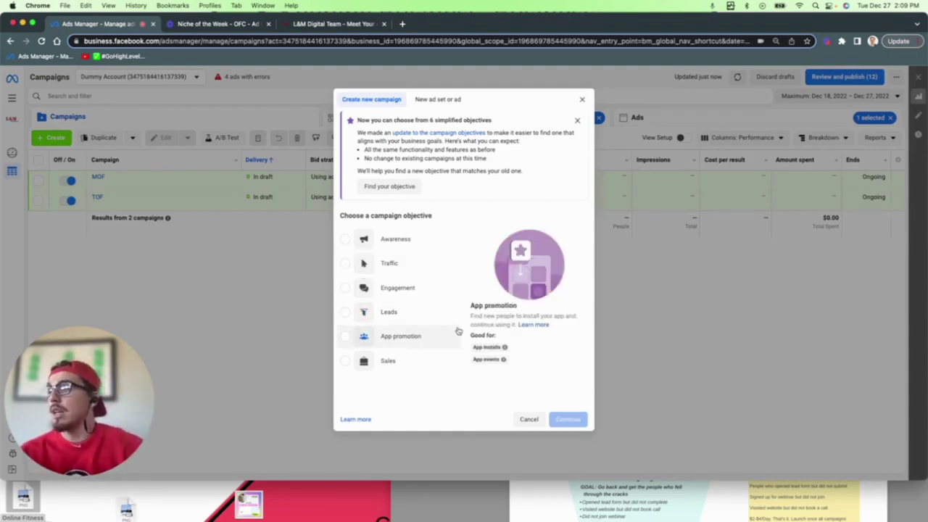
click(415, 319)
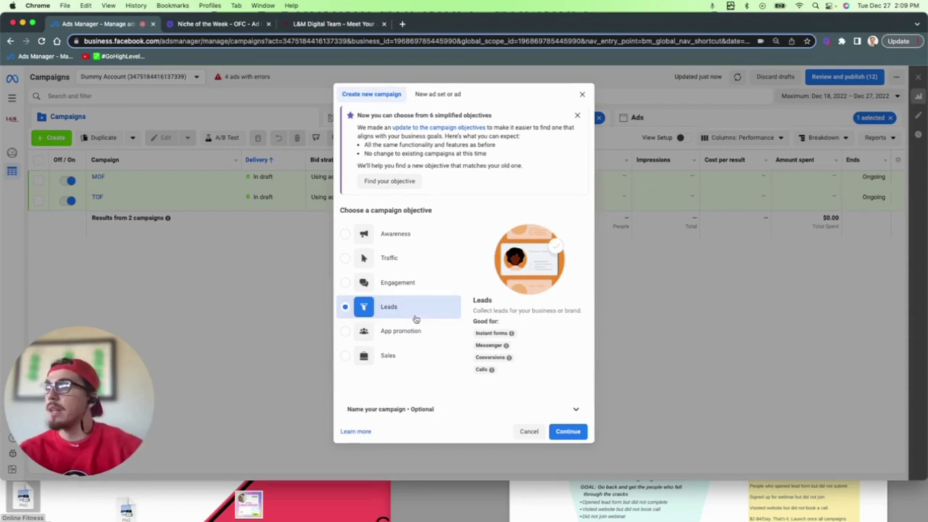
click(567, 432)
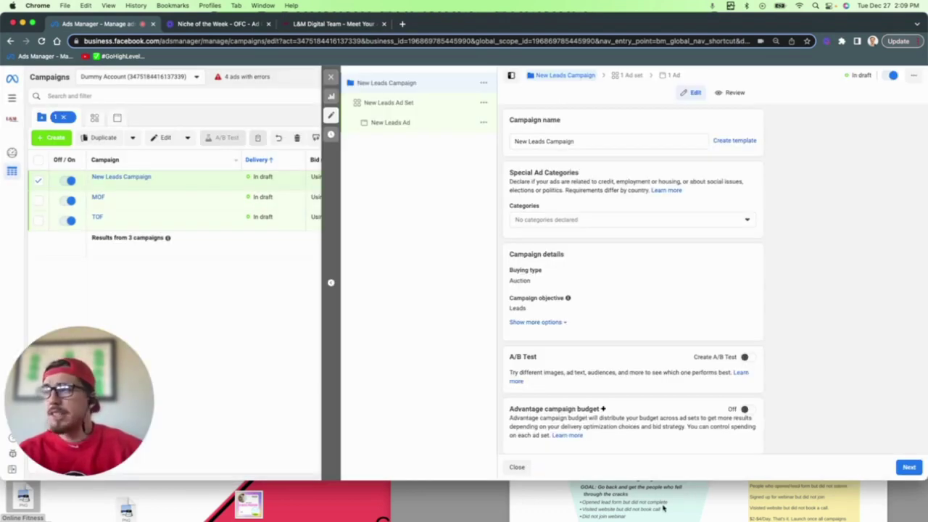
Rename the new leads campaign as "BOF book call".
triple_click(575, 138)
text(OF)
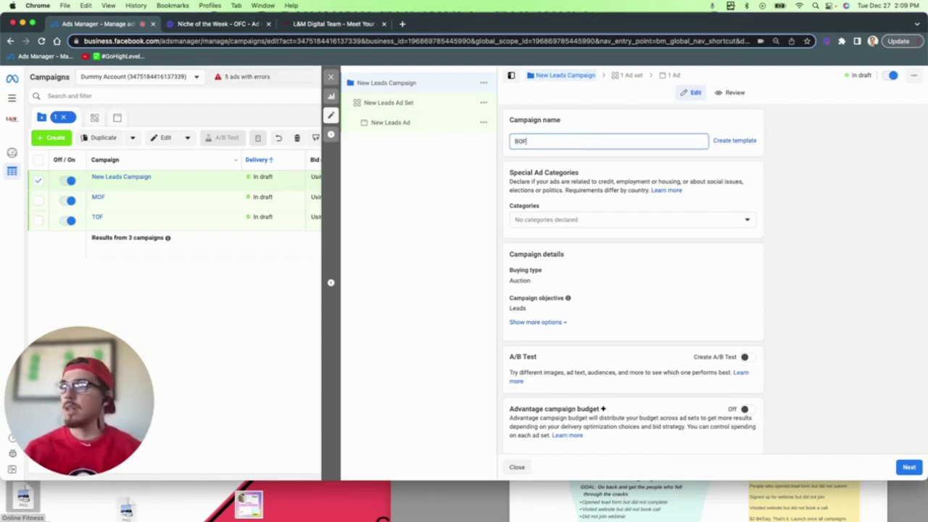
text( book cal)
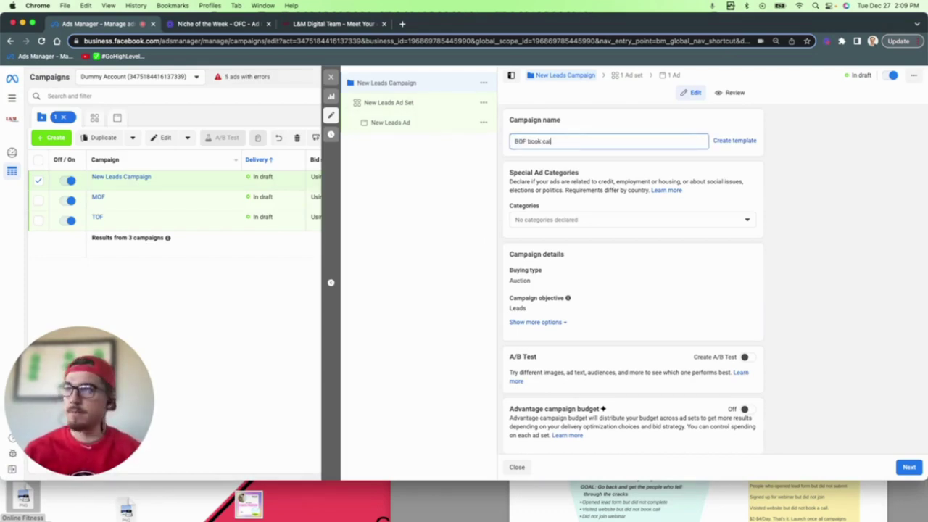
text(l)
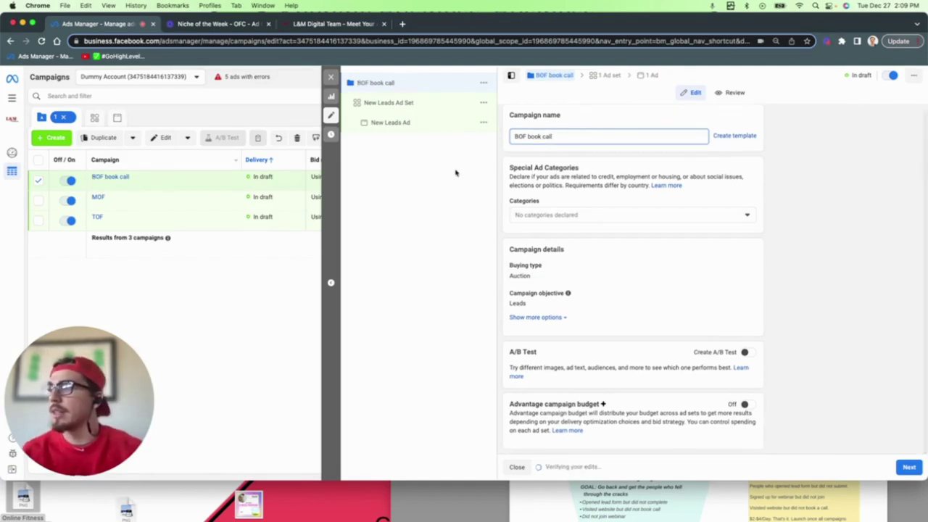
Set the conversion location of the BOF campaign's ad set to Website and name the ad set "signed up for webinar".
click(409, 104)
triple_click(536, 140)
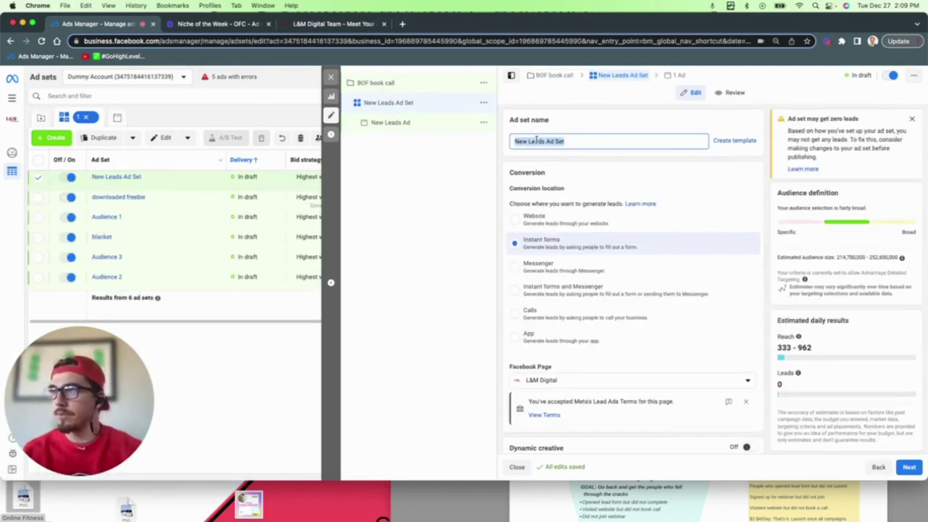
click(516, 220)
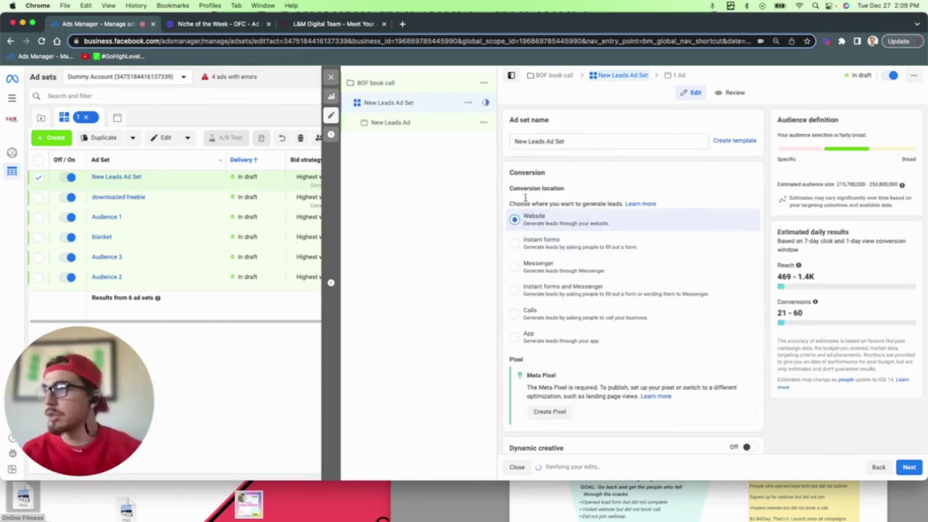
drag(564, 141, 535, 140)
triple_click(534, 140)
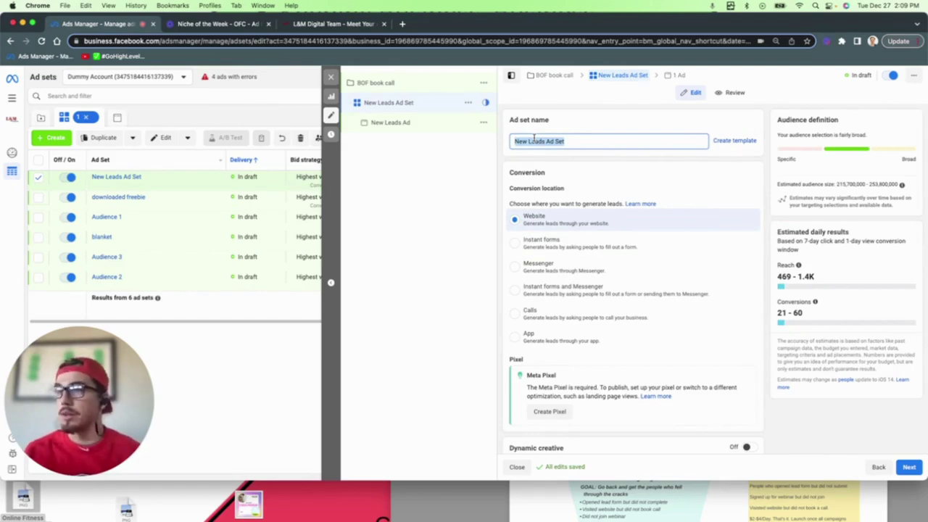
text(signed up for webinar)
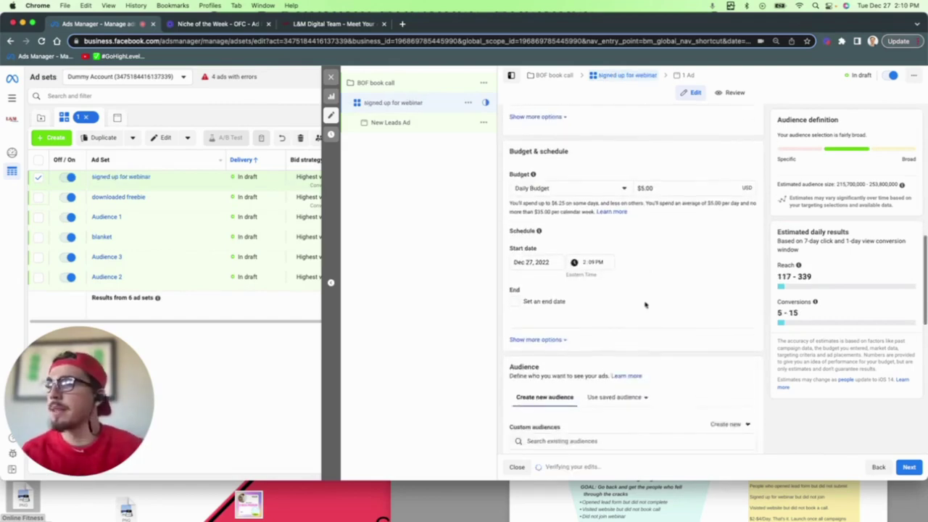
Try to create a custom audience from the Website source for the "signed up for webinar" ad set.
scroll(642, 303, down, 4)
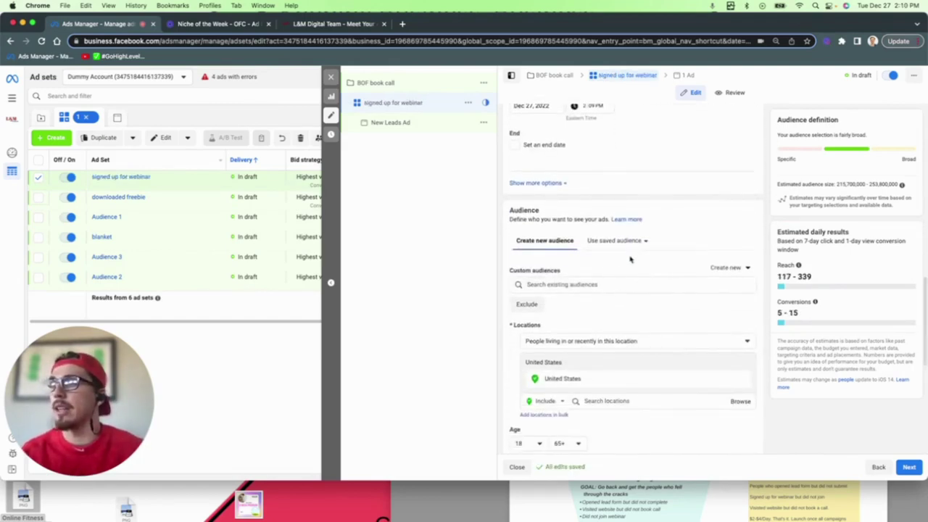
click(736, 270)
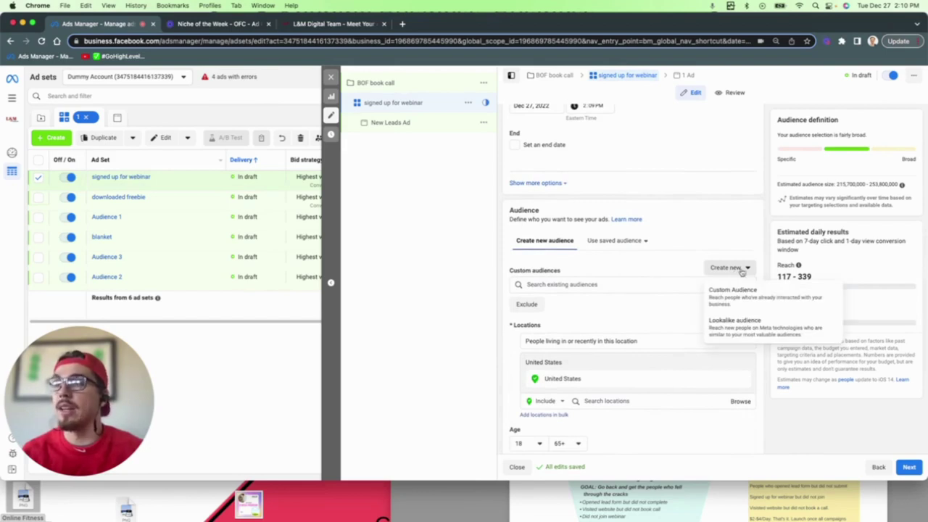
click(740, 298)
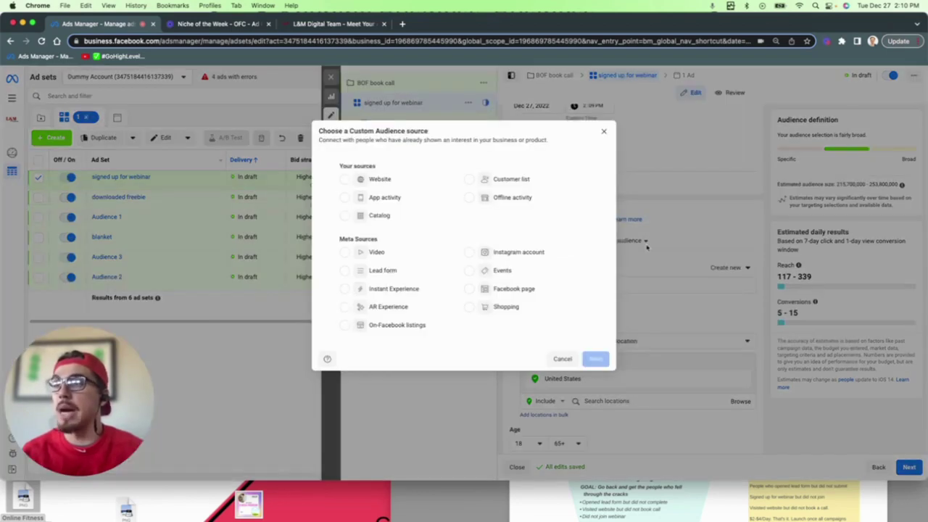
click(405, 179)
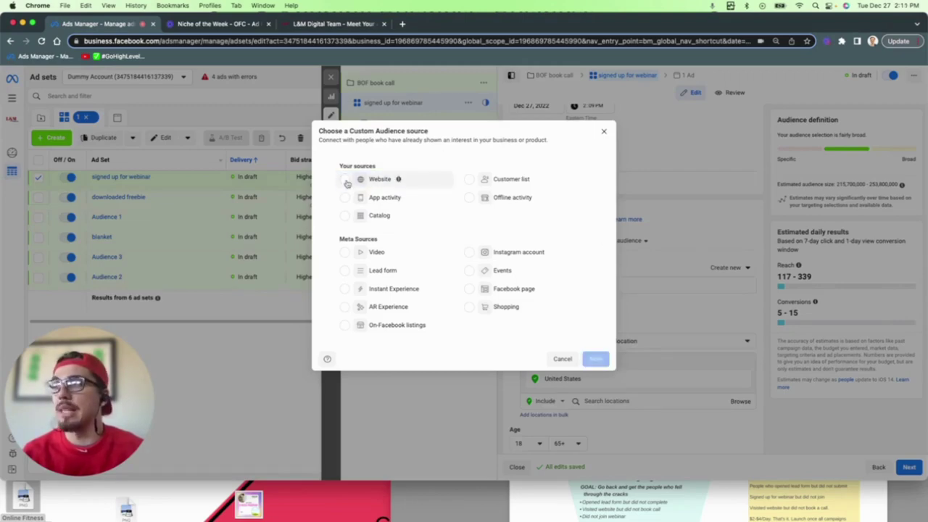
click(346, 180)
click(596, 358)
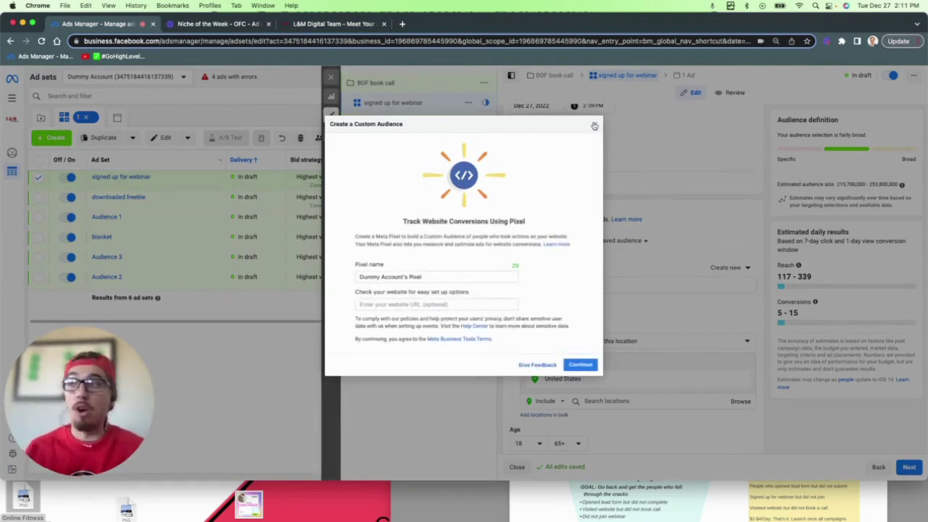
click(594, 126)
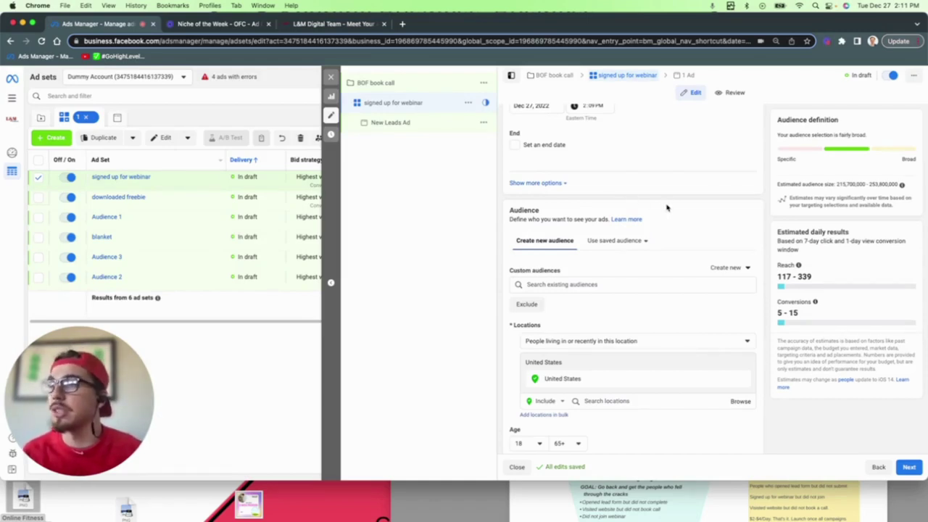
scroll(630, 242, down, 3)
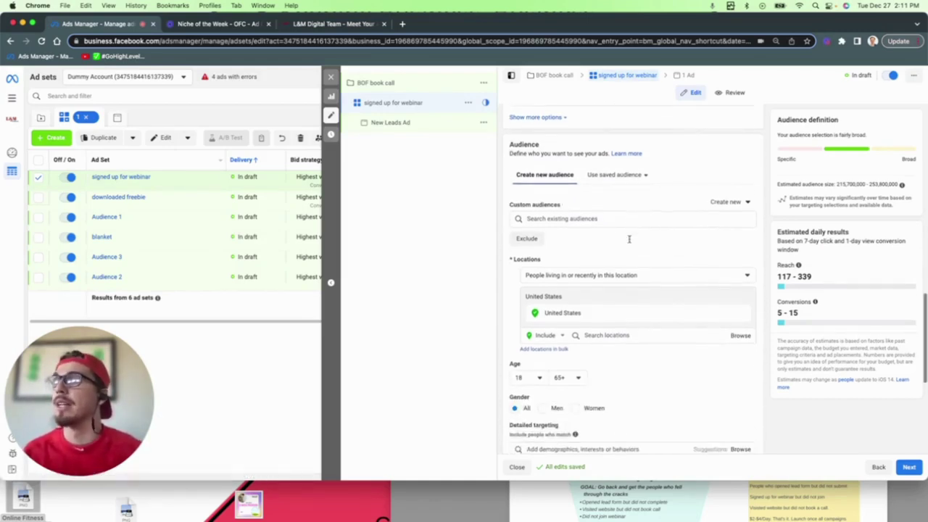
Look over the remaining settings of the "signed up for webinar" ad set and its ad, and close the BOF book call campaign's editor.
scroll(629, 242, down, 8)
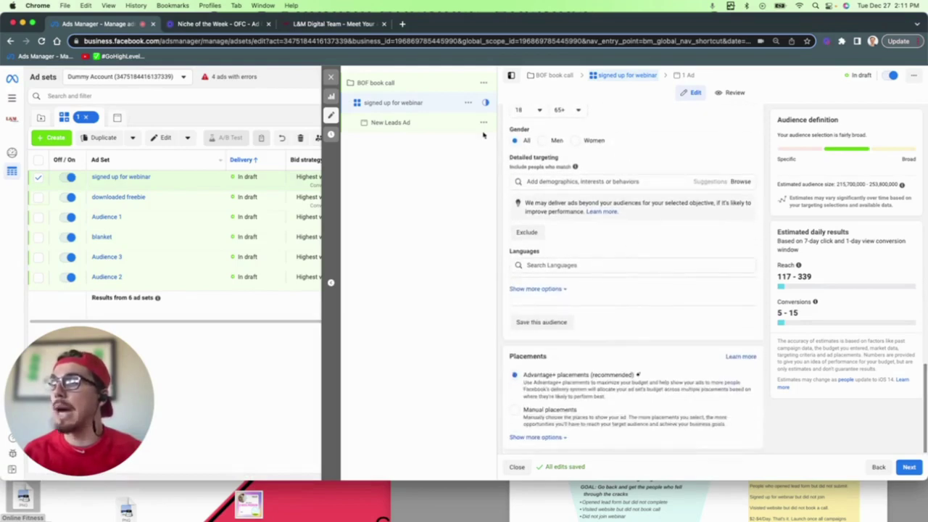
click(446, 129)
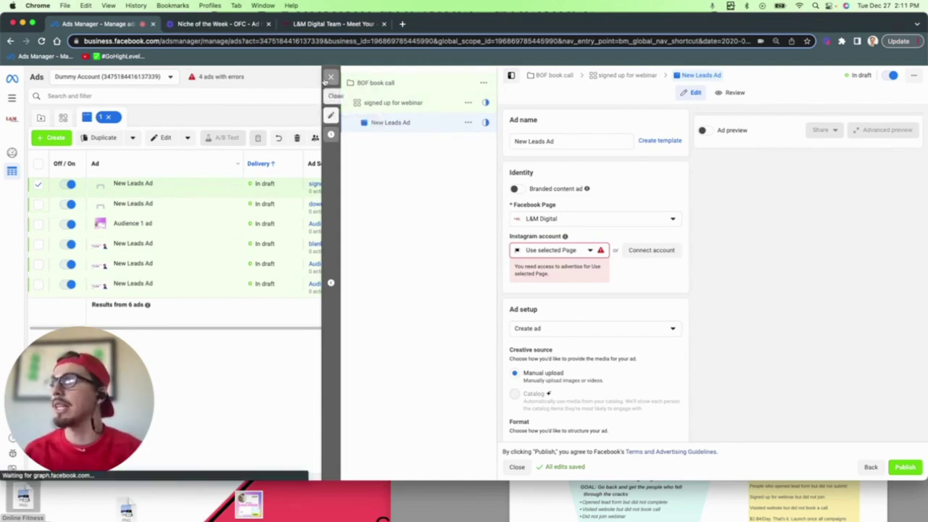
click(331, 77)
Switch to Preview and check the BOF stage of the online fitness coaches sales funnel PDF.
key(super+Tab)
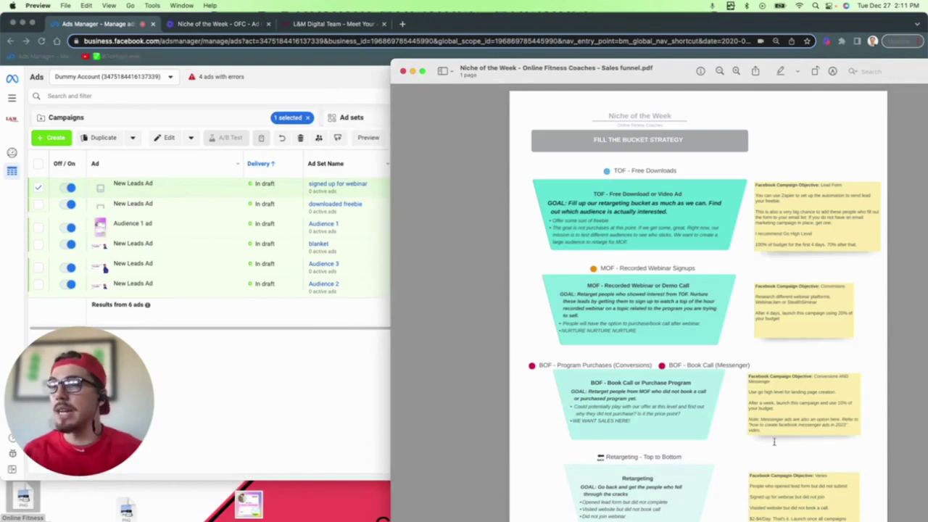
scroll(725, 482, down, 2)
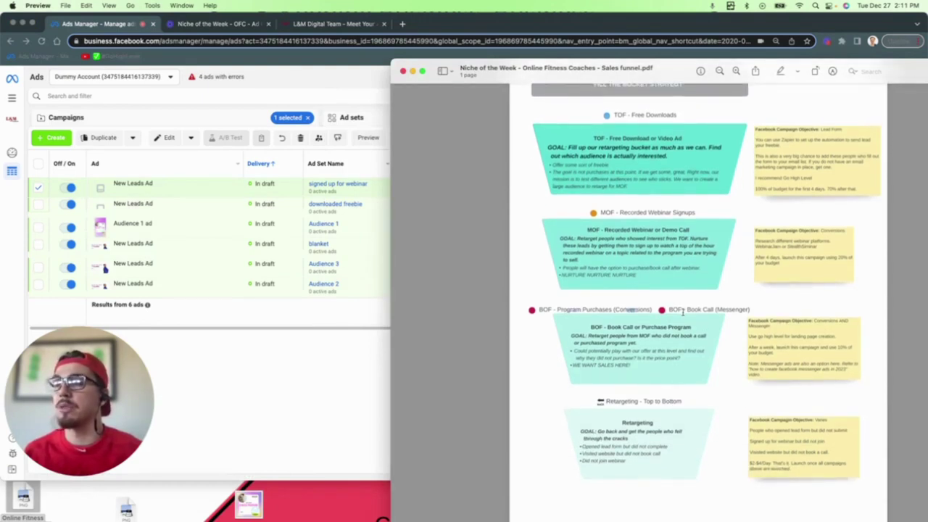
click(309, 309)
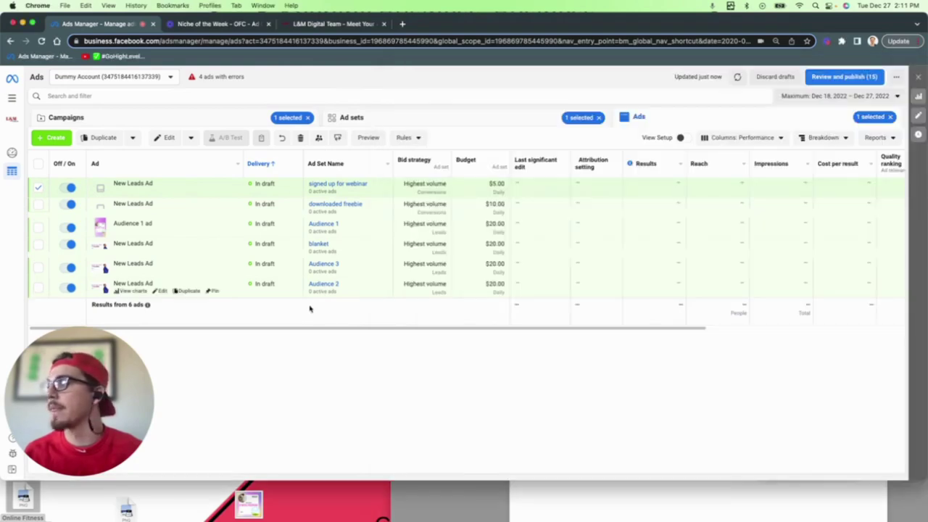
Duplicate the BOF book call campaign in Ads Manager and rename the copy as "BOF messenger".
click(65, 117)
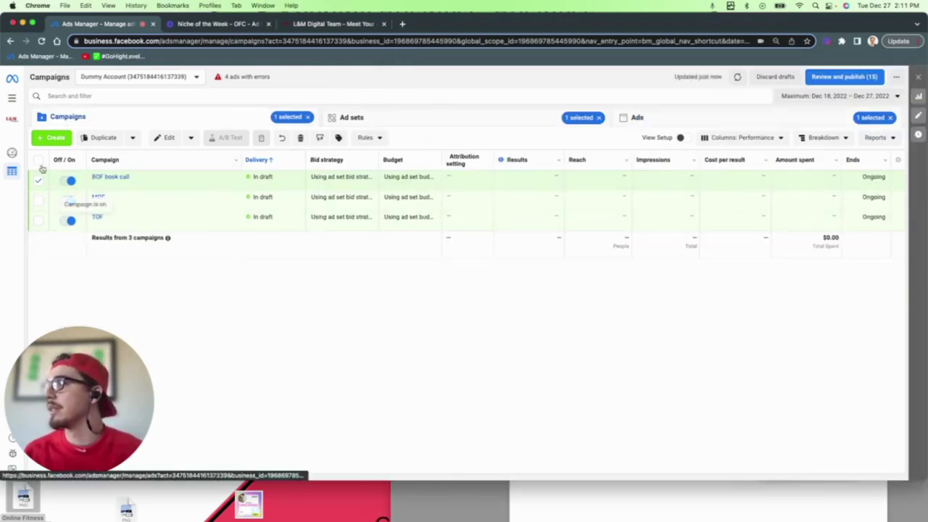
click(103, 137)
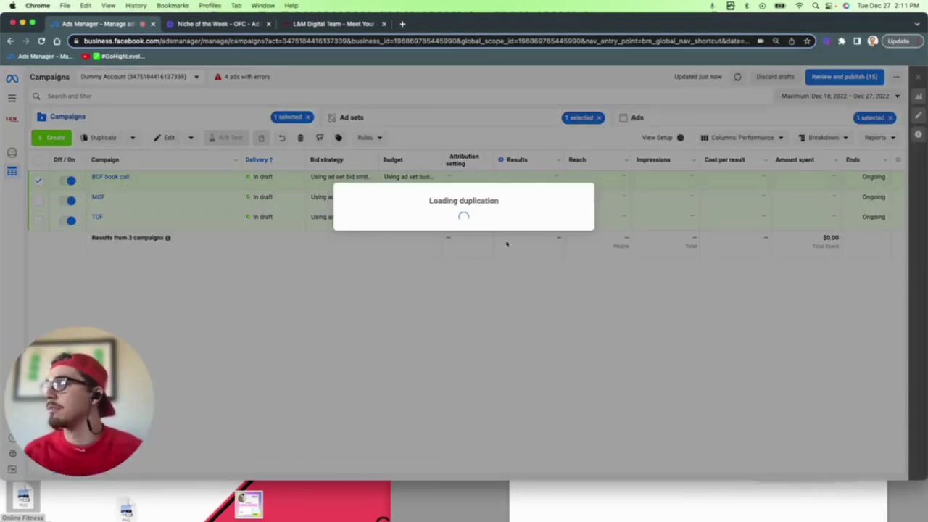
click(567, 281)
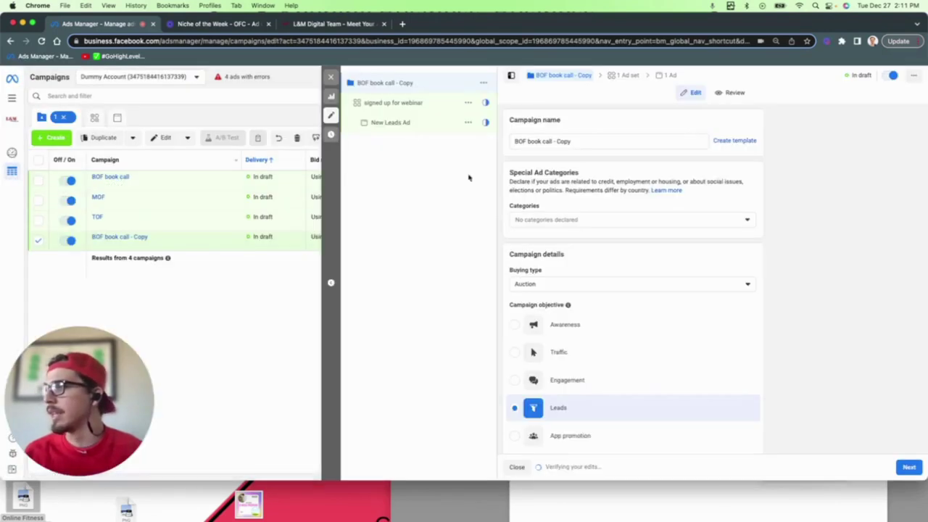
click(571, 141)
drag(571, 141, 528, 141)
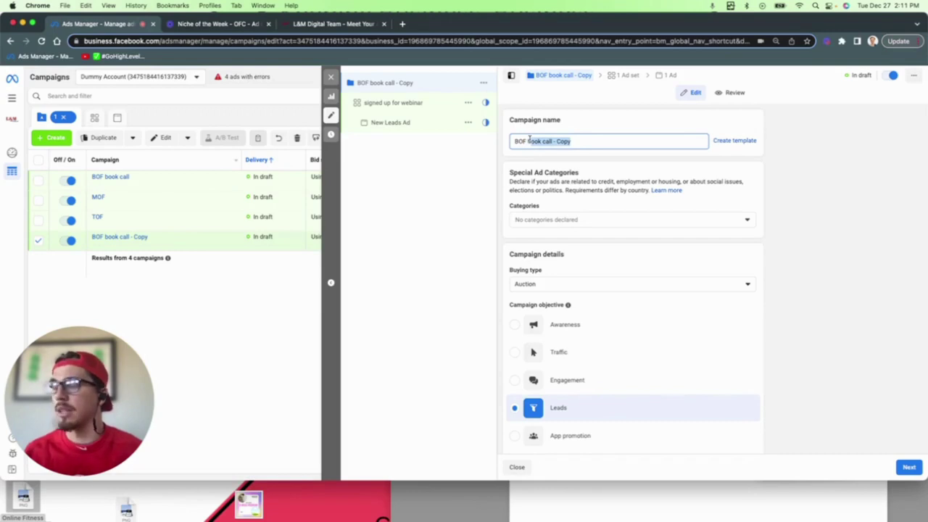
text(messenger)
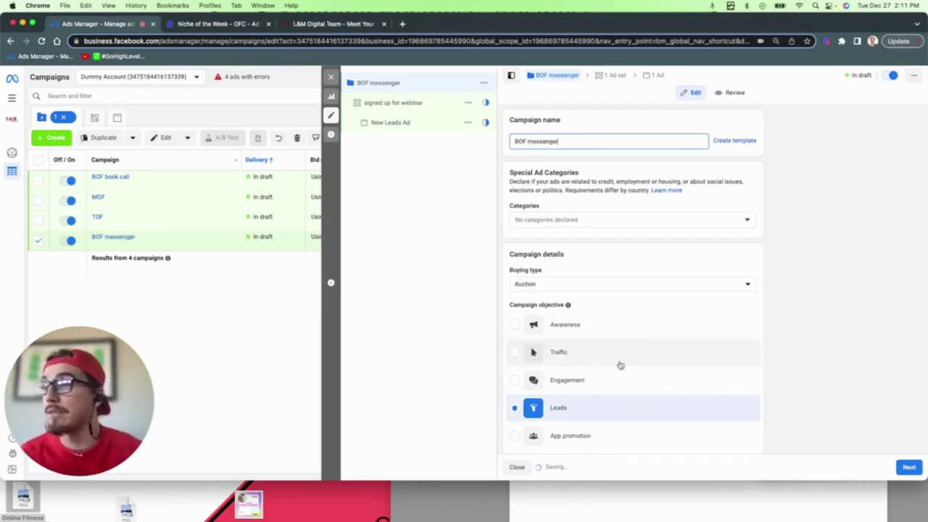
Set the conversion location of the BOF messenger campaign's ad set to Messenger.
scroll(619, 365, down, 5)
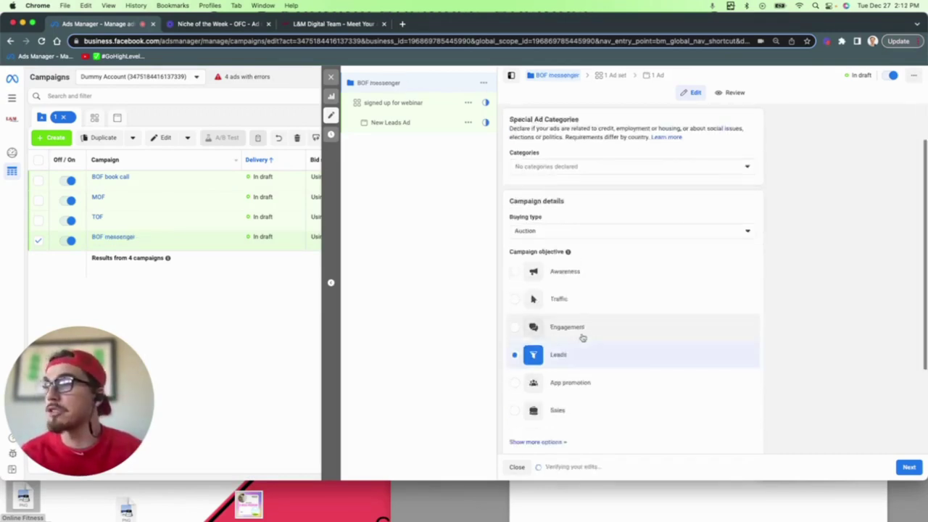
click(398, 102)
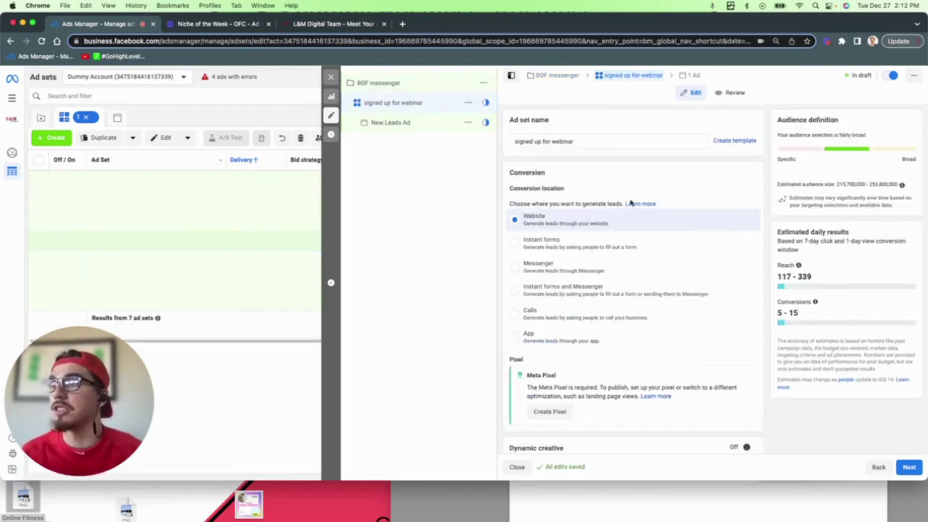
click(534, 265)
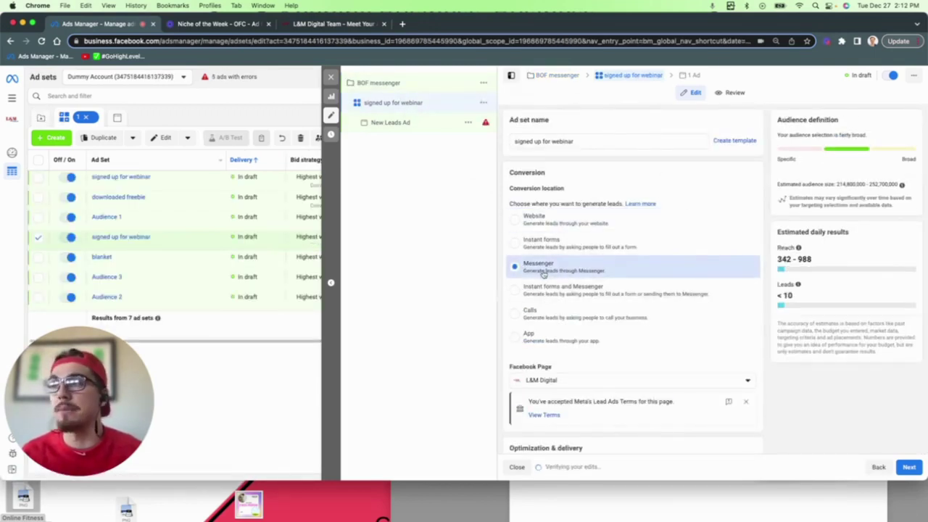
Set the daily budget of the BOF messenger campaign's ad set to $5.00.
scroll(648, 241, down, 10)
click(647, 240)
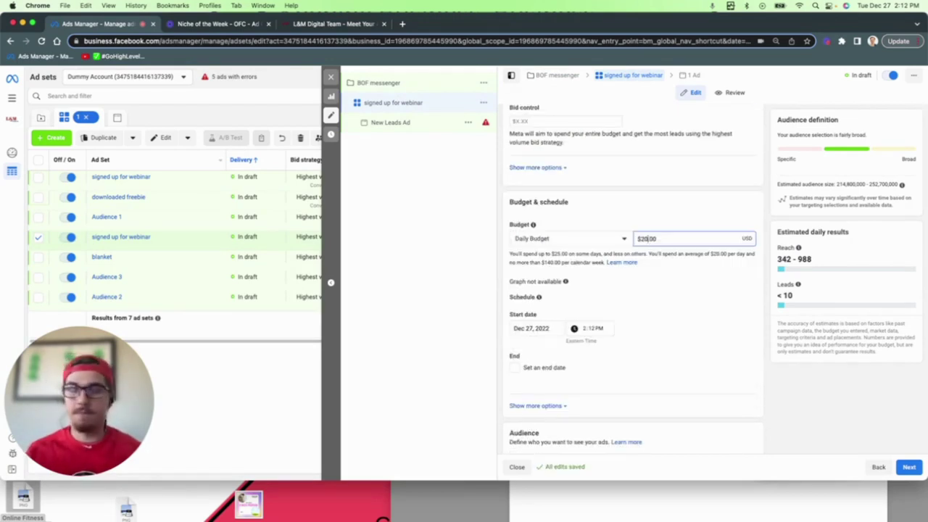
key(BackSpace)
key(BackSpace)
text(5)
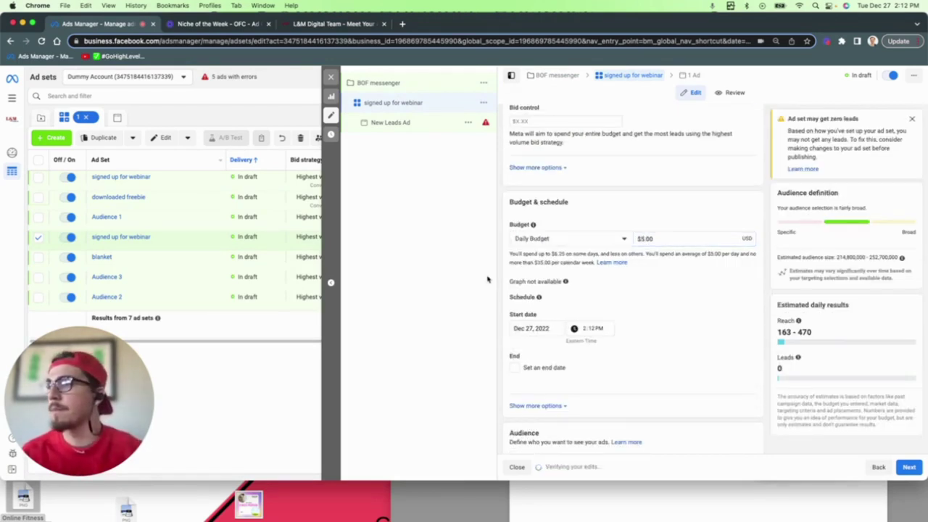
Review the ad set's audience options and its ad, leave the editor, and deselect the BOF messenger campaign in the campaign list.
scroll(434, 217, down, 6)
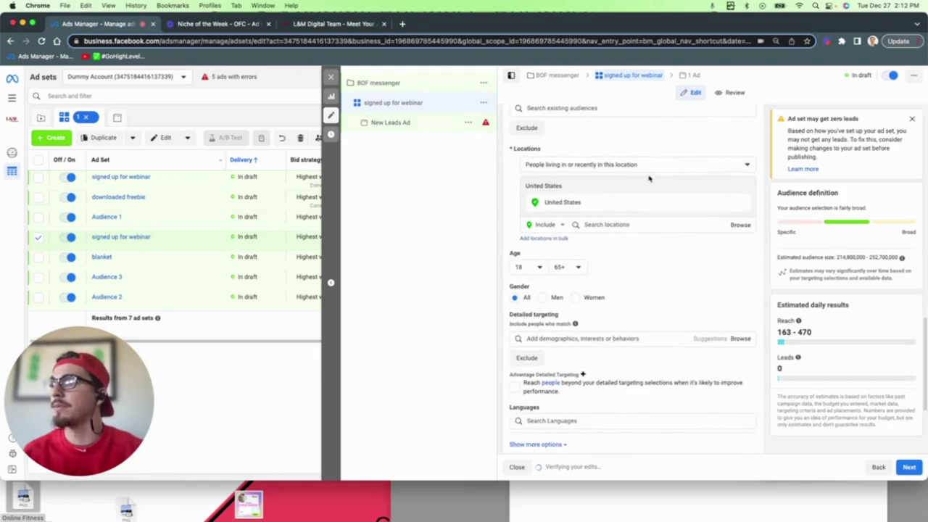
scroll(648, 178, up, 3)
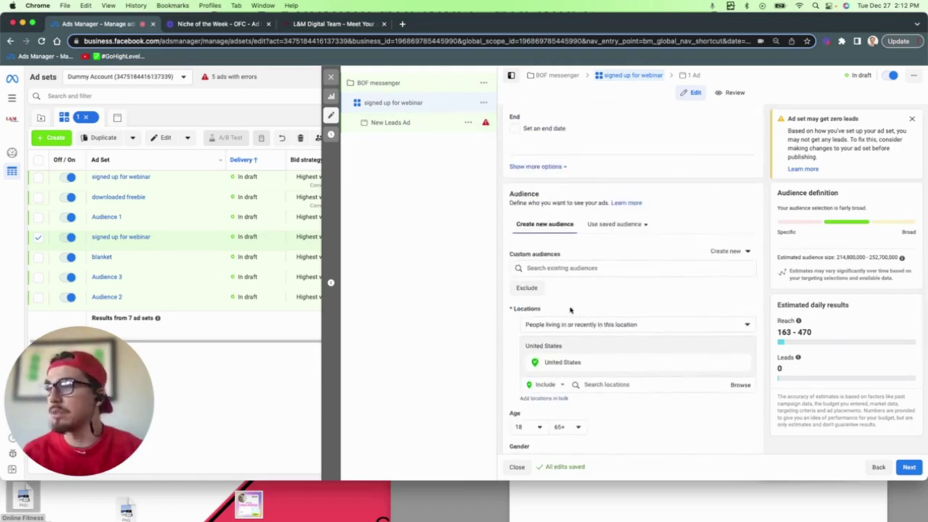
scroll(585, 282, down, 2)
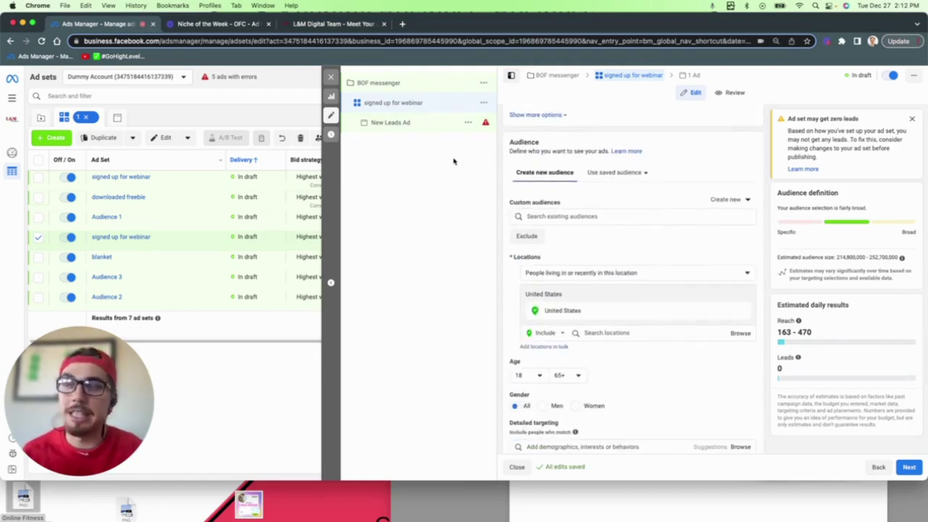
click(422, 125)
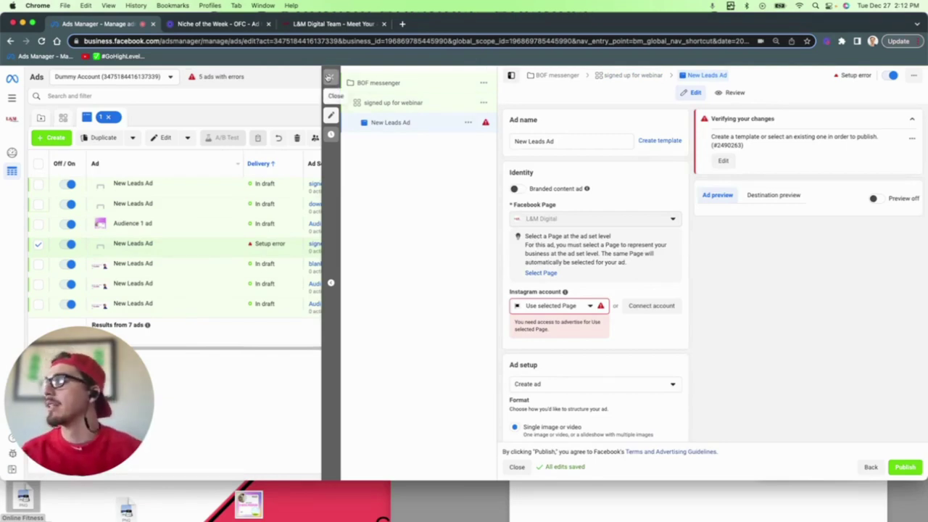
click(329, 76)
click(211, 119)
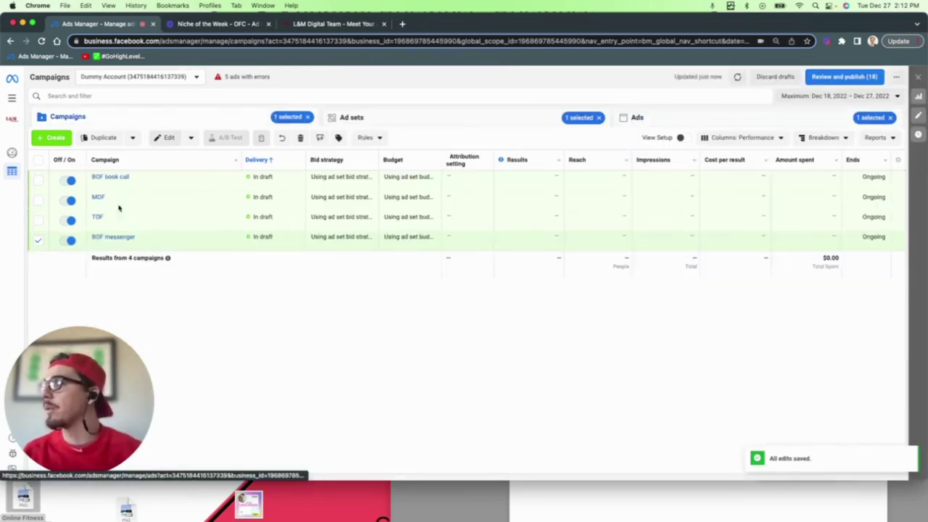
click(37, 240)
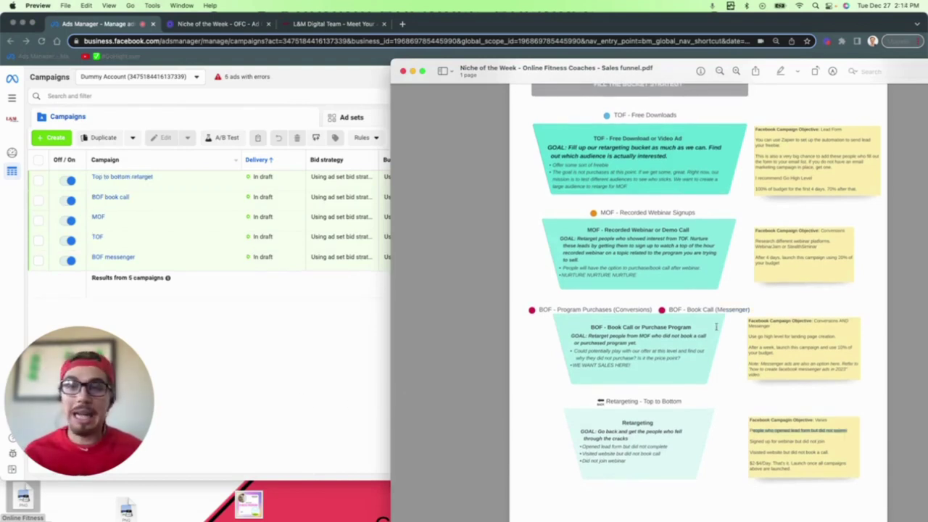
Review the funnel stages in the Preview PDF against the campaigns created in Ads Manager.
scroll(716, 326, up, 2)
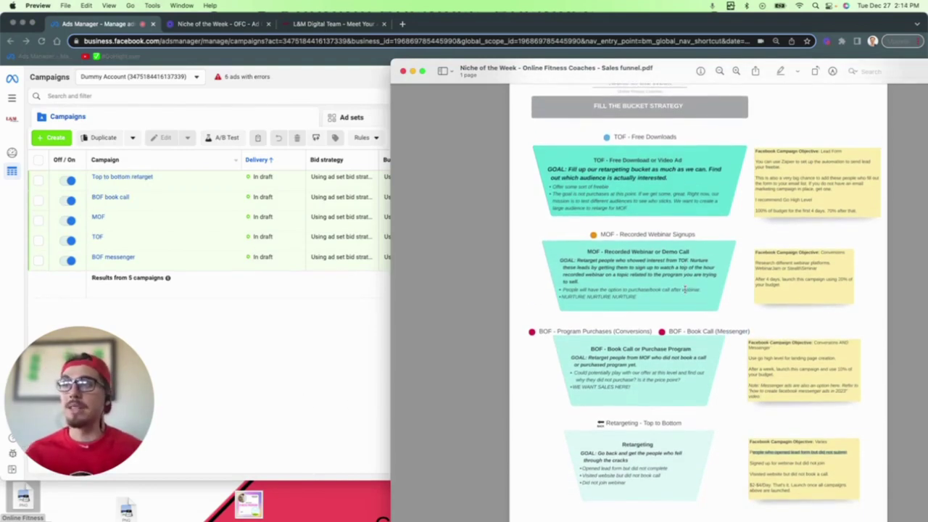
click(351, 326)
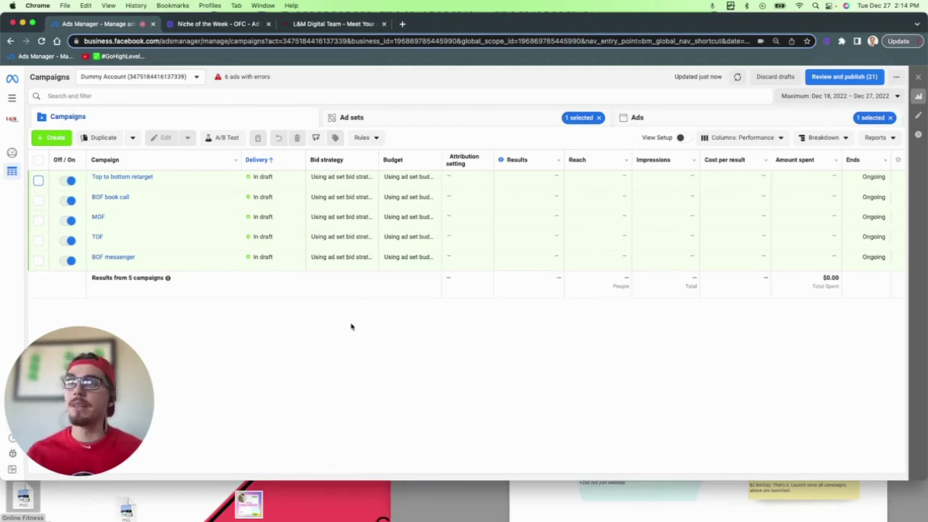
click(875, 509)
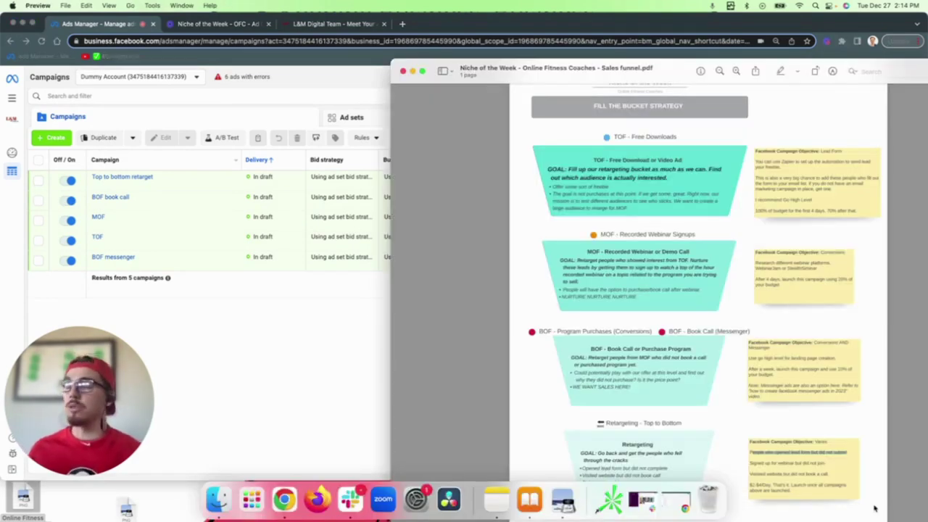